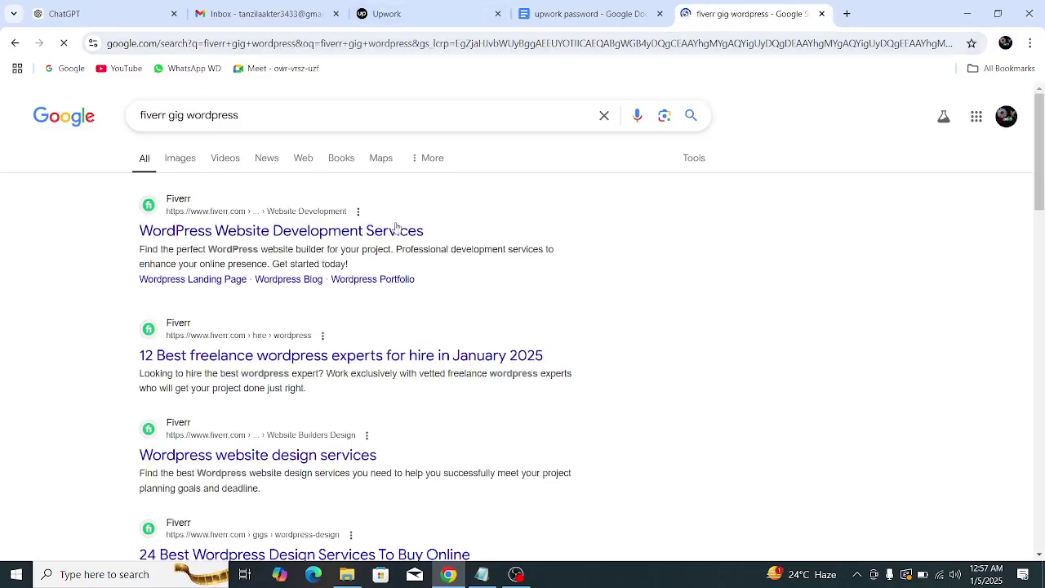
- Open Fiverr's WordPress Website Development Services page from the search results
left_click(365, 232)
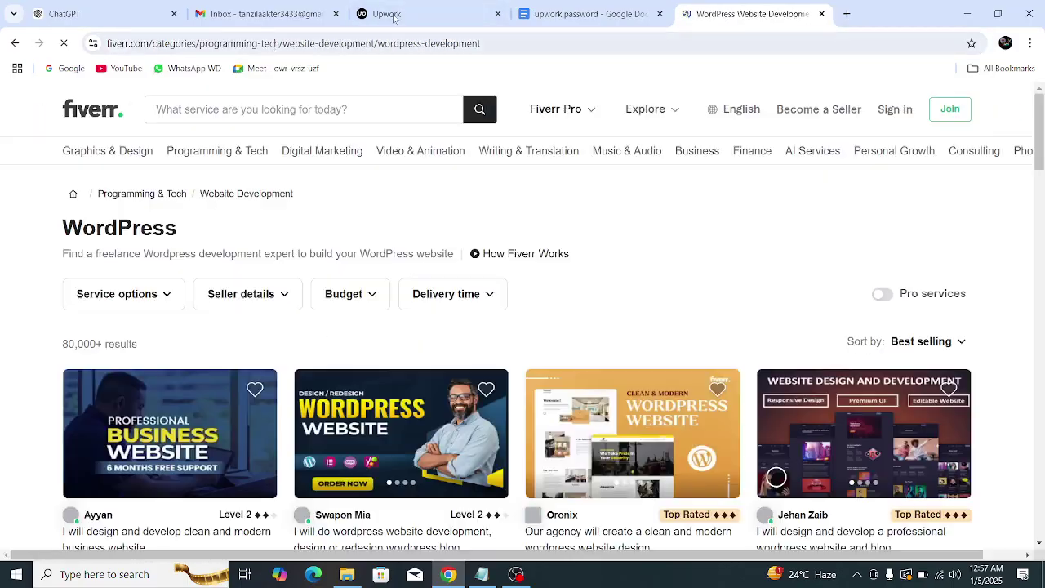
key("ctrl+3")
key("ctrl+5")
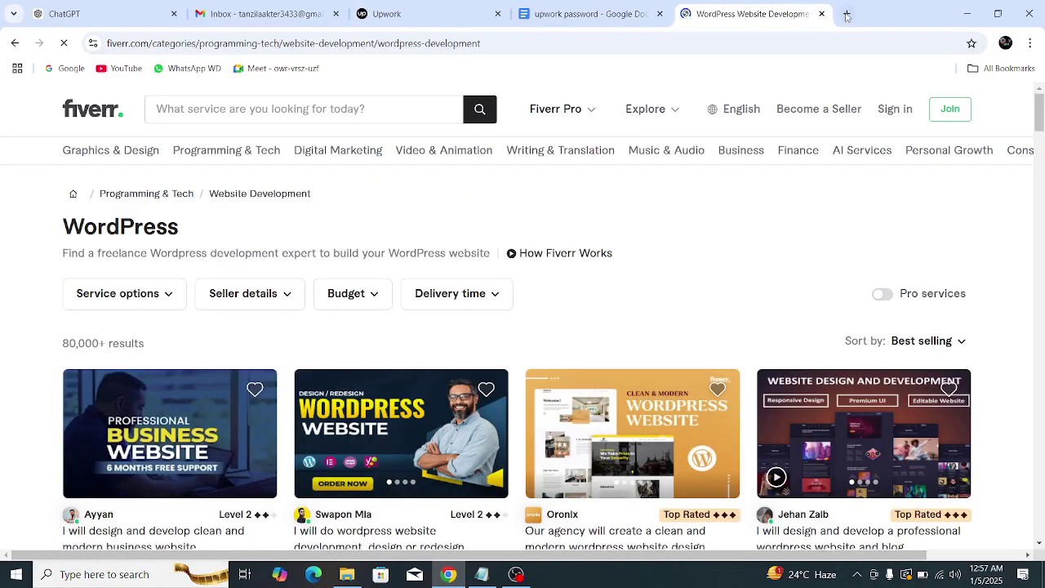
- Search Google in a new tab for "upwork categlog wordpress" and open the first e-commerce and catalogue WordPress website listing
key("ctrl+t")
left_click(327, 44)
type("upwork categ")
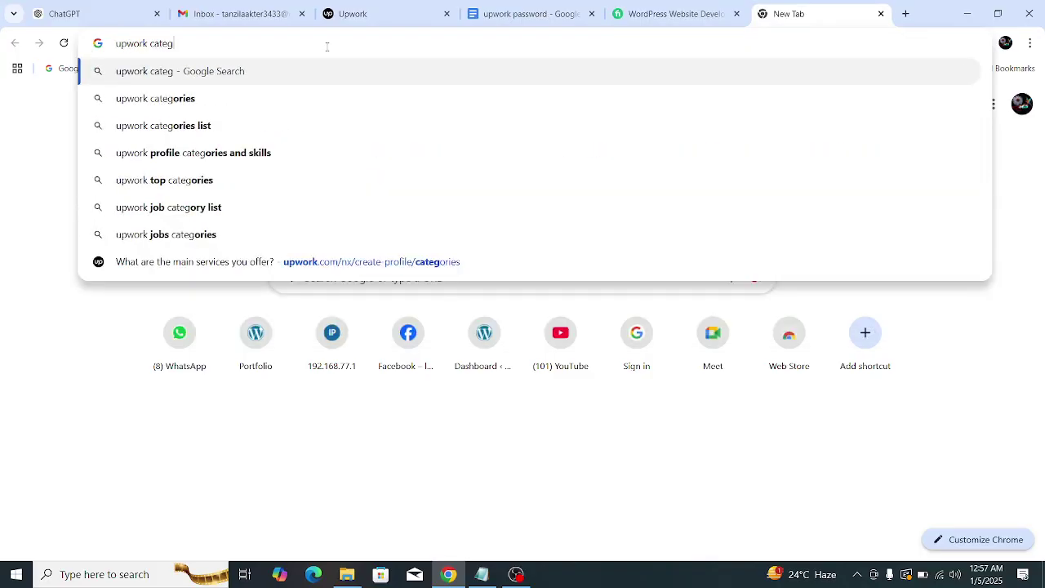
type("log wordpr")
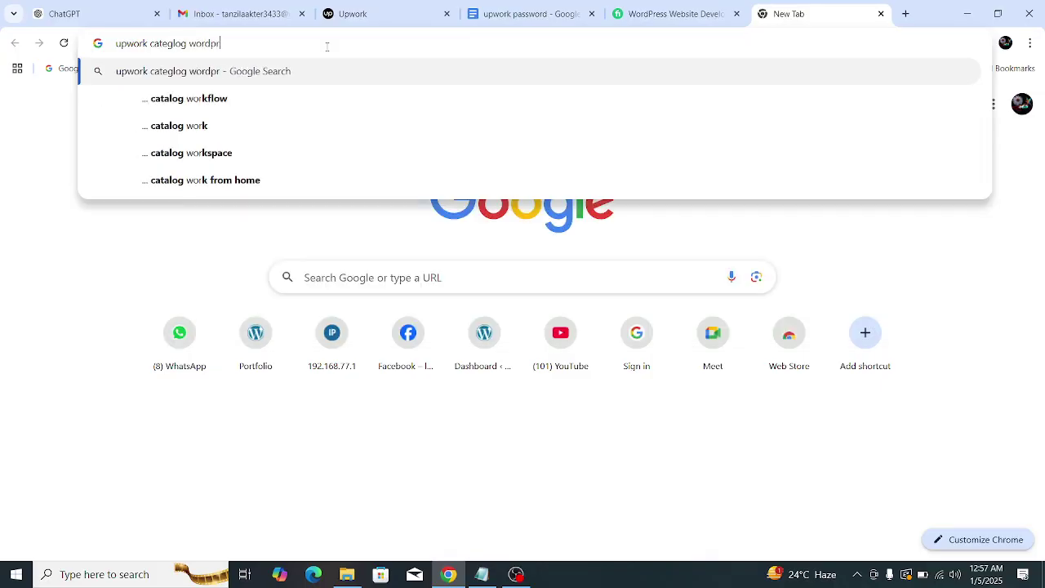
type("ess")
key("Return")
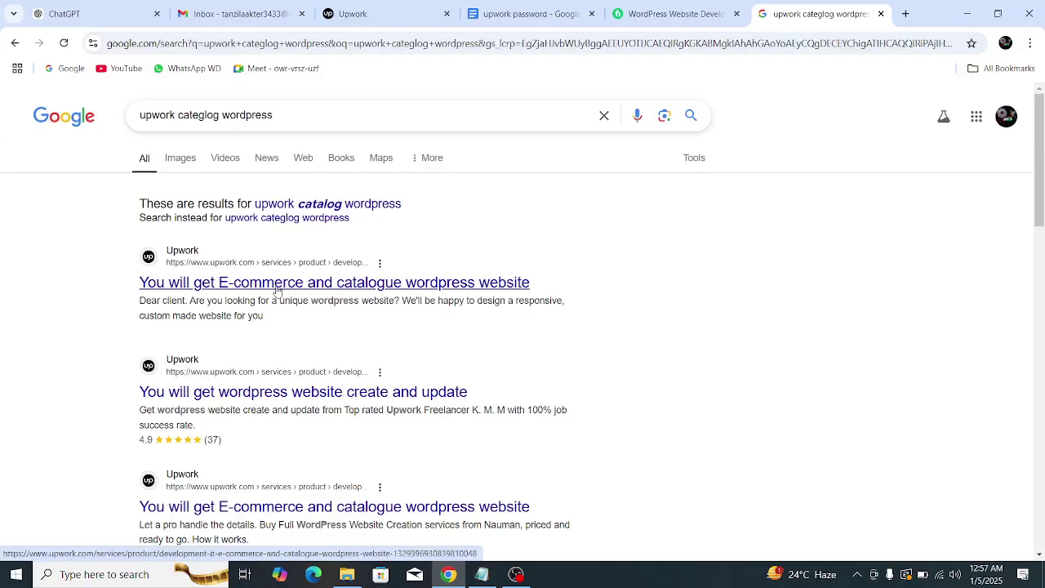
left_click(277, 283)
- Open the second Fiverr WordPress gig, offering website development and redesign from $90, dismissing the sign-in and account creation prompts
left_click(665, 14)
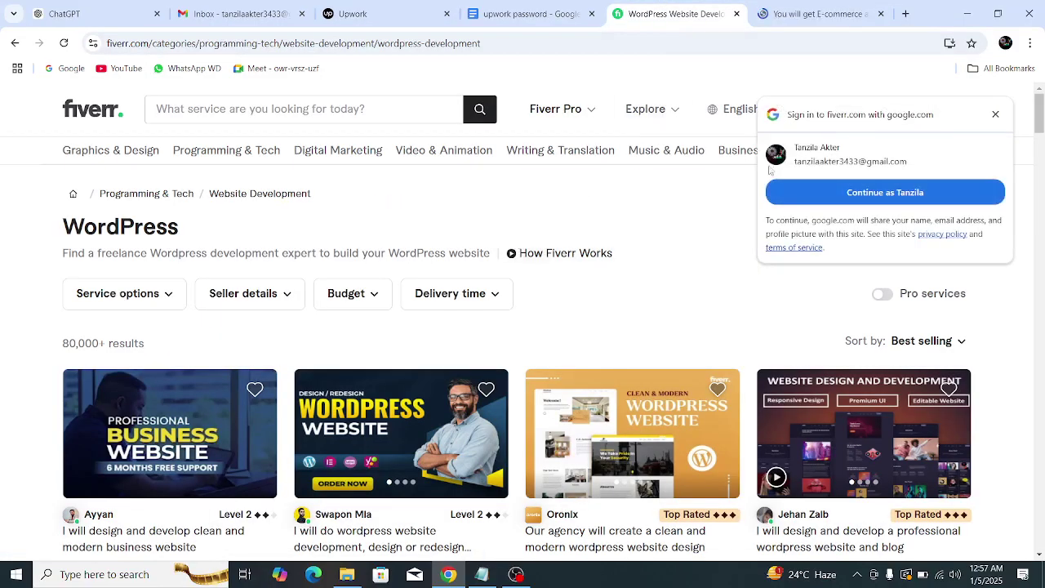
left_click(995, 114)
scroll(523, 245, "down", 3)
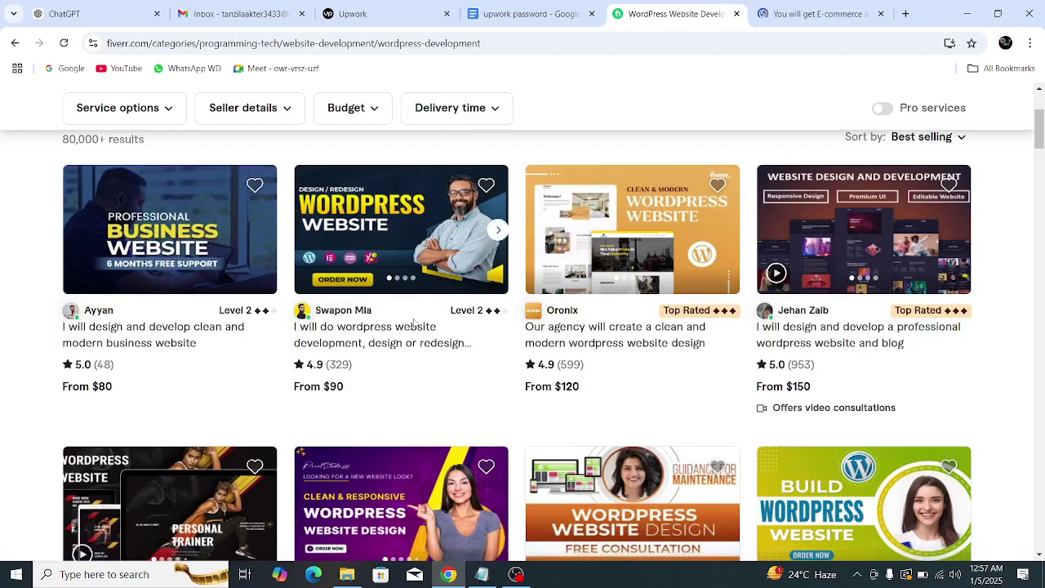
left_click(377, 339)
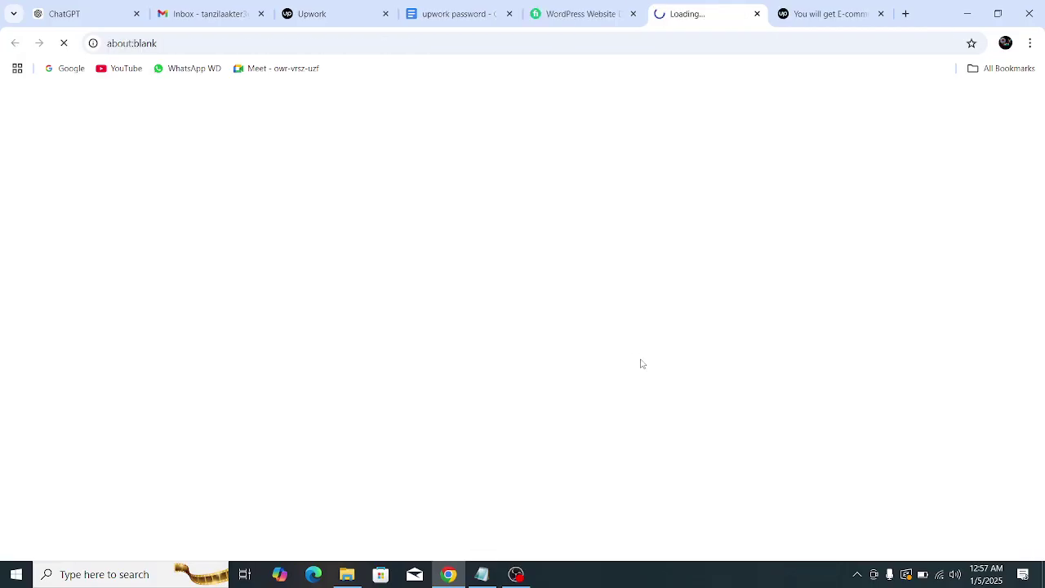
scroll(338, 353, "down", 3)
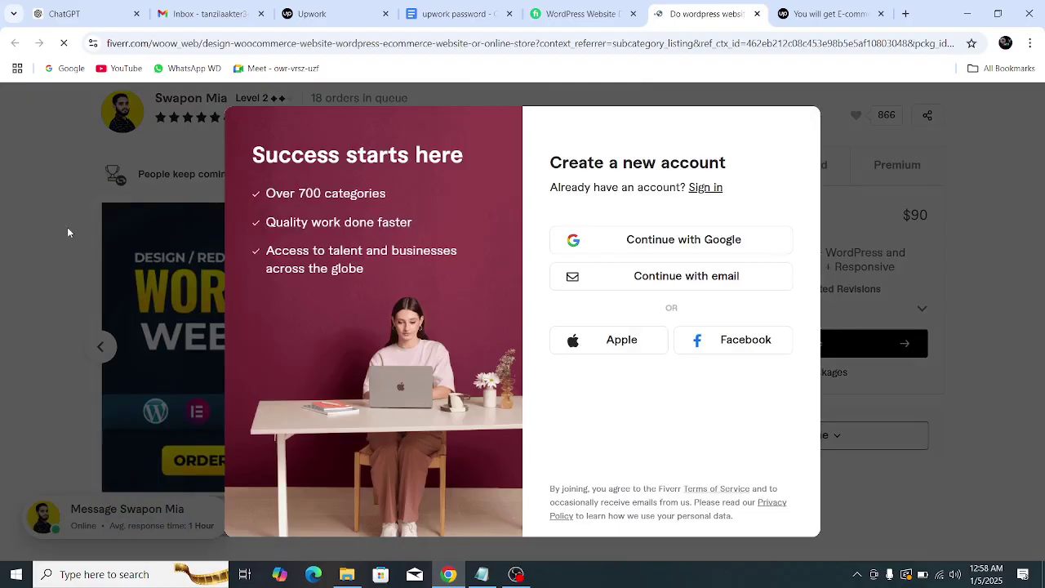
left_click(67, 232)
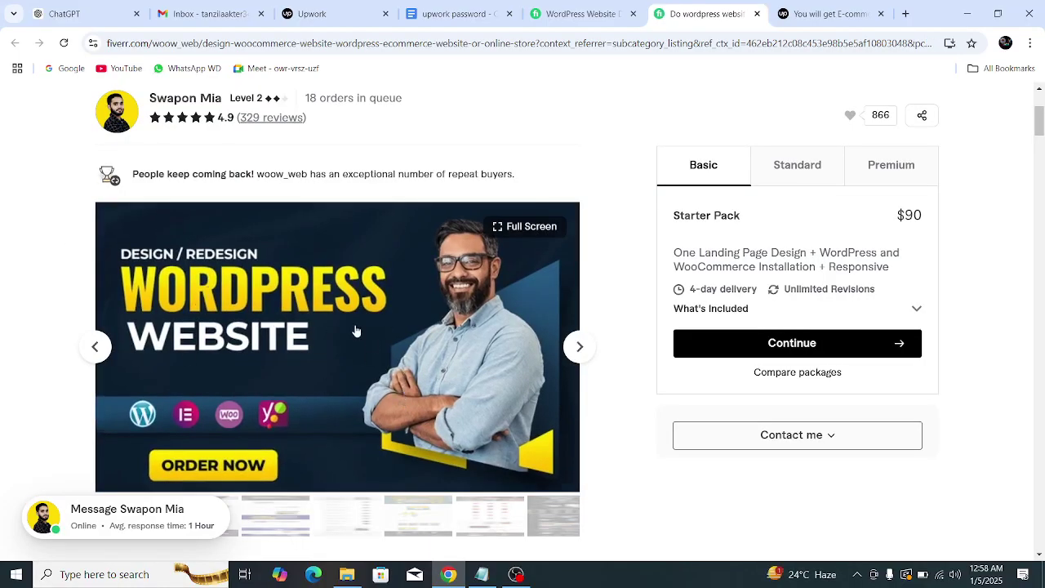
- Examine the images and service tiers of the Upwork e-commerce and catalogue WordPress project
key("ctrl+Tab")
scroll(347, 369, "down", 6)
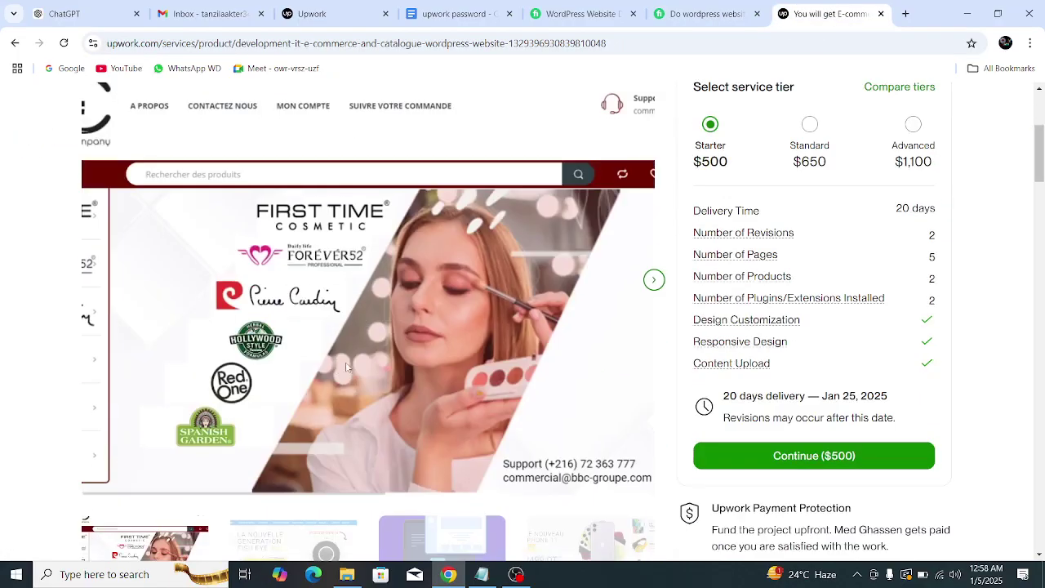
scroll(445, 368, "up", 2)
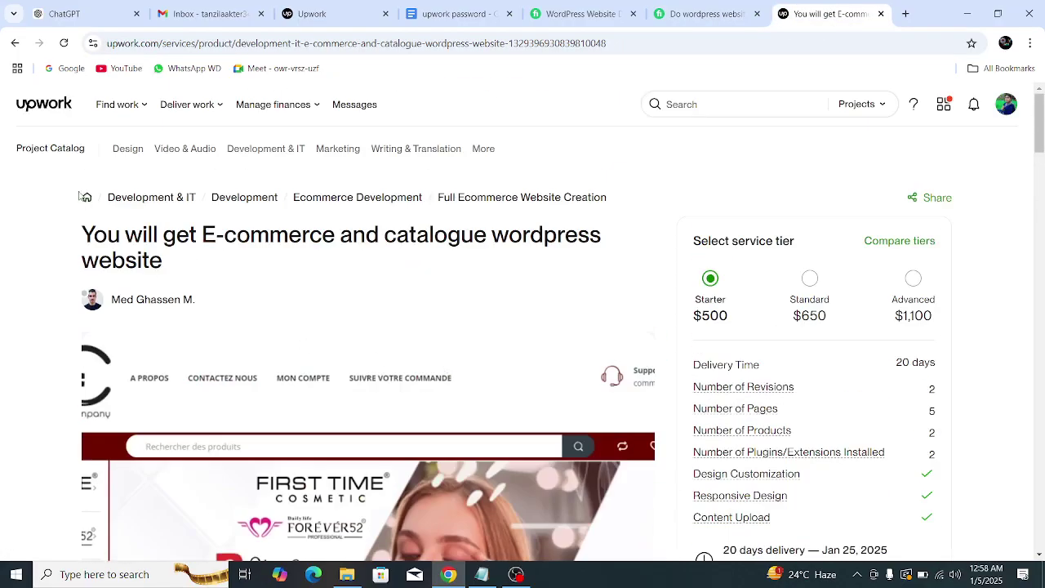
- Open Upwork's Project Catalog and go to its WordPress category
left_click(55, 152)
scroll(389, 373, "down", 2)
scroll(389, 373, "down", 5)
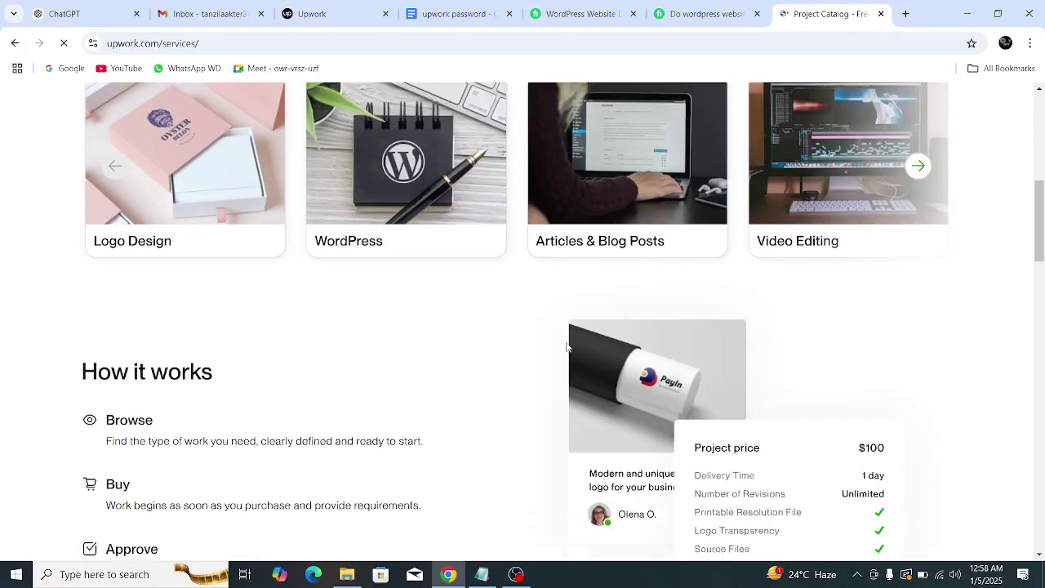
left_click(404, 196)
- Examine the cover images, titles and starting prices of the WordPress projects in Upwork's catalog
scroll(487, 338, "down", 5)
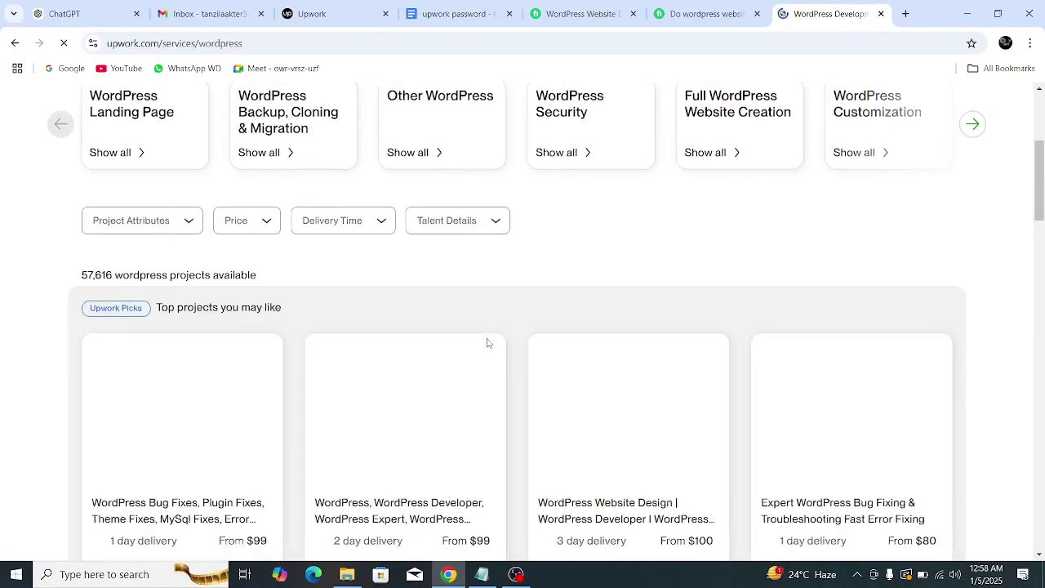
scroll(234, 338, "down", 4)
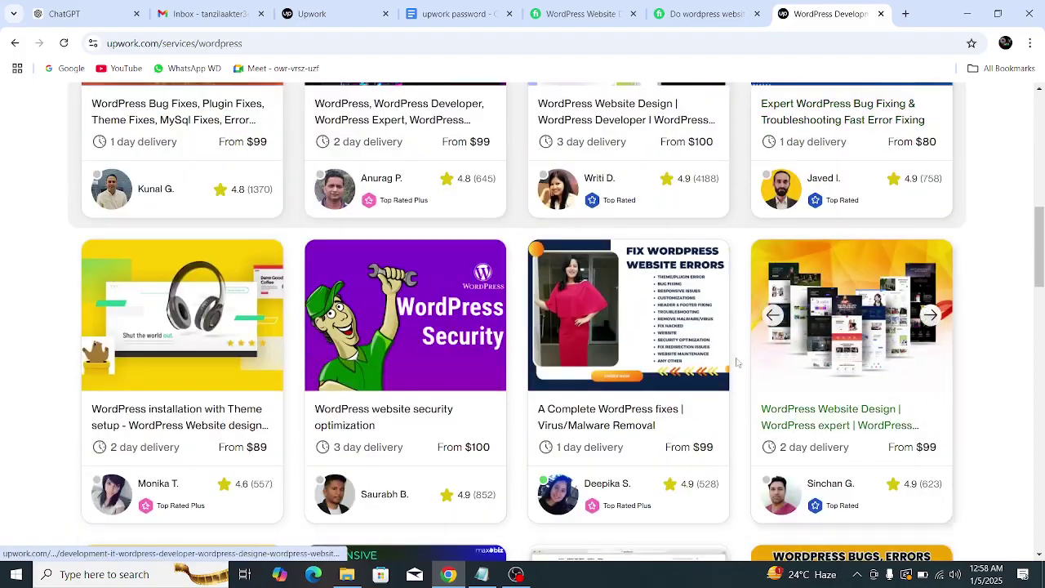
scroll(950, 323, "down", 2)
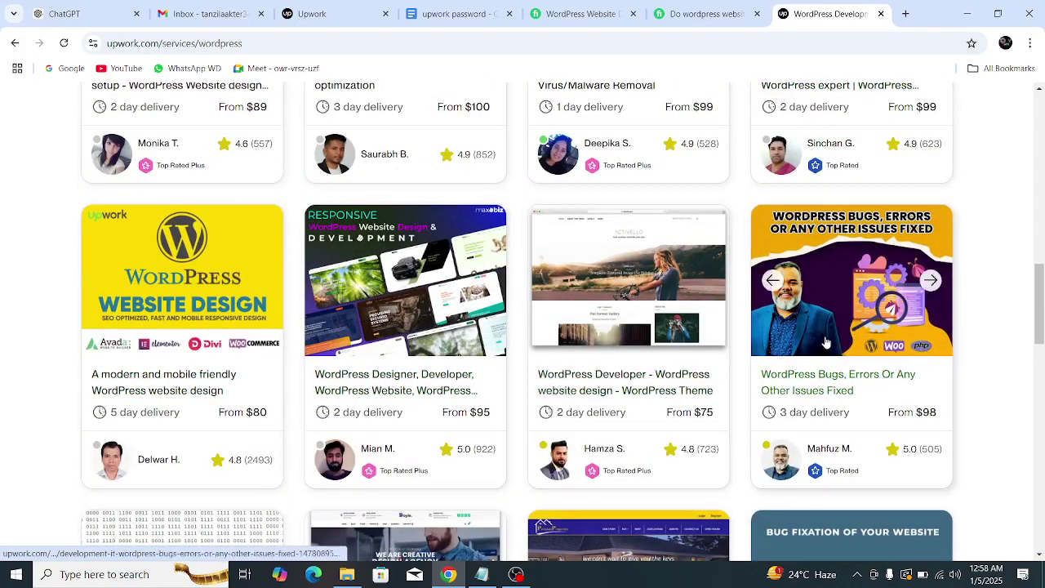
scroll(889, 343, "down", 2)
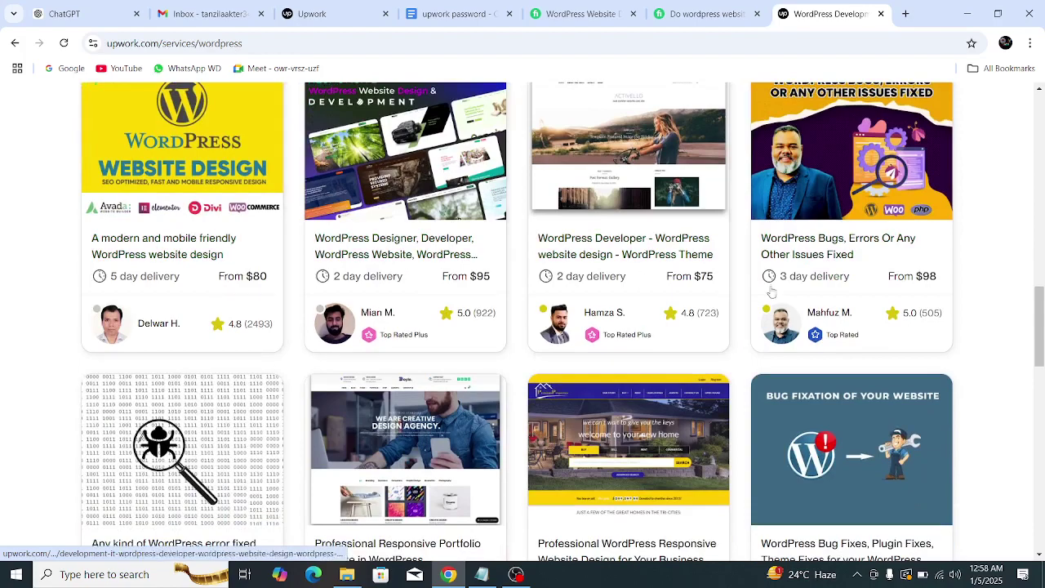
scroll(207, 352, "down", 2)
scroll(884, 439, "down", 3)
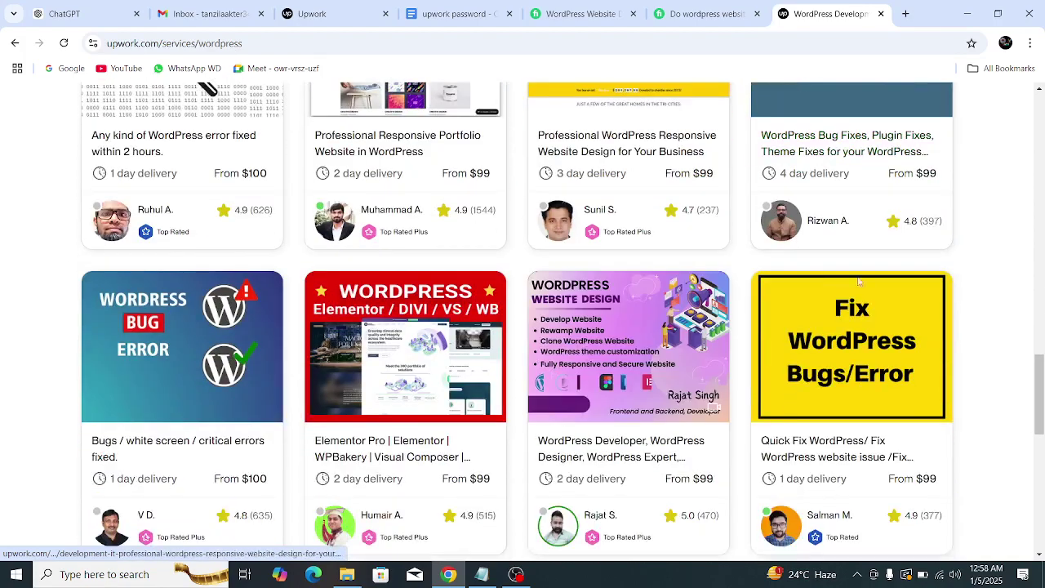
scroll(562, 240, "down", 2)
- Compare the Fiverr WordPress gig listings with the Upwork job feed page
left_click(575, 14)
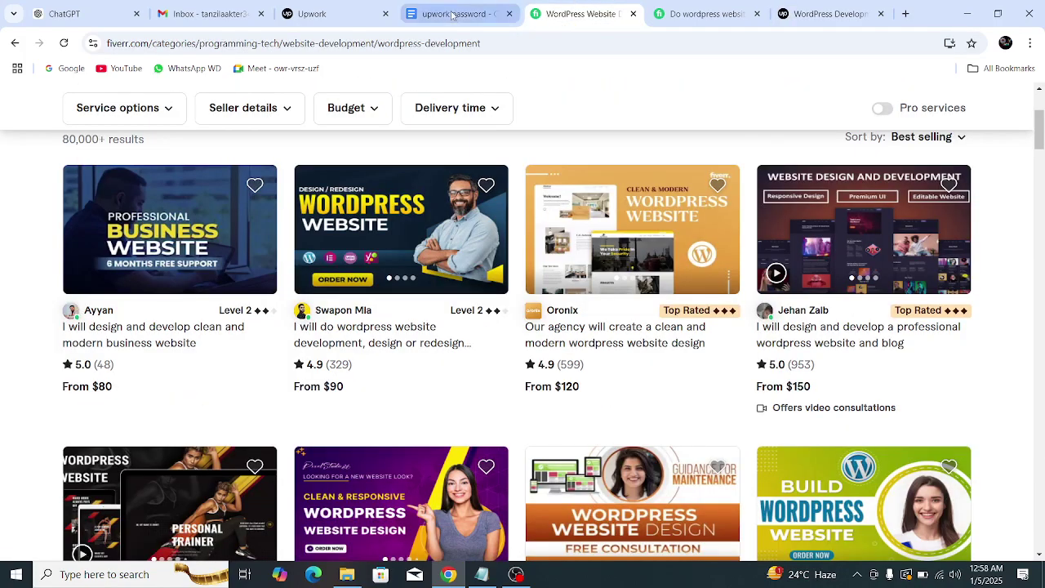
left_click(327, 14)
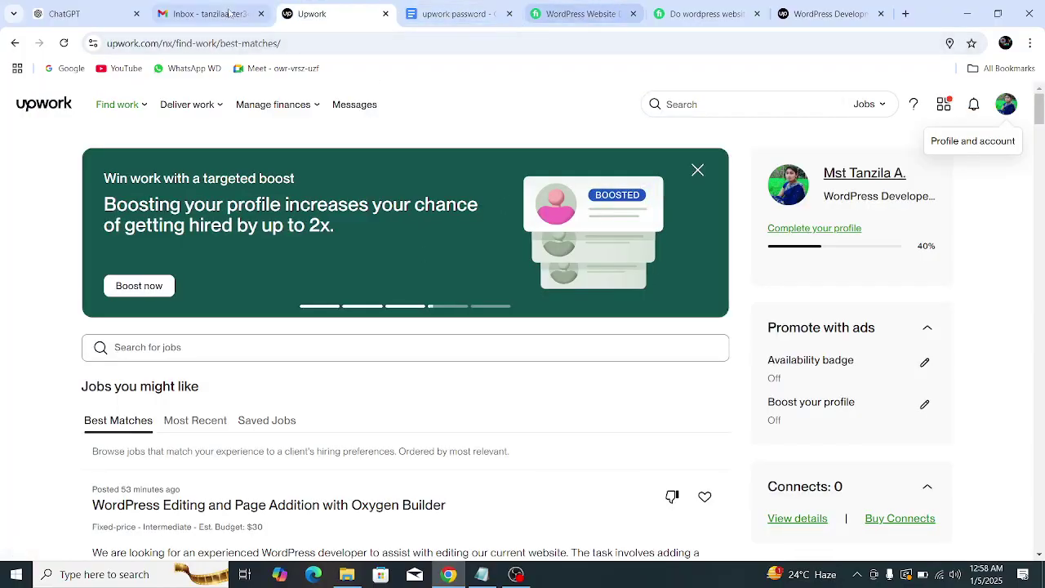
left_click(576, 14)
scroll(519, 288, "up", 3)
- Review the opened Fiverr WordPress gig's cover image, title, package and service description
key("ctrl+Tab")
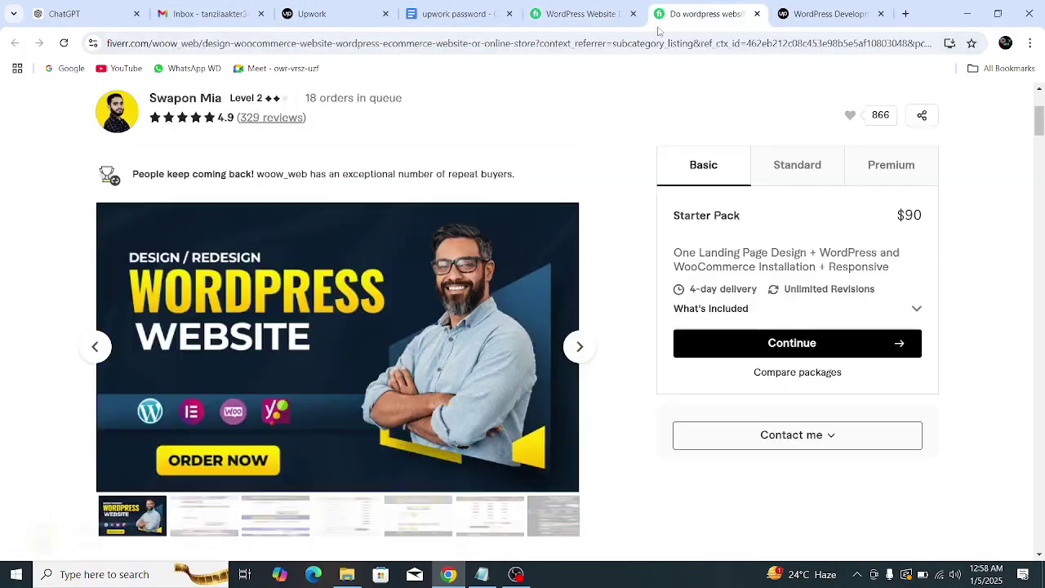
scroll(196, 313, "down", 3)
scroll(196, 313, "up", 3)
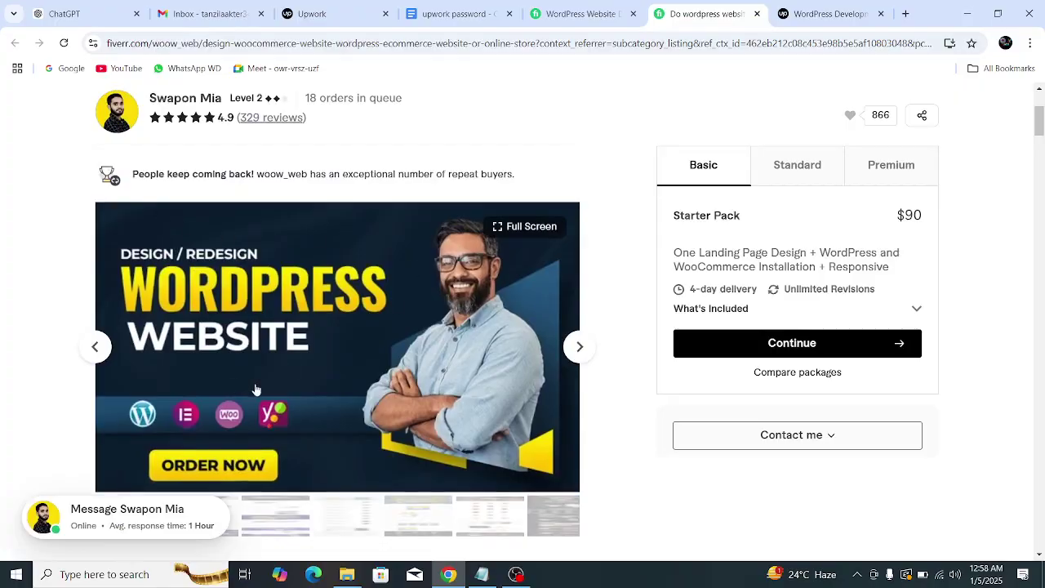
scroll(422, 411, "up", 3)
scroll(422, 412, "down", 3)
scroll(423, 411, "down", 10)
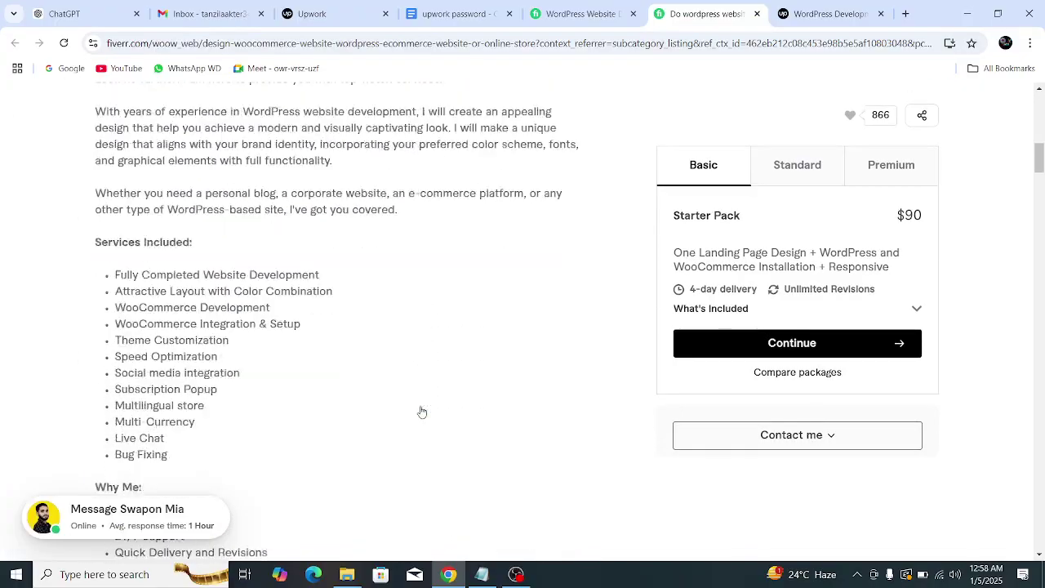
scroll(422, 404, "up", 10)
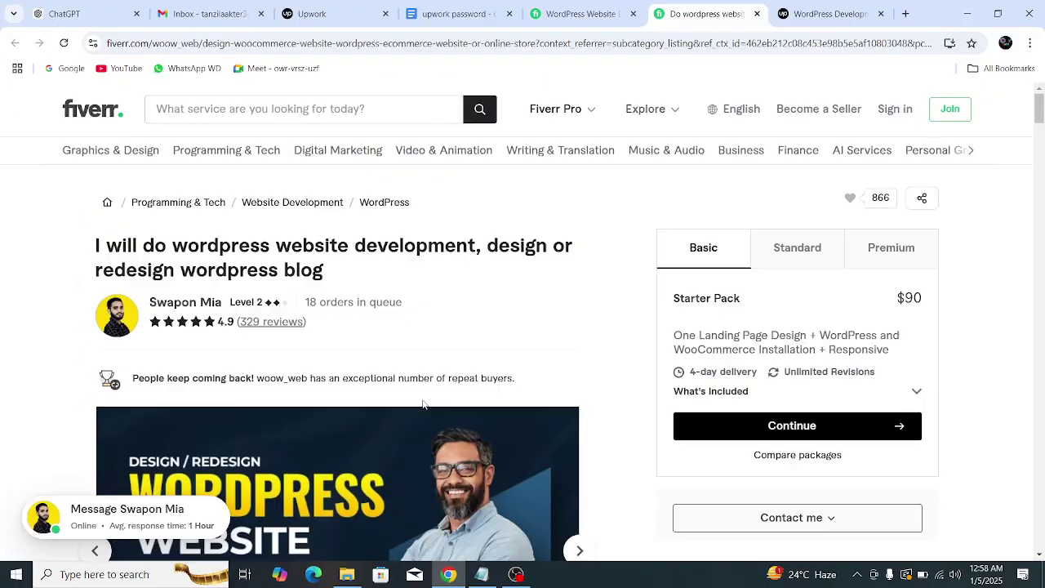
- Search the web for "canva" in a new tab and open the Canva website
left_click(829, 13)
left_click(906, 13)
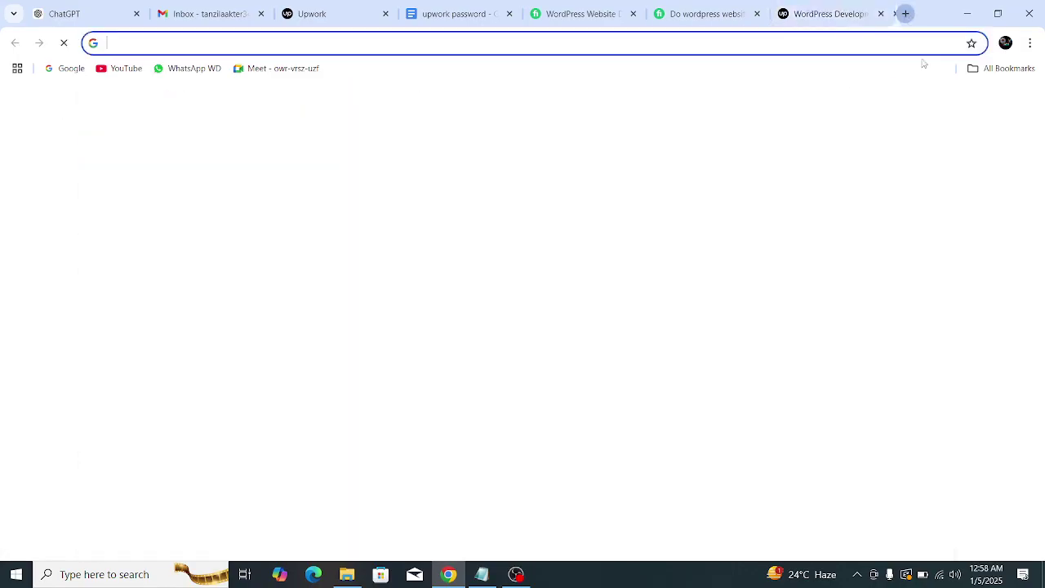
left_click(400, 43)
type("c")
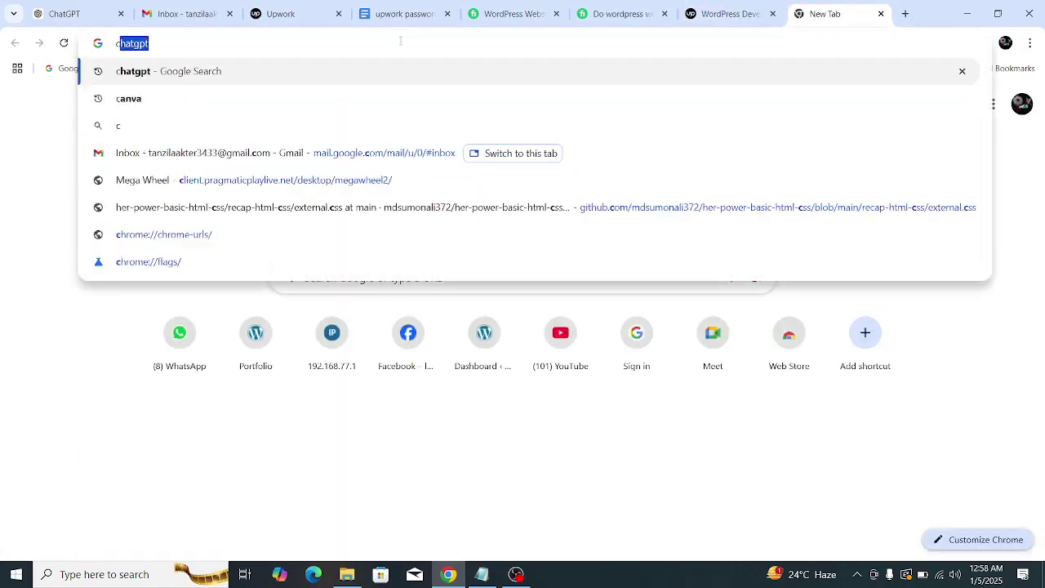
type("anva")
key("Return")
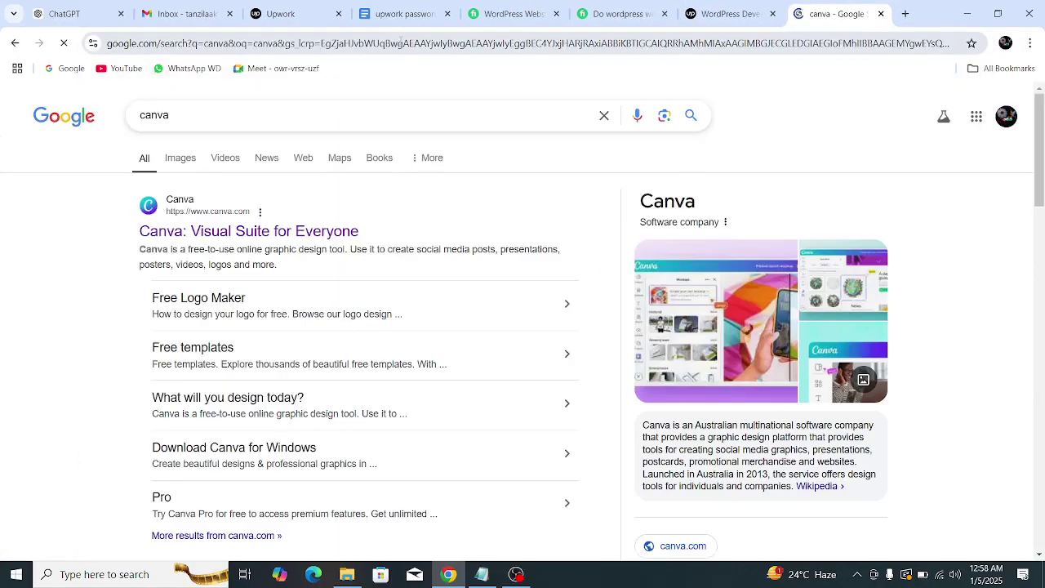
left_click(320, 232)
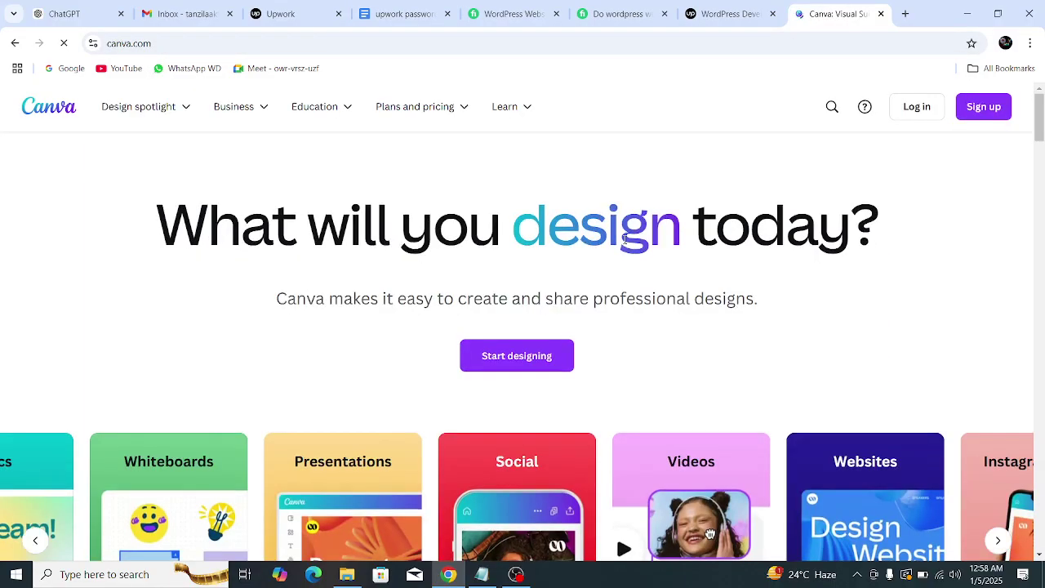
- Log in to Canva with the listed Google account and approve the sign-in
left_click(916, 108)
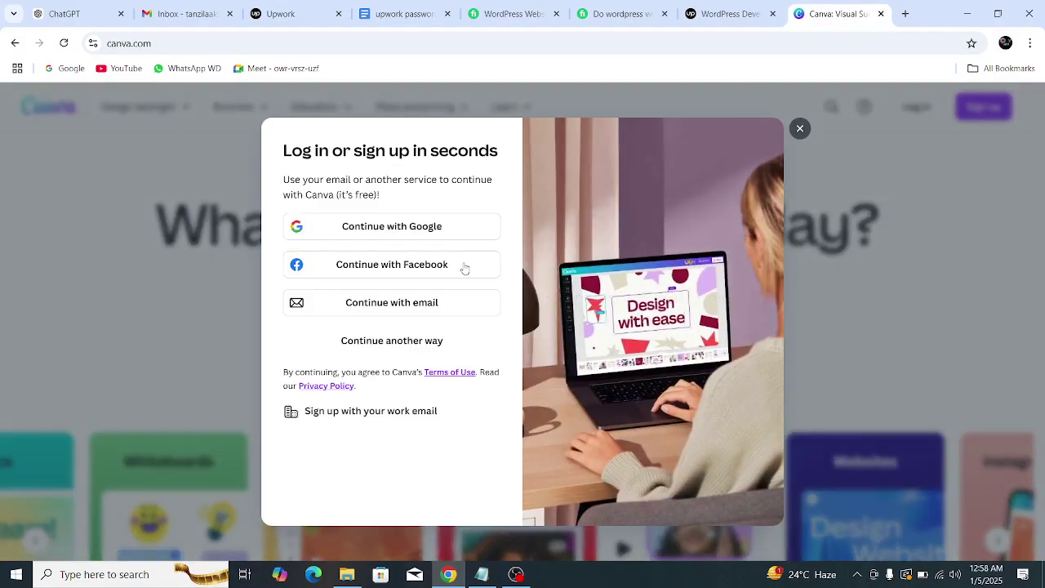
left_click(427, 230)
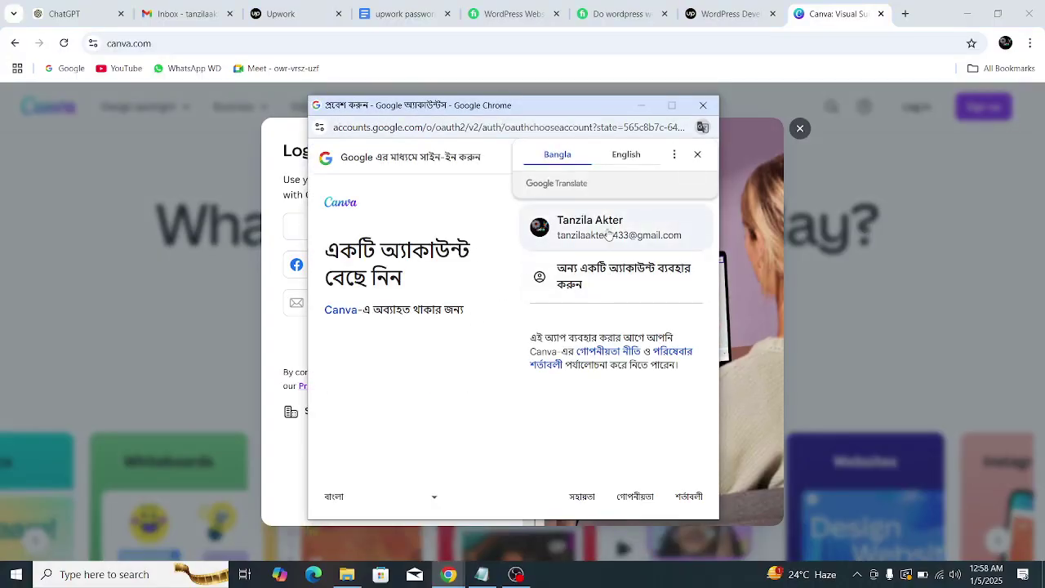
left_click(608, 234)
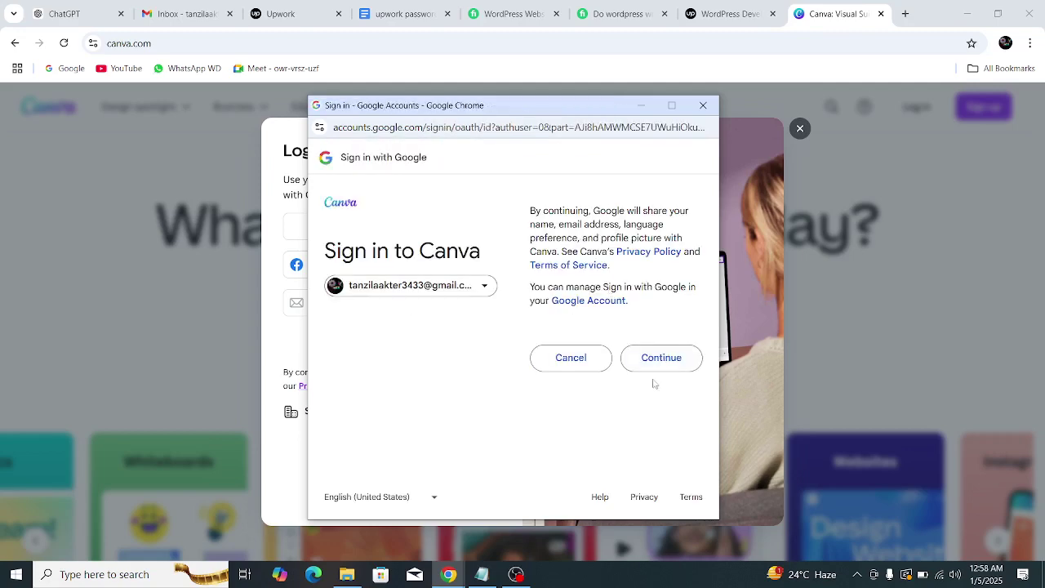
left_click(663, 357)
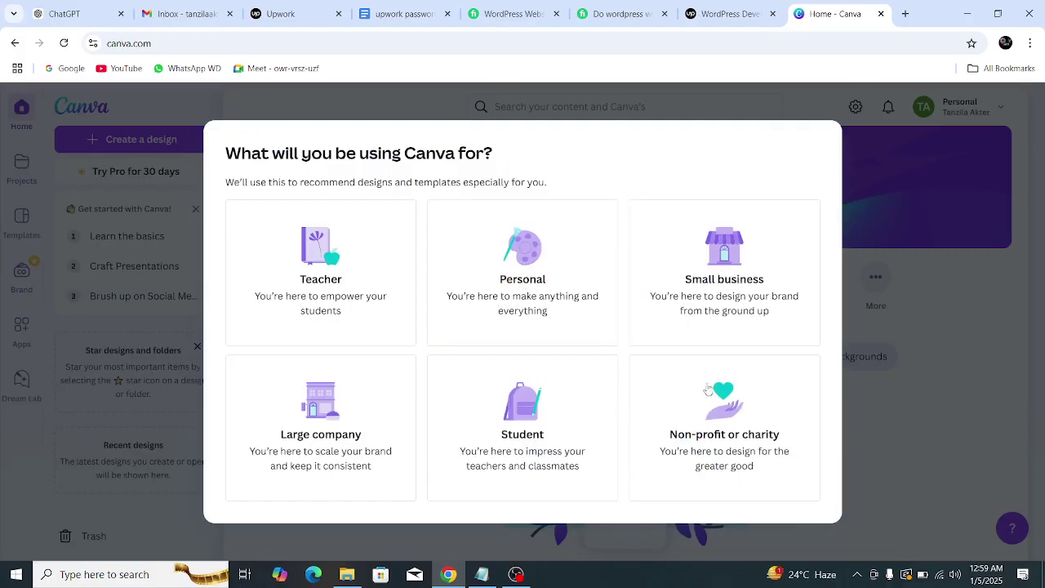
- Set the Canva usage to Student and the place of study to High School, and proceed with unlocking Canva for Education
left_click(522, 428)
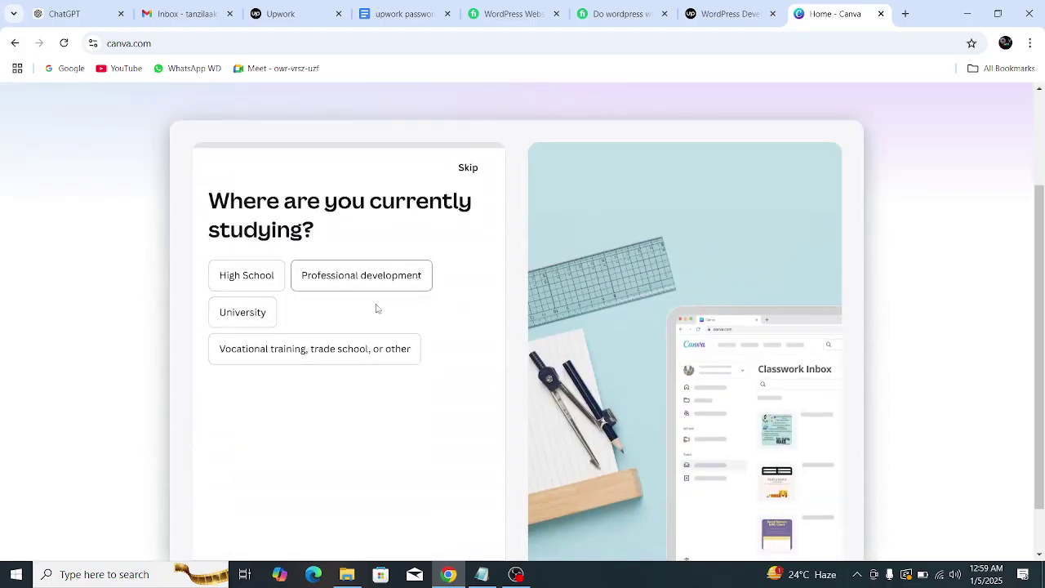
left_click(247, 275)
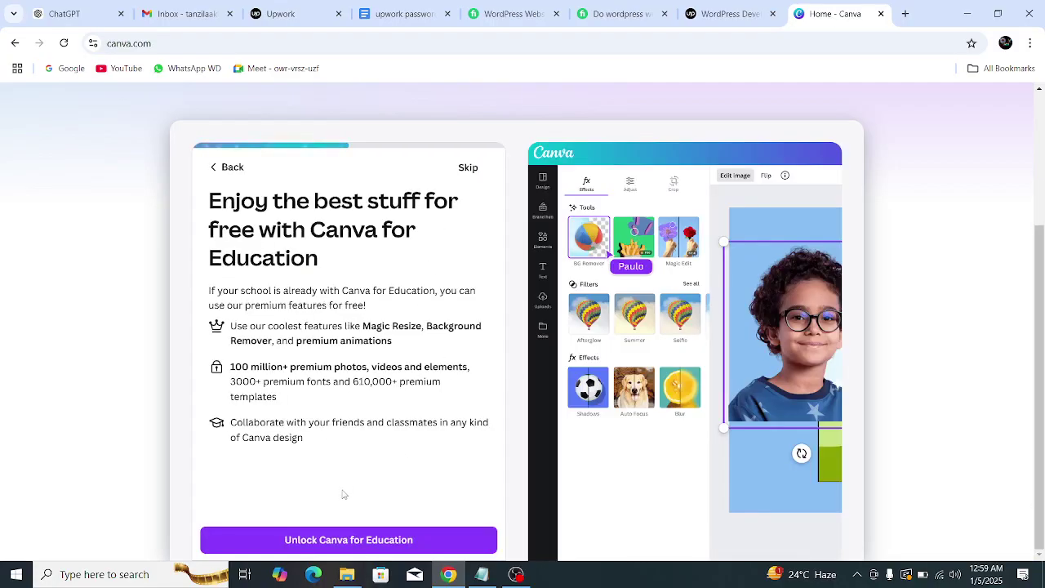
left_click(316, 542)
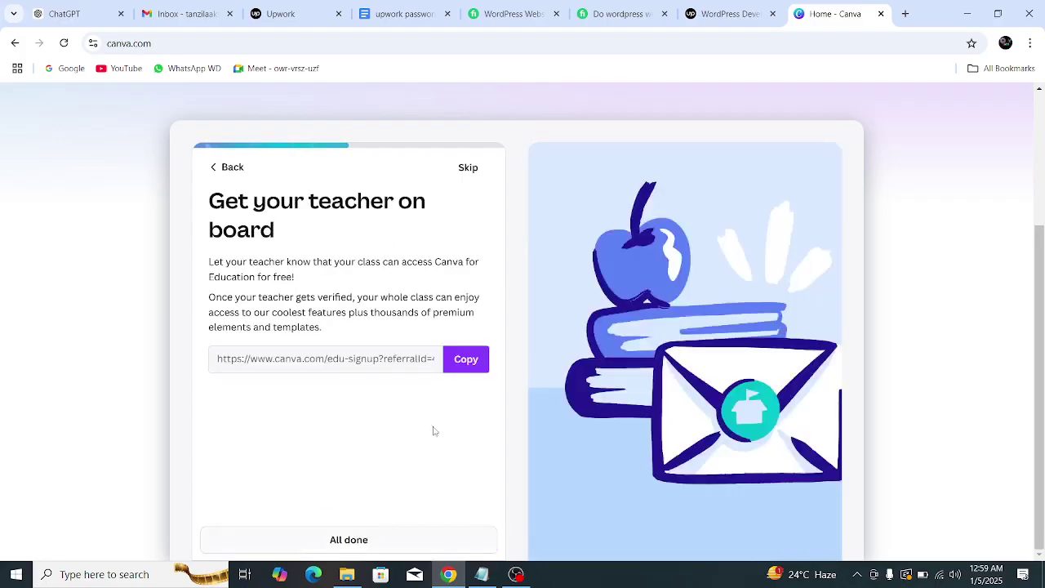
- Copy the teacher invitation link and finish the Canva for Education setup to reach the home page
left_click(462, 358)
left_click(351, 541)
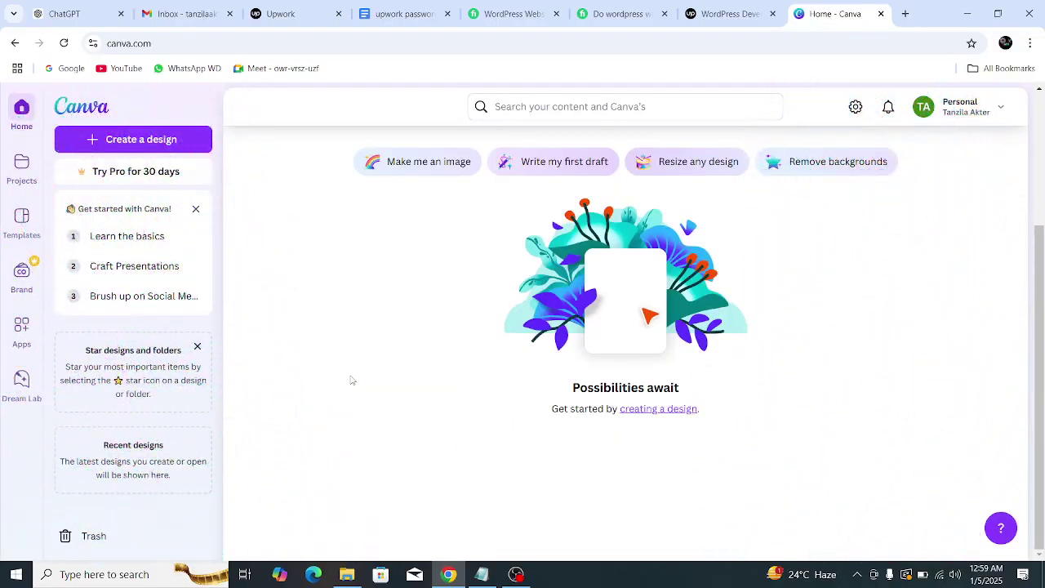
scroll(431, 427, "up", 3)
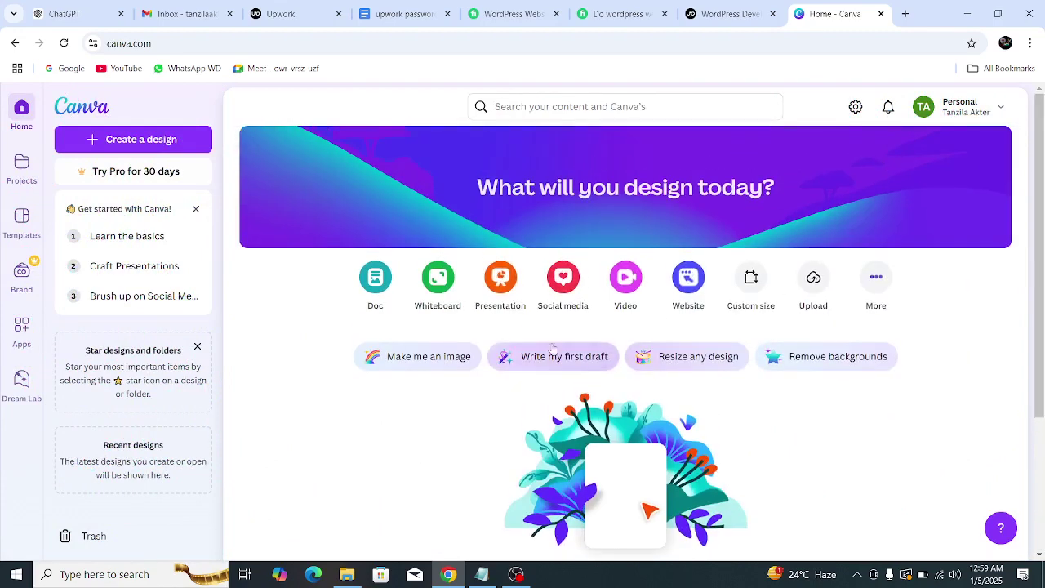
- Search the web in a new tab for "upwork banner size" and look through the results
left_click(280, 13)
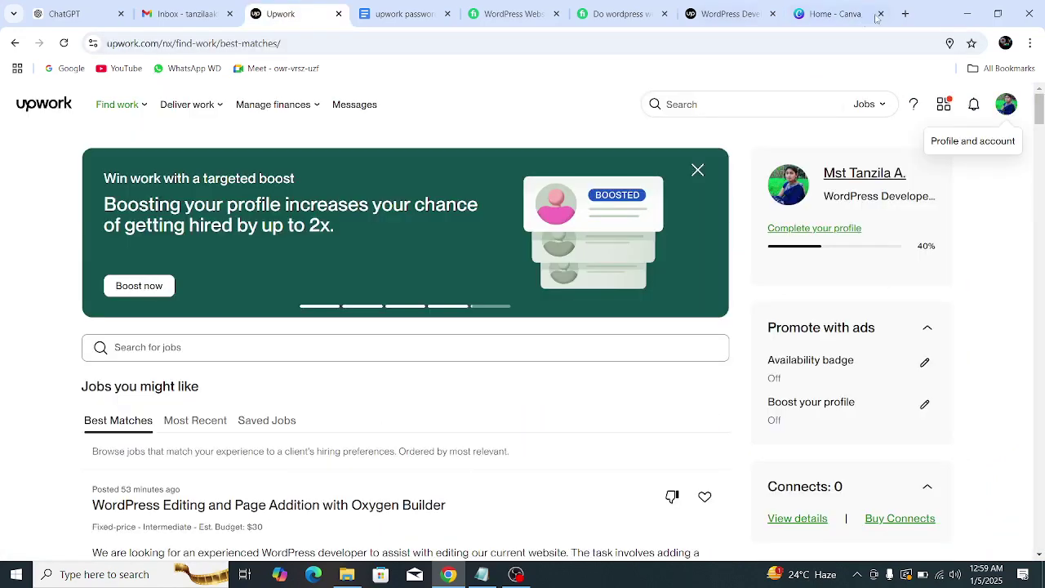
left_click(841, 13)
left_click(908, 14)
left_click(453, 36)
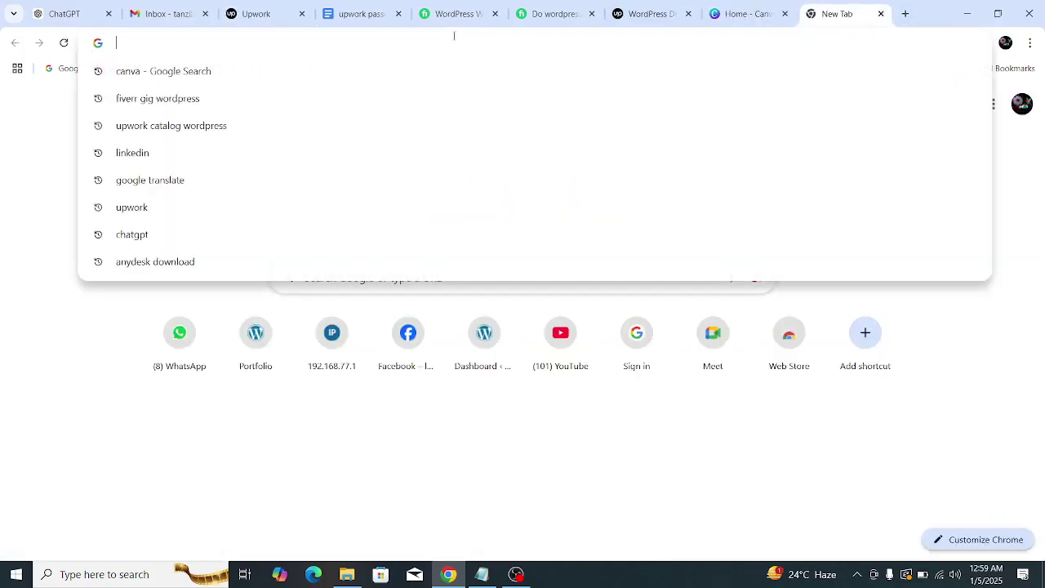
type("upwork ")
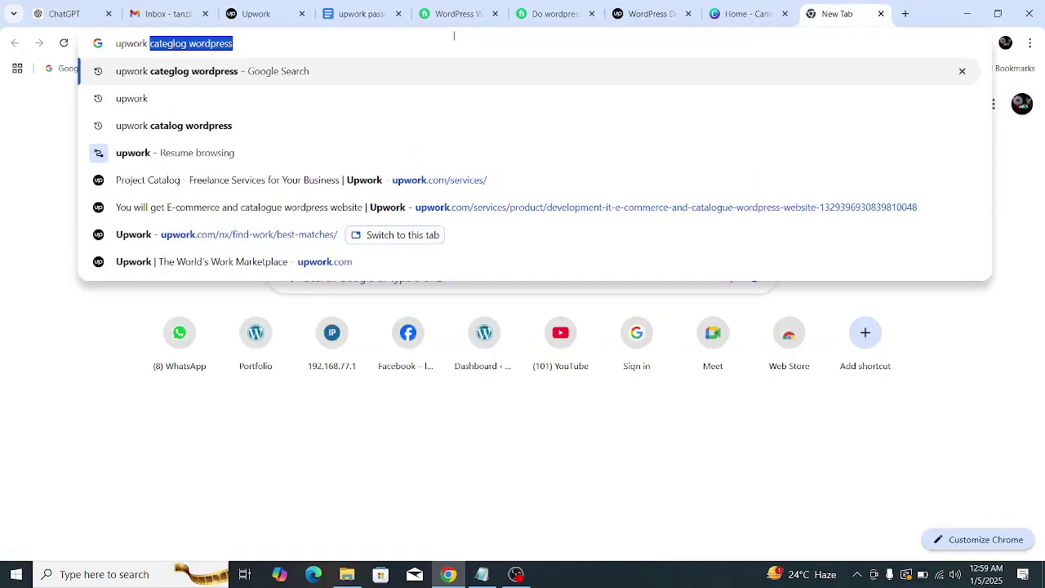
type("size")
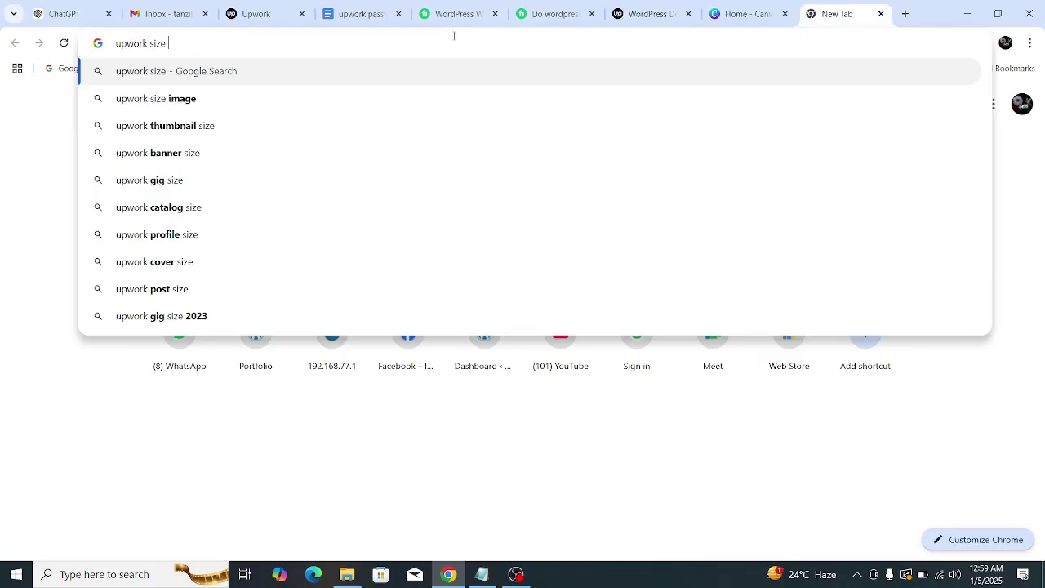
left_click(298, 152)
scroll(447, 300, "down", 1)
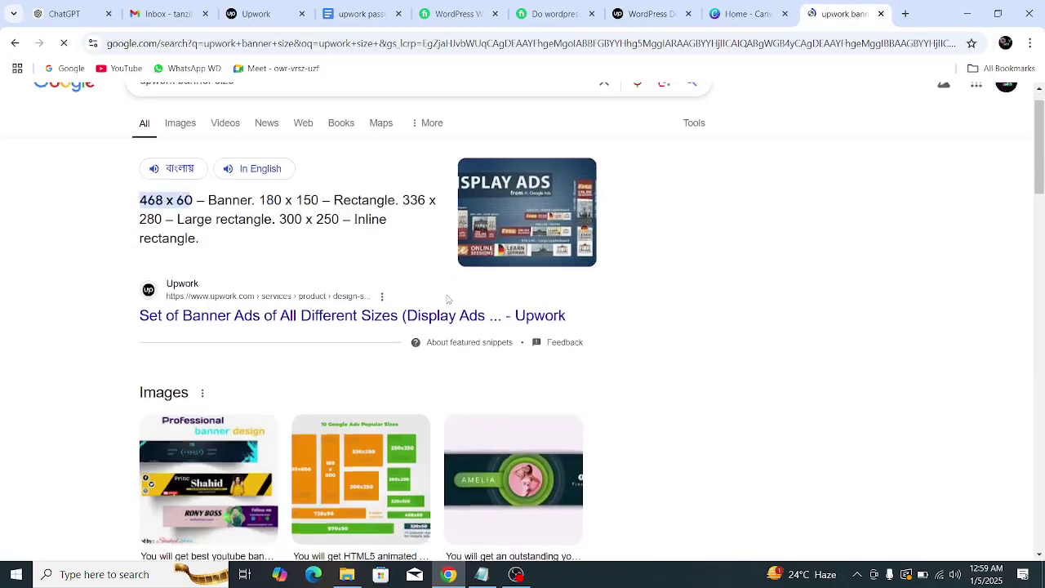
scroll(454, 298, "down", 1)
scroll(441, 293, "up", 2)
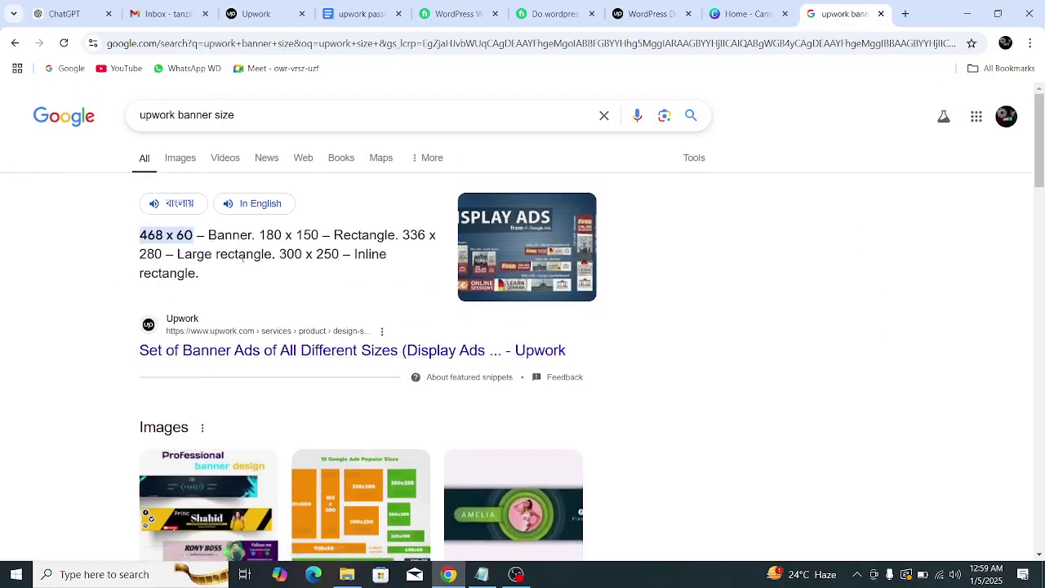
- Change the web search to "upwork catelog size" and read the recommended project catalog image dimensions
left_click(241, 116)
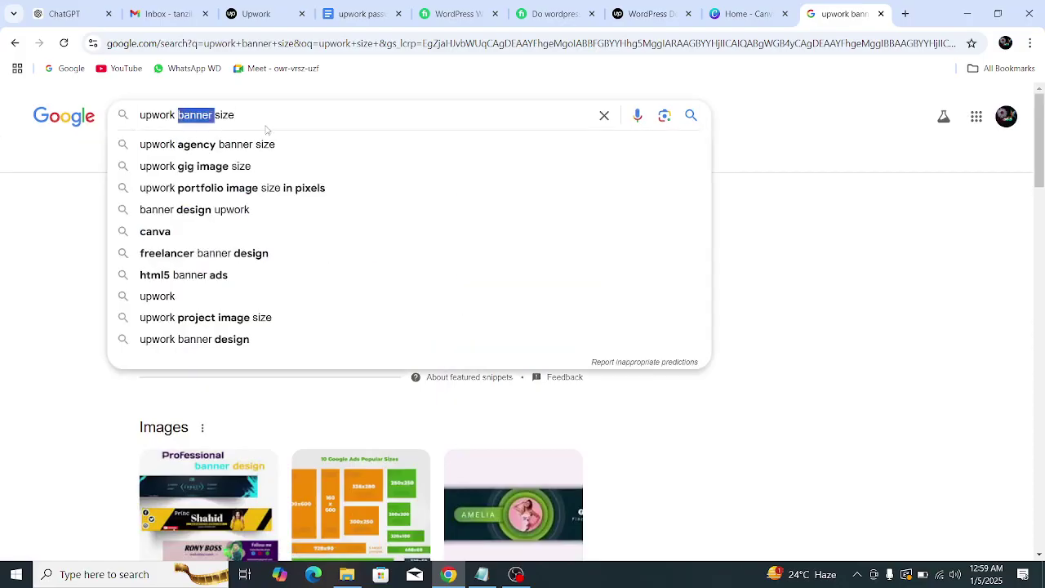
type("cate")
key("BackSpace")
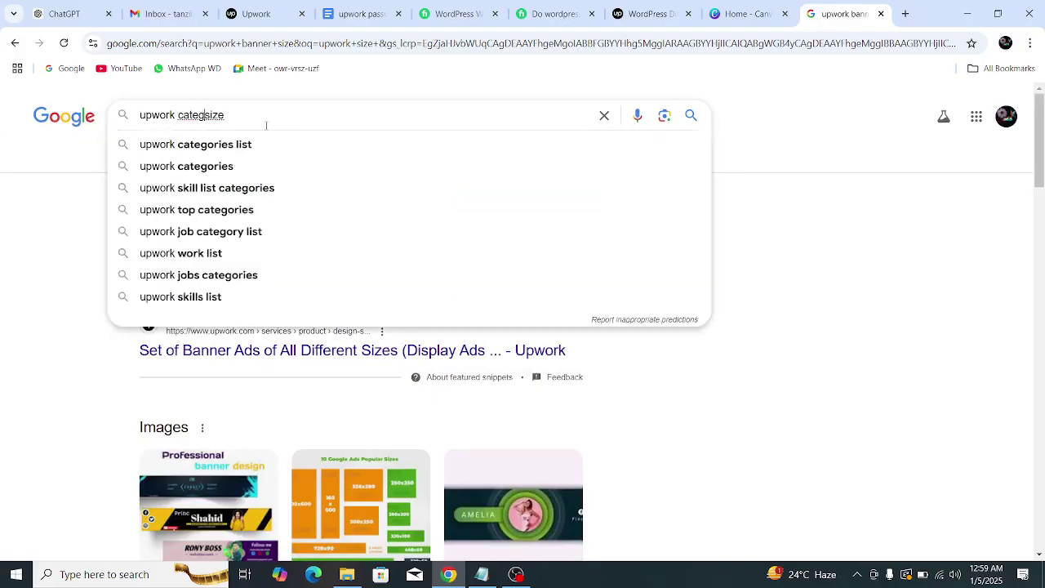
type("log")
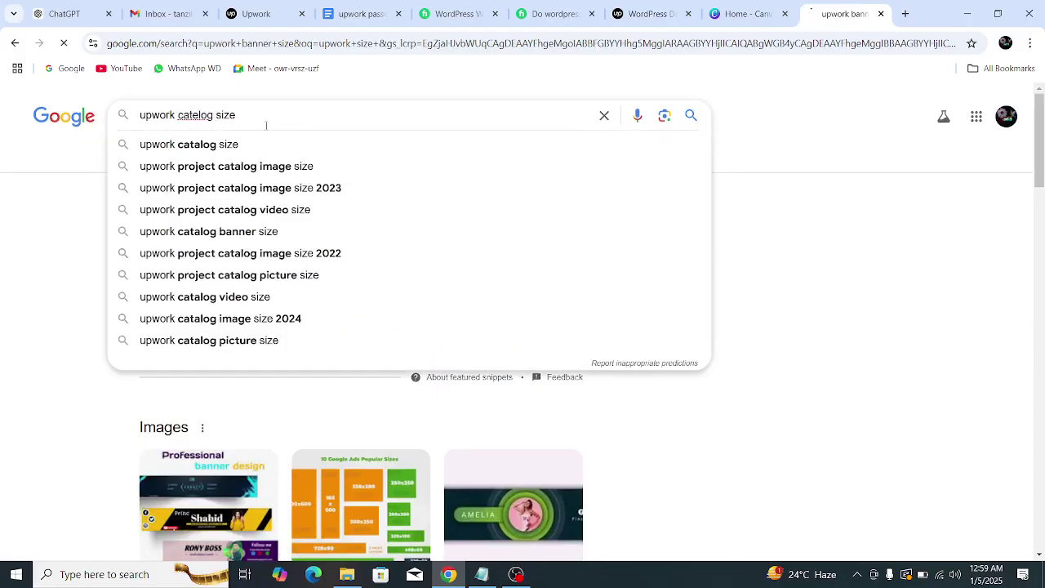
scroll(383, 307, "down", 1)
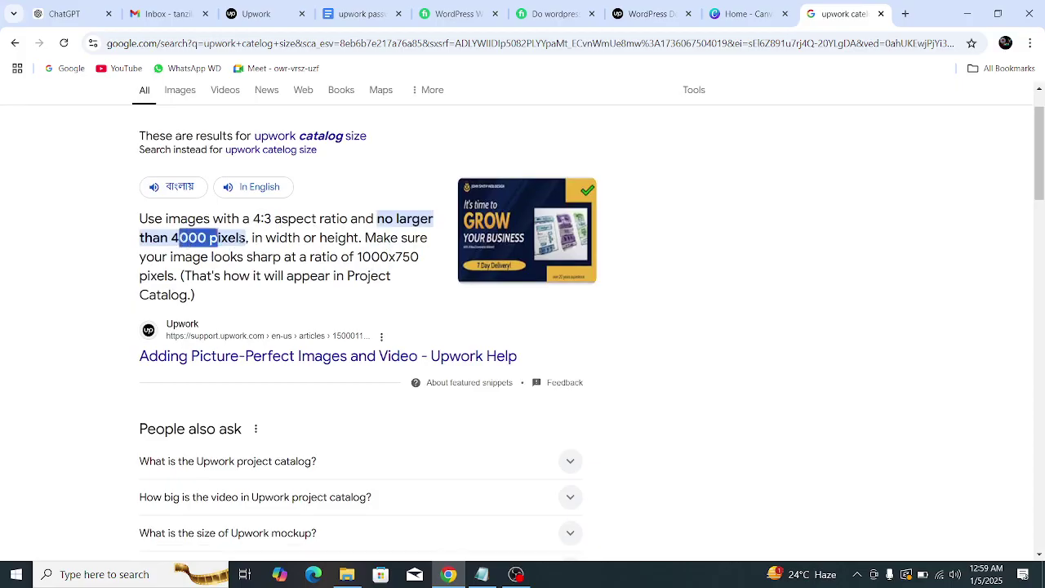
left_click(244, 258)
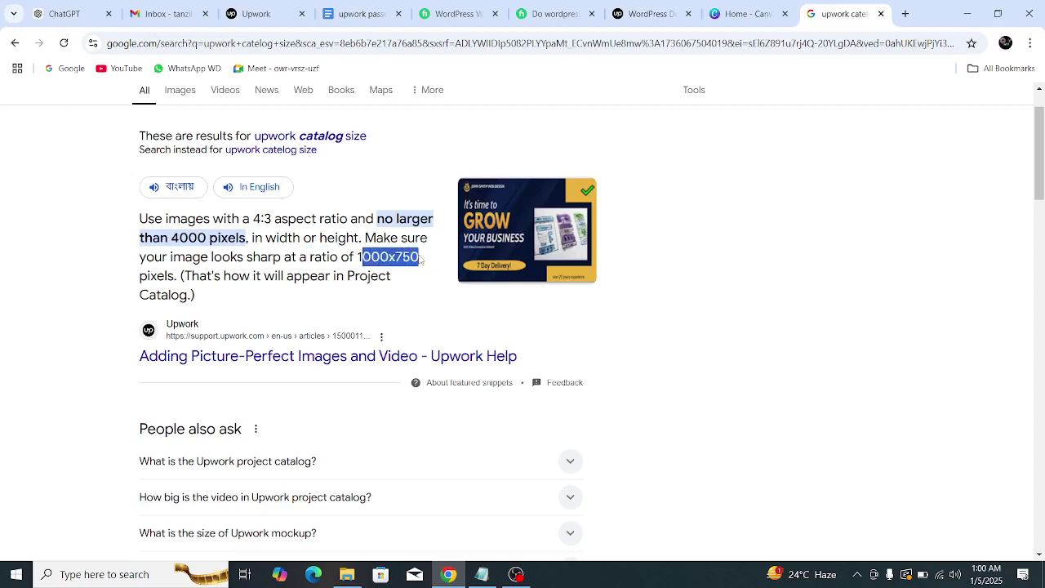
triple_click(422, 259)
- Switch back to Canva, search for "upwork banner" and browse the matching templates
left_click(743, 14)
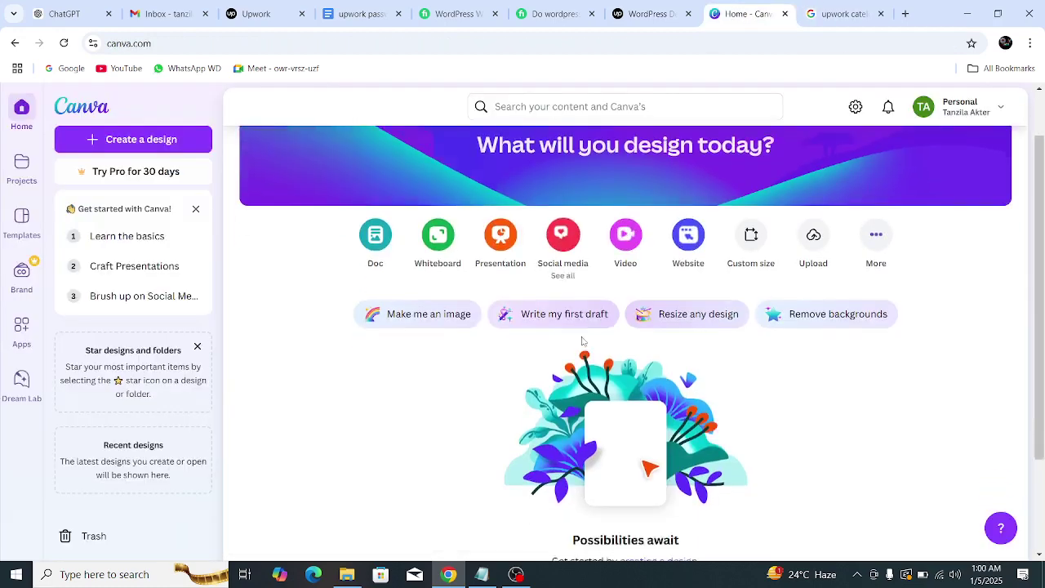
scroll(531, 355, "down", 2)
scroll(476, 369, "up", 3)
left_click(566, 109)
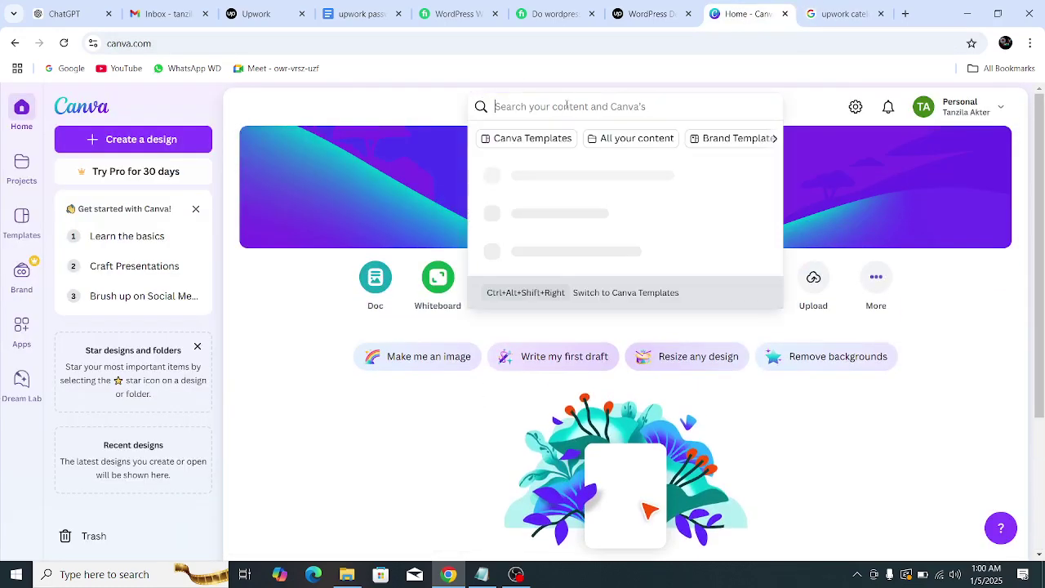
key("BackSpace")
key("BackSpace")
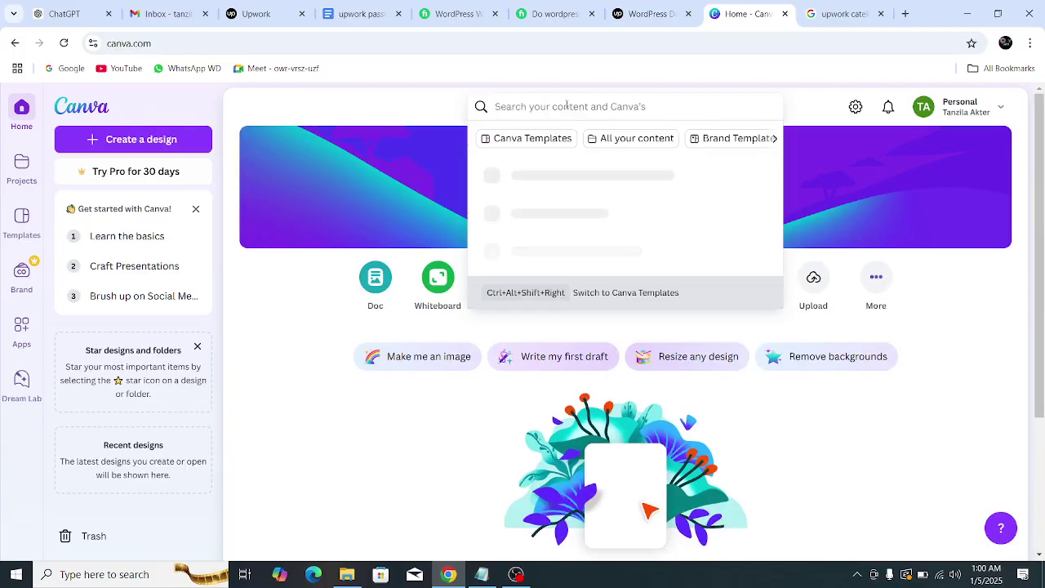
type("upwork")
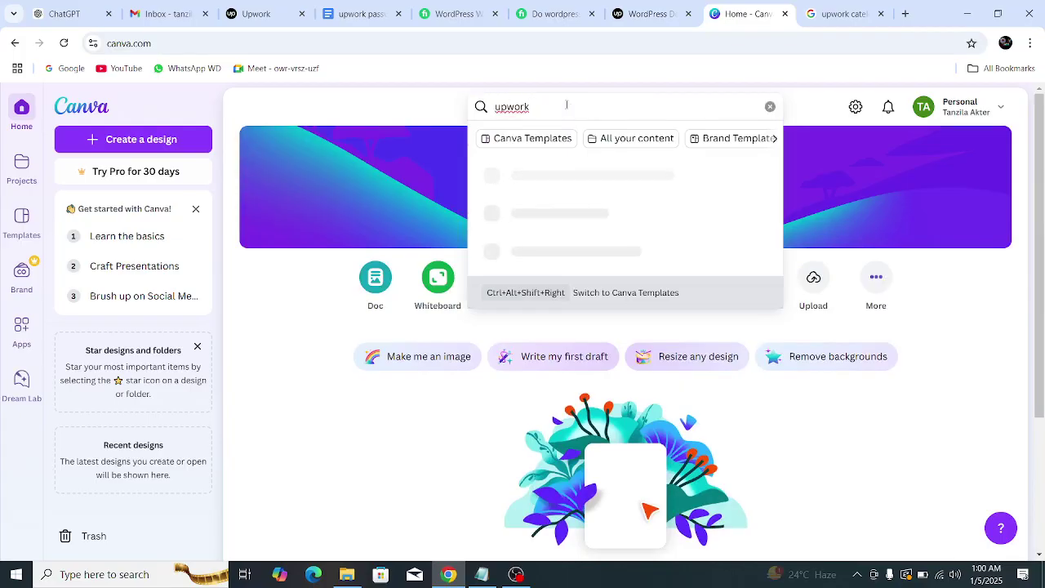
type(" banner")
key("Return")
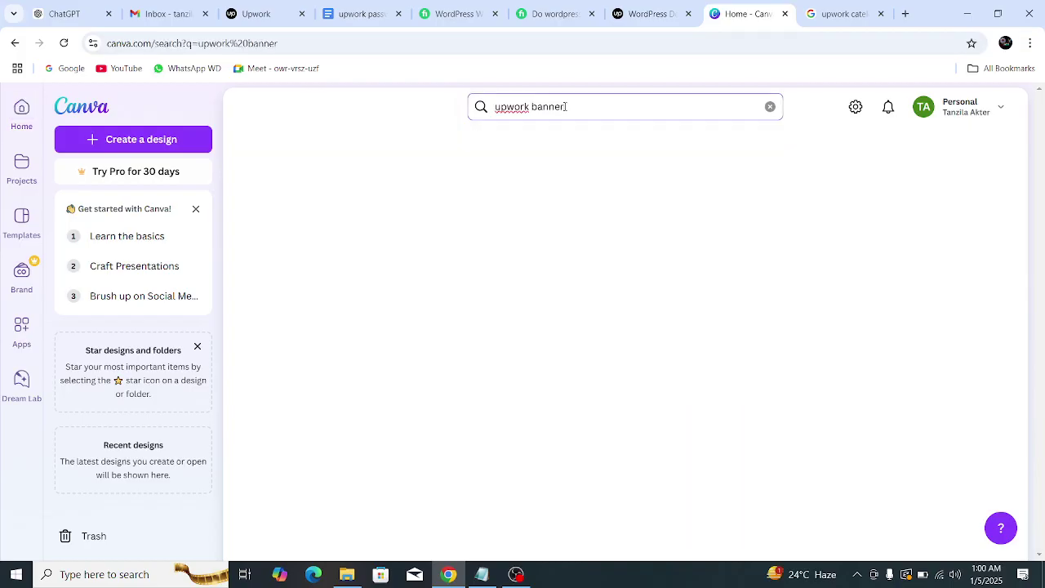
scroll(560, 343, "down", 12)
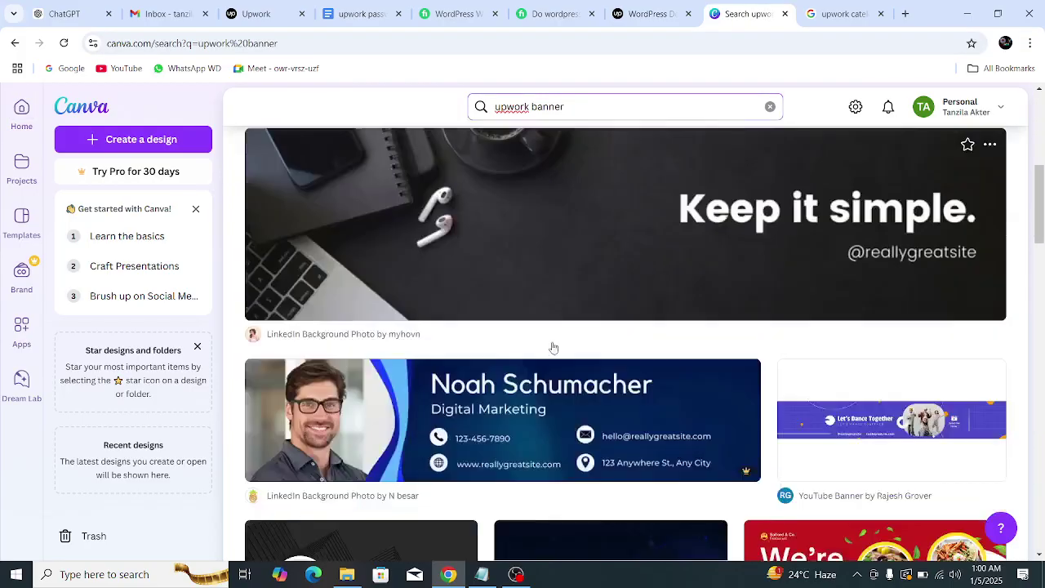
scroll(663, 309, "down", 12)
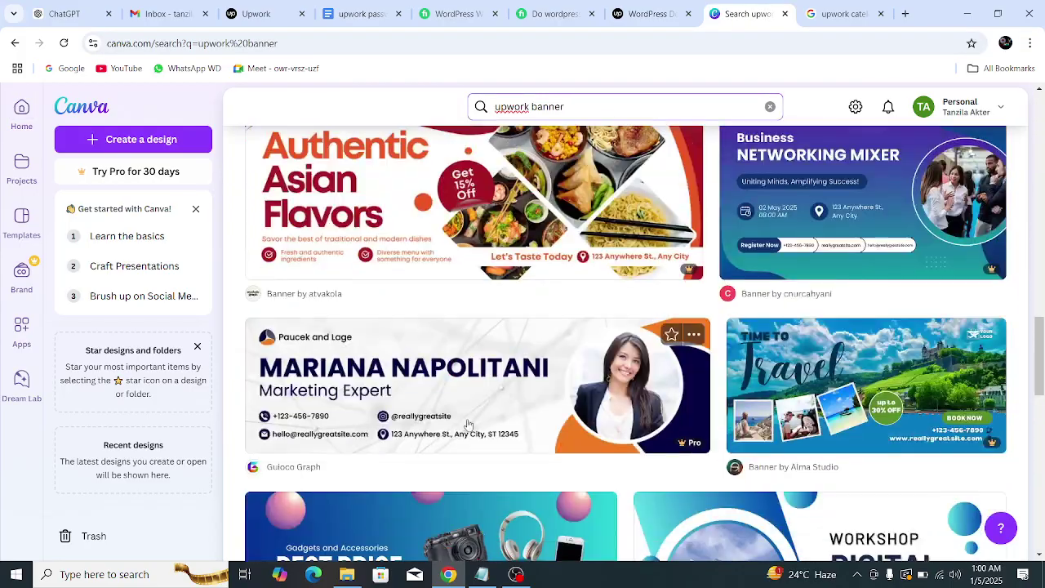
scroll(704, 347, "up", 20)
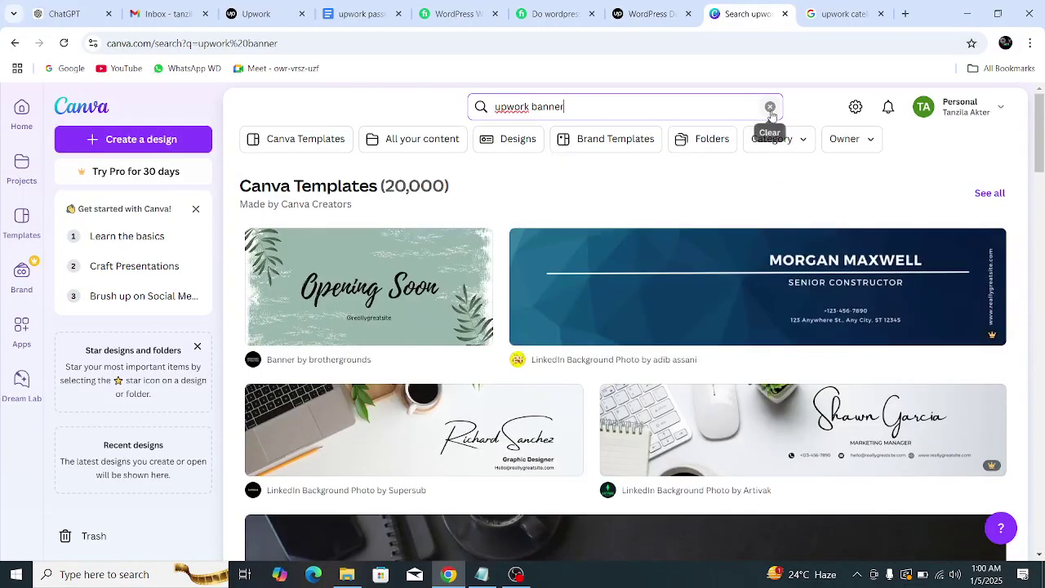
- Clear the search, return to the Canva home page and create a custom-size design of 1000 × 750 px
left_click(770, 107)
left_click(22, 110)
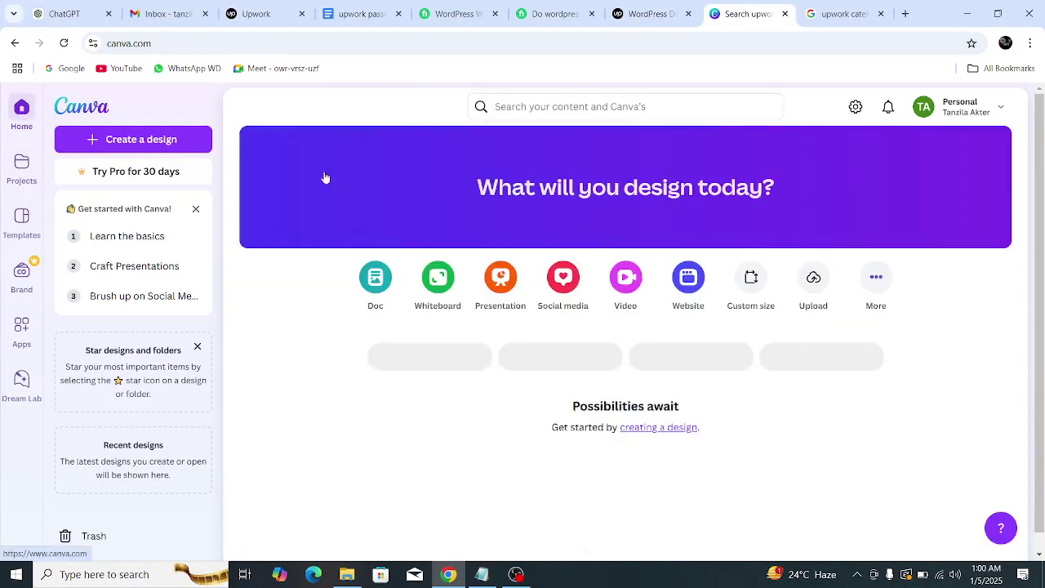
left_click(752, 281)
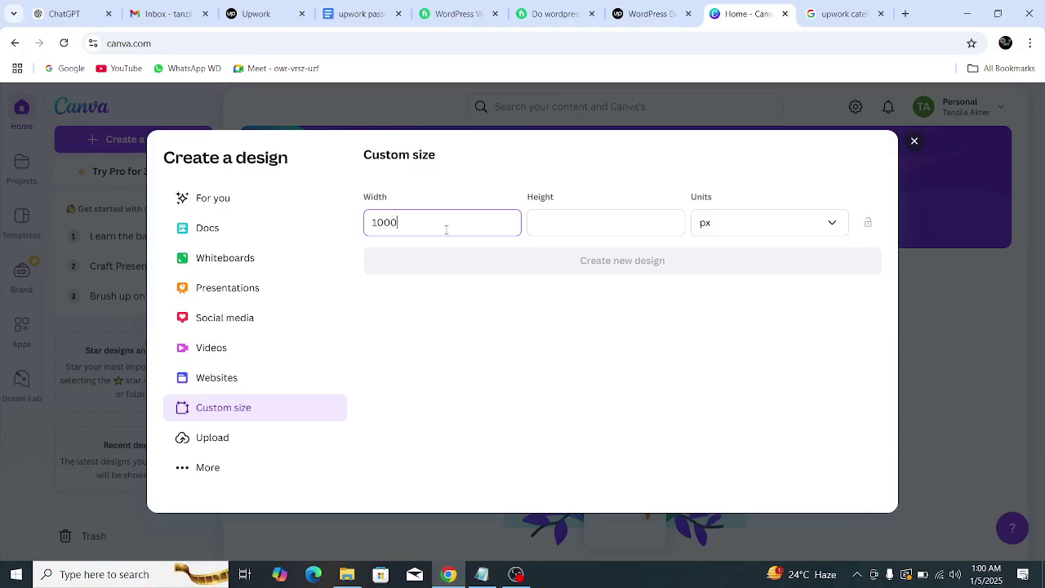
left_click(595, 227)
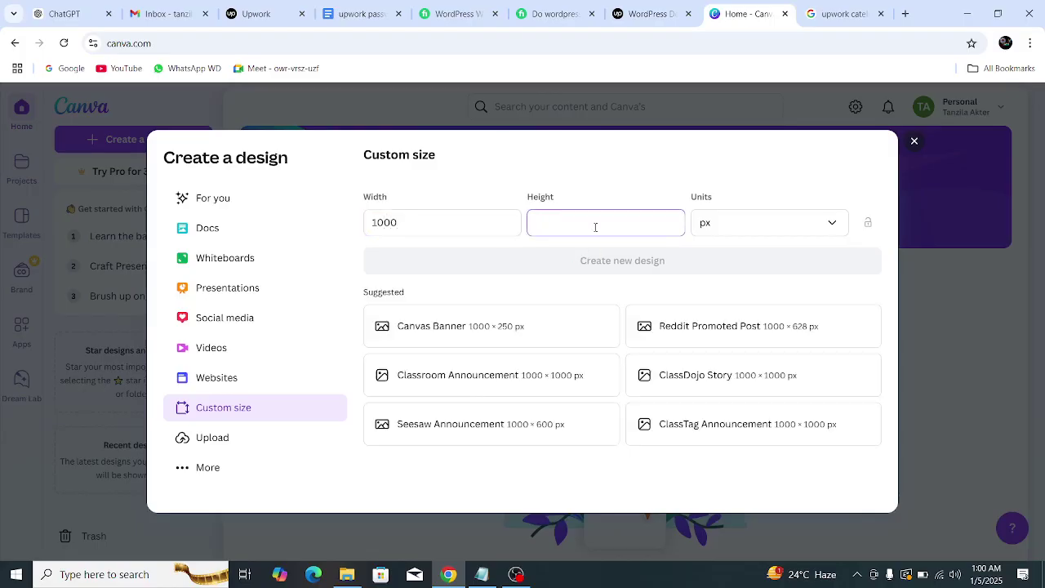
type("750")
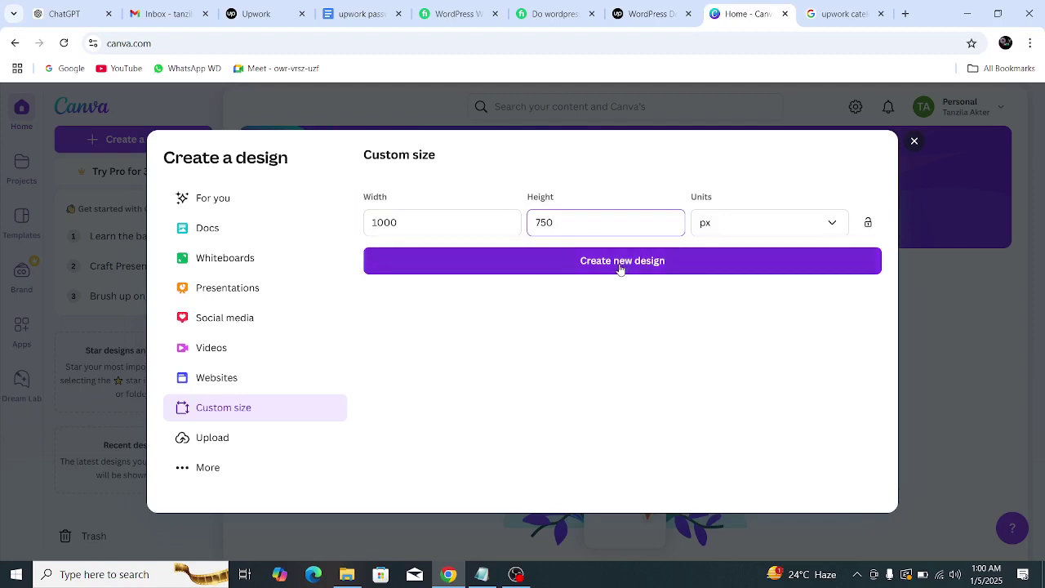
left_click(621, 263)
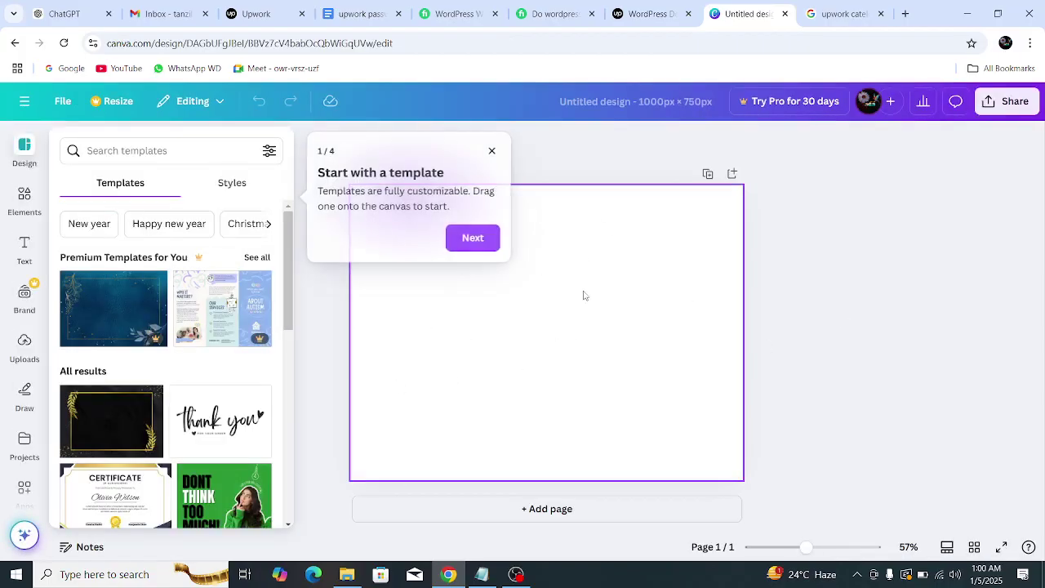
- Go through the editor's four introductory tips and close the tour
left_click(479, 240)
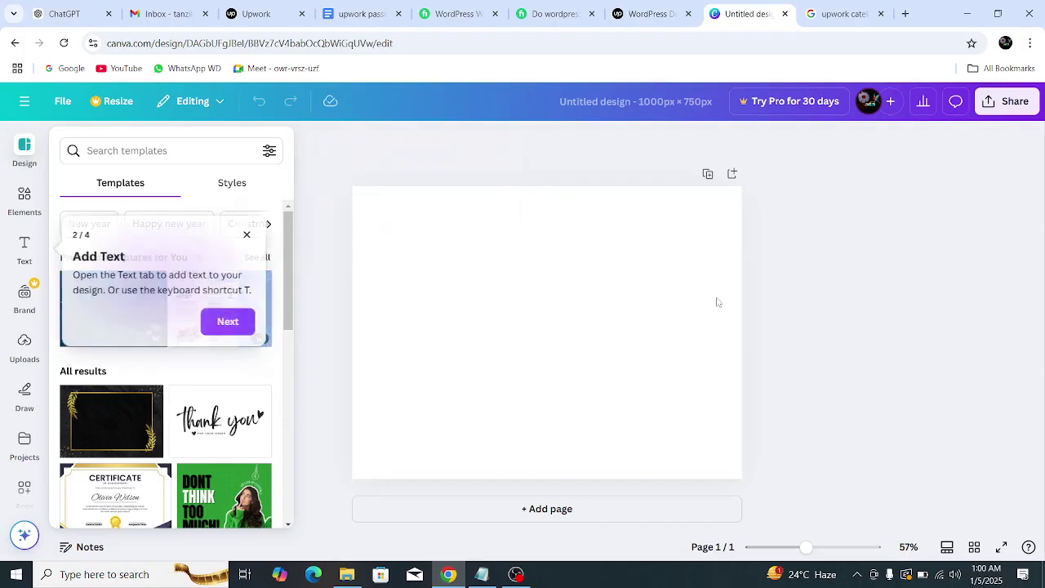
left_click(493, 275)
left_click(226, 329)
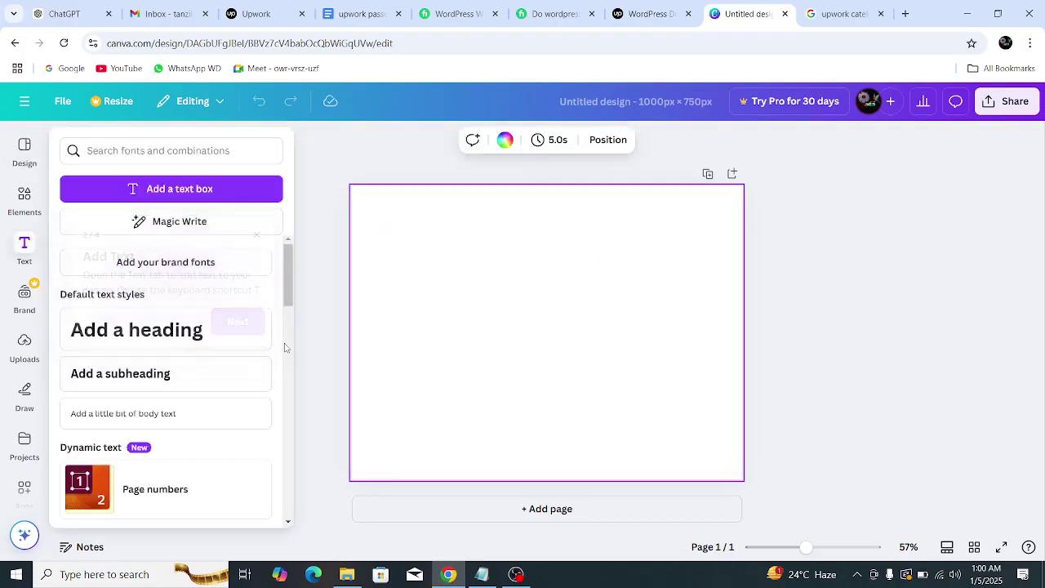
left_click(279, 429)
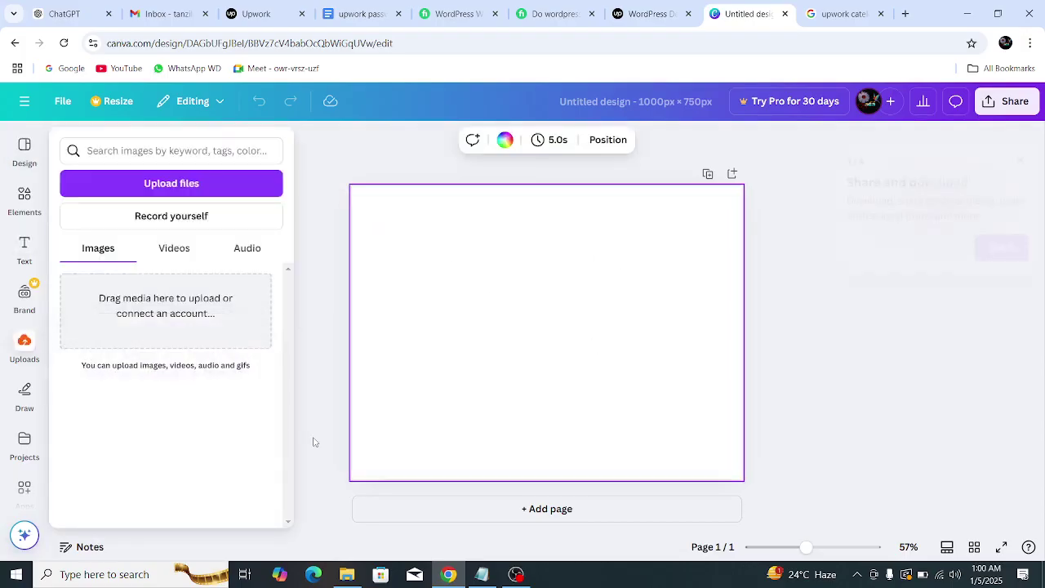
left_click(1011, 306)
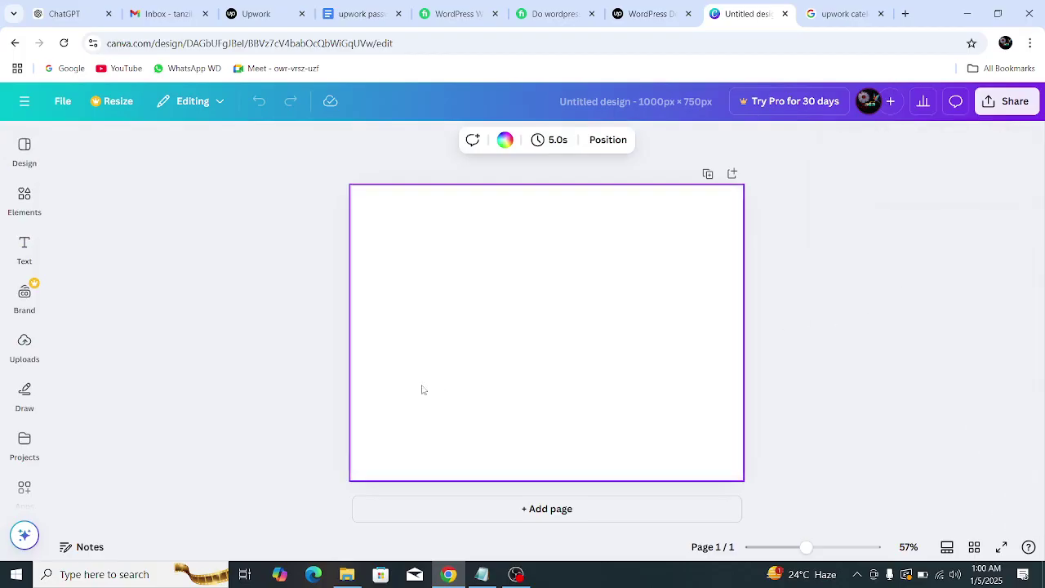
- Search the design templates for "website design" and browse the suggested layouts
left_click(26, 155)
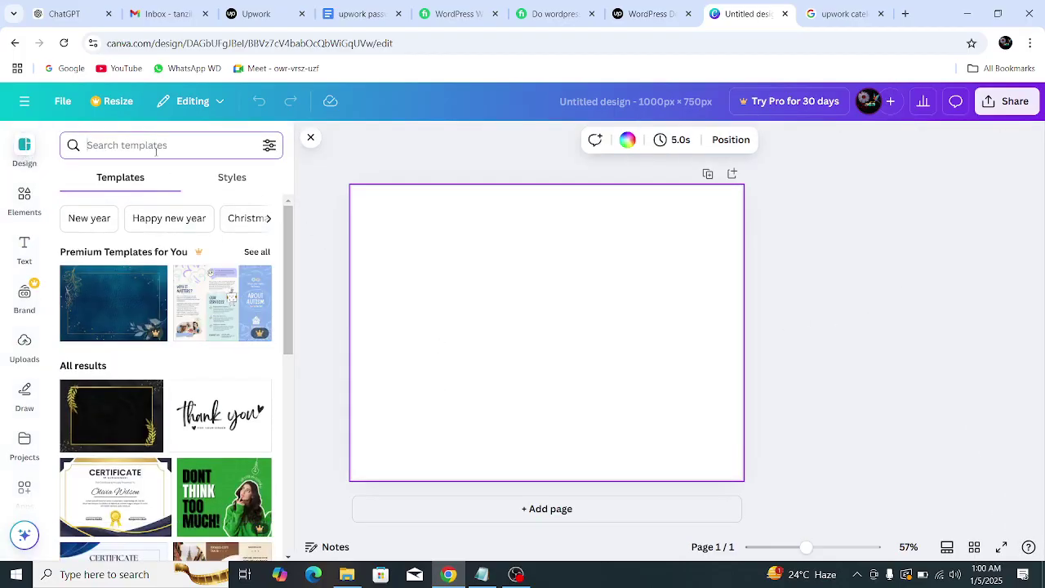
type("website")
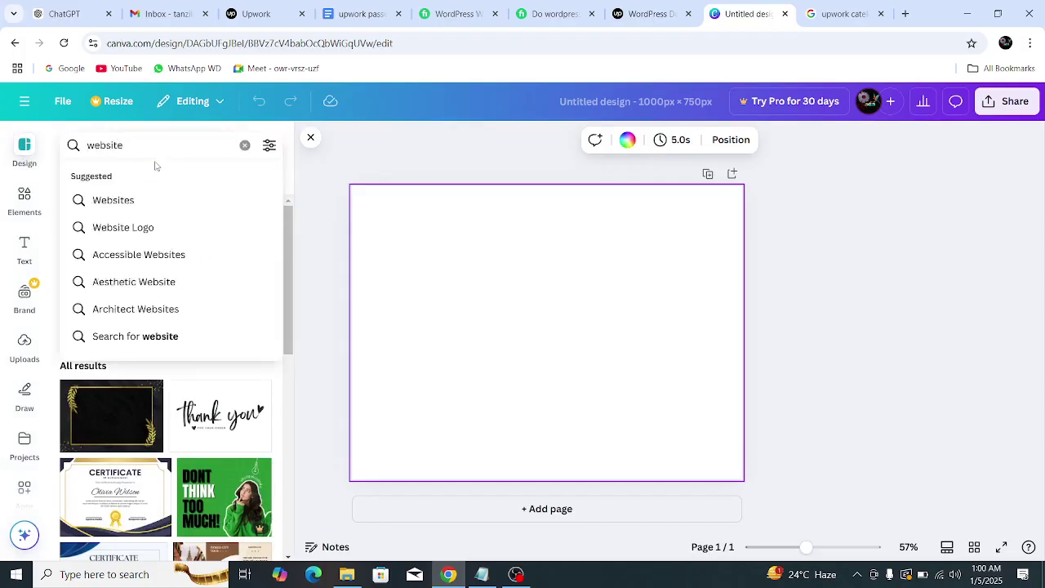
type(" design")
key("Return")
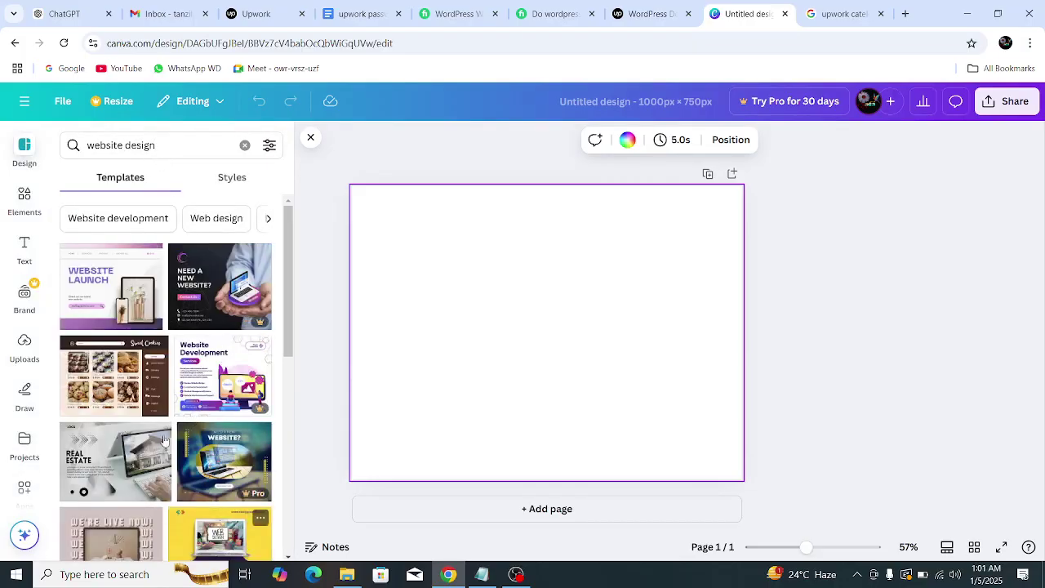
scroll(170, 280, "down", 2)
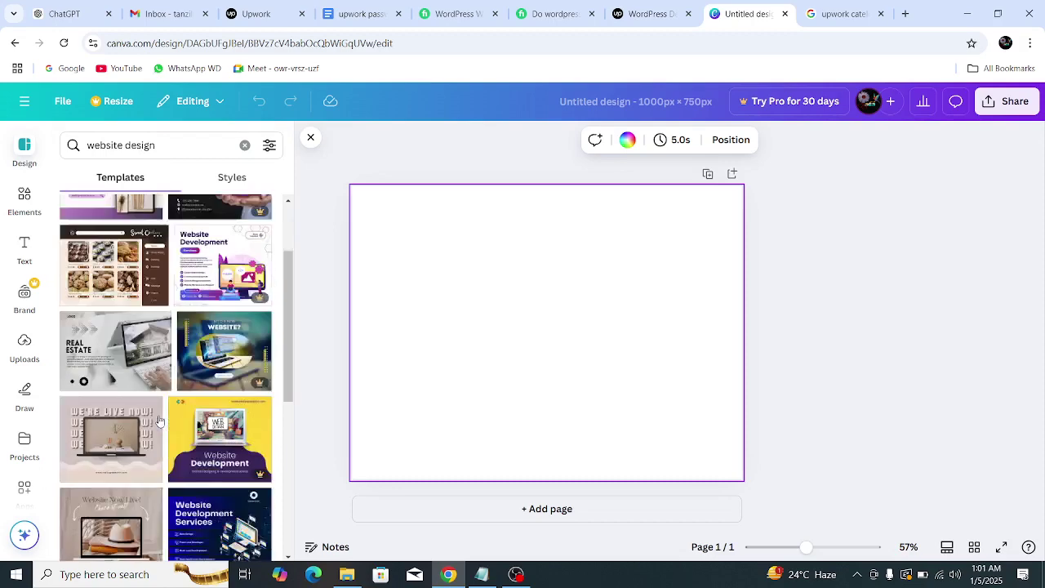
scroll(170, 280, "up", 3)
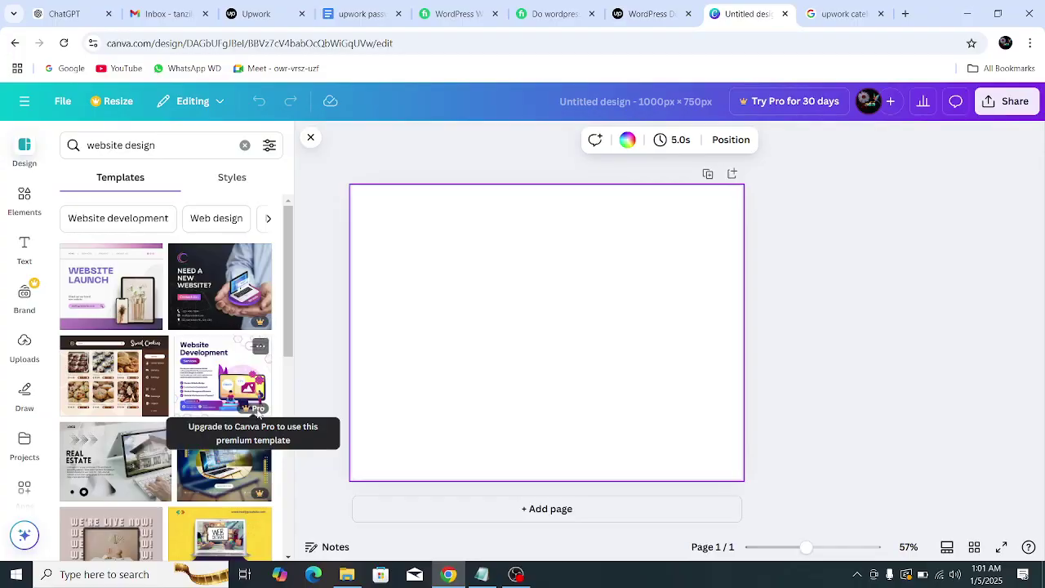
- Look further down the website design templates for a free layout suited to a WordPress service cover
scroll(144, 487, "down", 2)
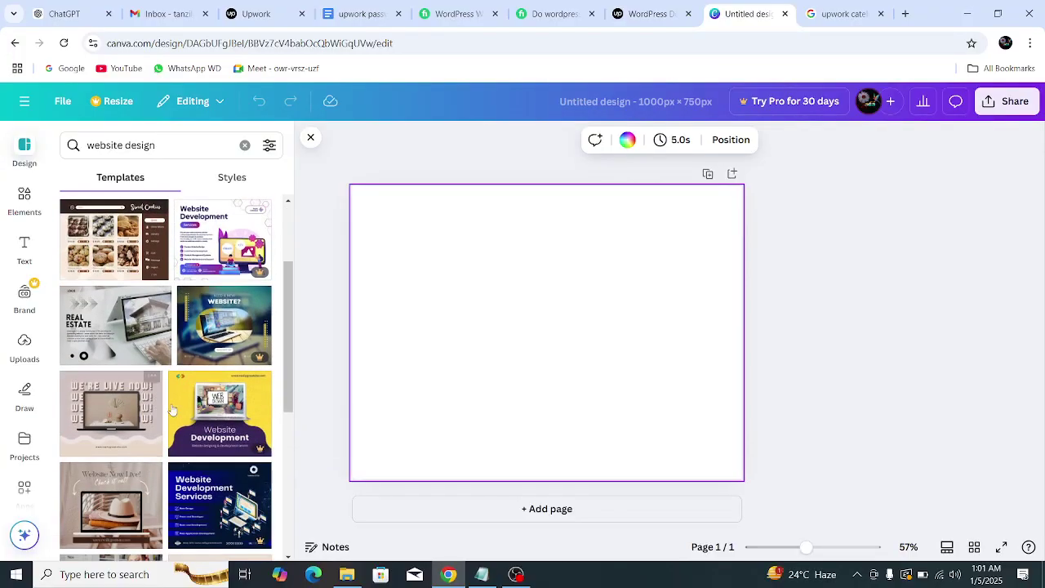
scroll(123, 433, "down", 2)
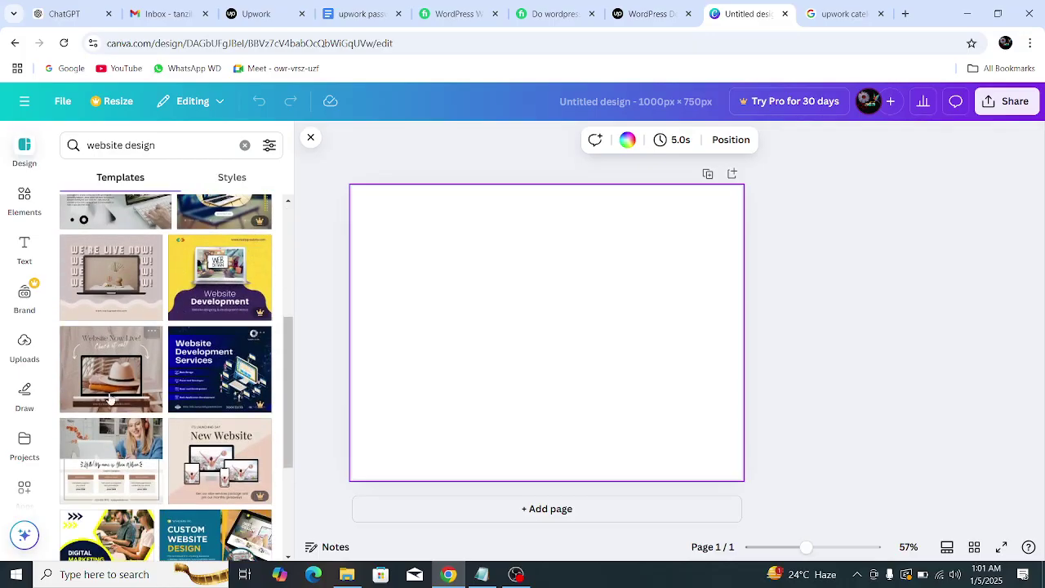
scroll(152, 420, "down", 2)
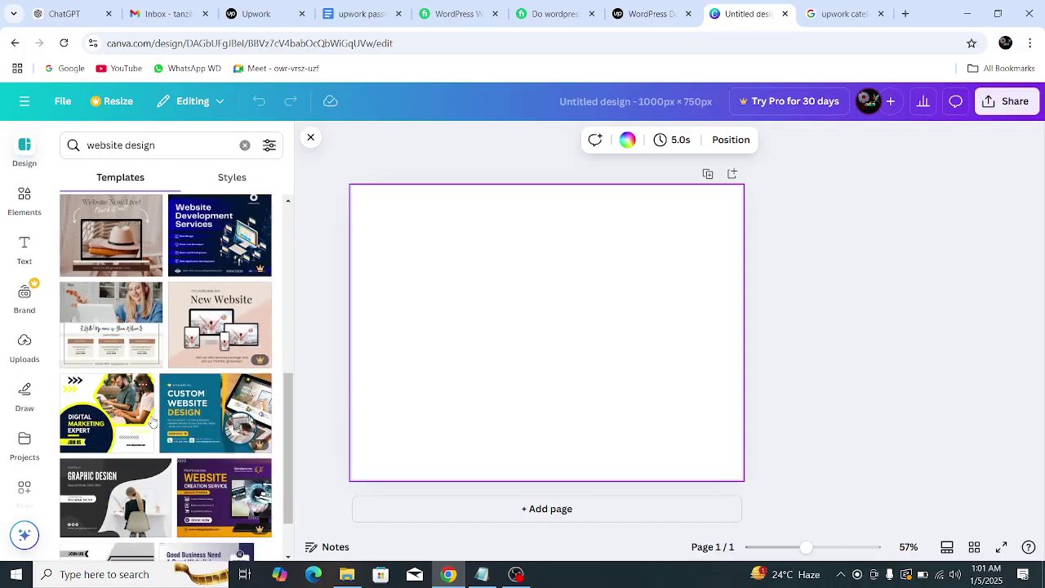
scroll(153, 421, "down", 2)
scroll(162, 402, "down", 2)
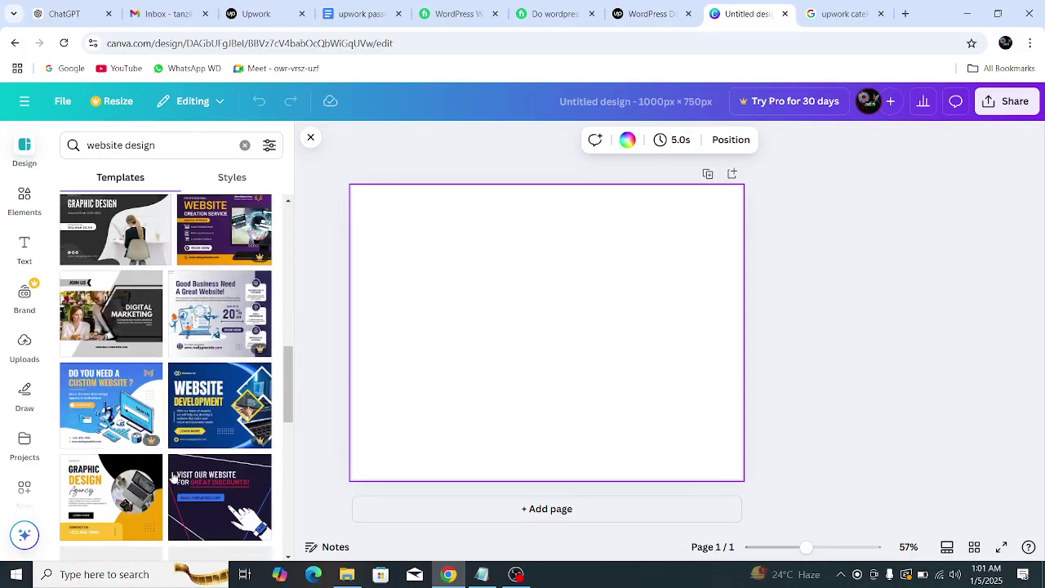
scroll(87, 420, "down", 1)
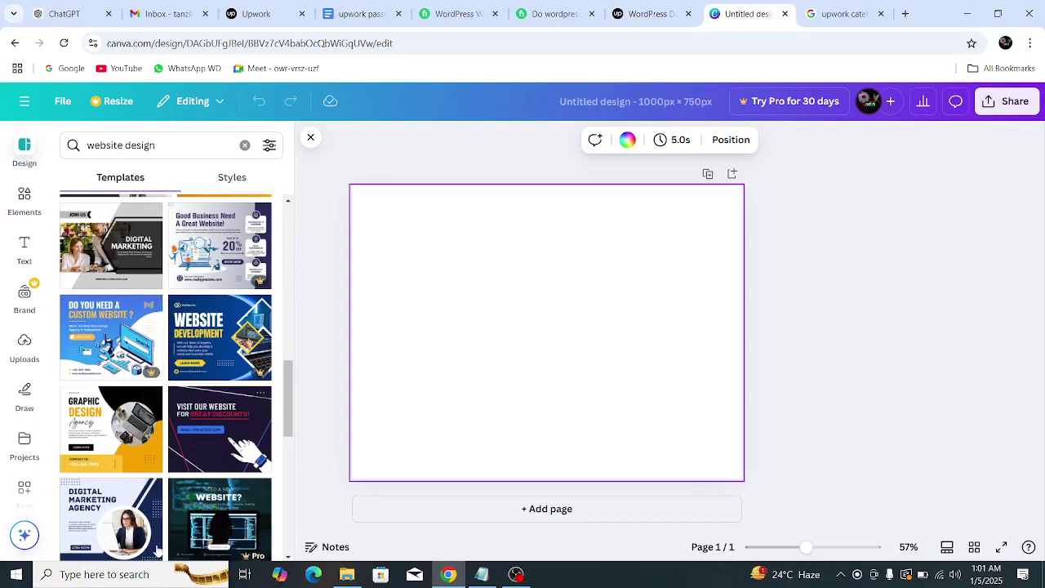
scroll(158, 552, "down", 3)
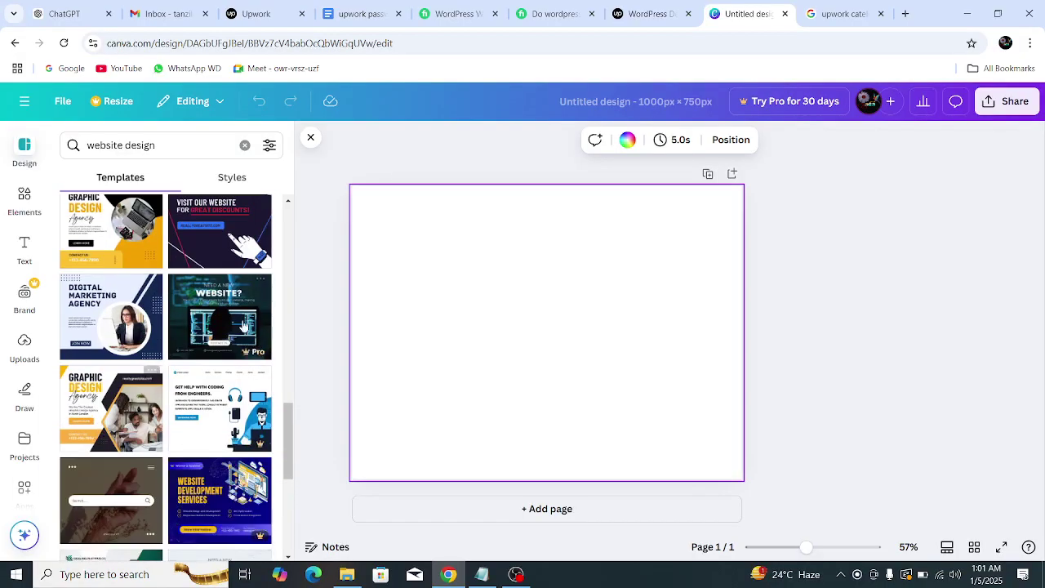
scroll(217, 434, "down", 2)
scroll(147, 415, "down", 2)
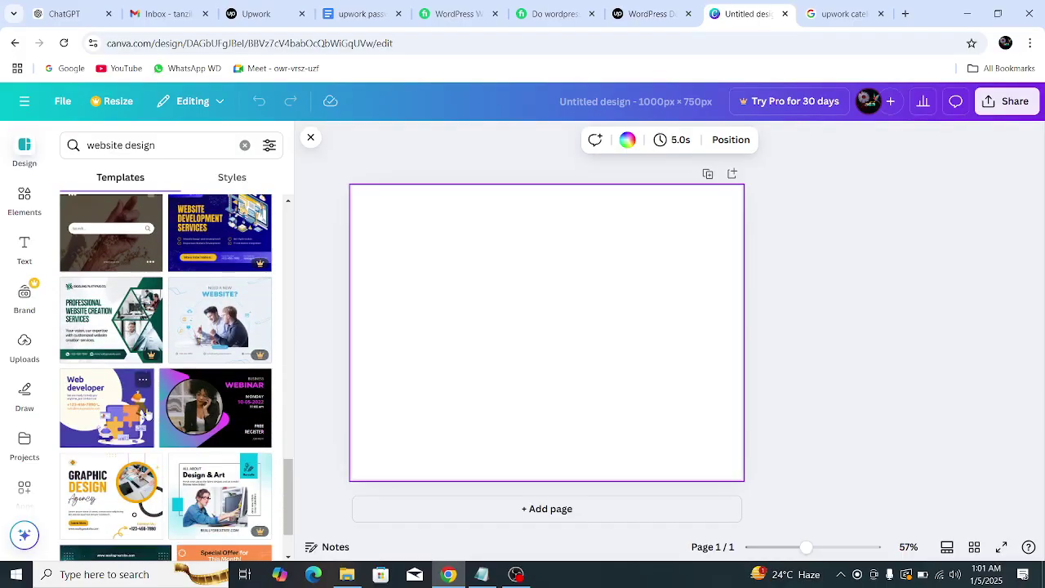
scroll(147, 415, "down", 5)
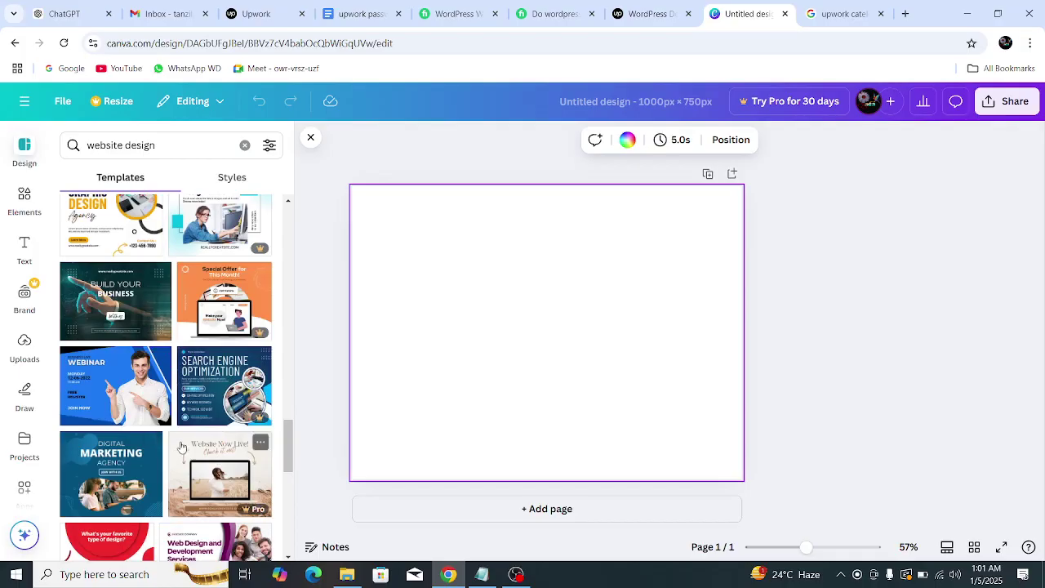
- Compare the website design templates again and apply the Web Developer Illustration Facebook Post template to the blank page
scroll(181, 447, "up", 3)
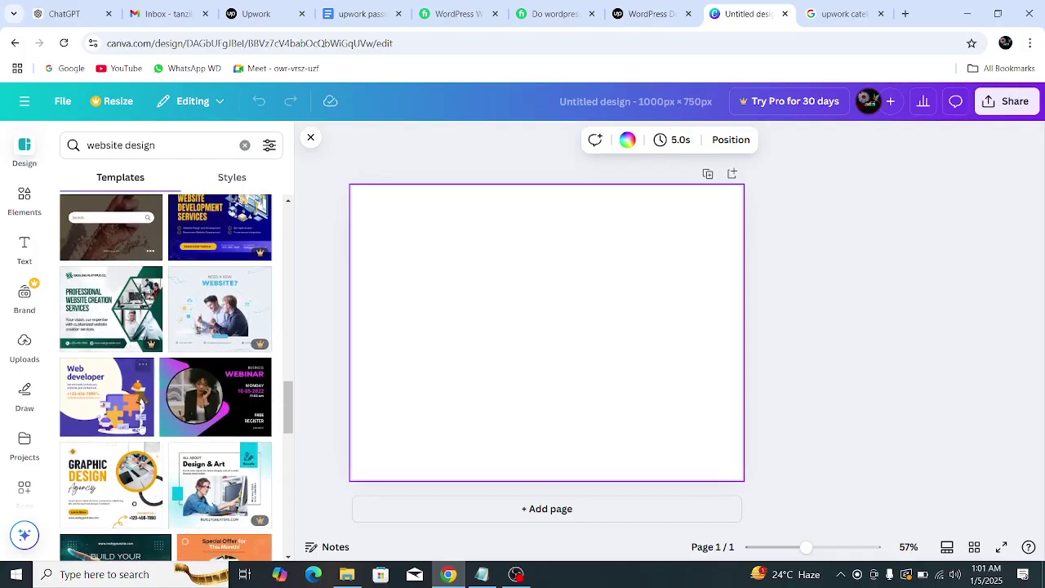
scroll(134, 433, "up", 4)
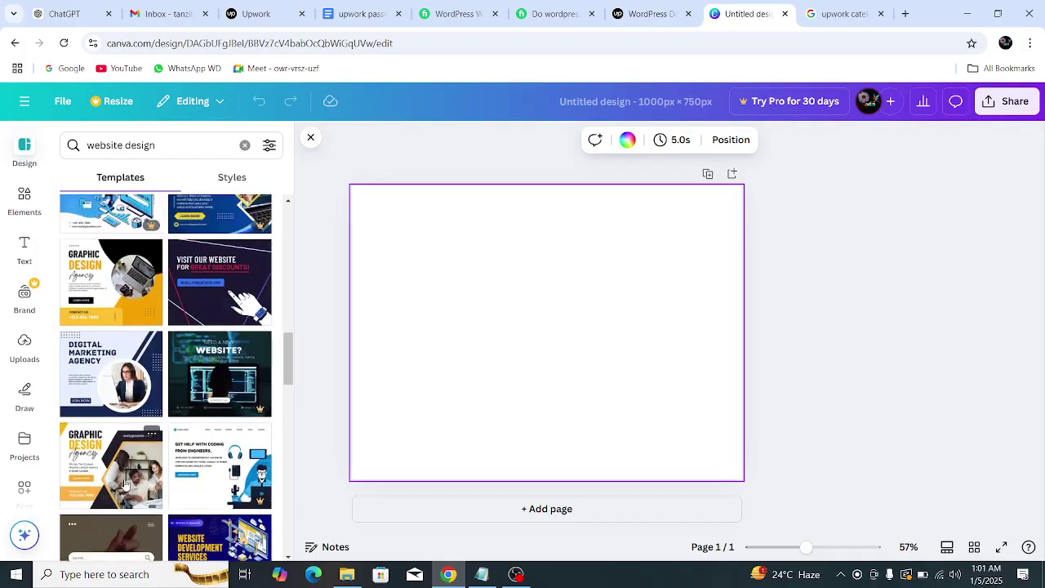
scroll(125, 484, "up", 1)
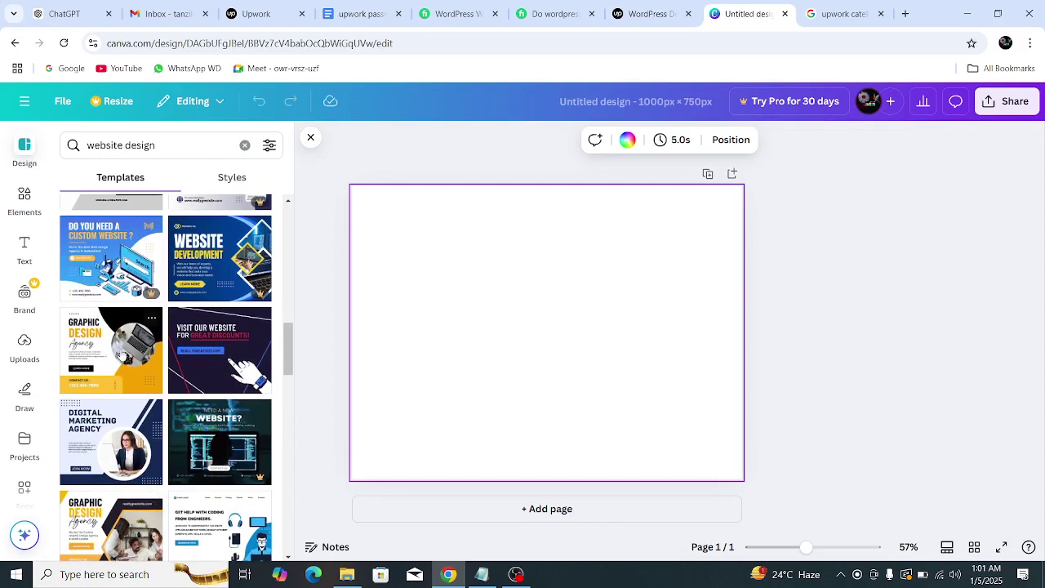
scroll(119, 440, "down", 2)
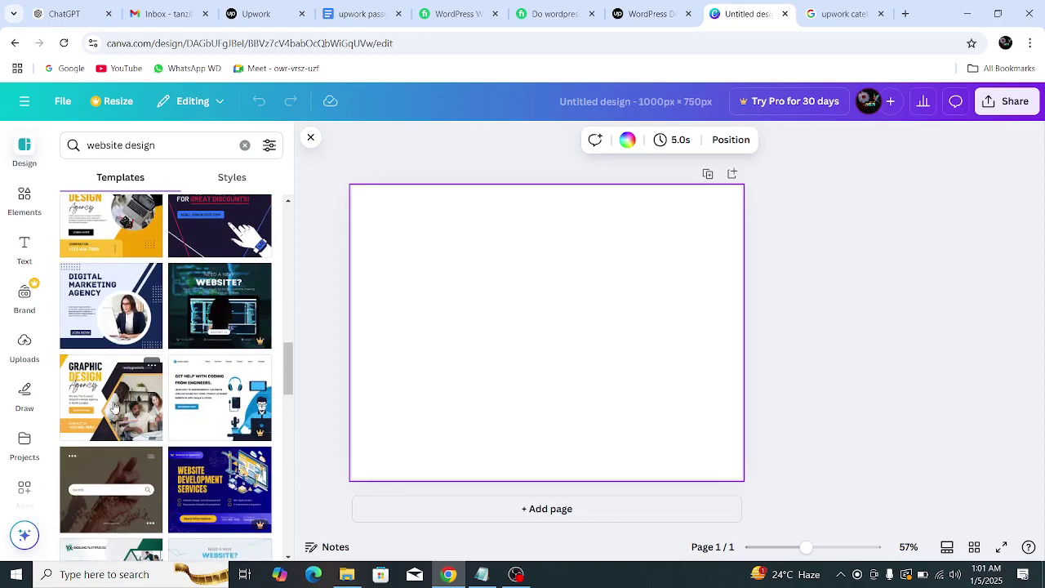
scroll(114, 408, "down", 4)
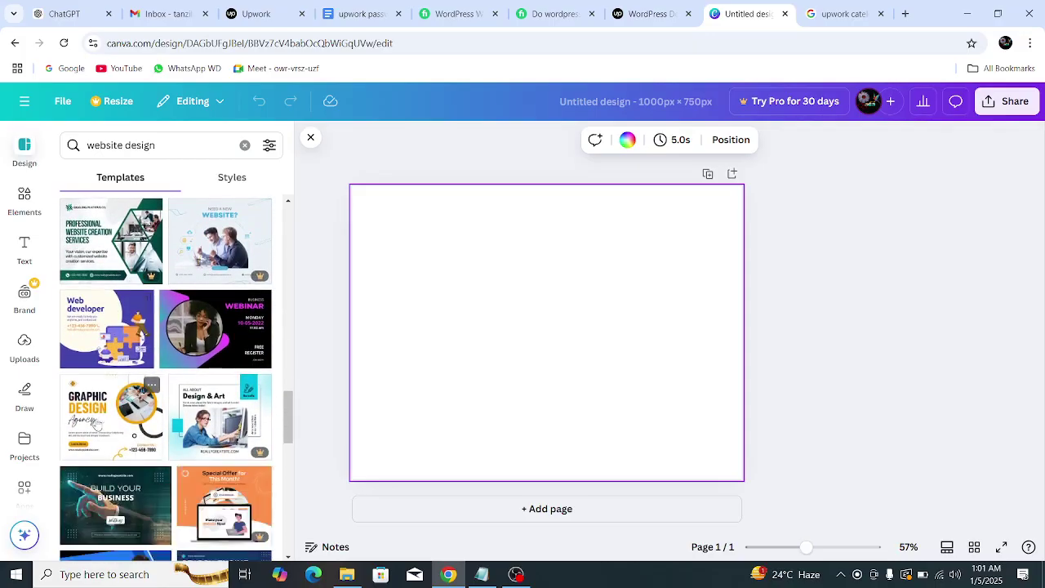
left_click(99, 324)
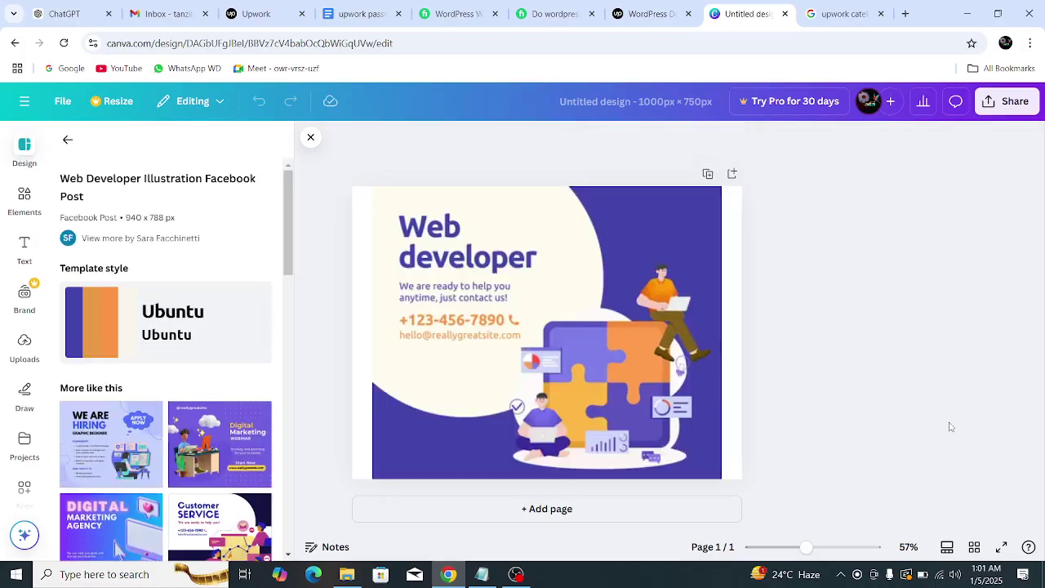
left_click(858, 349)
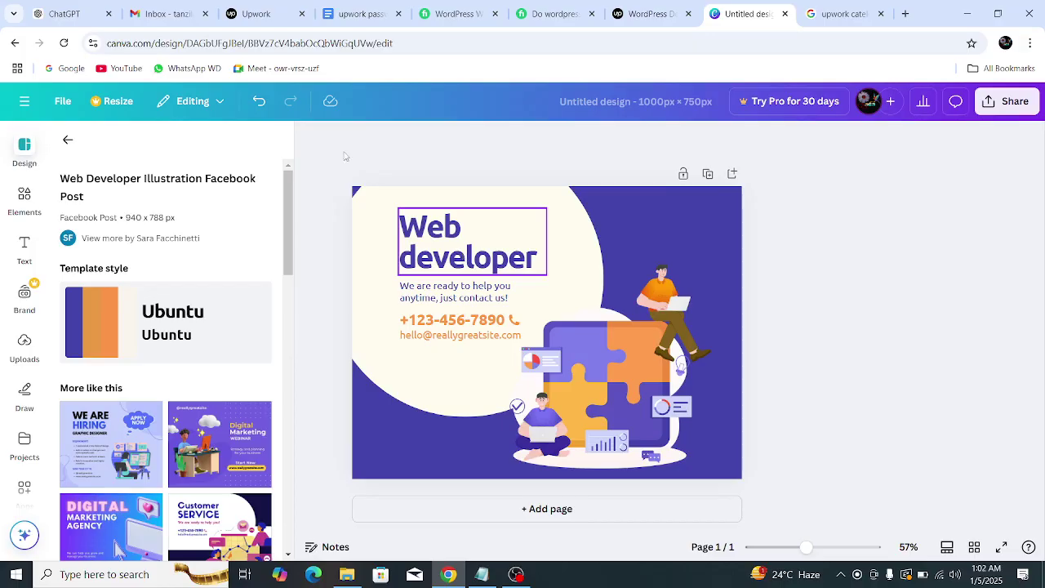
- Switch to the Upwork WordPress project catalog and examine the cover images of the listed projects
left_click(646, 14)
scroll(376, 343, "down", 2)
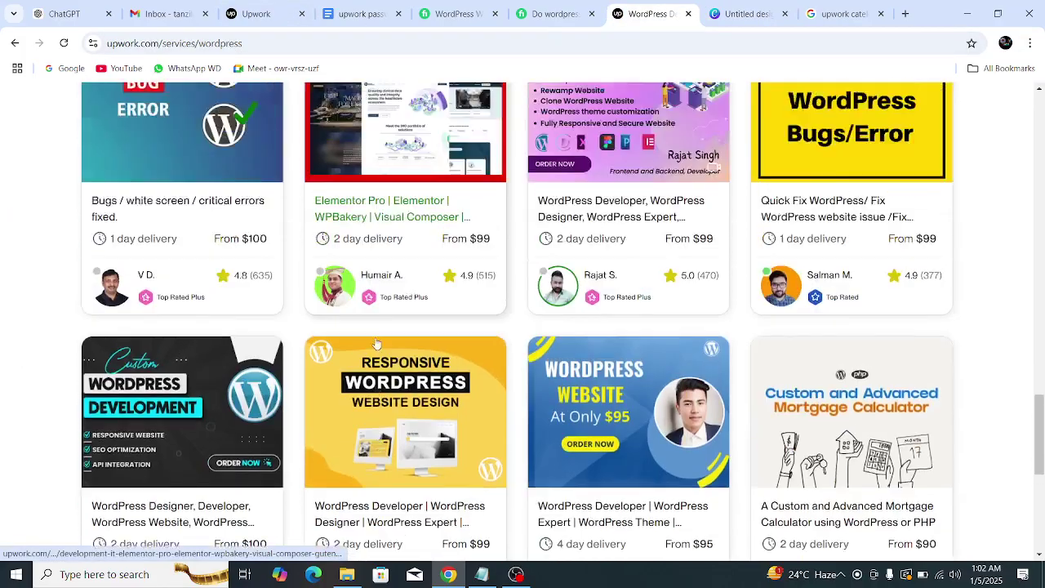
scroll(375, 343, "up", 10)
scroll(377, 344, "down", 2)
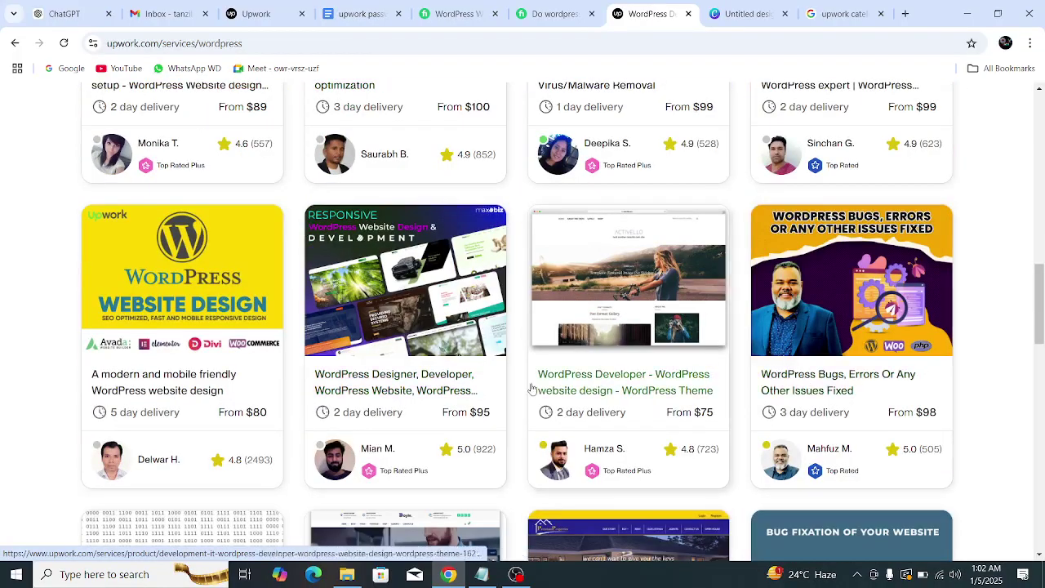
scroll(471, 379, "up", 10)
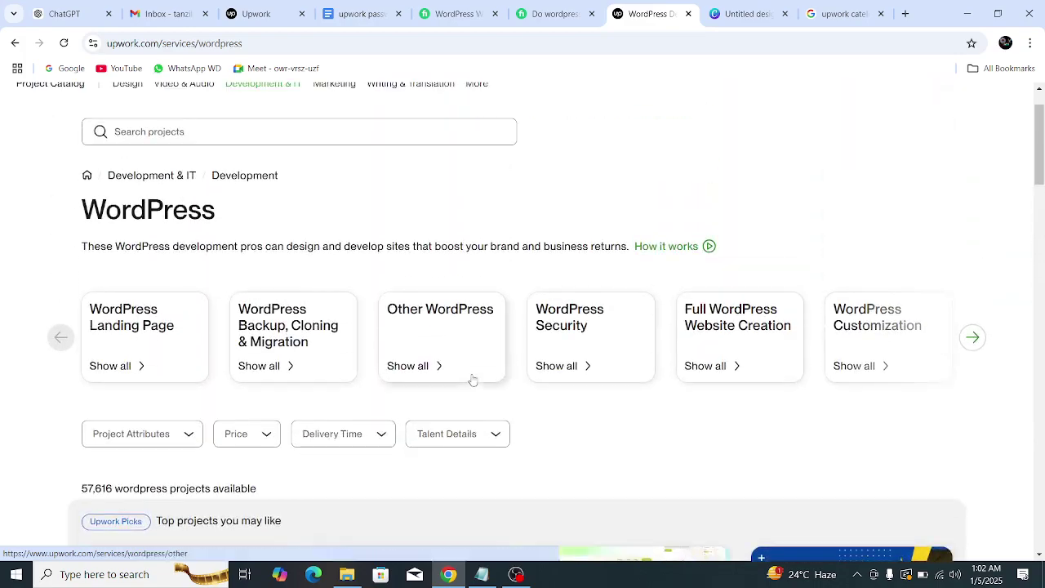
scroll(472, 380, "down", 5)
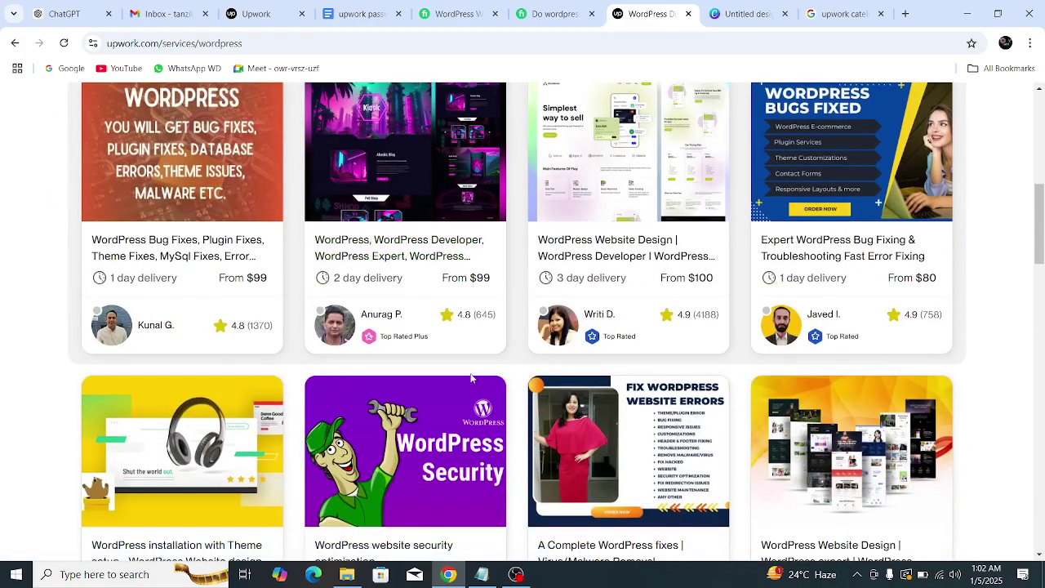
scroll(470, 378, "down", 10)
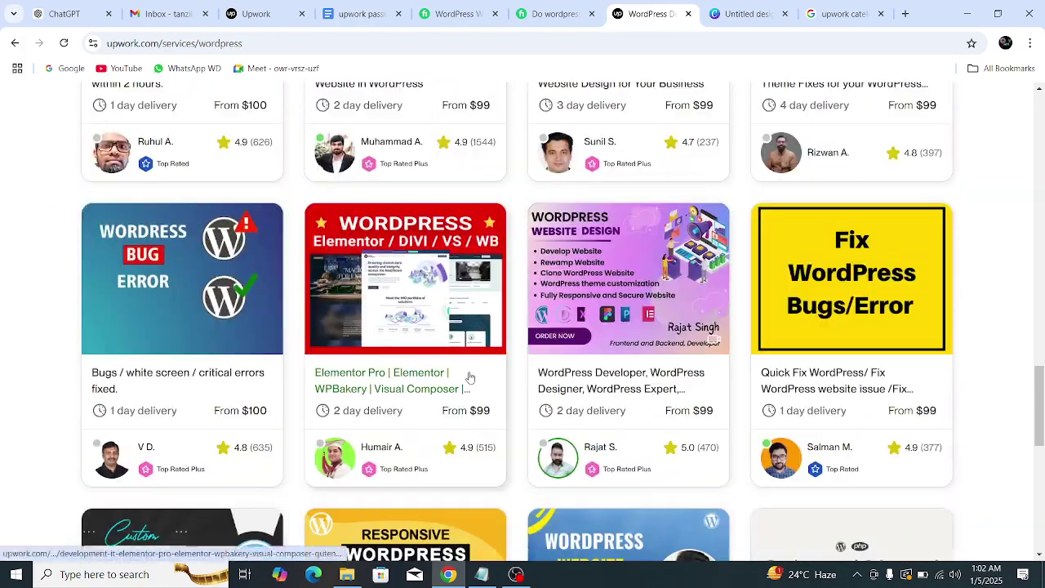
scroll(470, 377, "down", 2)
scroll(469, 377, "up", 1)
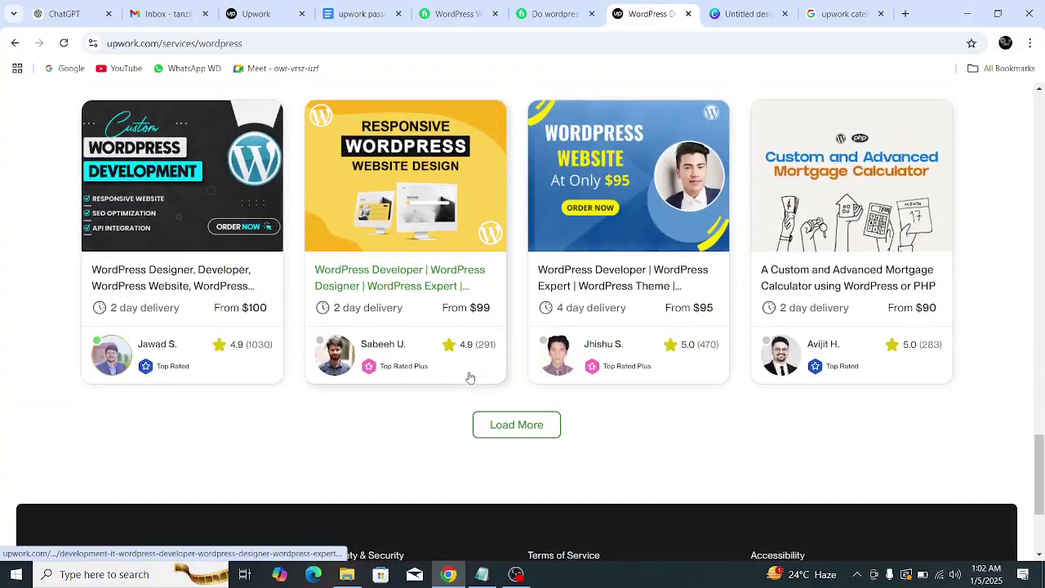
- Load more WordPress projects in the catalog and examine their cover images
left_click(516, 428)
scroll(490, 410, "down", 2)
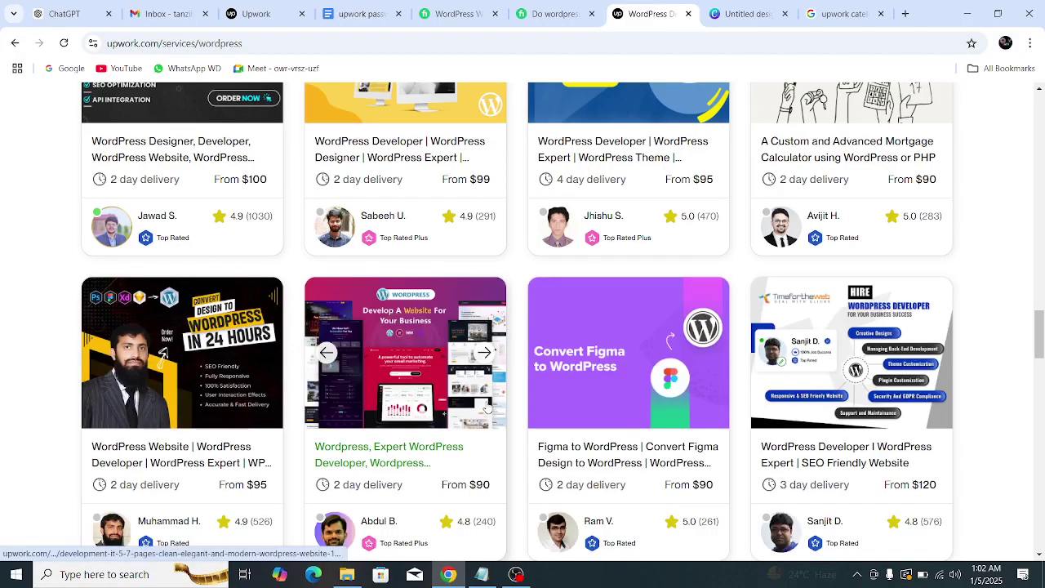
scroll(479, 403, "up", 3)
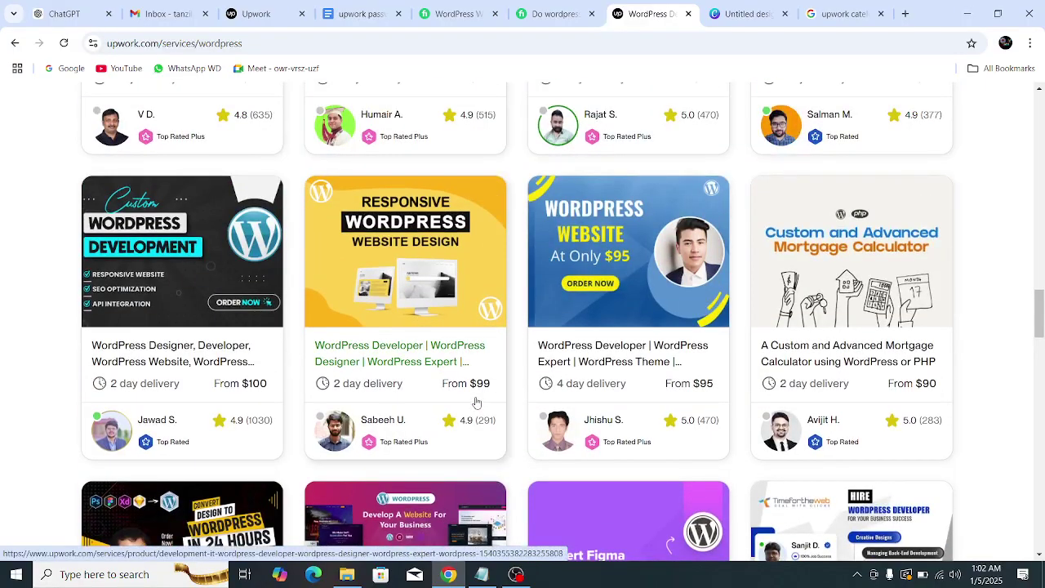
scroll(477, 402, "down", 15)
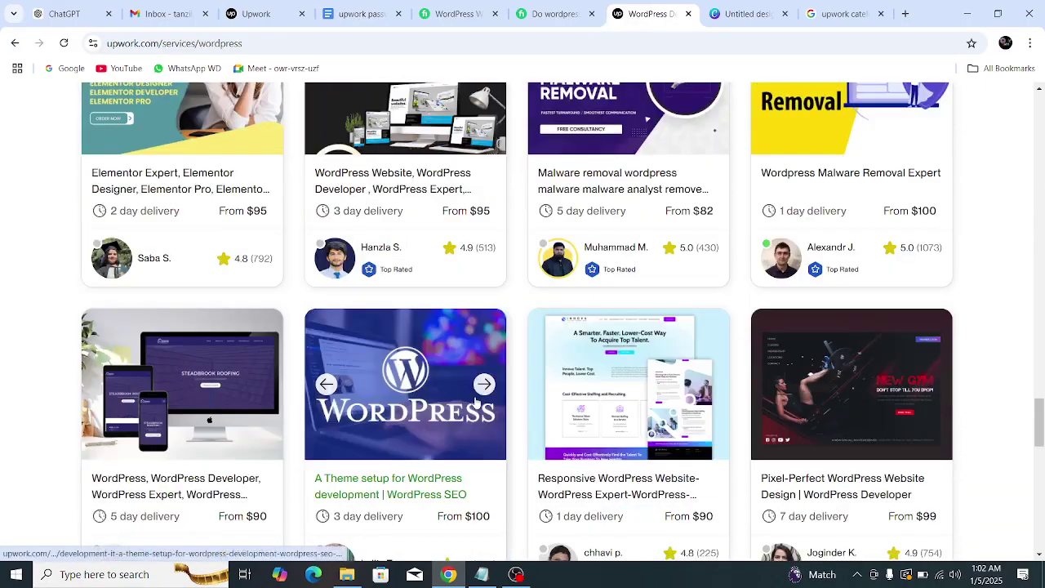
scroll(477, 402, "down", 10)
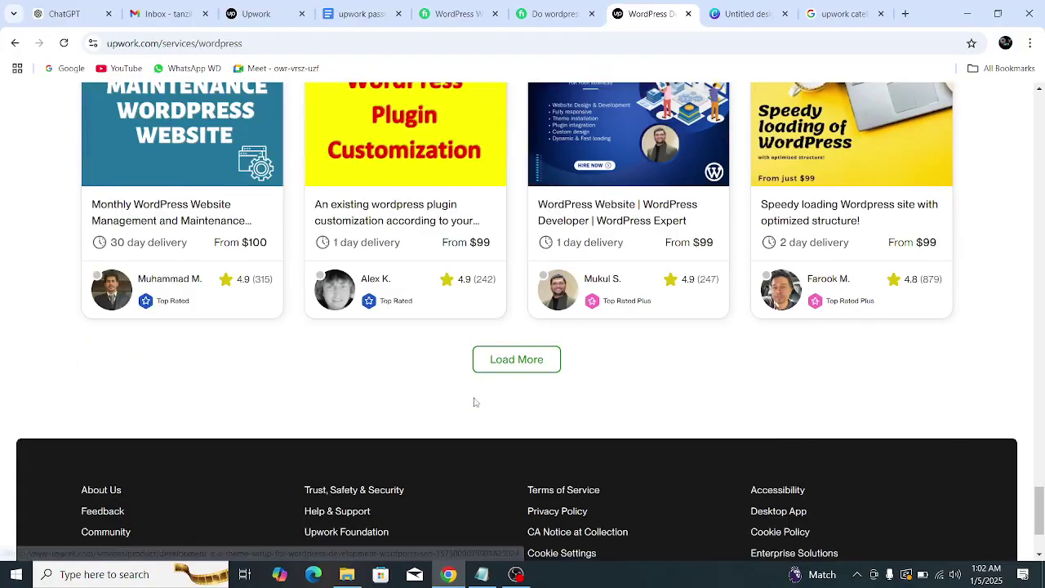
scroll(474, 403, "up", 20)
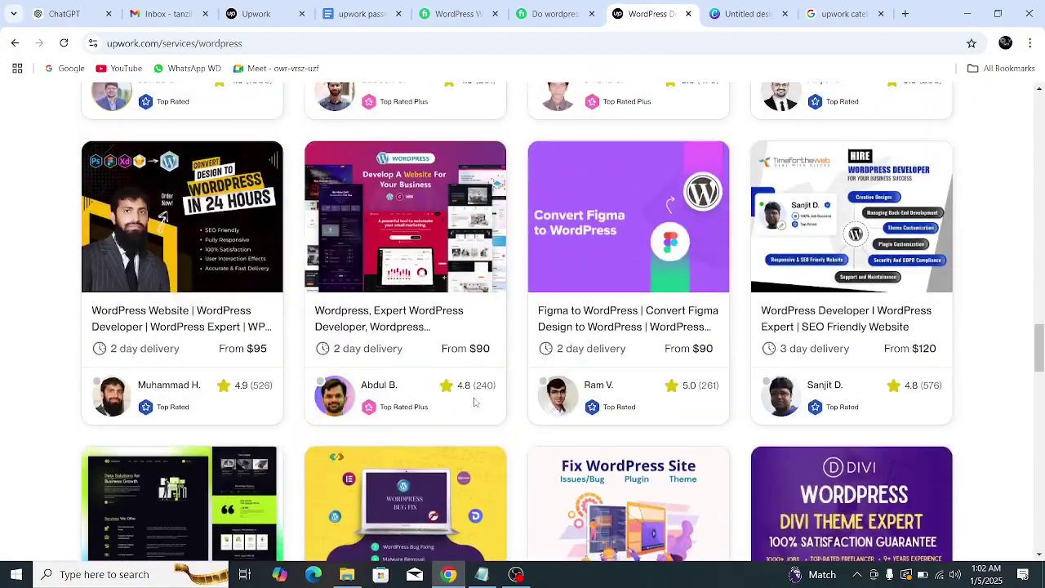
- Open the "WordPress Website At Only $95" project listing and expand its full project details
scroll(474, 403, "up", 4)
left_click(611, 366)
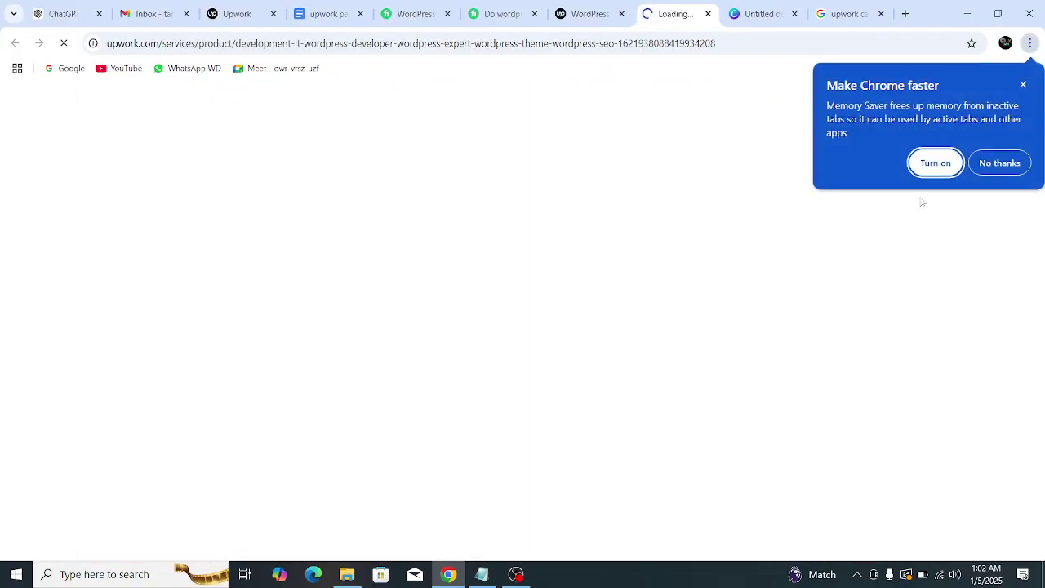
scroll(384, 371, "down", 8)
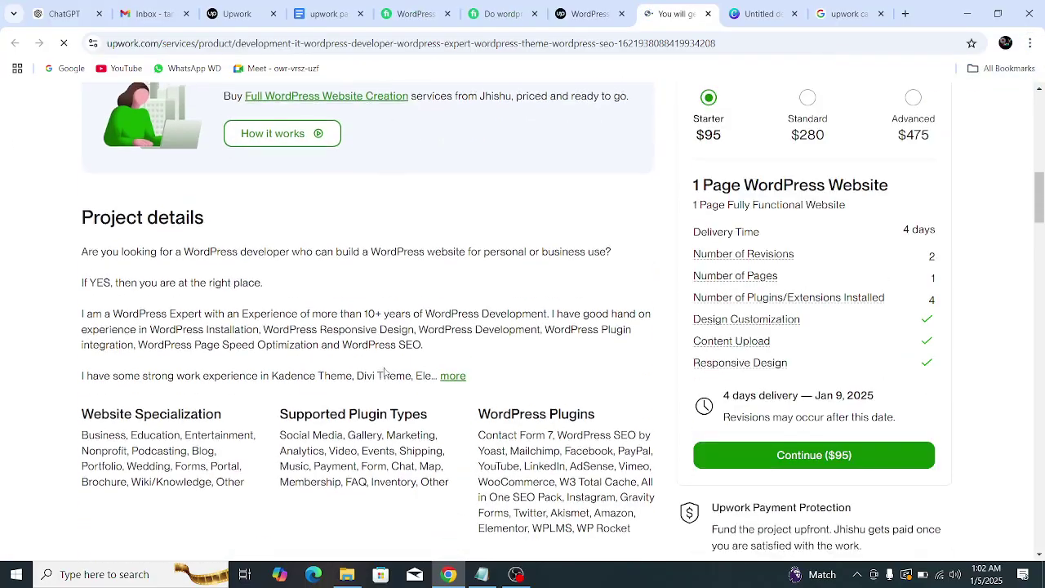
left_click(453, 376)
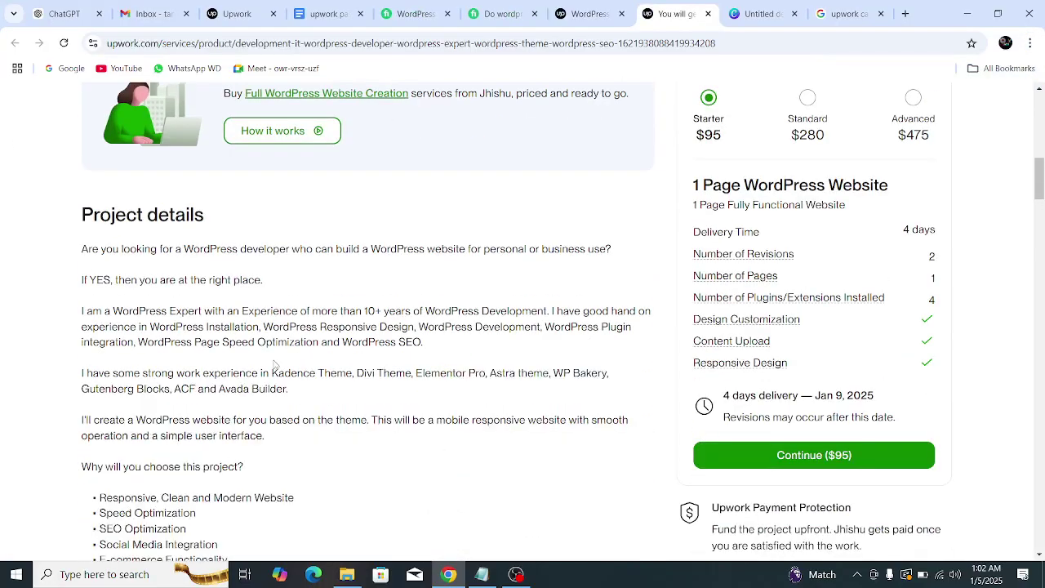
scroll(343, 363, "down", 2)
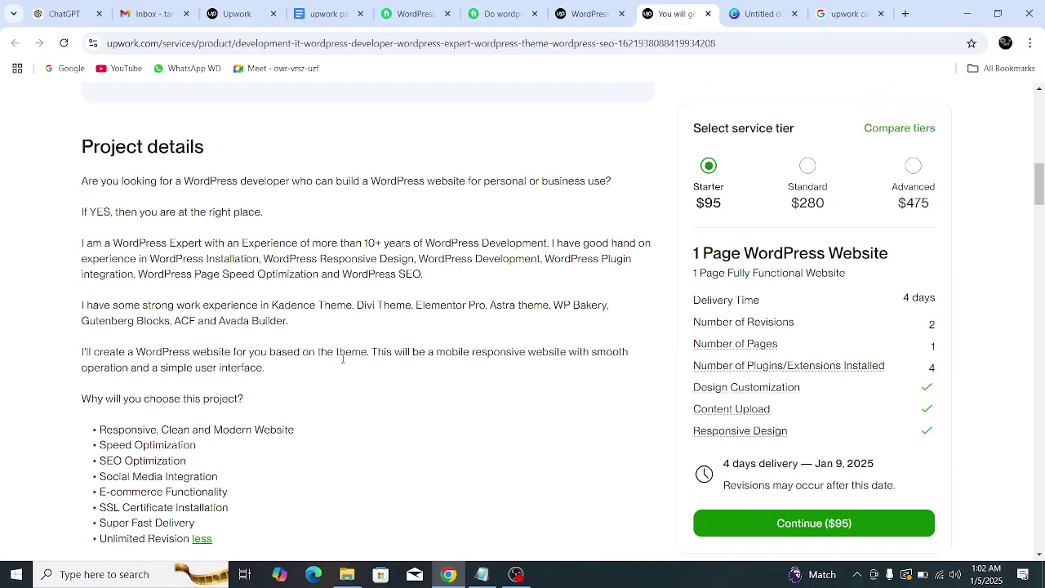
- Read through the listing's project description and service tiers, collapsing and re-expanding the description text
left_click_drag(227, 183, 382, 184)
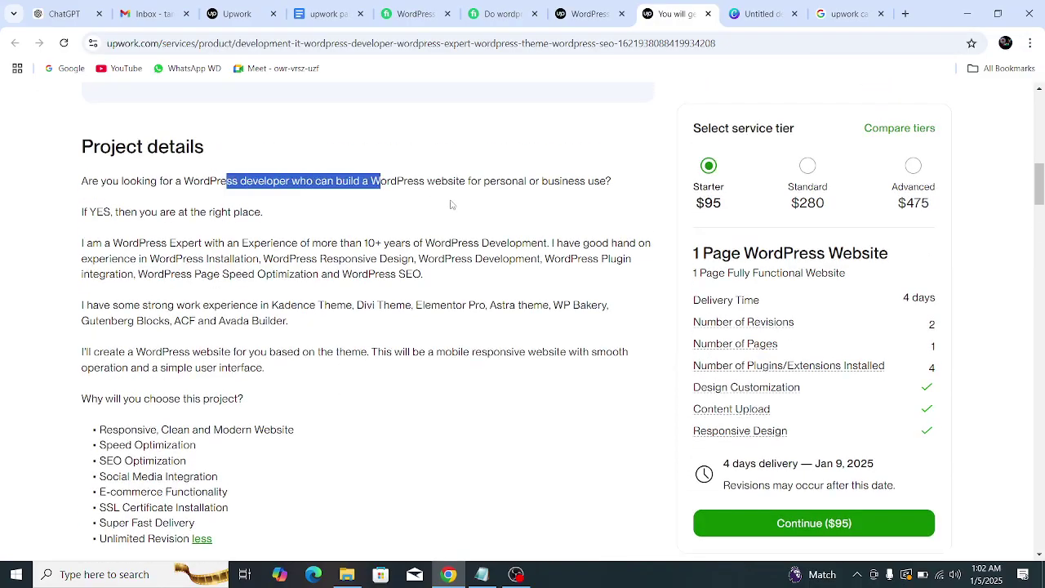
left_click(455, 209)
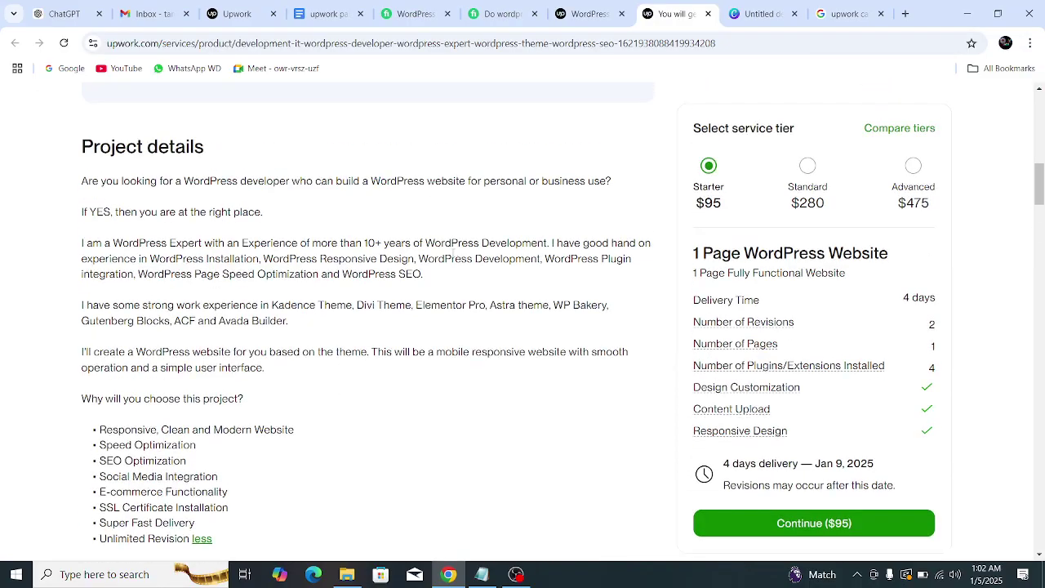
scroll(340, 316, "down", 3)
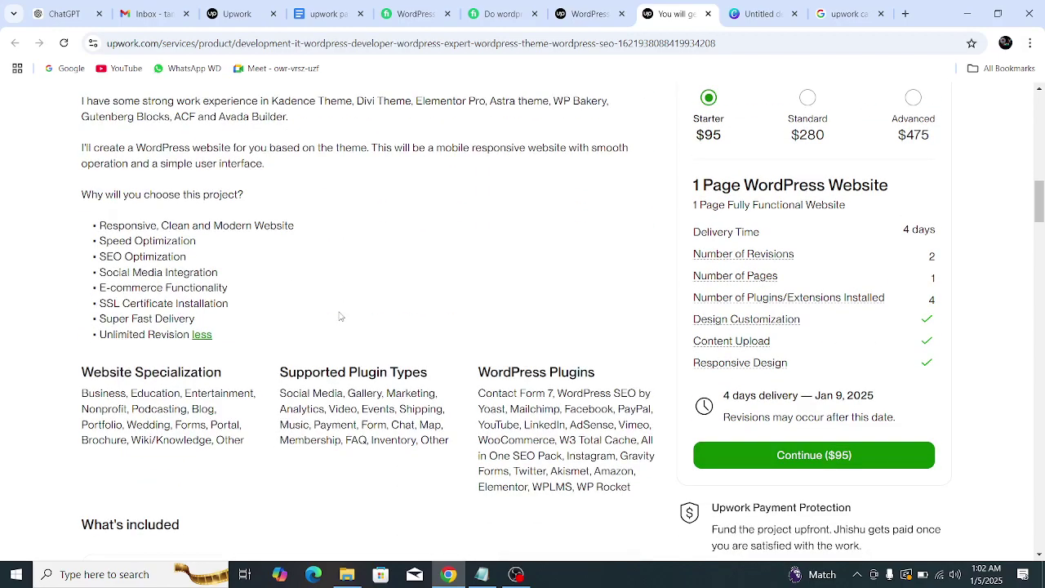
scroll(341, 316, "up", 2)
left_click(205, 470)
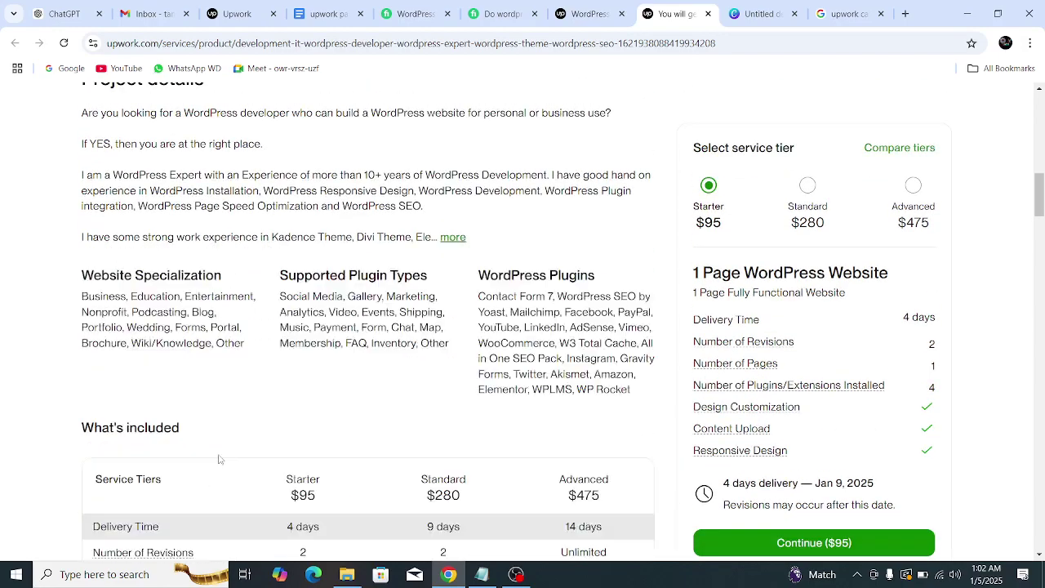
scroll(319, 430, "down", 3)
scroll(319, 430, "up", 3)
left_click(453, 305)
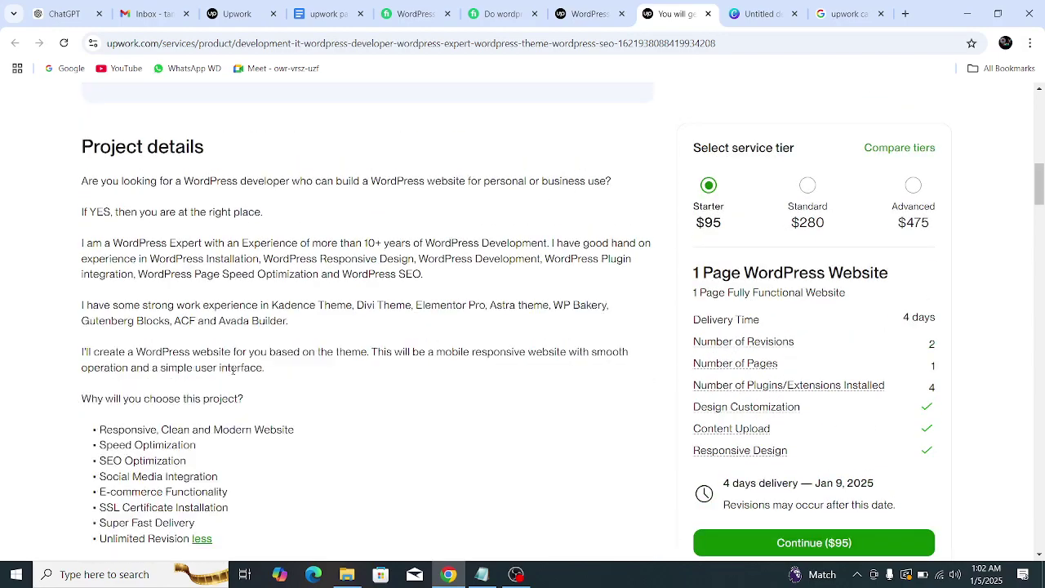
- Copy the full title of the open Upwork project listing, from "You will get WordPress Developer" through "WordPress SEO"
scroll(232, 369, "up", 8)
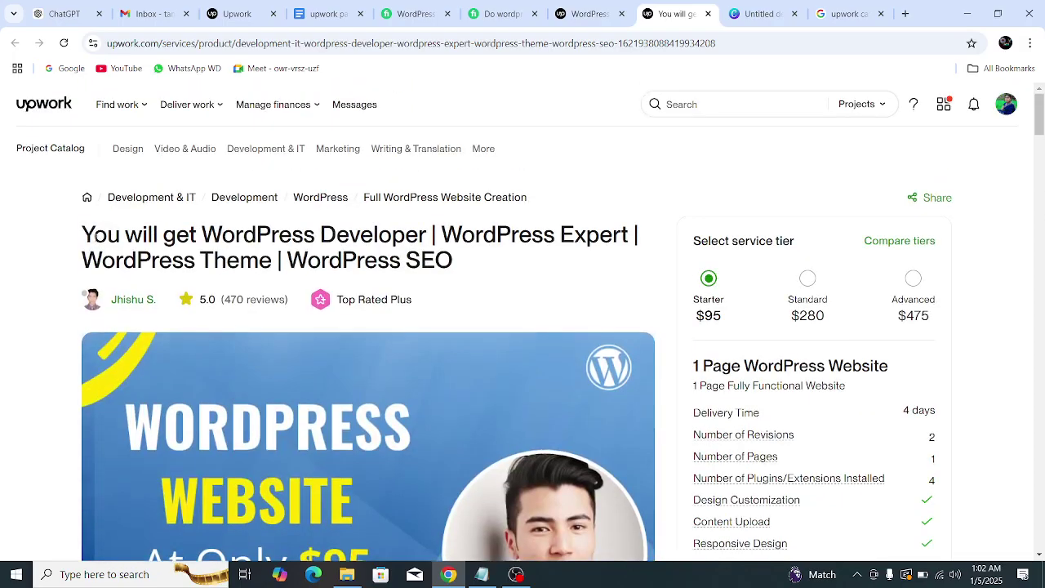
left_click_drag(85, 235, 523, 267)
right_click(410, 260)
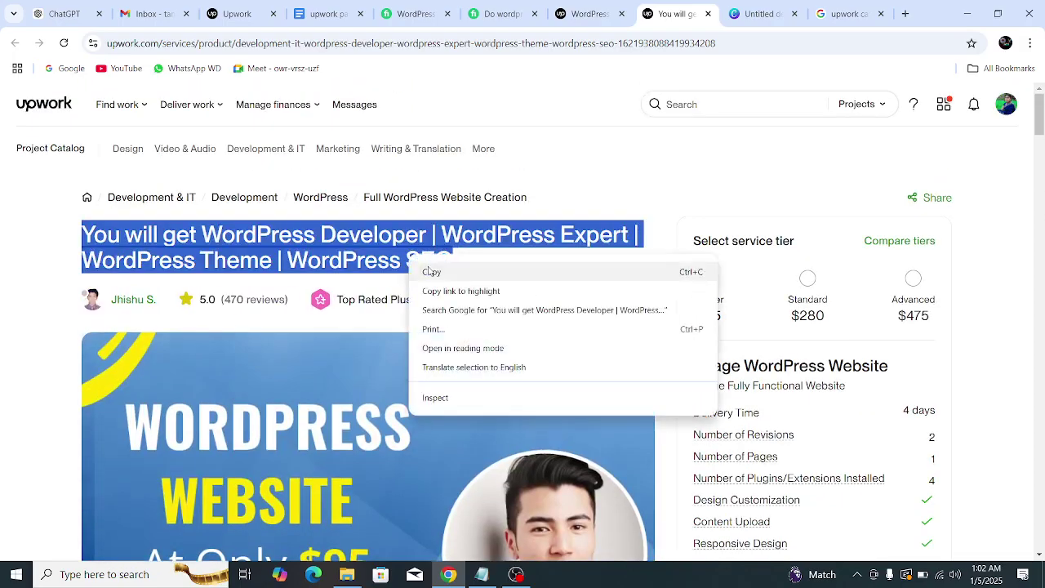
left_click(433, 270)
- Switch to ChatGPT and send "send me the title for upwork similar like but different ." followed by the copied listing title
left_click(65, 14)
left_click(455, 490)
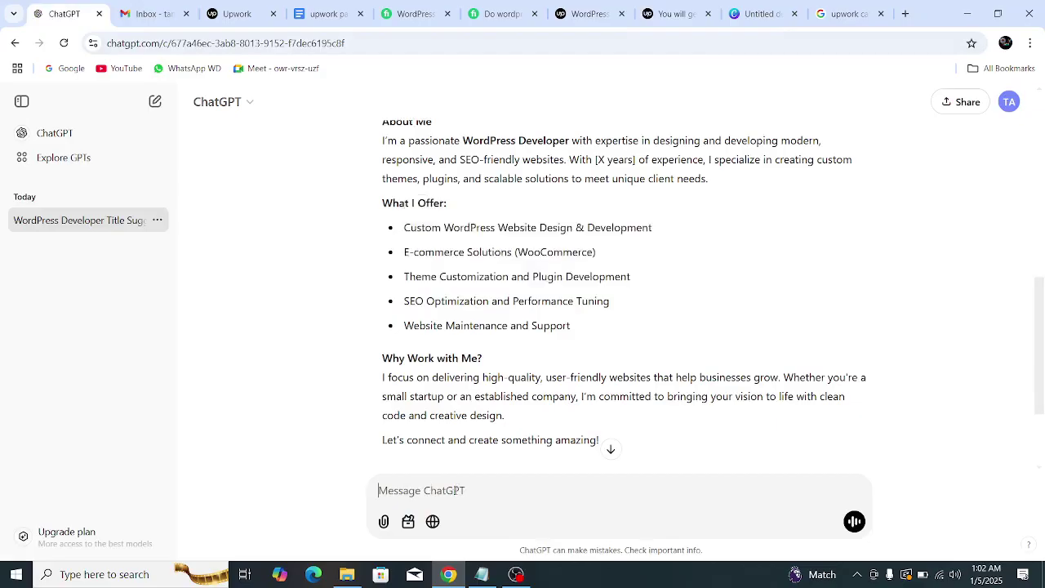
type("send me")
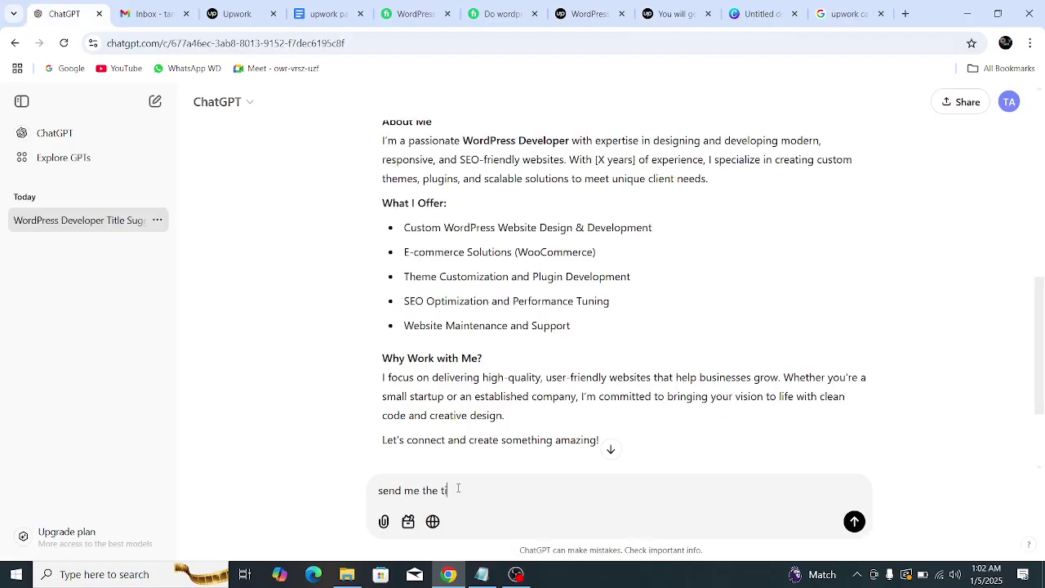
type("the title for uwpro")
type("pwrok ")
type("similar")
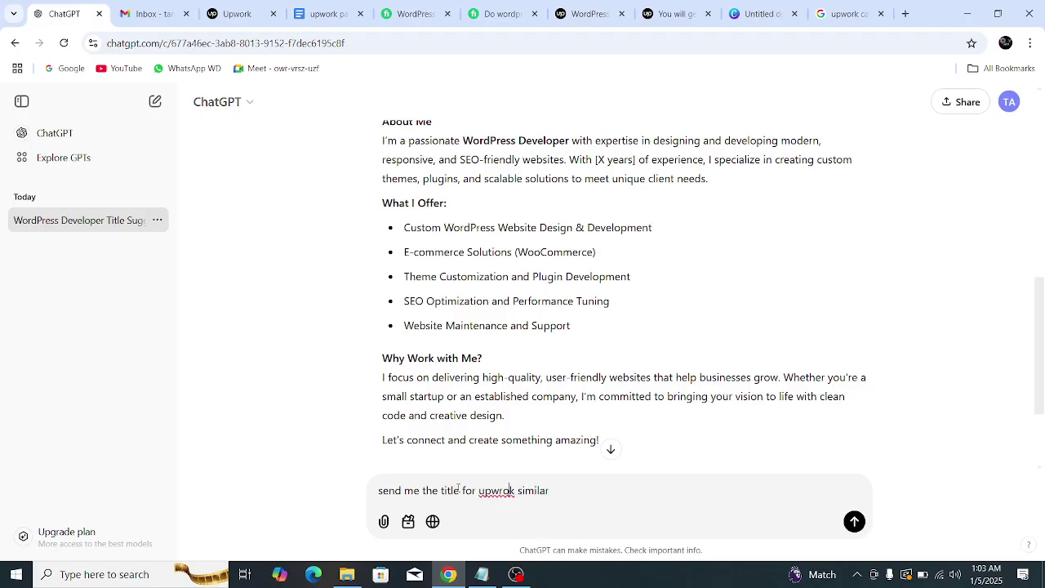
key("BackSpace")
type("r")
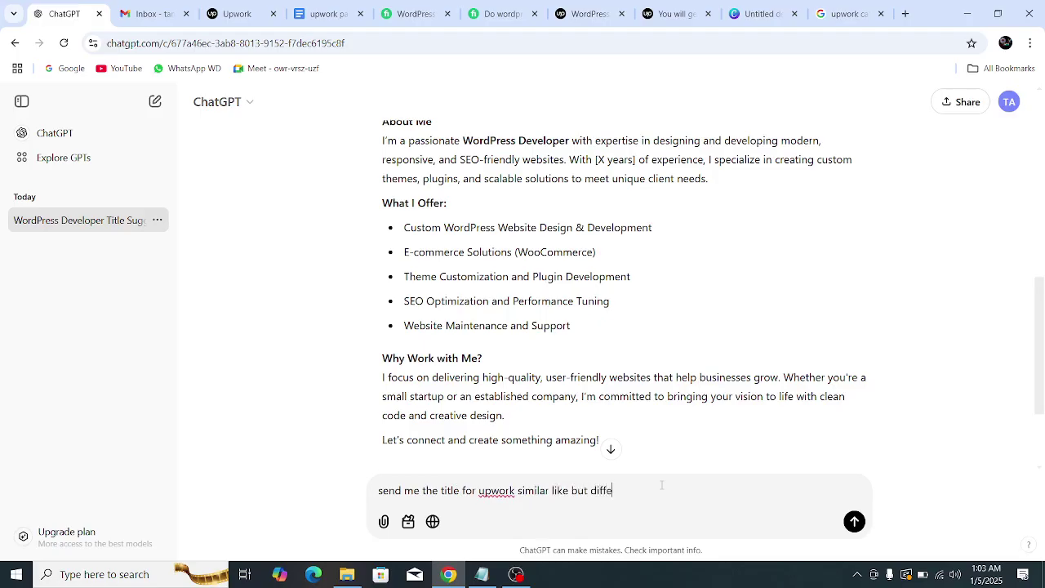
type(" ren")
key("ctrl+v")
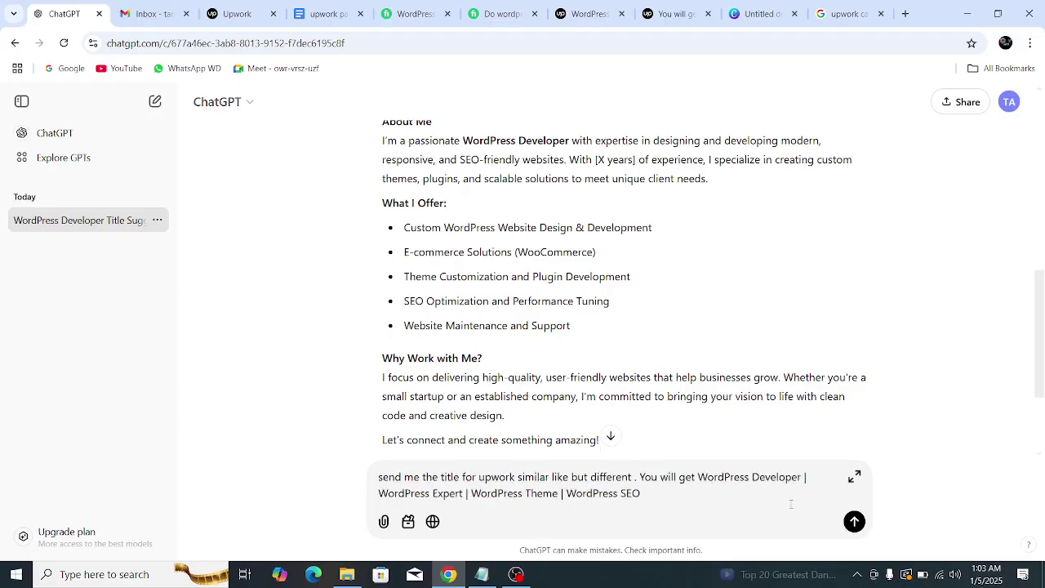
left_click(853, 524)
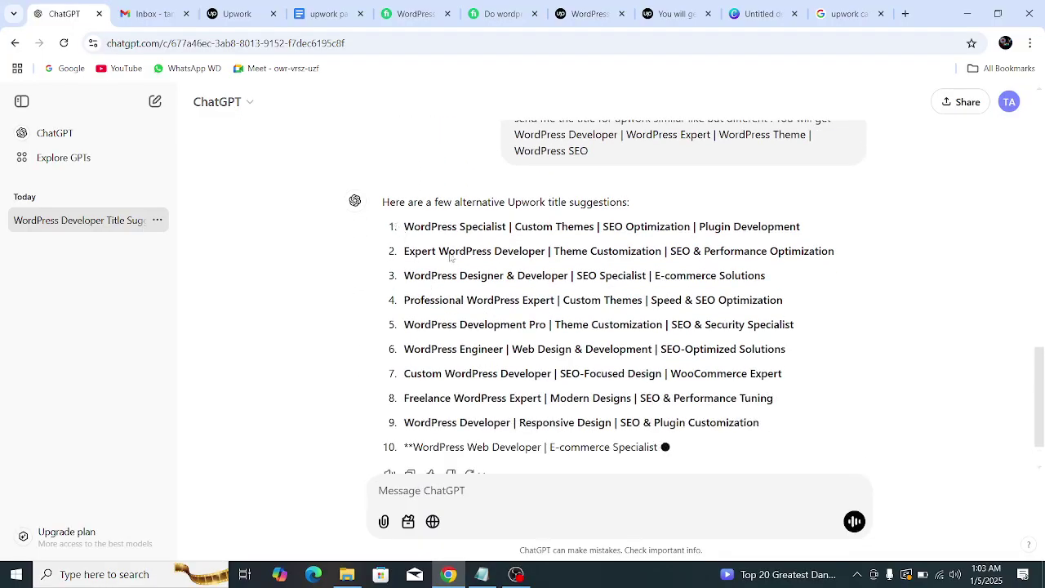
- Read through the suggested alternative Upwork titles and compare them with the original listing title in the request
left_click_drag(405, 198, 786, 381)
left_click(803, 394)
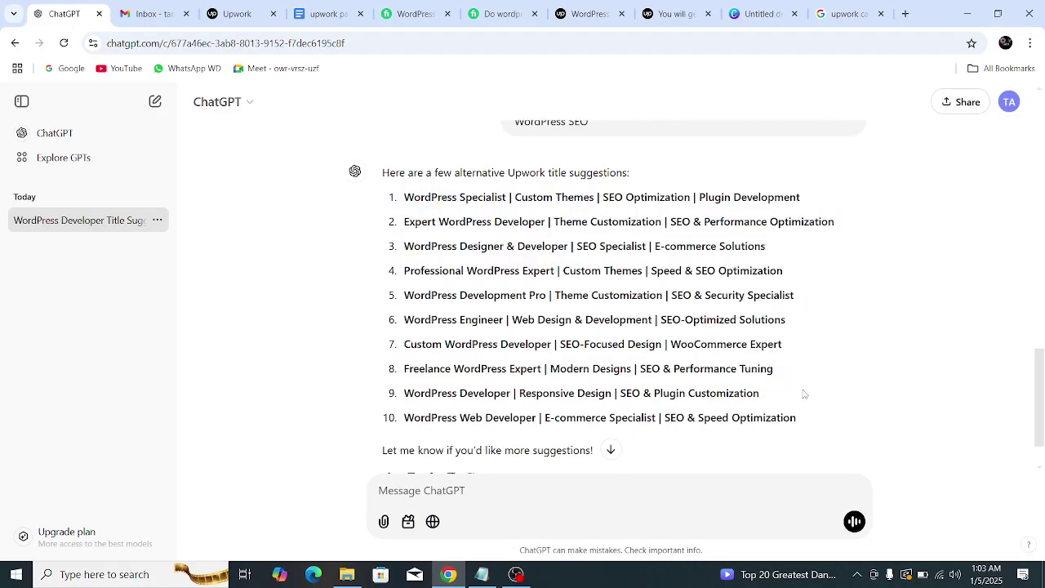
left_click_drag(404, 198, 812, 204)
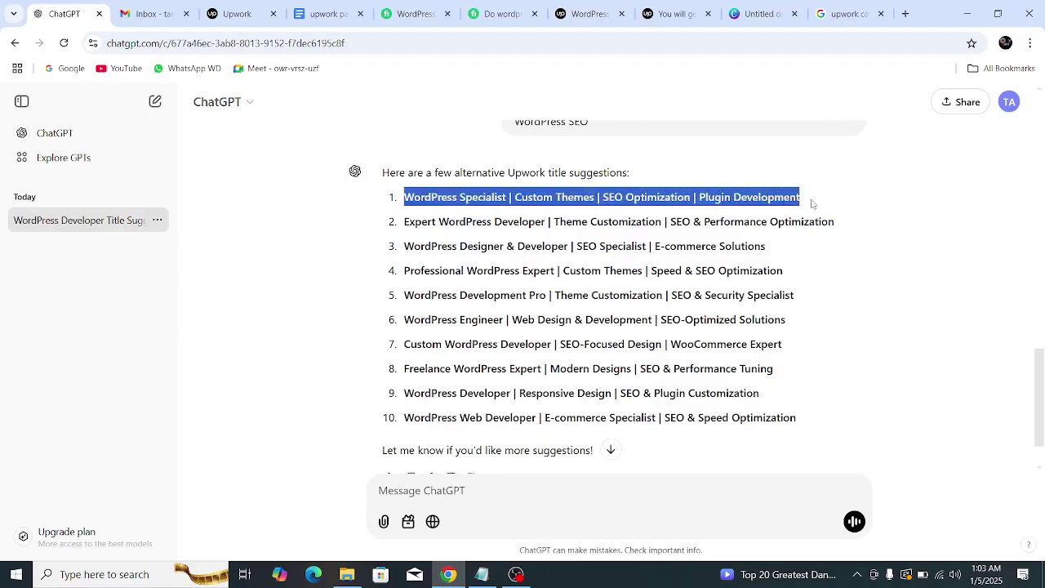
left_click(414, 173)
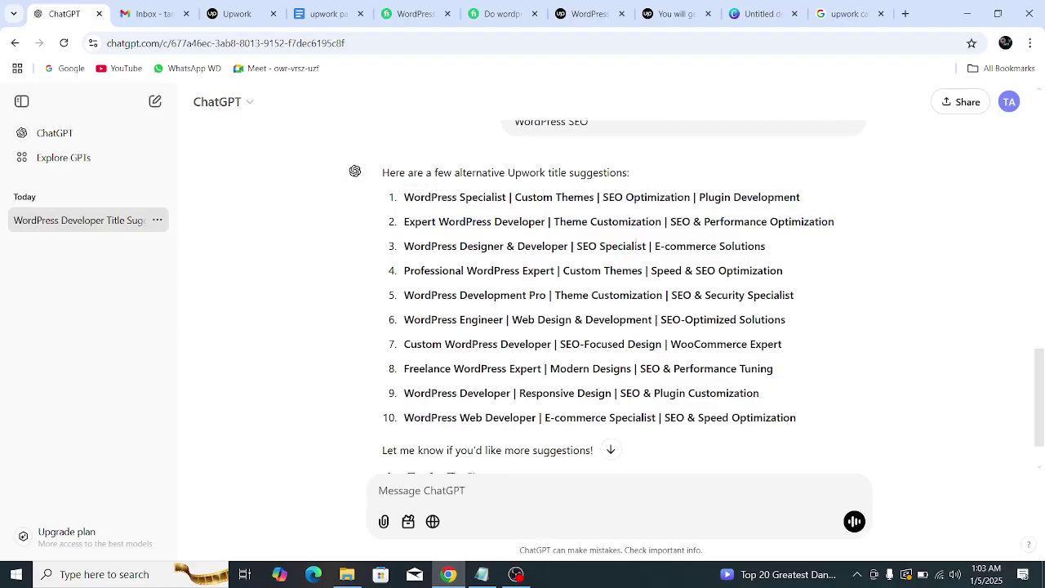
left_click_drag(445, 368, 497, 368)
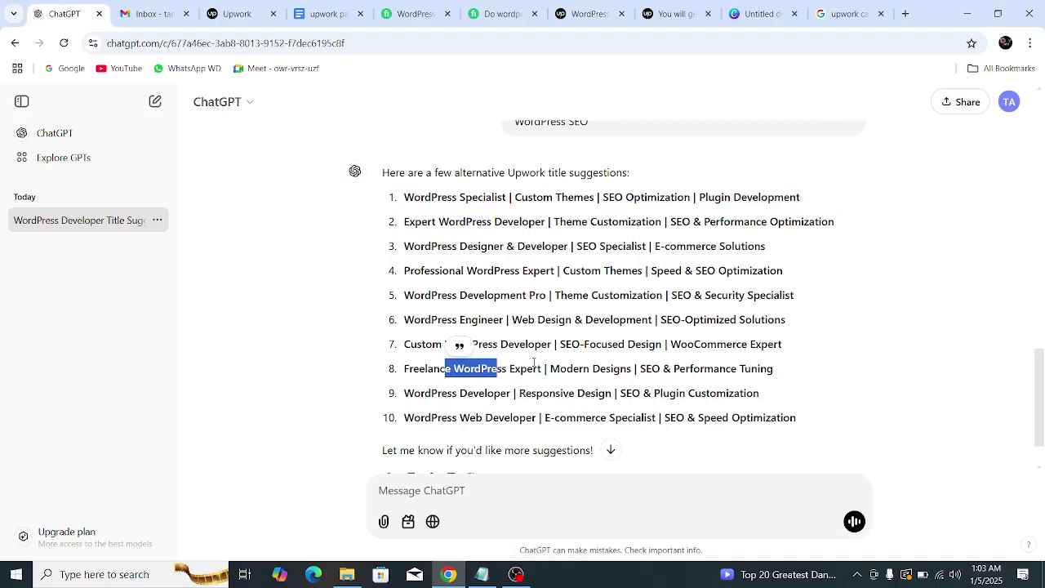
scroll(674, 387, "up", 3)
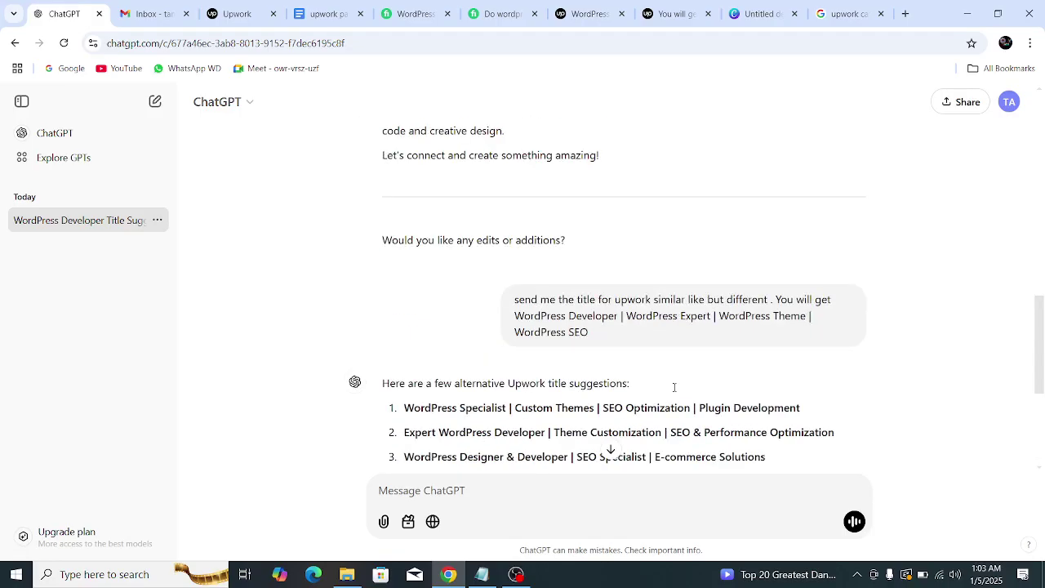
scroll(674, 392, "down", 3)
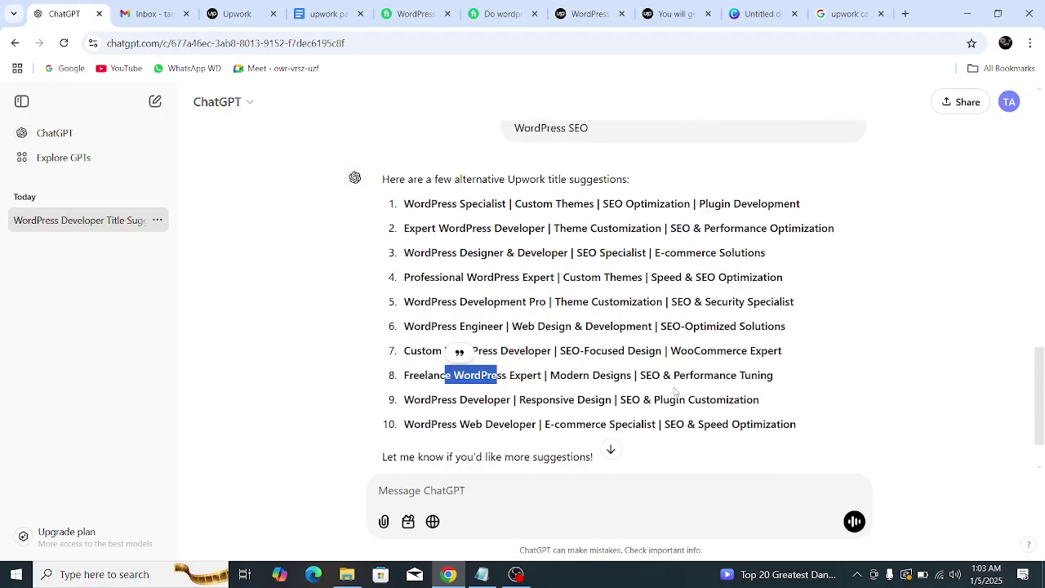
left_click(662, 369)
scroll(675, 411, "down", 1)
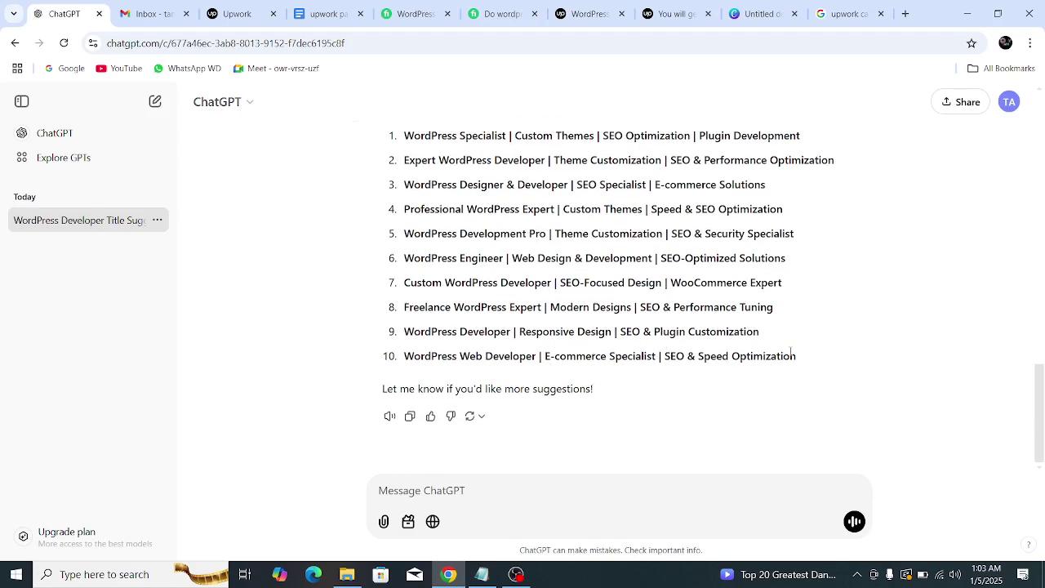
left_click_drag(406, 333, 612, 333)
left_click(568, 335)
left_click_drag(419, 332, 598, 333)
left_click(594, 330)
triple_click(594, 330)
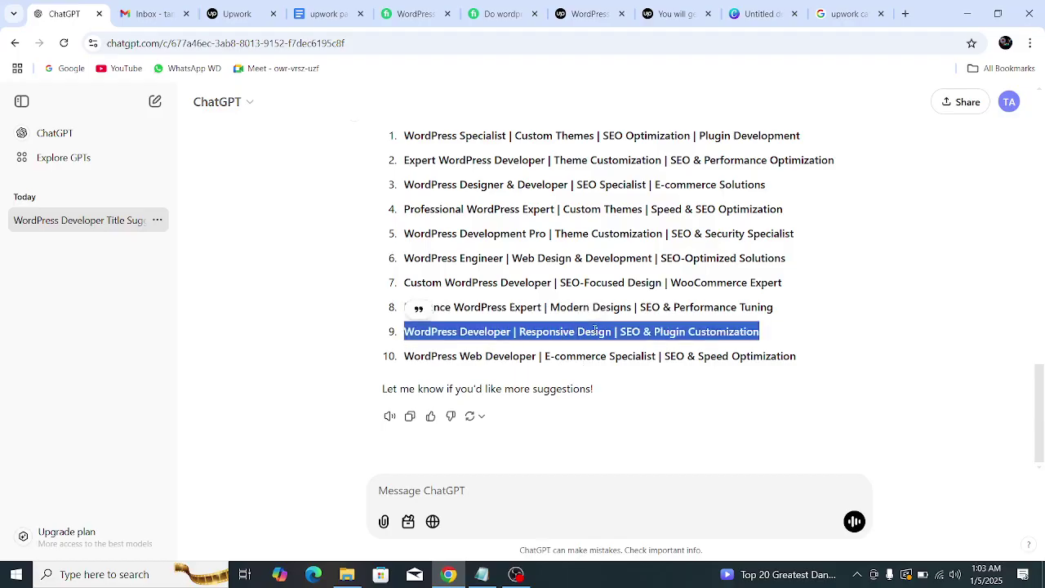
left_click(675, 334)
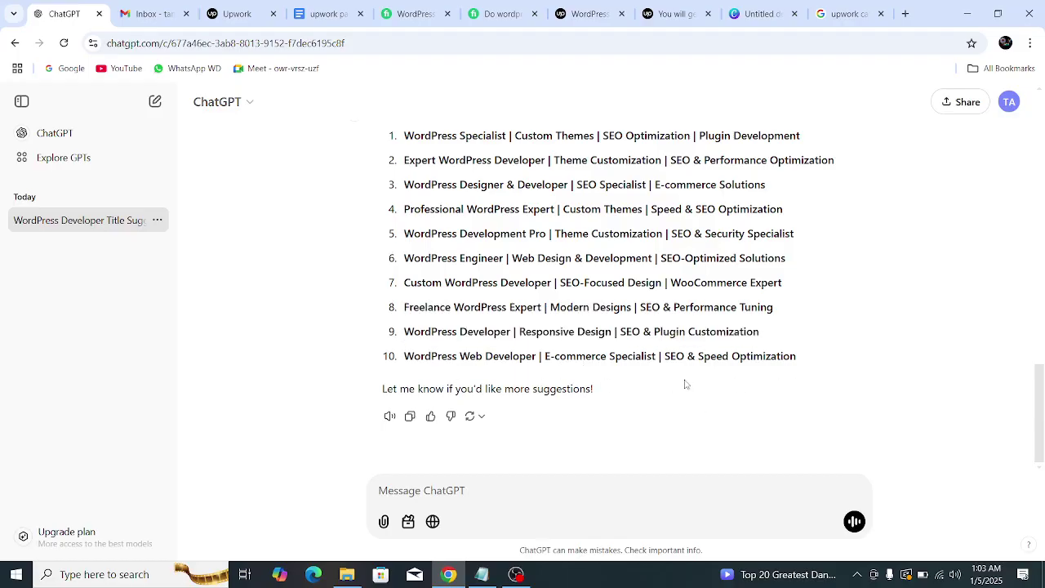
scroll(575, 285, "up", 1)
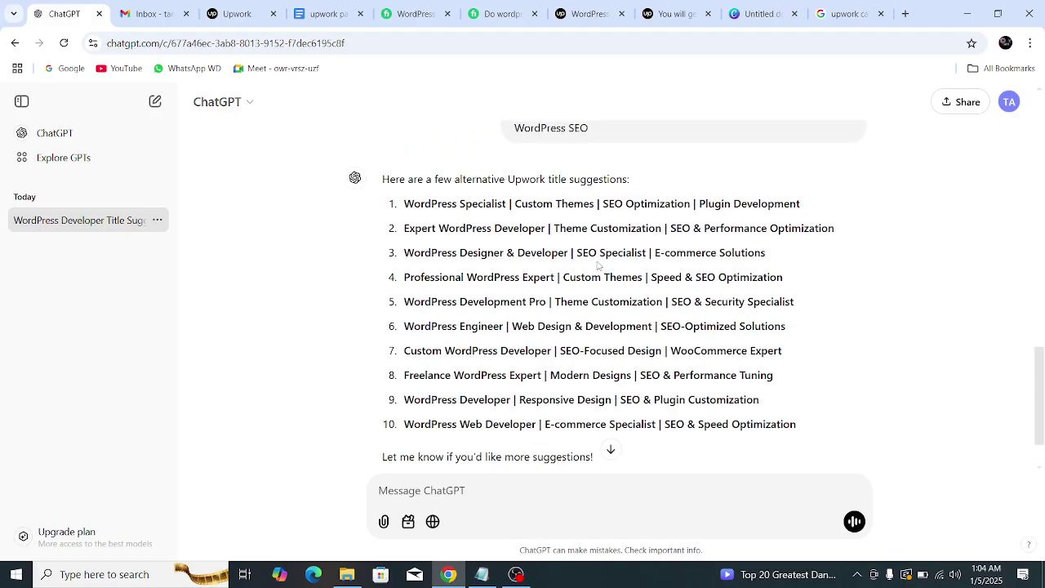
scroll(571, 399, "down", 1)
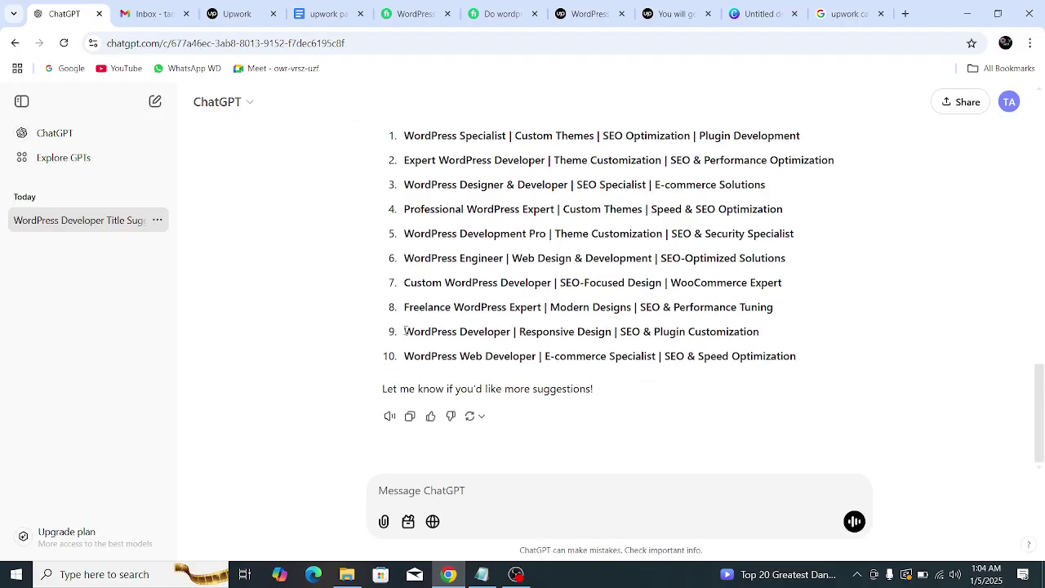
- Copy the title "WordPress Developer | Responsive Design | SEO & Plugin Customization" into the catelog file in Notepad, then minimize Notepad
left_click_drag(404, 331, 766, 332)
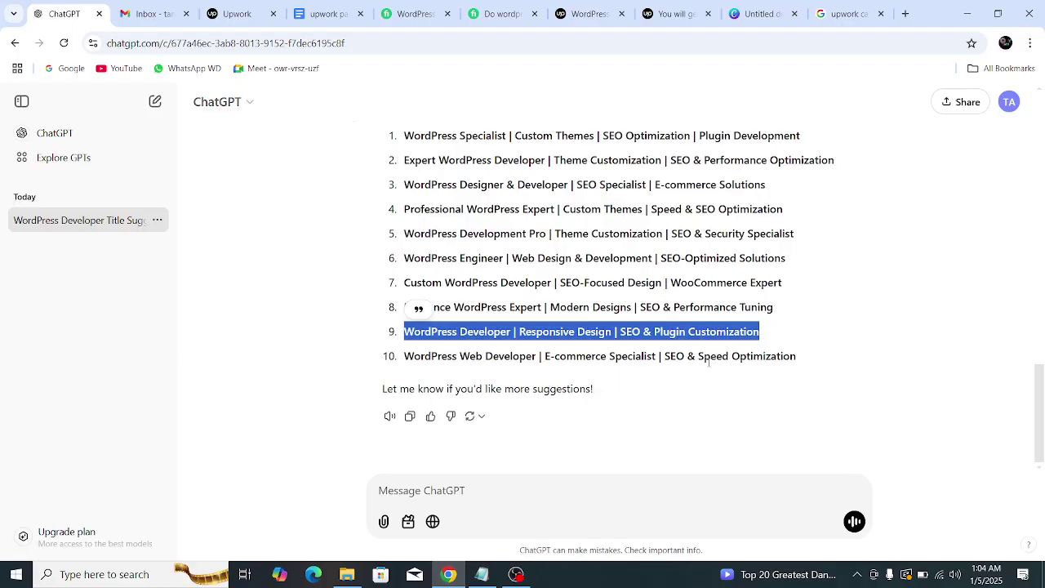
left_click(482, 574)
left_click_drag(410, 51, 472, 85)
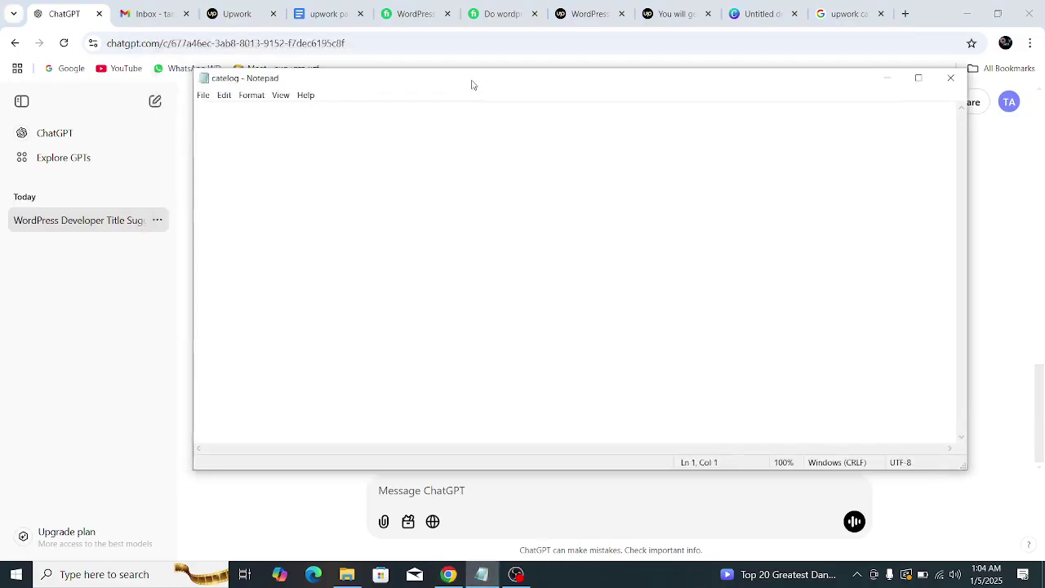
key("ctrl+v")
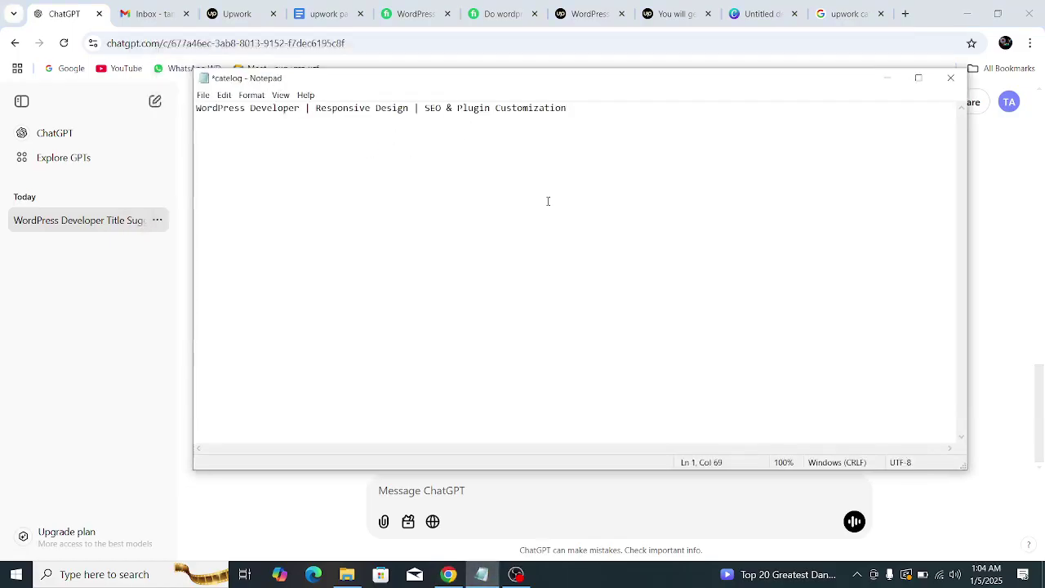
left_click(887, 77)
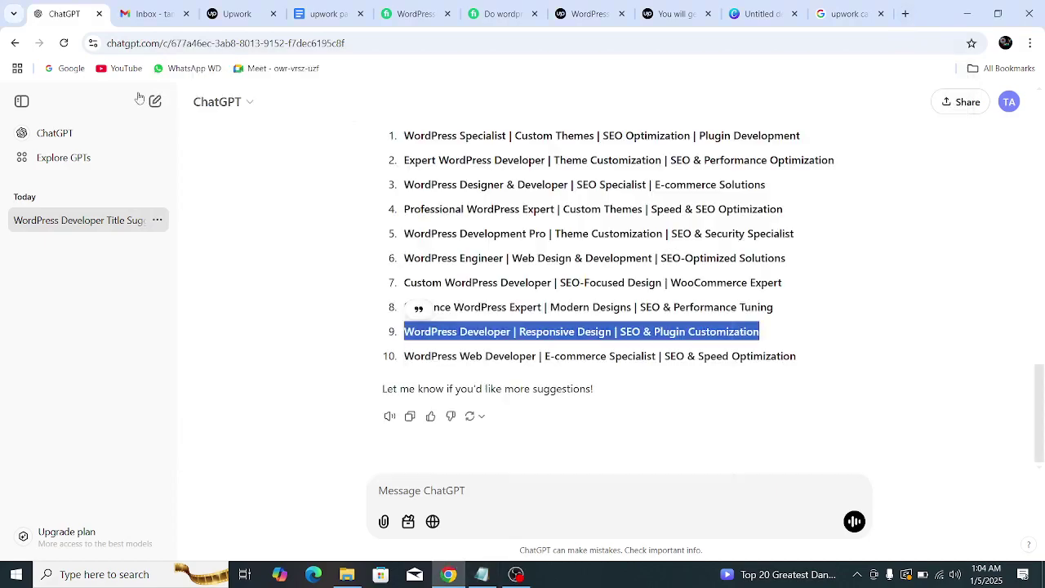
- Return to the Upwork listing and copy its project details text, from the opening question through "Unlimited Revision"
left_click(582, 14)
left_click(669, 14)
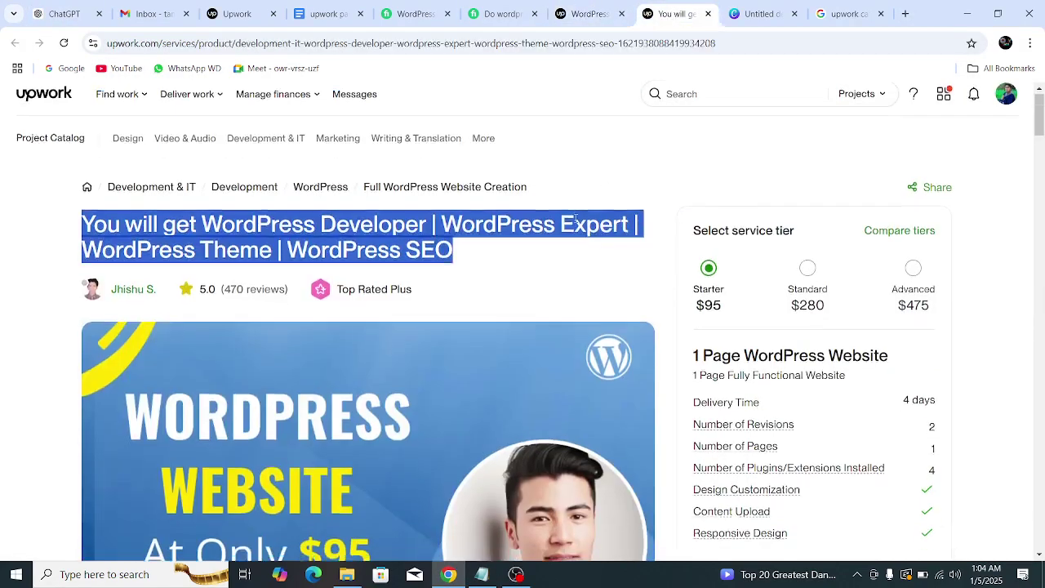
scroll(575, 218, "down", 10)
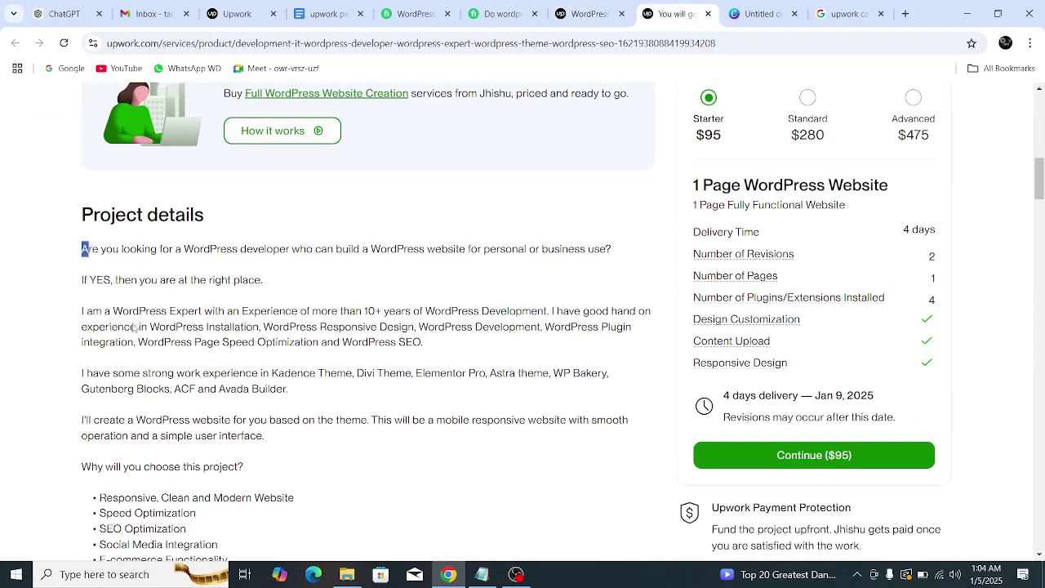
left_click_drag(84, 248, 196, 230)
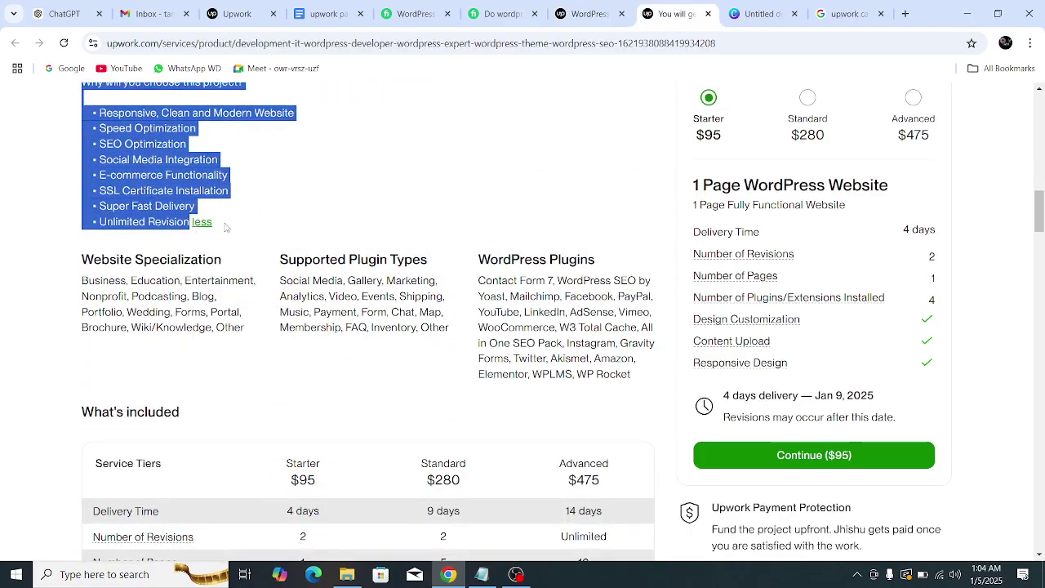
- Switch to ChatGPT and send "send me description different:" followed by the copied project details text
left_click(70, 13)
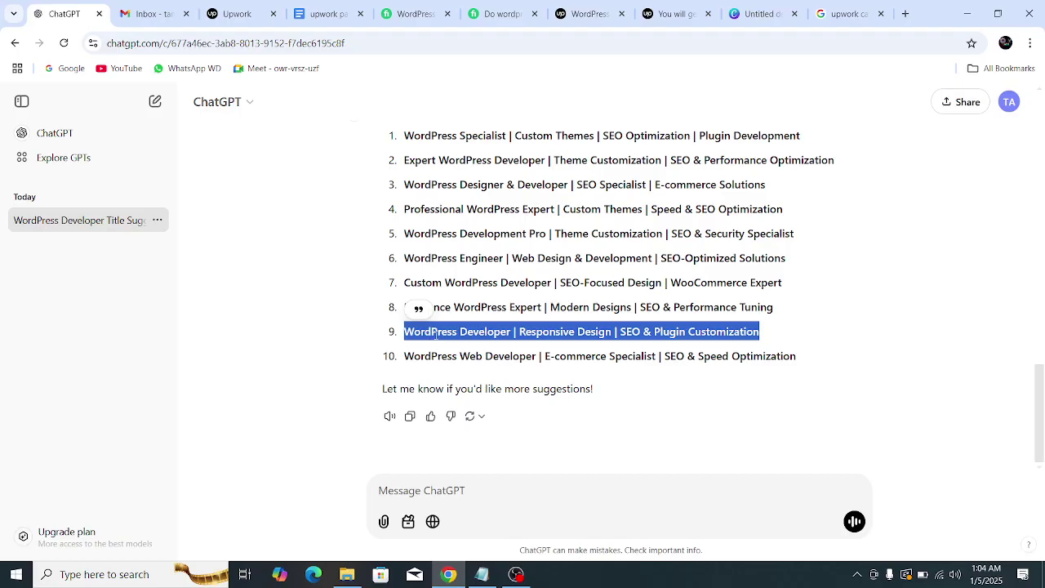
left_click(628, 310)
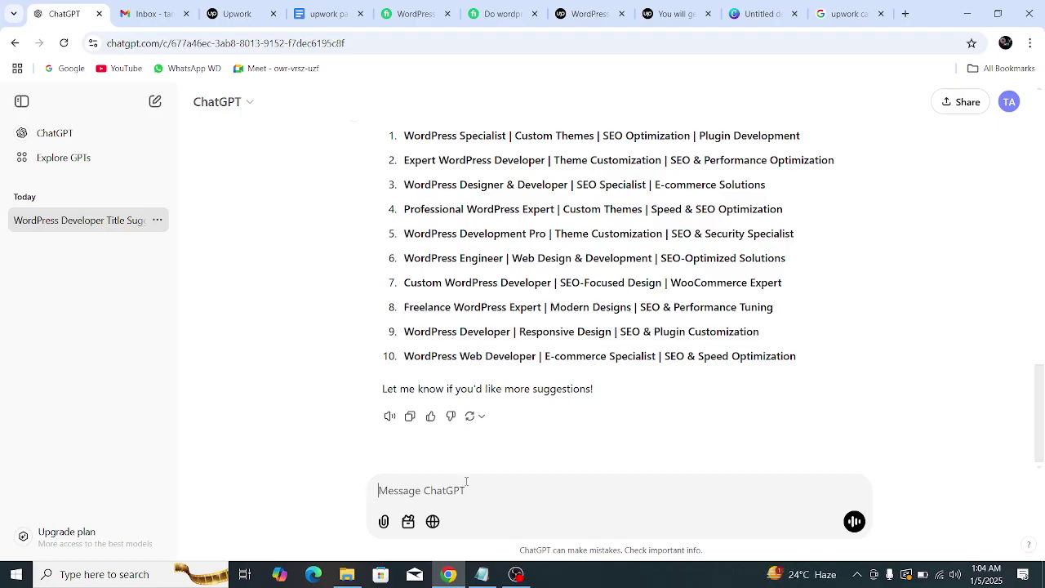
type("send")
type("me description differenbt")
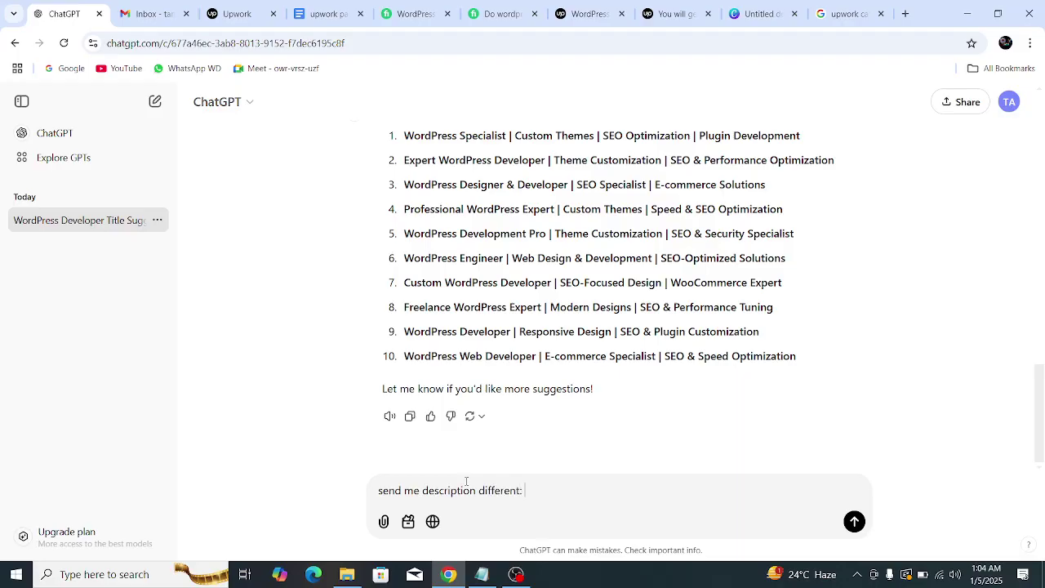
key("ctrl+v")
key("Return")
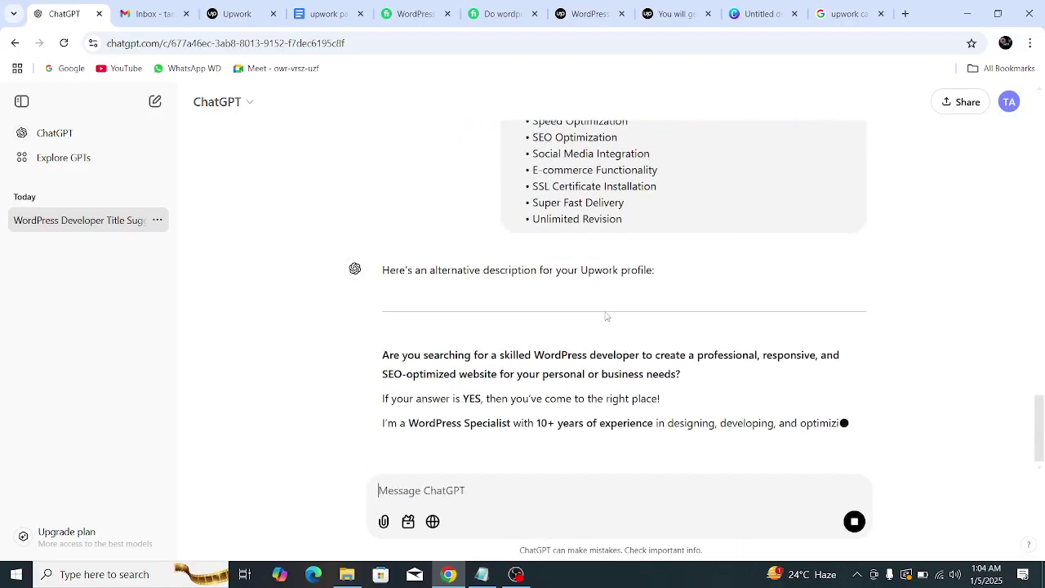
- Read through the alternative description from ChatGPT and compare it with the original listing text in the request
scroll(572, 244, "up", 10)
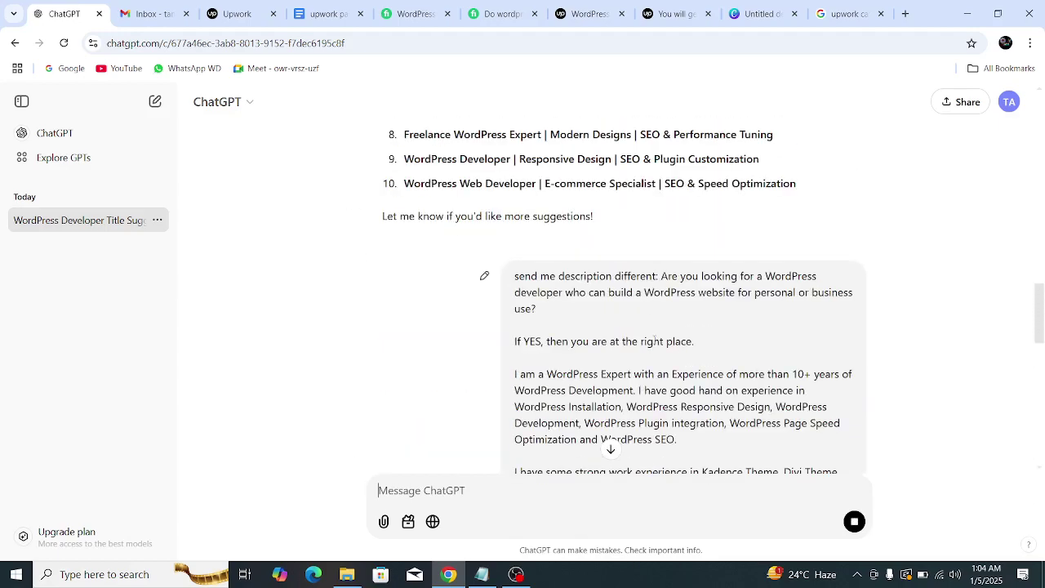
scroll(586, 188, "down", 2)
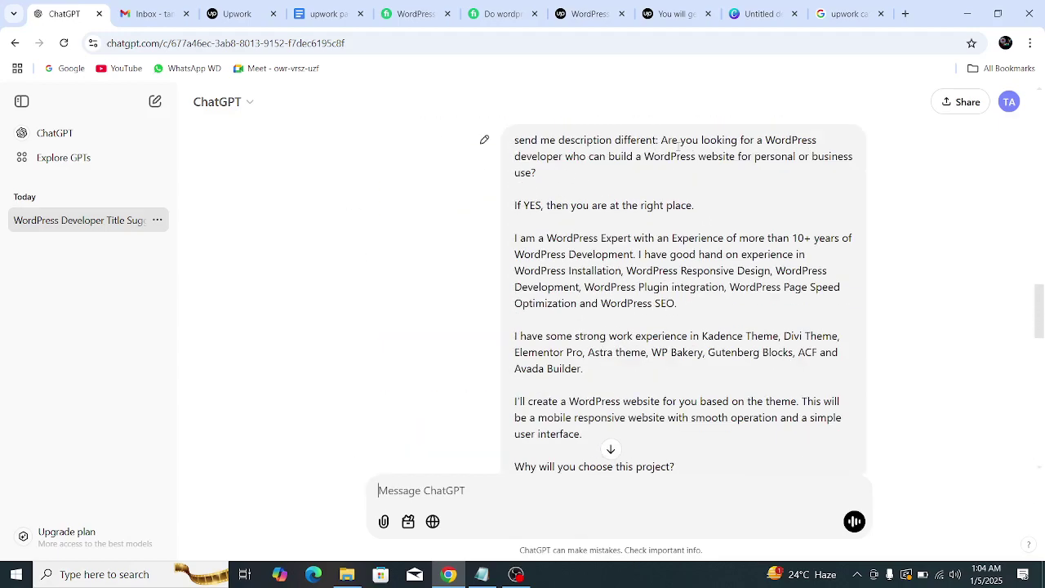
scroll(681, 253, "down", 6)
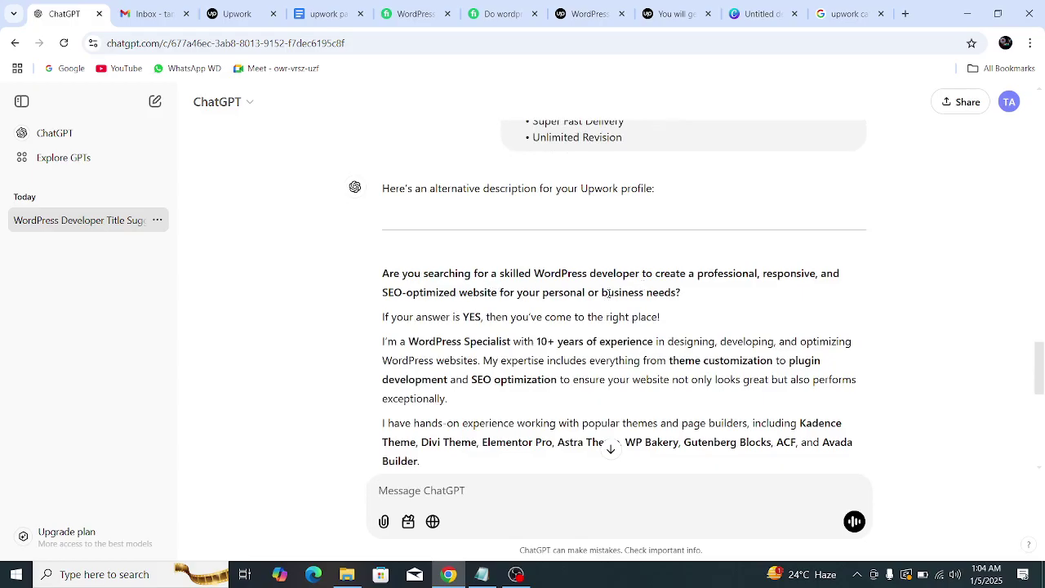
scroll(608, 294, "down", 6)
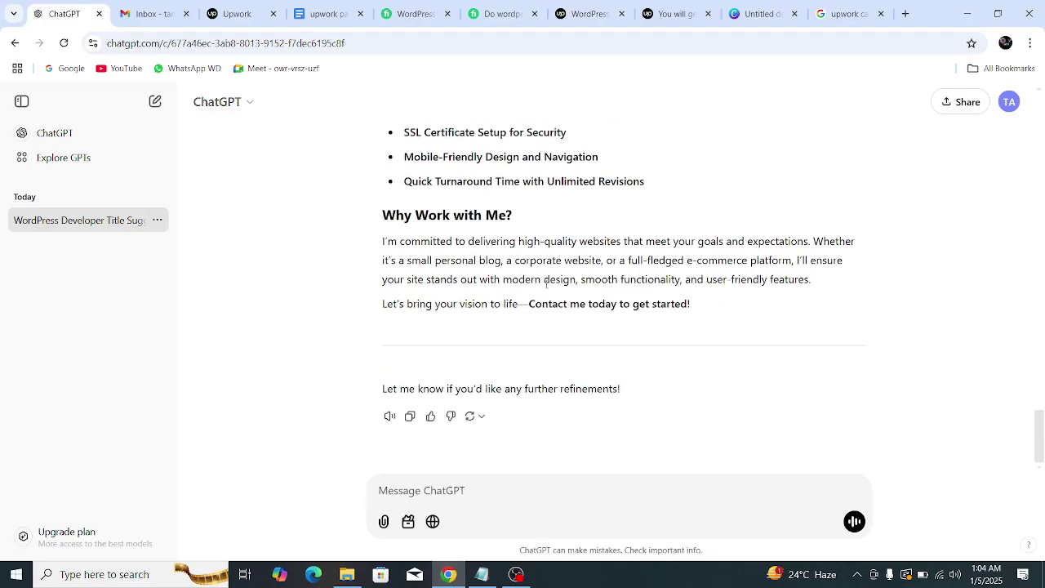
scroll(610, 280, "up", 6)
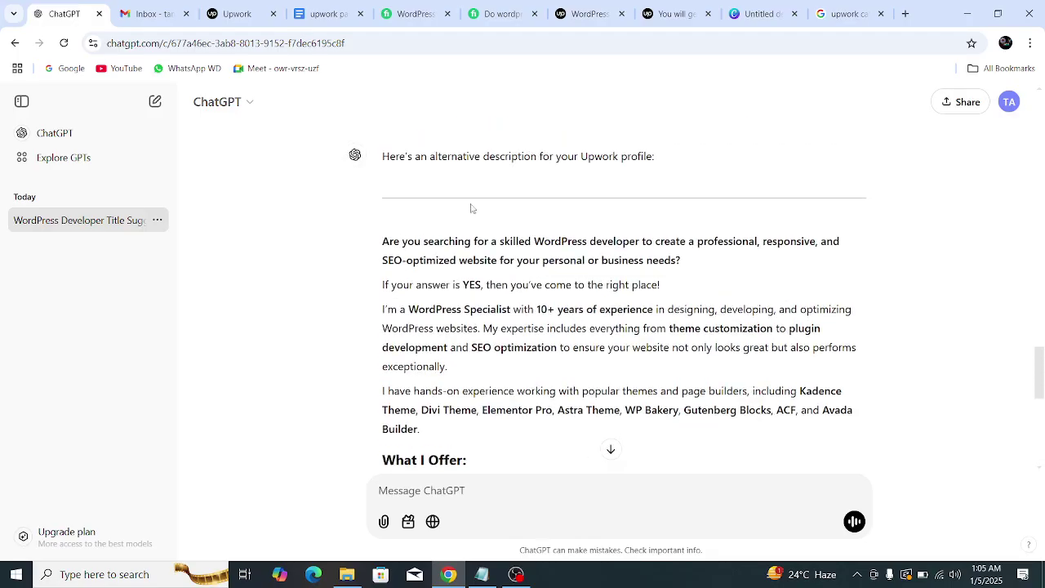
- Copy ChatGPT's full alternative description into the catelog file in Notepad below the title, save the file, and minimize Notepad
scroll(473, 207, "down", 2)
left_click_drag(379, 126, 706, 325)
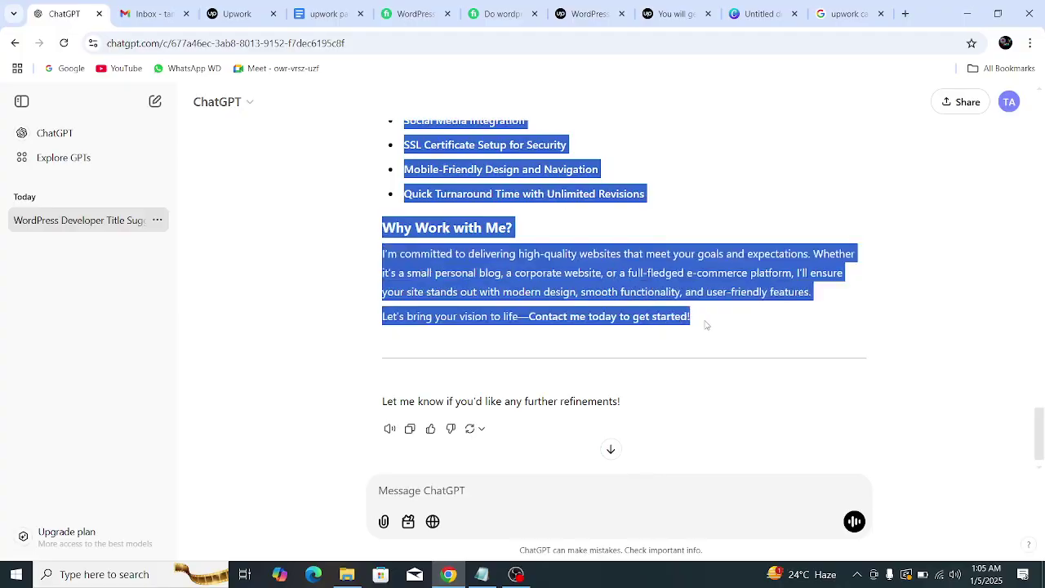
left_click(482, 574)
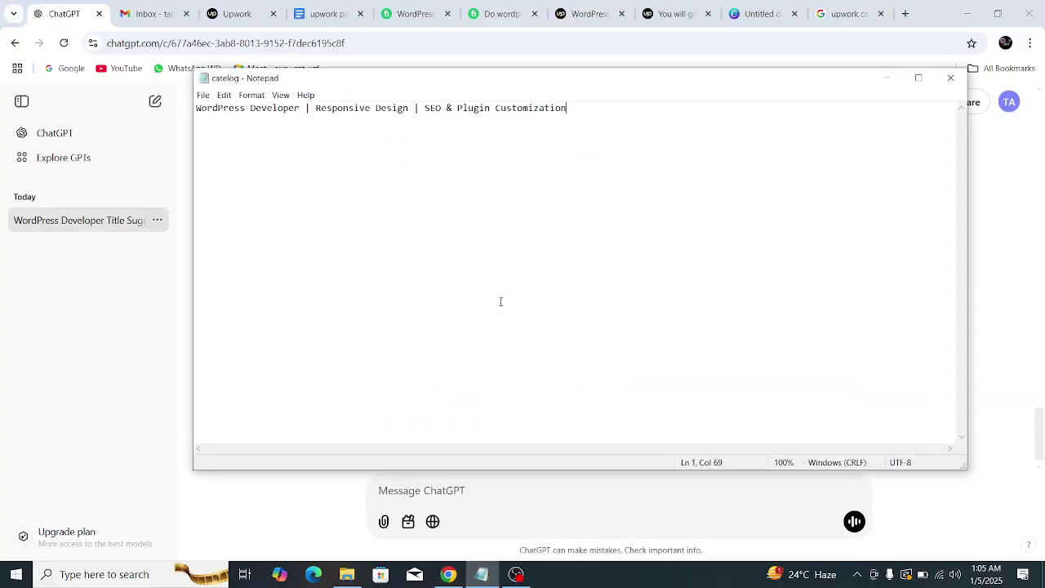
key("Return")
key("ctrl+v")
key("ctrl+s")
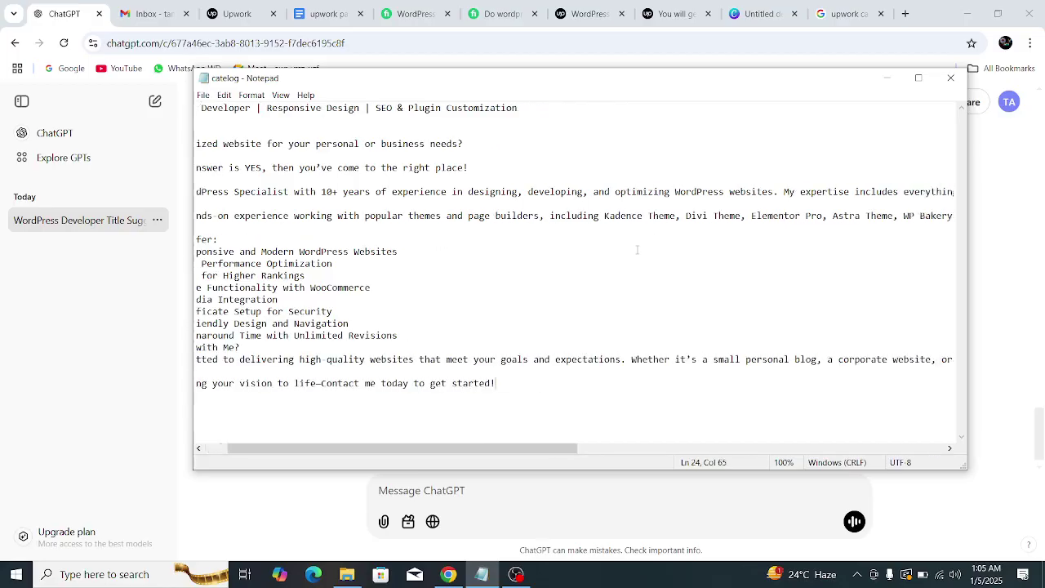
left_click(886, 77)
- Send ChatGPT the request "send me best content i can use my thumbnail"
left_click(462, 491)
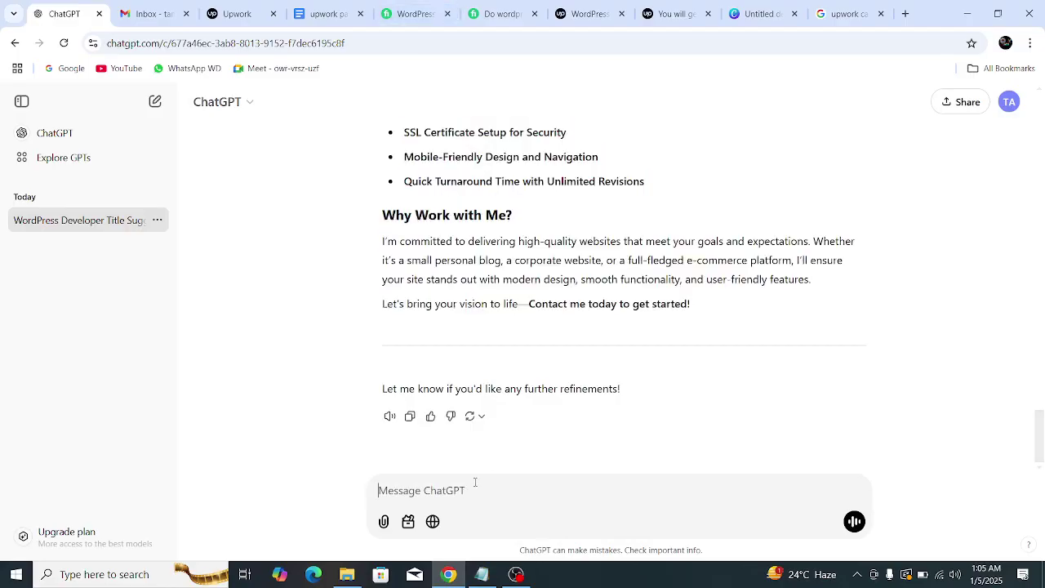
type("send me best content")
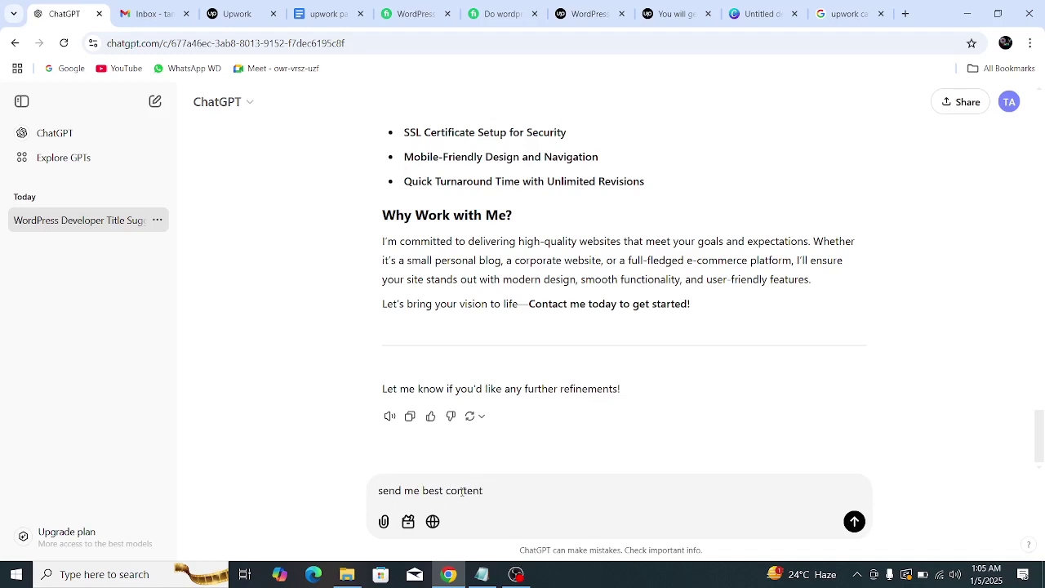
type("e ")
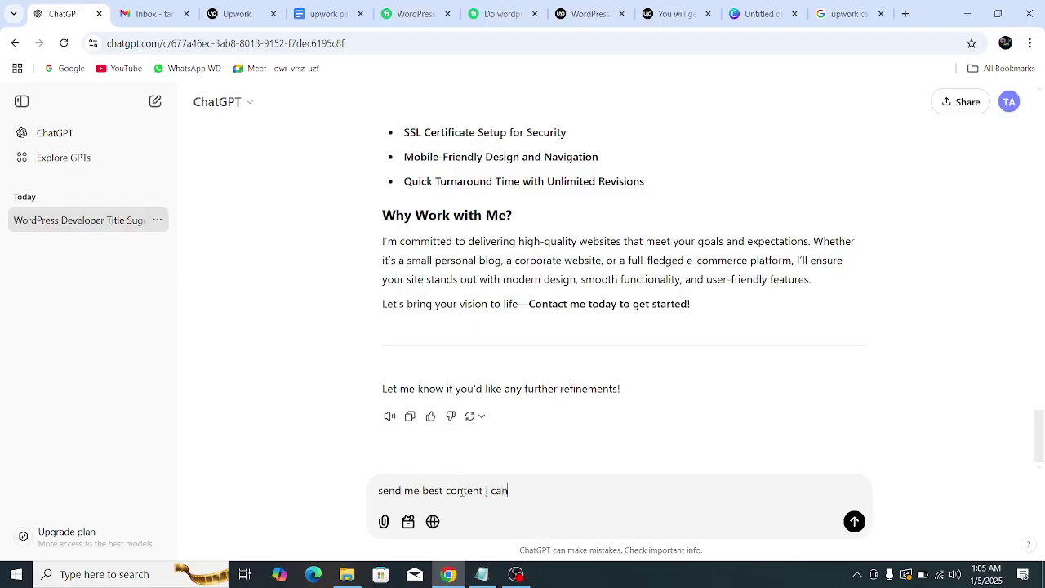
type("my thumbnail")
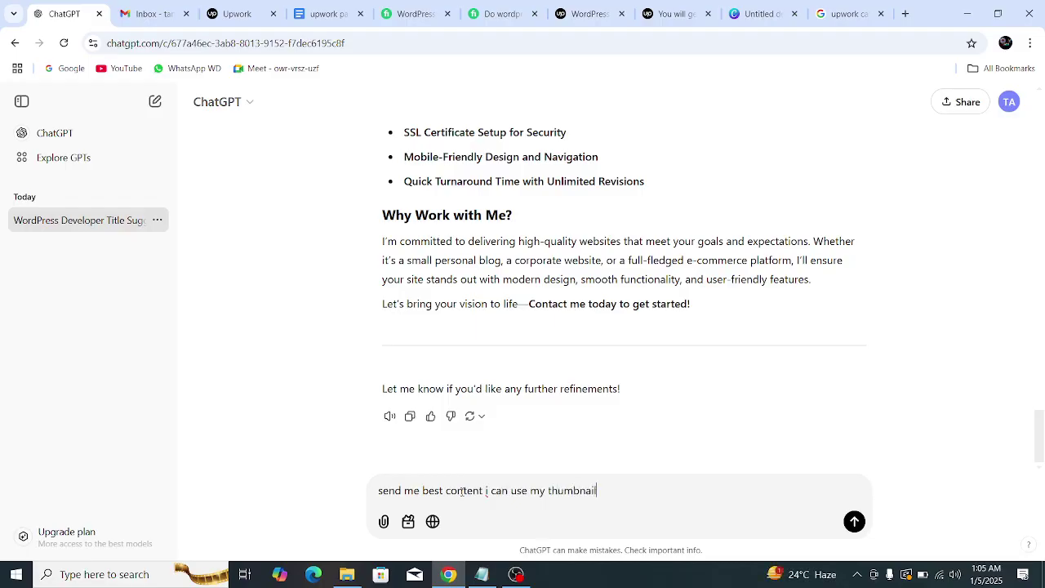
key("Return")
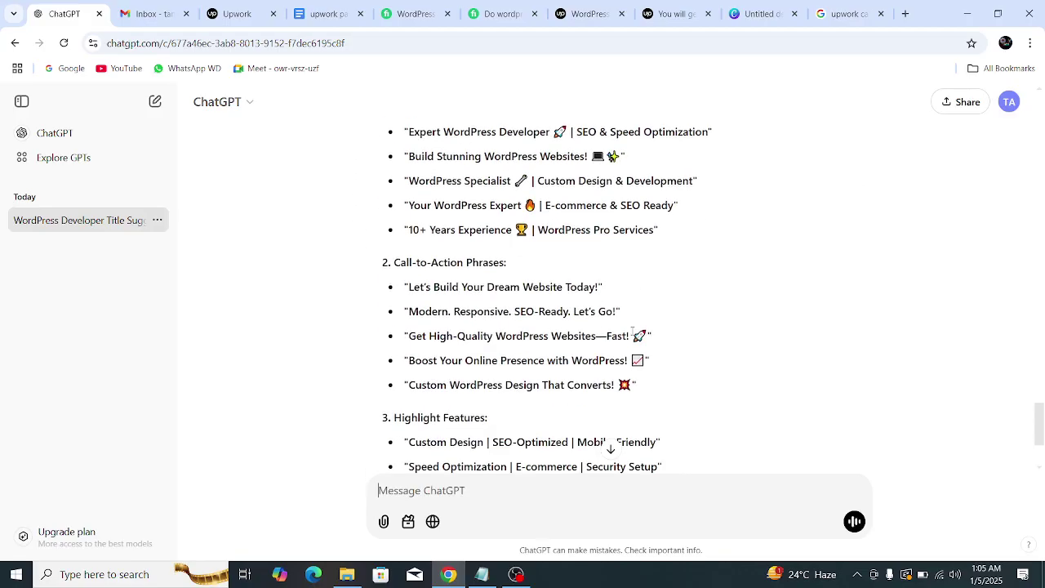
- Review ChatGPT's thumbnail text suggestions and copy "Expert WordPress Developer" from the first main title idea
scroll(632, 333, "down", 3)
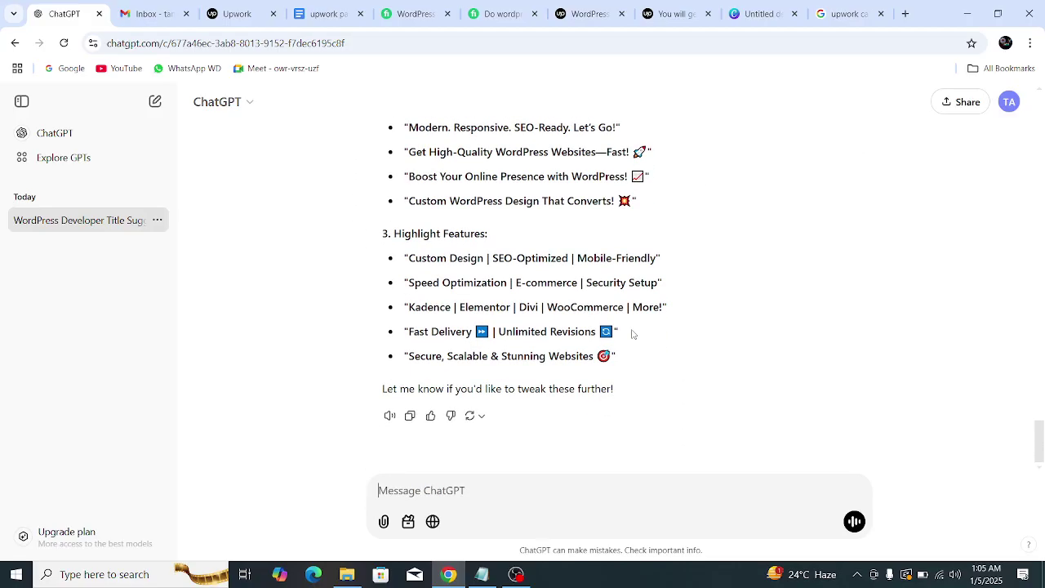
scroll(618, 327, "up", 5)
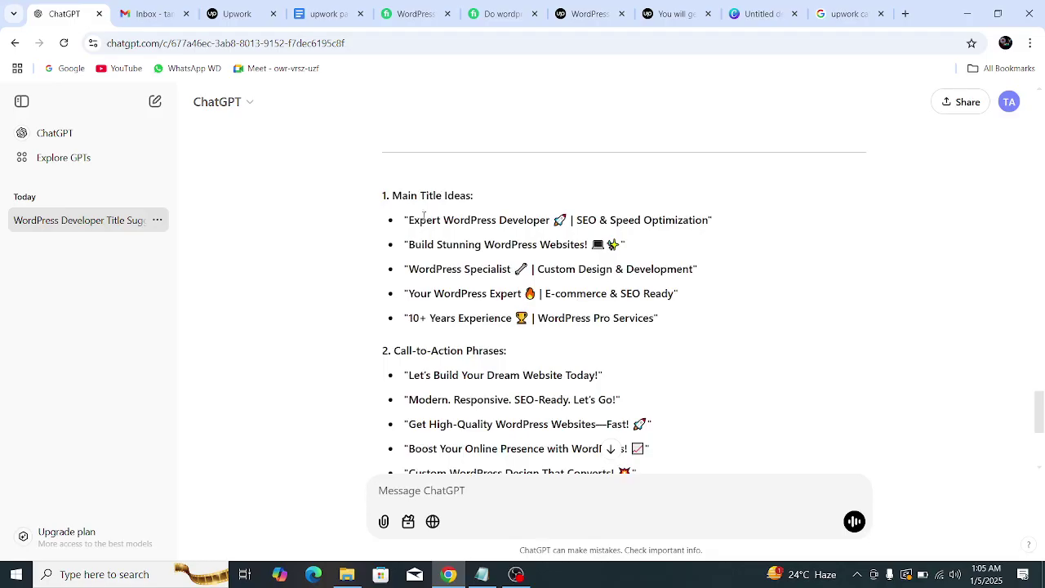
left_click_drag(399, 196, 473, 196)
left_click_drag(413, 221, 708, 222)
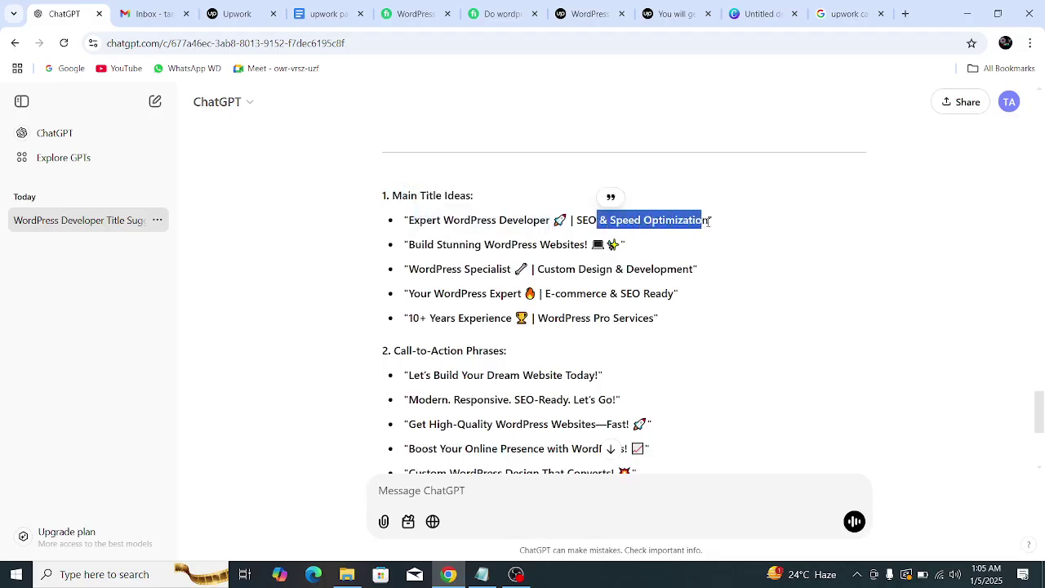
left_click(446, 235)
left_click_drag(410, 220, 552, 221)
key("ctrl+c")
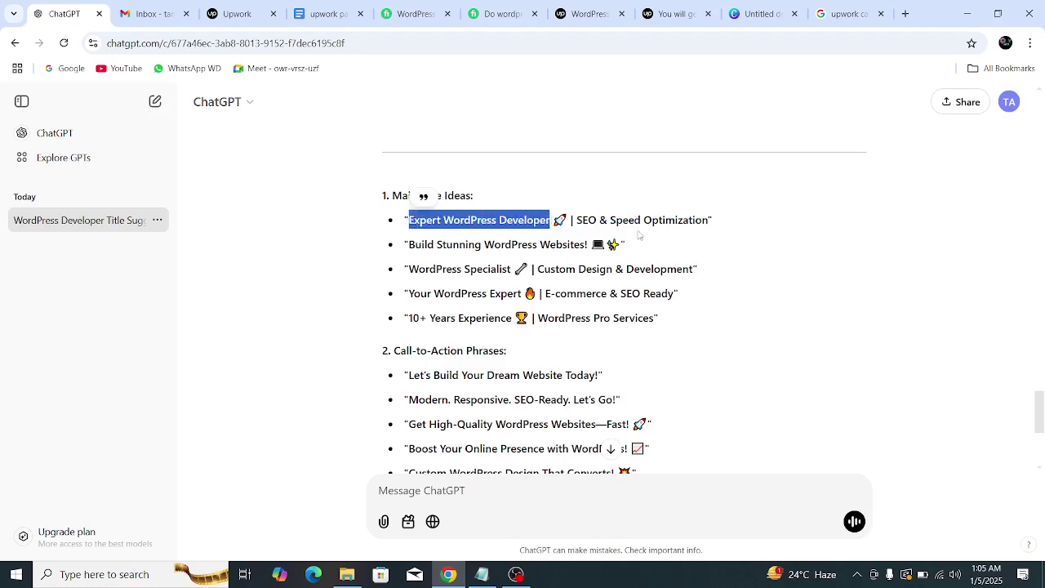
- Switch to the Canva design and replace the "Web developer" heading with the copied text "Expert WordPress Developer"
left_click(763, 13)
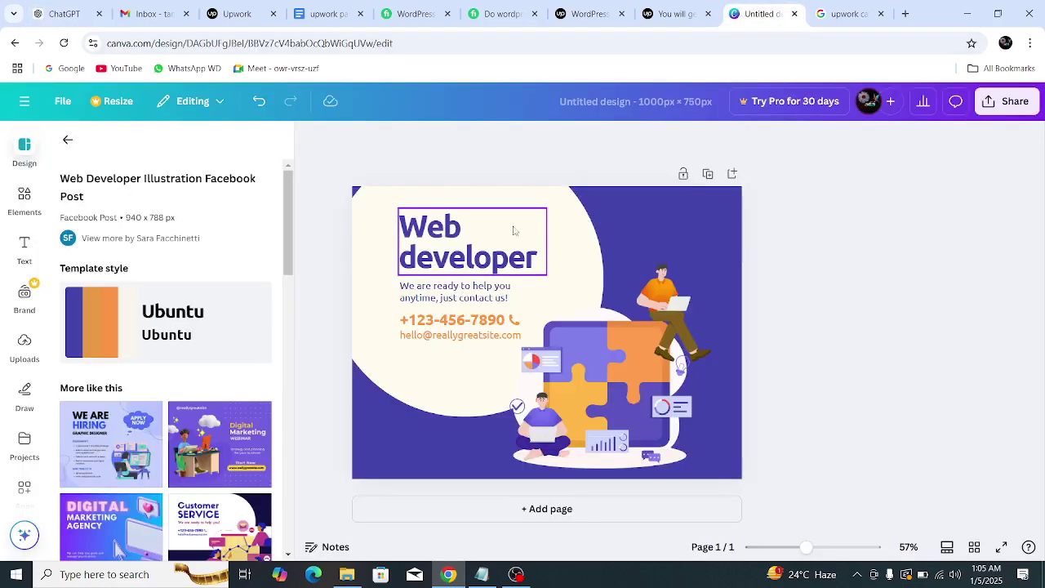
double_click(459, 250)
key("BackSpace")
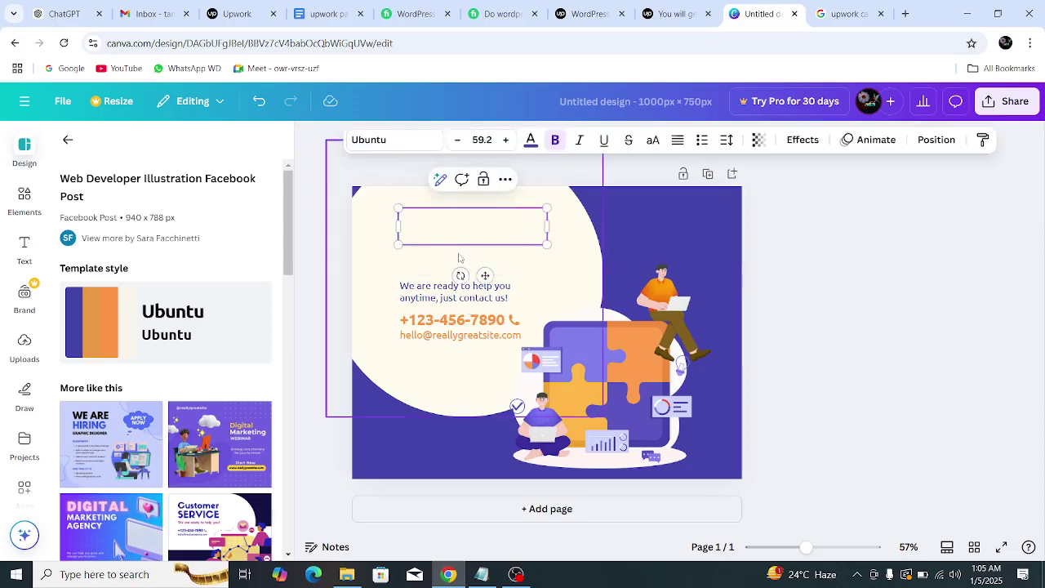
key("ctrl+v")
left_click(835, 294)
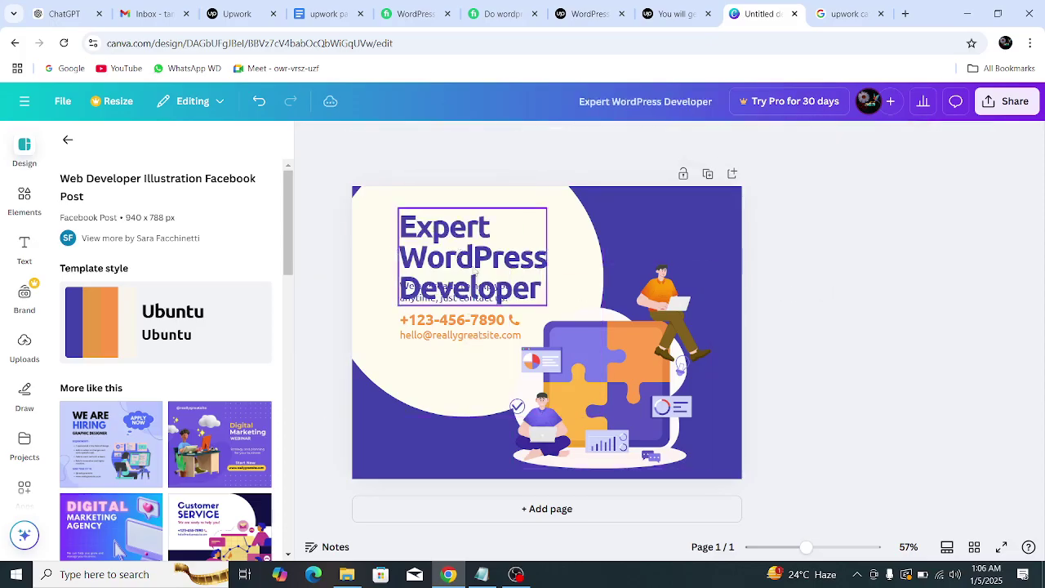
- Move the heading up to the cover's upper edge and reduce its font size to 45.2
left_click(469, 266)
left_click_drag(470, 266, 467, 244)
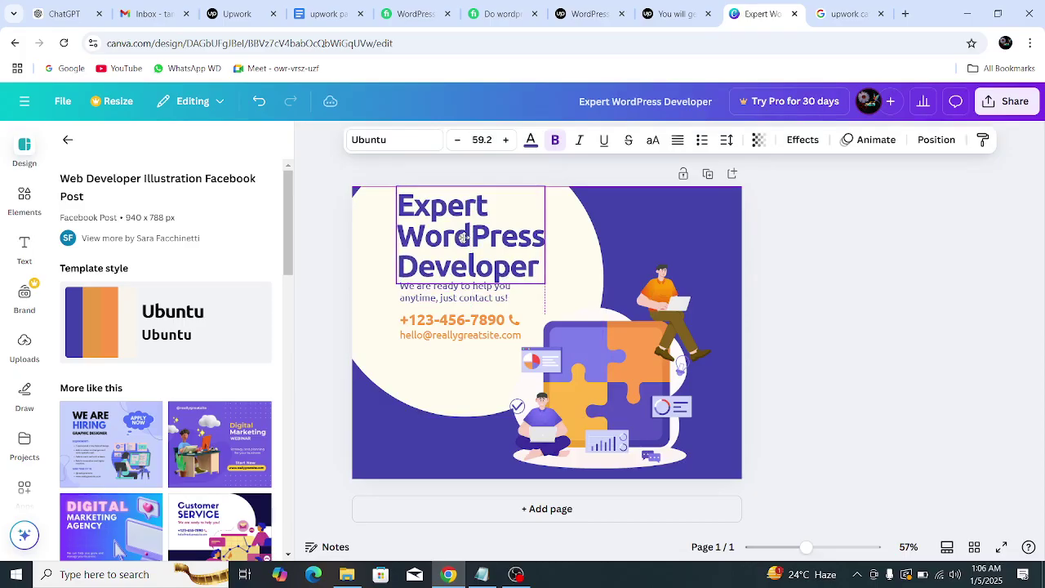
left_click(458, 140)
left_click(458, 140)
left_click(458, 140)
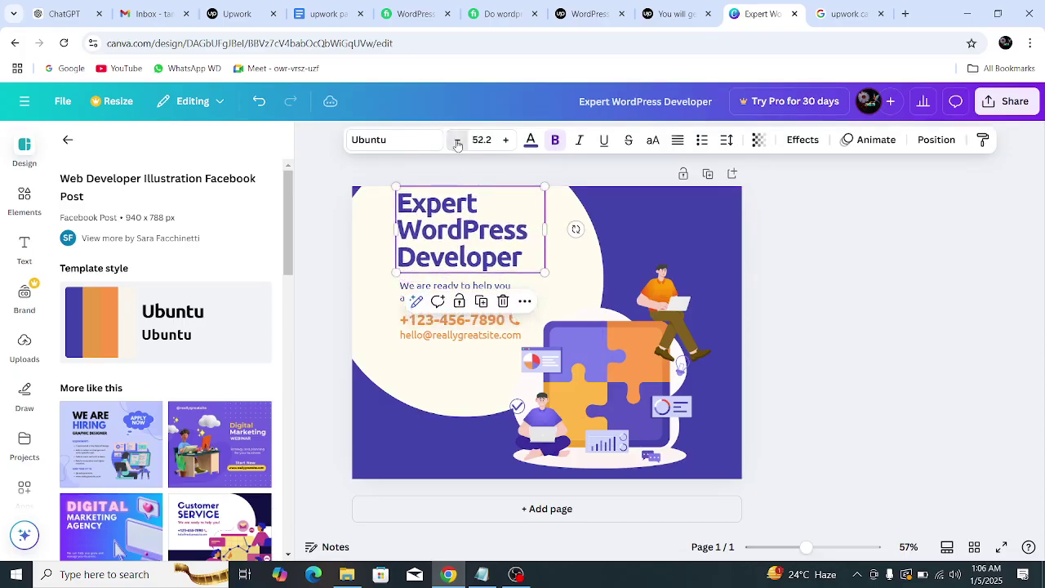
left_click(458, 141)
left_click(458, 140)
left_click(458, 140)
left_click(458, 140)
left_click(458, 140)
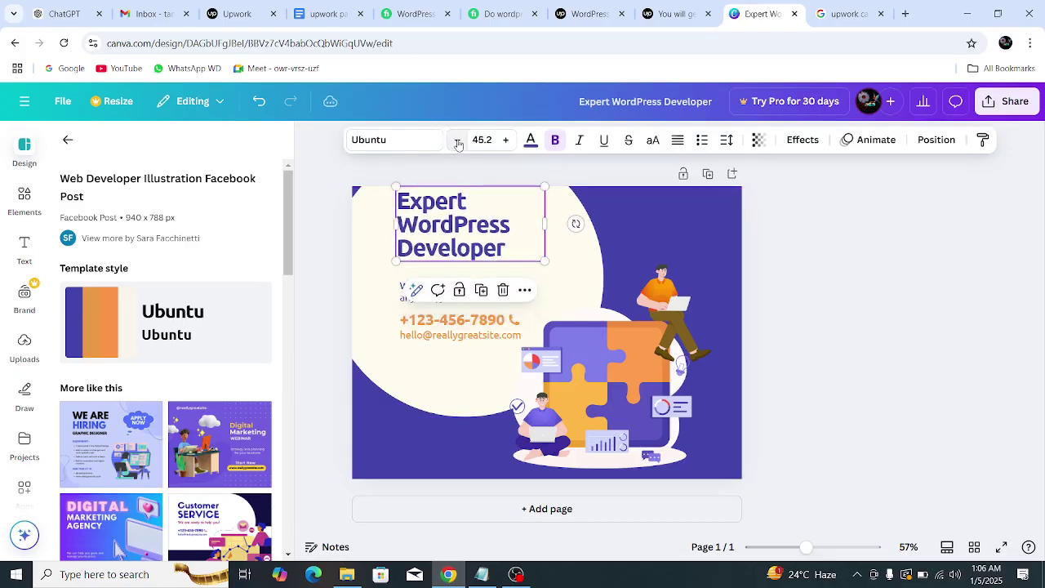
- Widen the heading's text box so the text wraps onto two lines, and reposition it within the cream area
left_click_drag(545, 225, 583, 227)
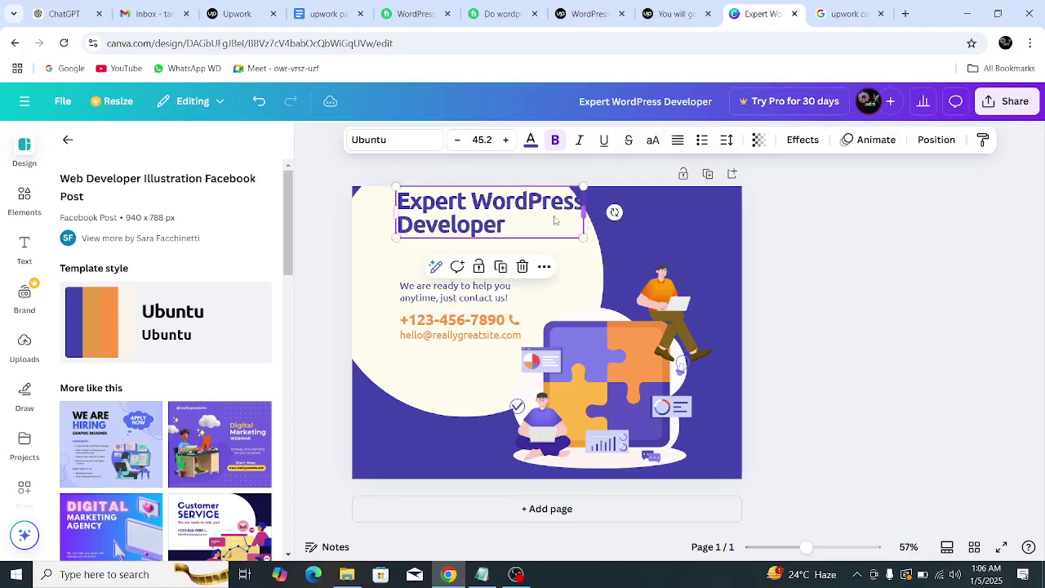
left_click_drag(497, 208, 486, 220)
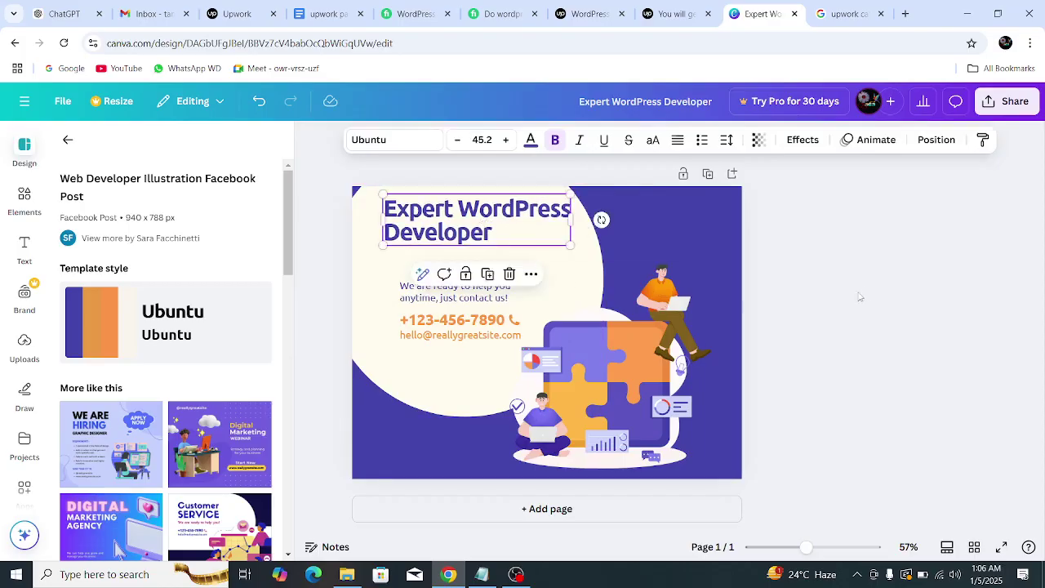
left_click(846, 355)
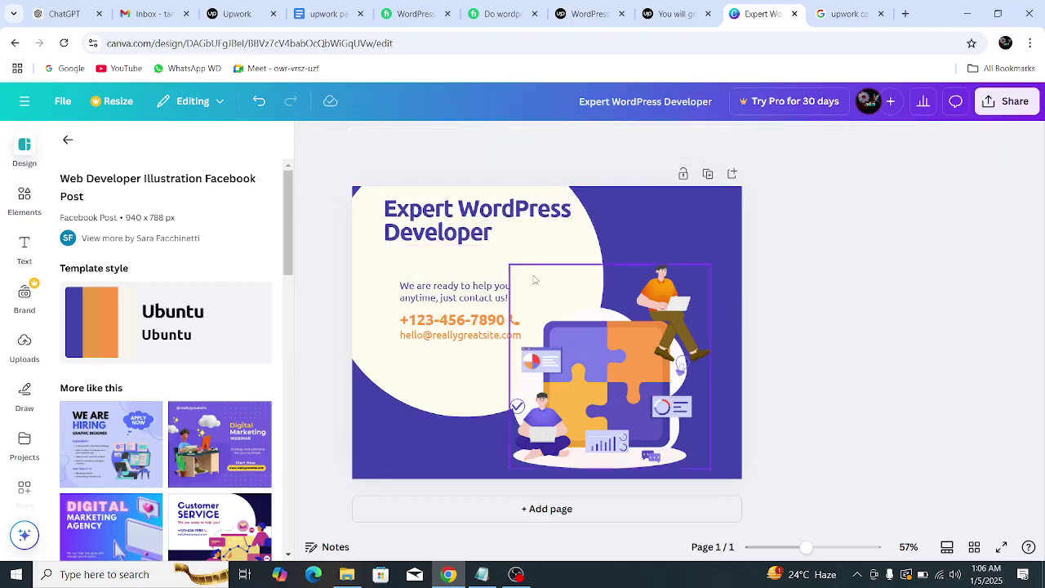
- Search the fonts for "robot" and change the heading's font to Roboto
left_click(446, 235)
left_click(389, 142)
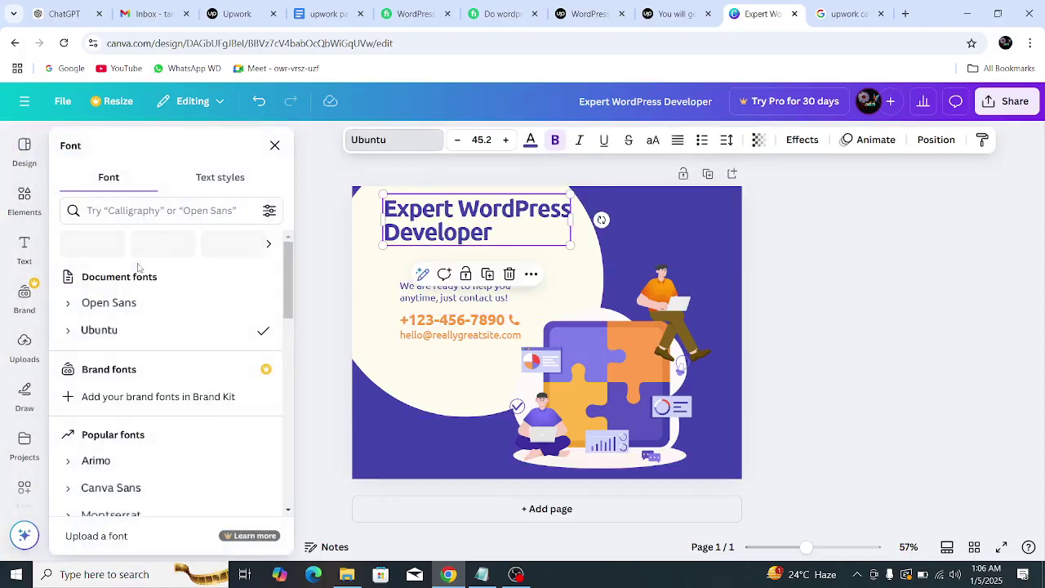
left_click(144, 212)
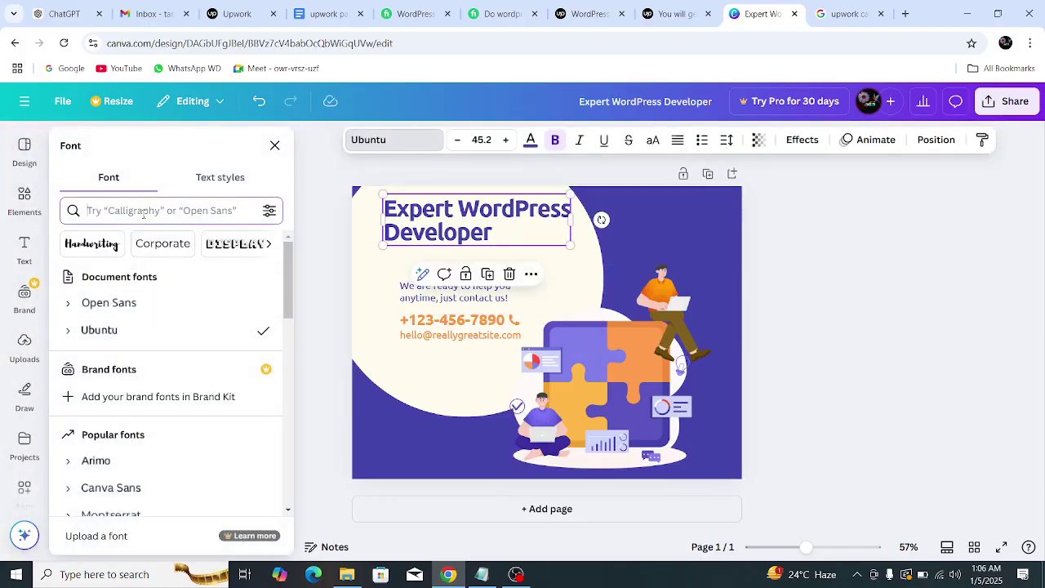
type("roboy")
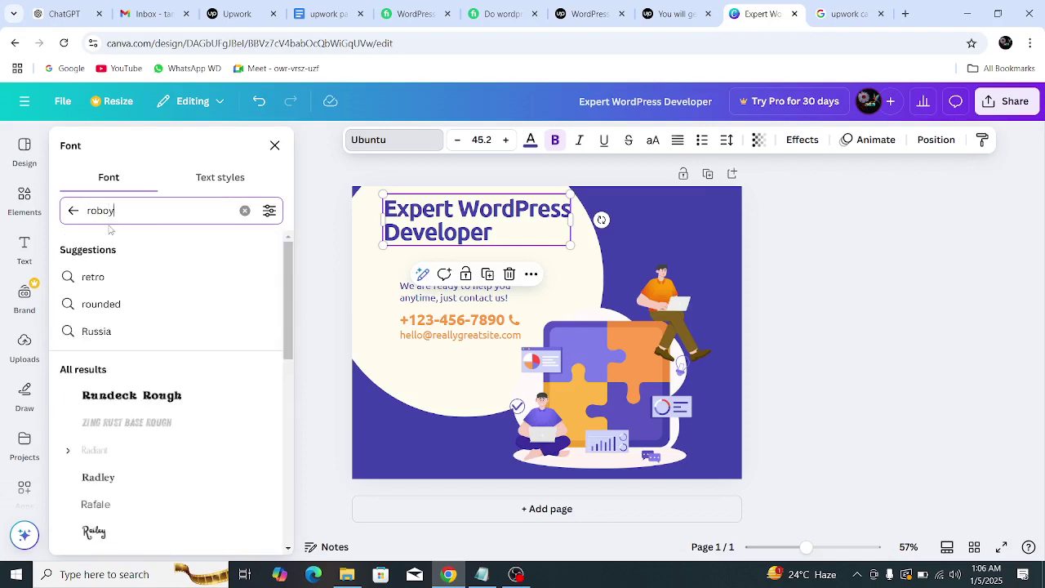
key("BackSpace")
type("t")
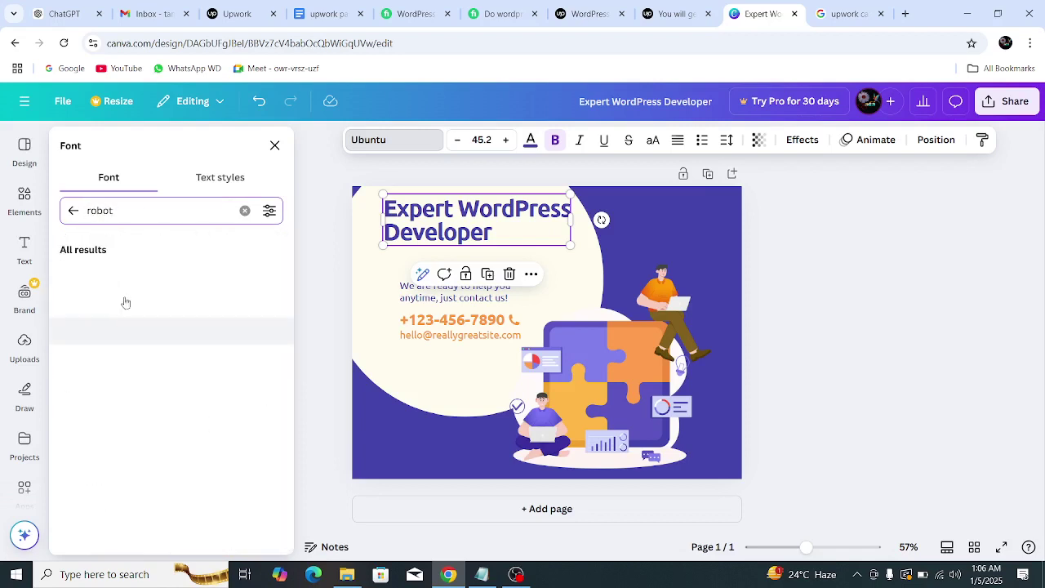
left_click(124, 277)
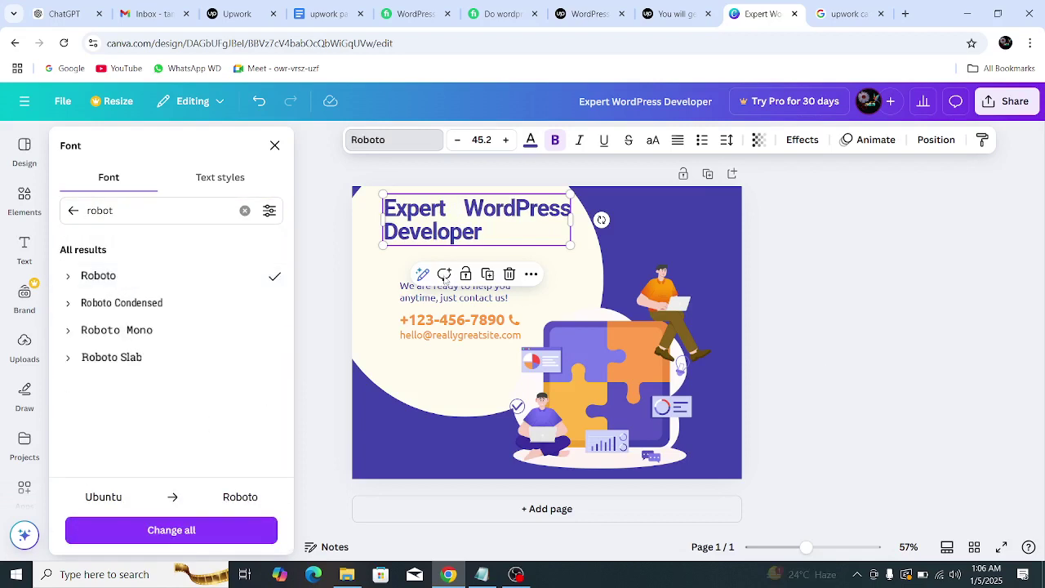
- Try to close the wide gap between "Expert" and "WordPress" by deleting the space in the heading text
left_click(467, 211)
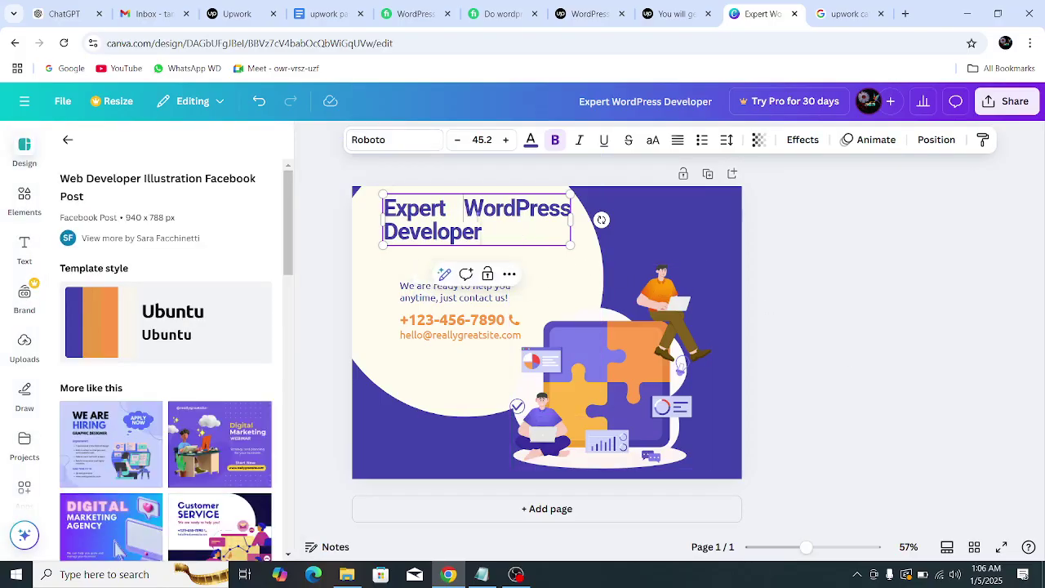
key("BackSpace")
key("BackSpace")
key("BackSpace")
left_click(807, 263)
- Set the heading's letter spacing to 0
left_click(499, 221)
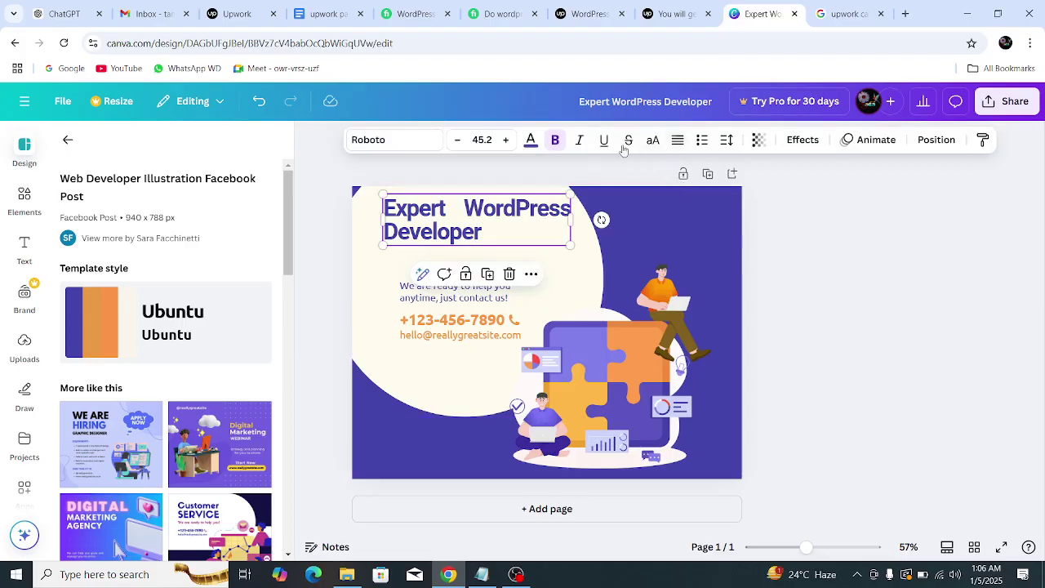
left_click(726, 140)
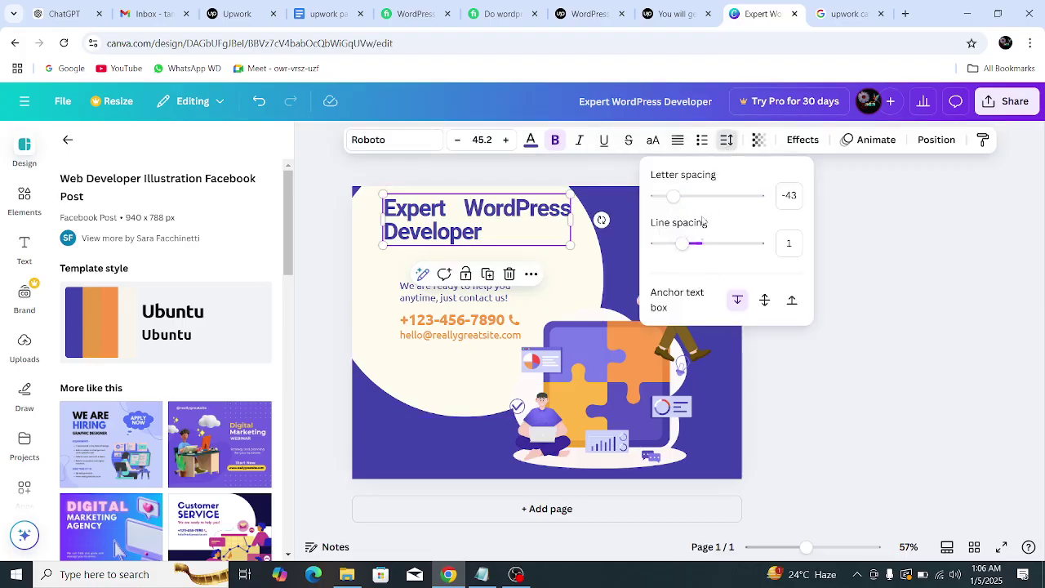
left_click(677, 200)
left_click_drag(677, 207, 674, 209)
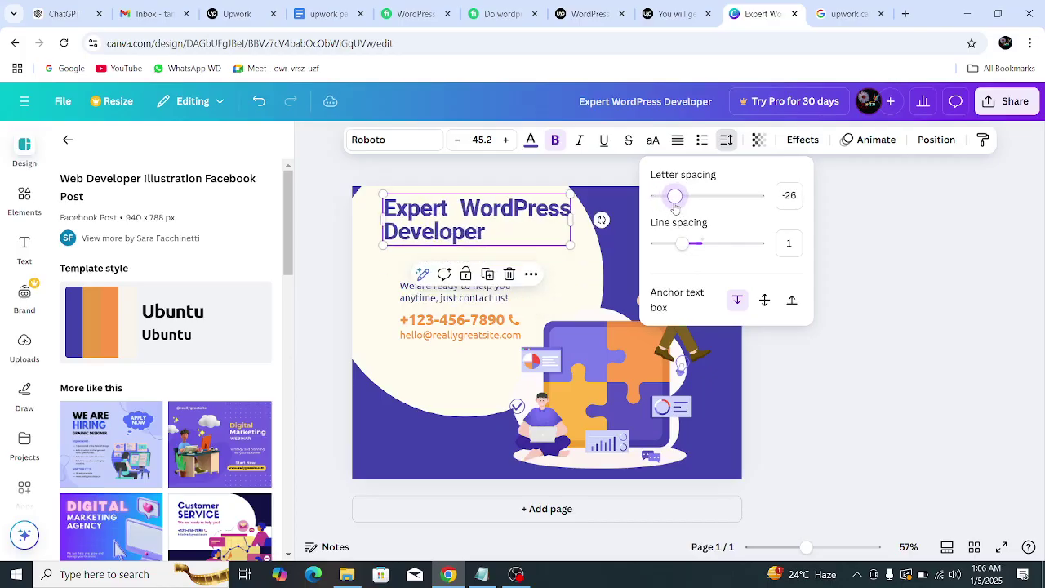
left_click(789, 197)
key("Up")
key("Up")
key("Up")
key("Up")
key("Up")
key("Up")
key("Up")
key("Up")
key("Up")
key("Up")
key("Up")
key("Up")
key("Up")
key("Up")
key("Up")
key("Up")
key("Up")
key("Up")
key("Up")
key("Up")
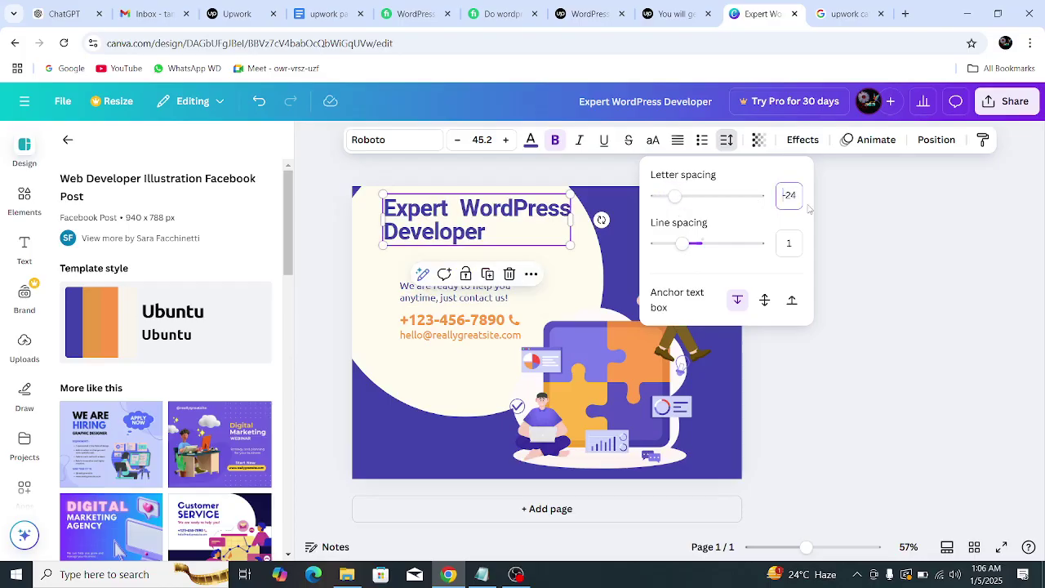
key("Up")
key("Up")
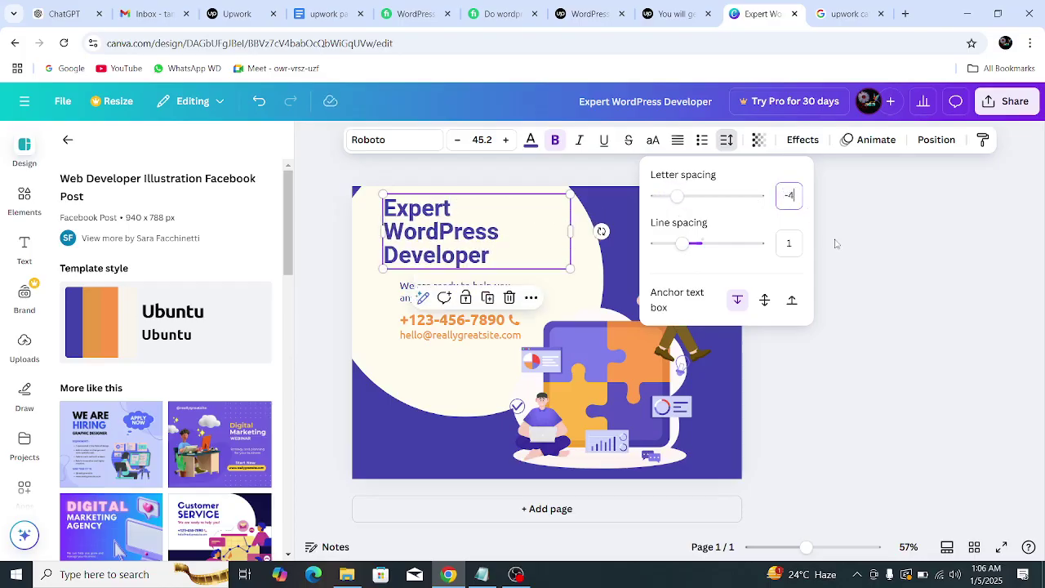
key("Up")
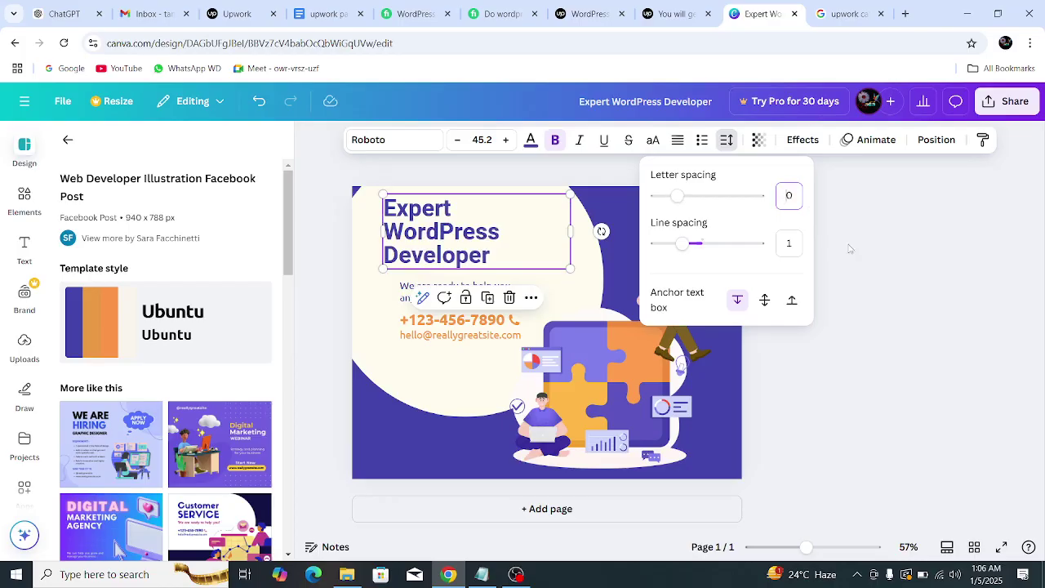
key("Escape")
- Widen the heading's text box slightly so "Expert WordPress" fits on one line, and shift the heading slightly down
mouse_move(574, 238)
left_mouse_down()
mouse_move(602, 239)
mouse_move(578, 236)
left_mouse_up()
left_click(786, 275)
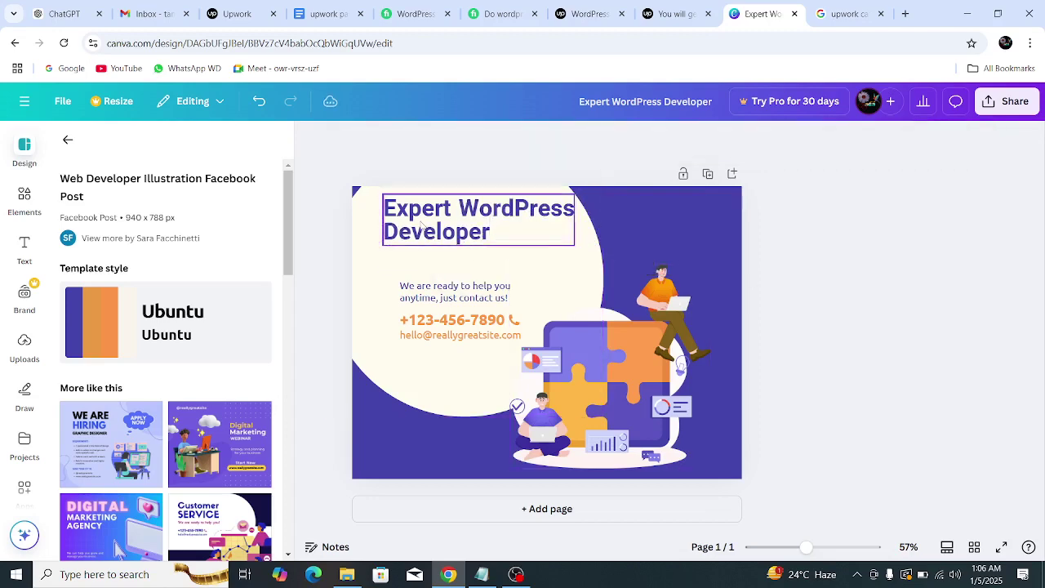
left_click(443, 238)
left_click(851, 275)
left_click(523, 229)
left_click_drag(523, 228, 522, 233)
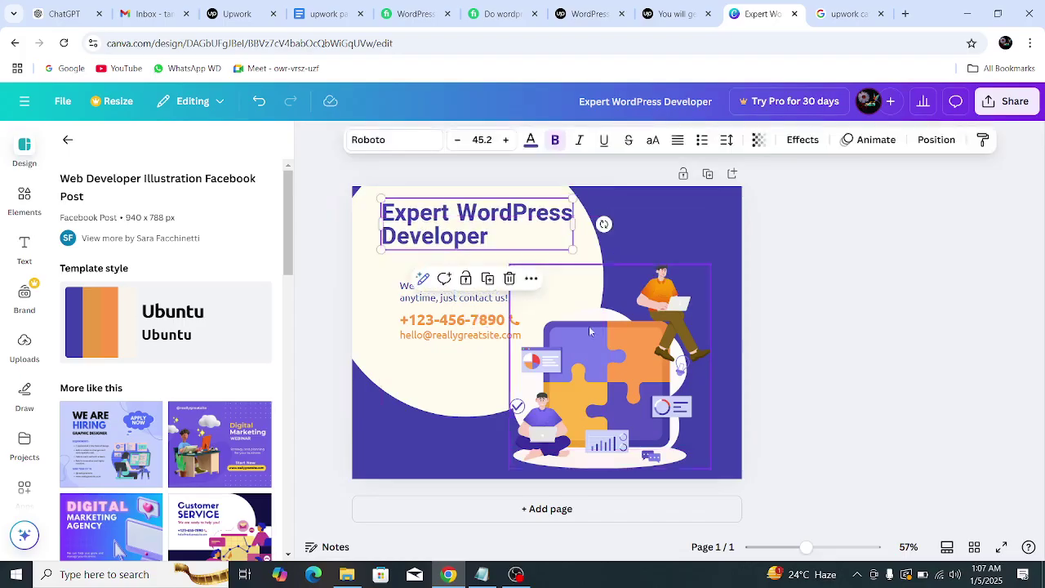
- Delete the "We are ready to help you anytime, just contact us!" text from the design
left_click(470, 299)
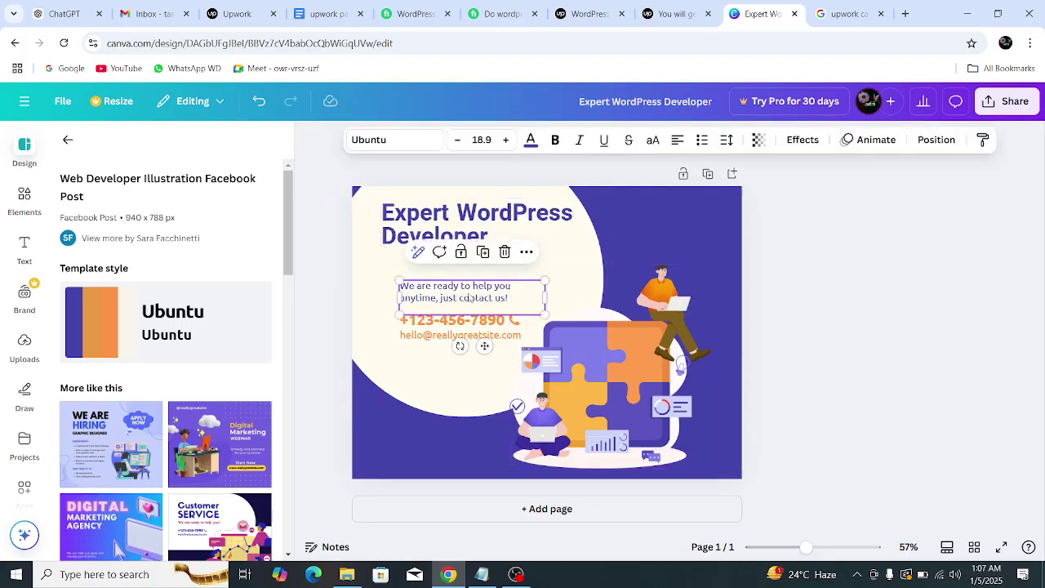
key("Delete")
left_click(487, 239)
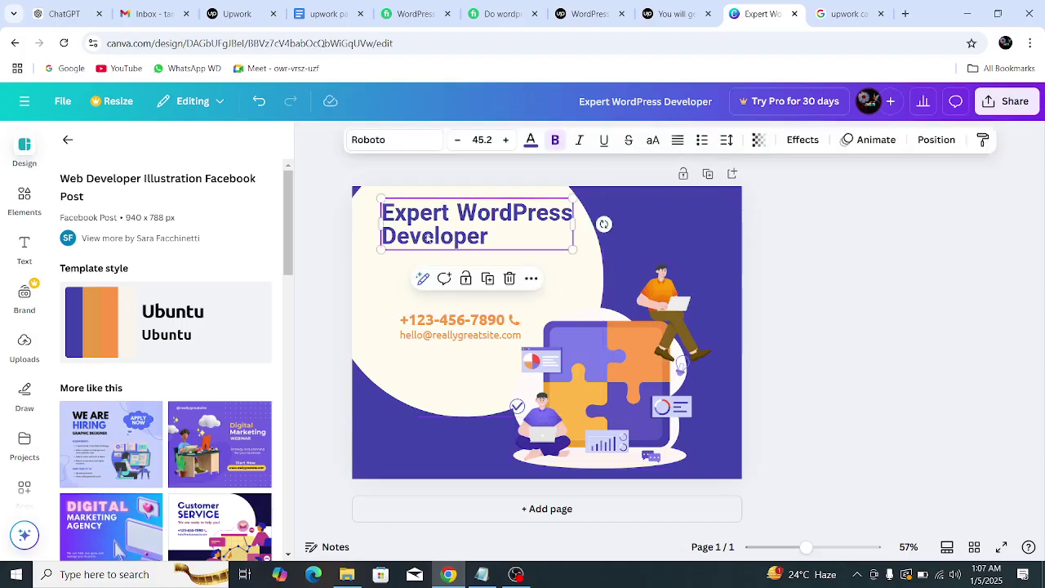
left_click(530, 279)
left_click(573, 395)
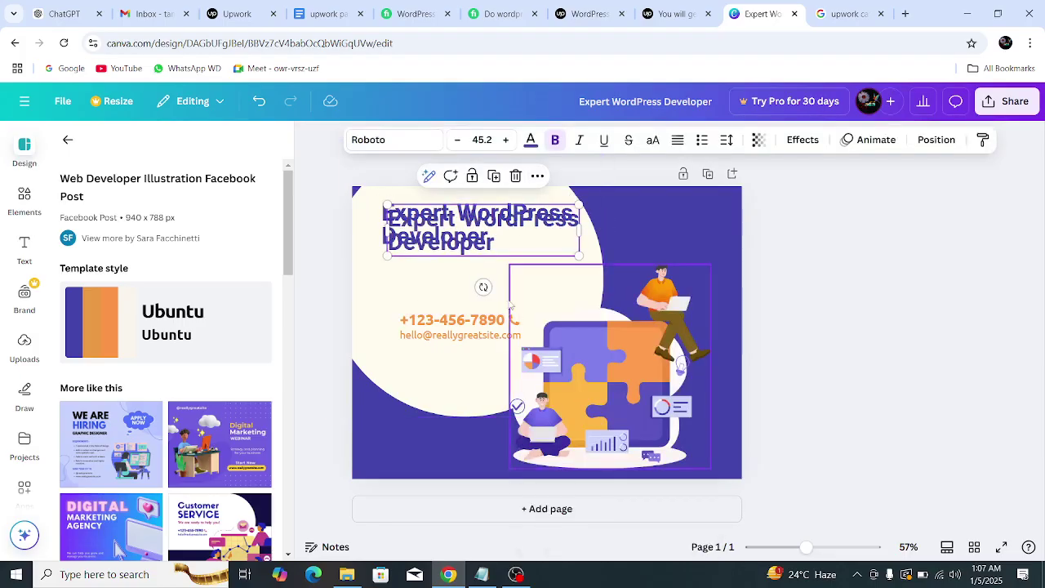
left_click_drag(490, 247, 483, 288)
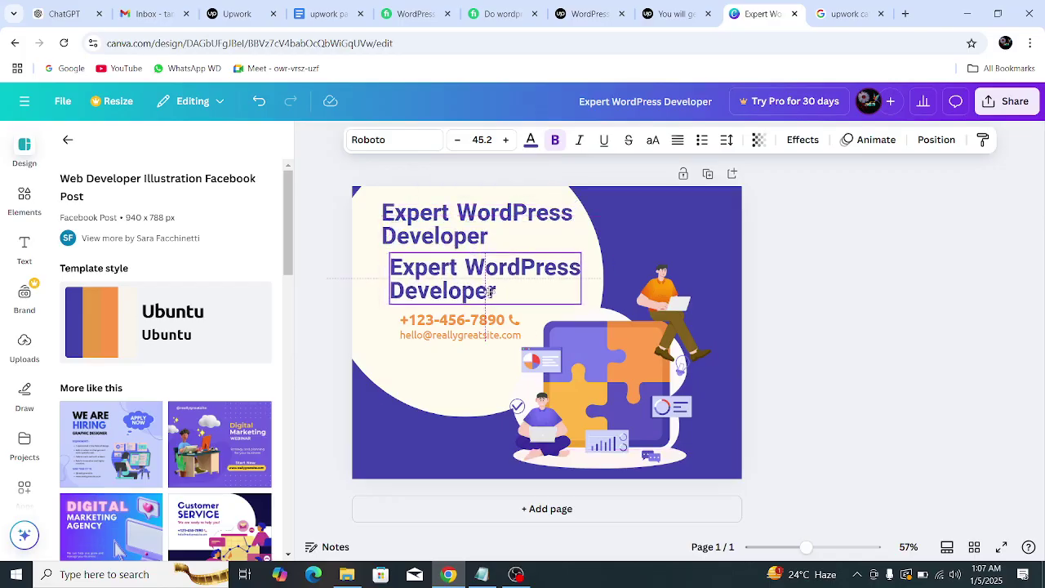
left_click(457, 139)
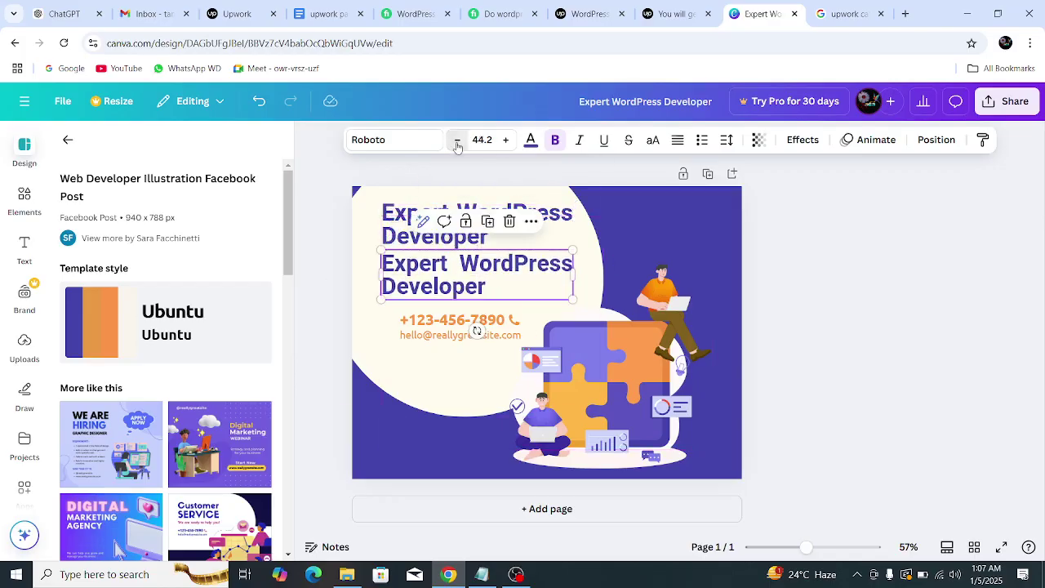
left_click(457, 139)
left_click(457, 140)
left_click(457, 139)
left_click(458, 139)
left_click(457, 140)
left_click(457, 140)
left_click(457, 140)
left_click(457, 139)
left_click(457, 139)
left_click(457, 139)
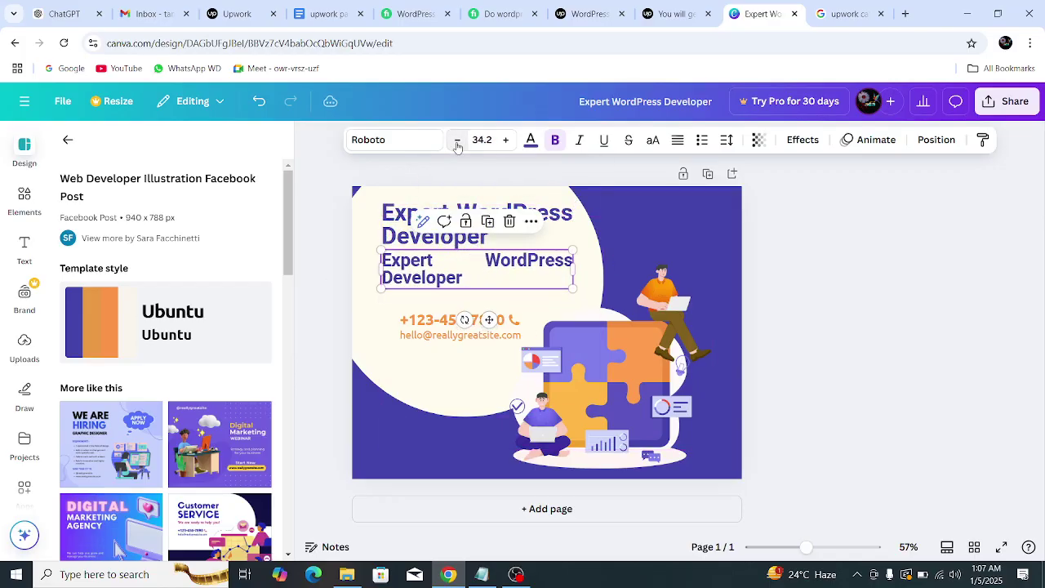
double_click(471, 279)
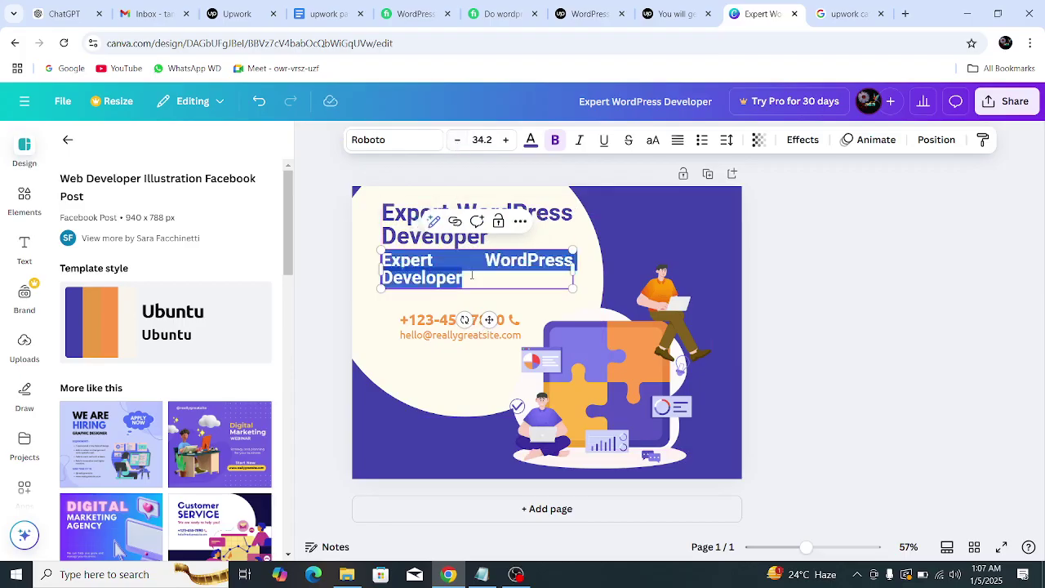
key("BackSpace")
left_click(796, 298)
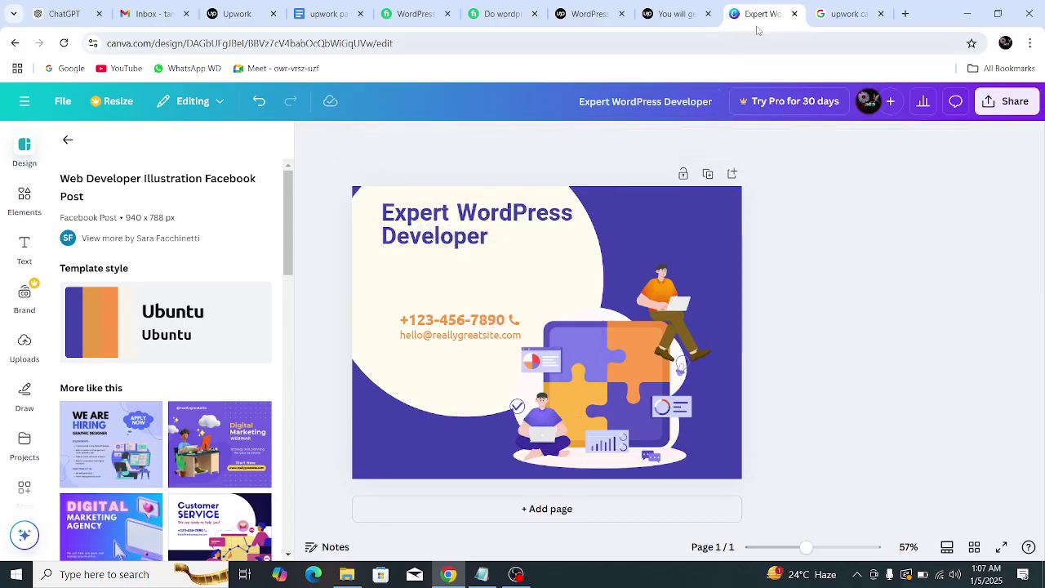
- Switch to ChatGPT and copy "SEO & Speed Optimization" from the first main title idea
left_click(824, 13)
left_click(61, 14)
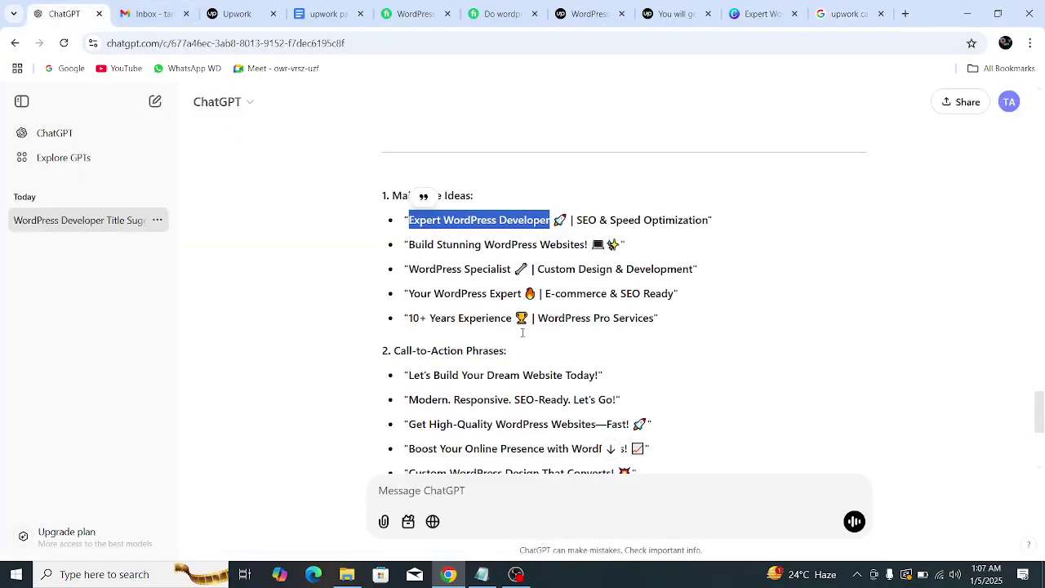
left_click(665, 312)
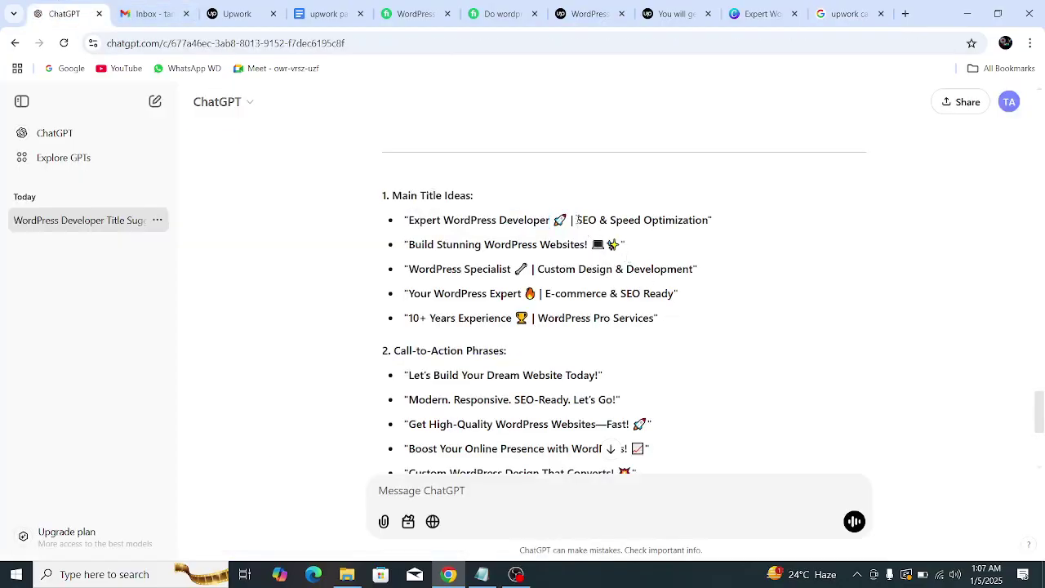
left_click_drag(577, 220, 707, 224)
key("ctrl+c")
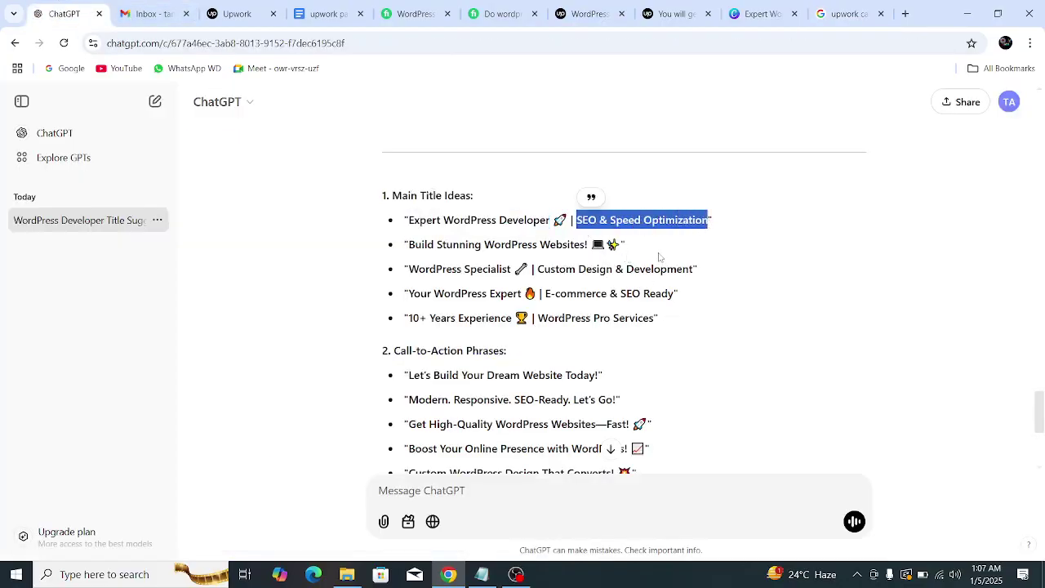
- Return to the Canva design, duplicate the "Expert WordPress Developer" heading and place the copy directly below the original
left_click(752, 22)
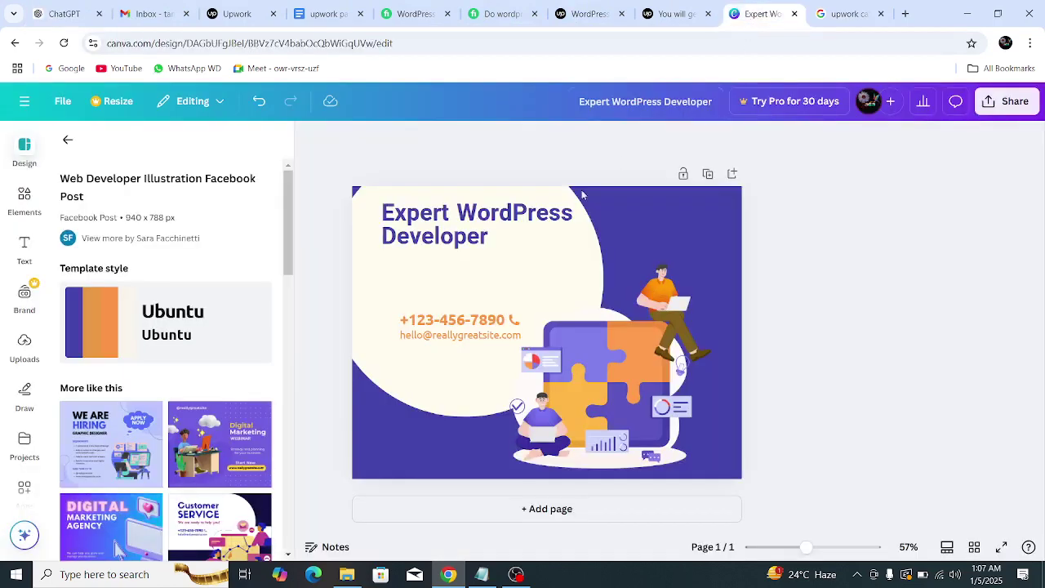
left_click(440, 262)
left_click(450, 244)
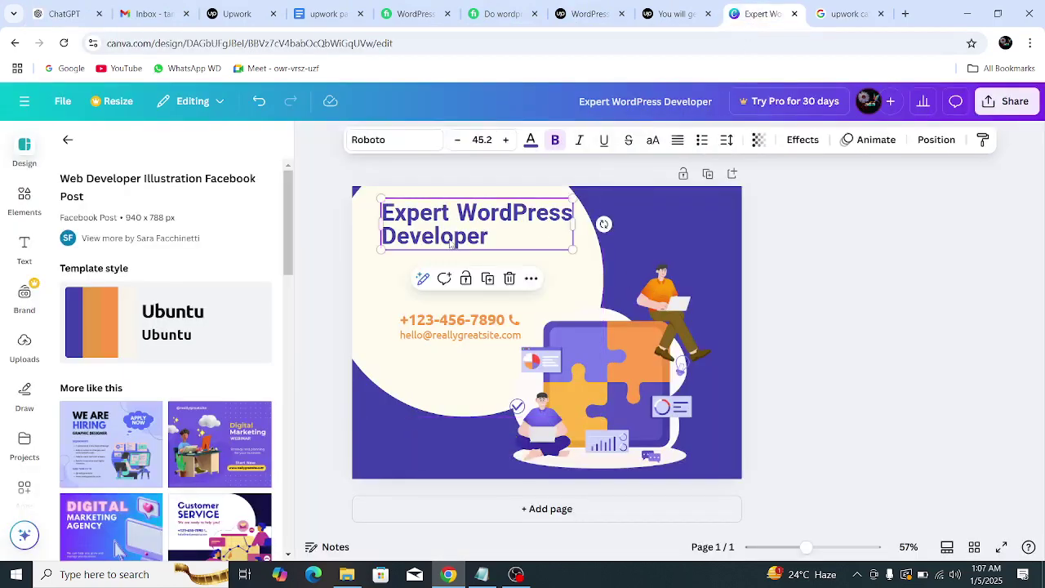
left_click(531, 278)
left_click(571, 396)
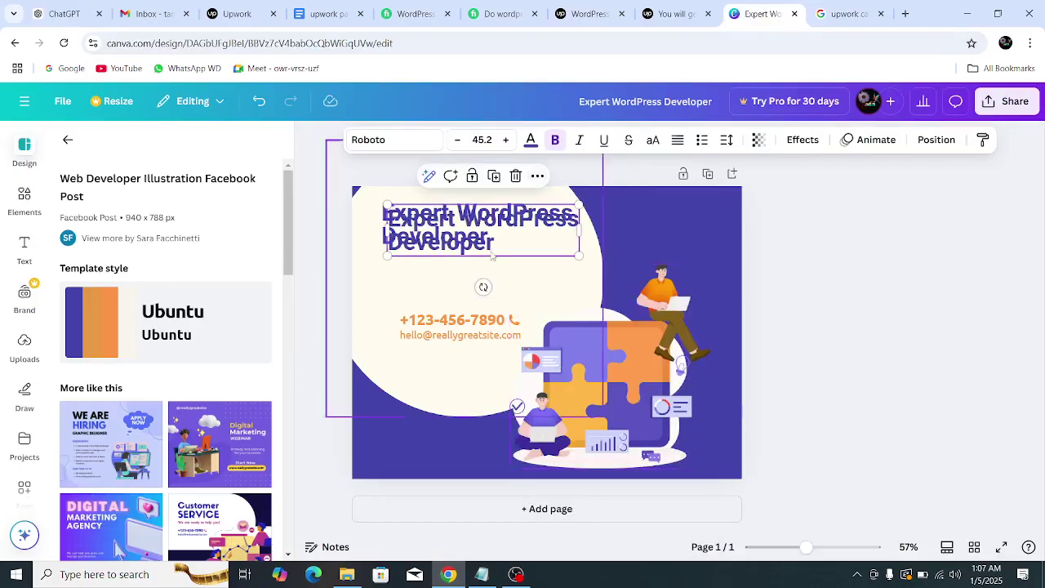
left_click_drag(482, 246, 479, 282)
- Replace the duplicated heading's text with the copied "SEO & Speed Optimization"
triple_click(495, 281)
key("BackSpace")
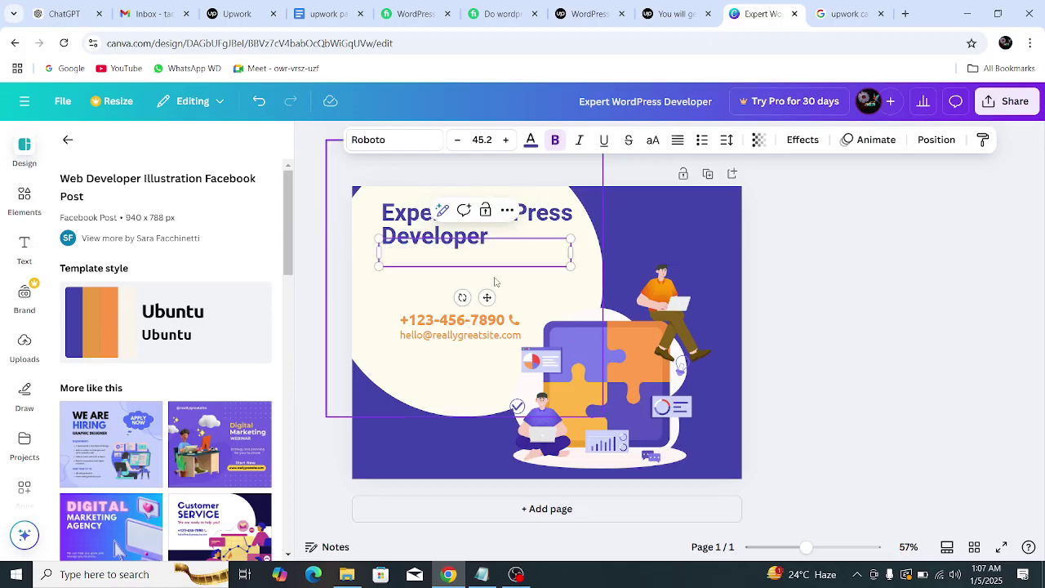
key("ctrl+v")
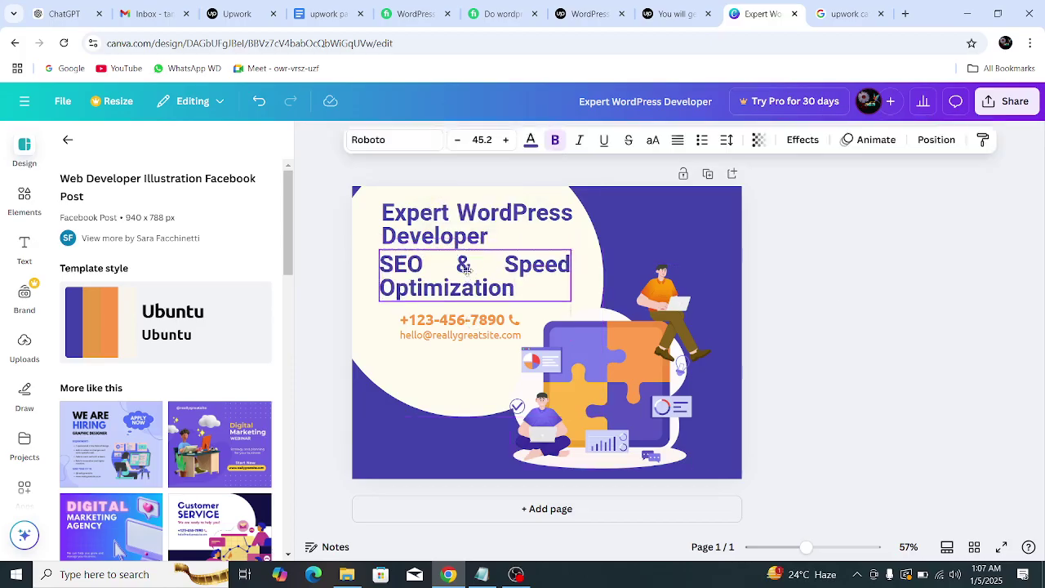
- Remove the spaces around "&" in the subheading to close the wide gaps
left_click(458, 273)
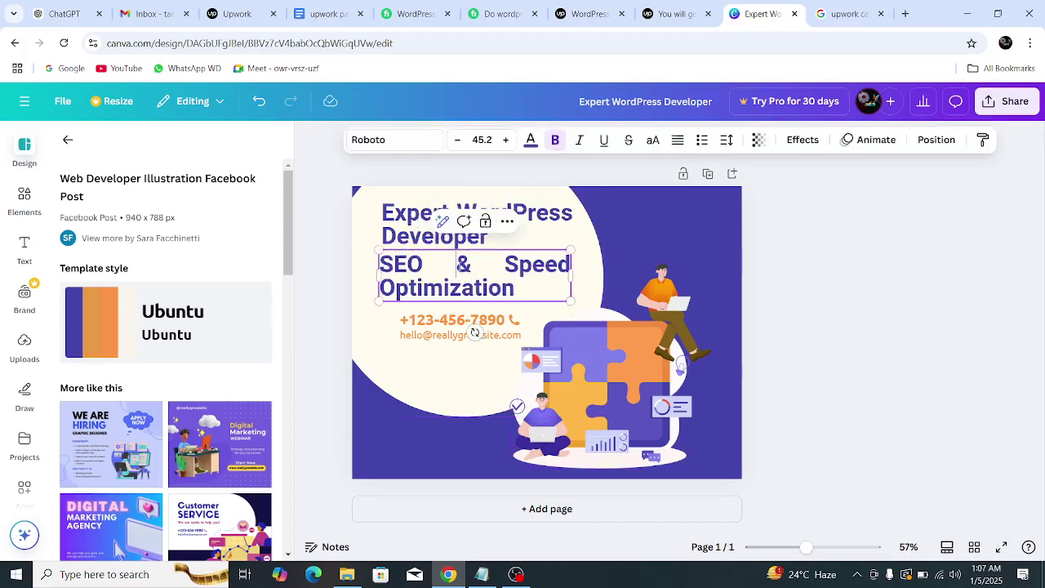
key("BackSpace")
key("BackSpace")
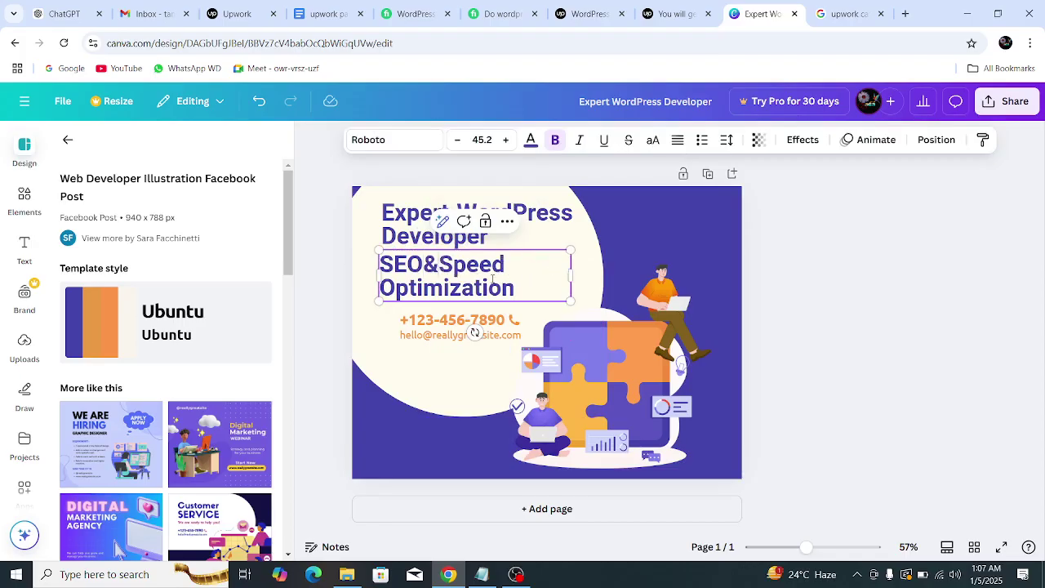
- Try deleting the space between "Speed" and "Optimization" in the subheading, and undo it
left_click(383, 285)
key("Left")
key("Left")
key("Left")
key("BackSpace")
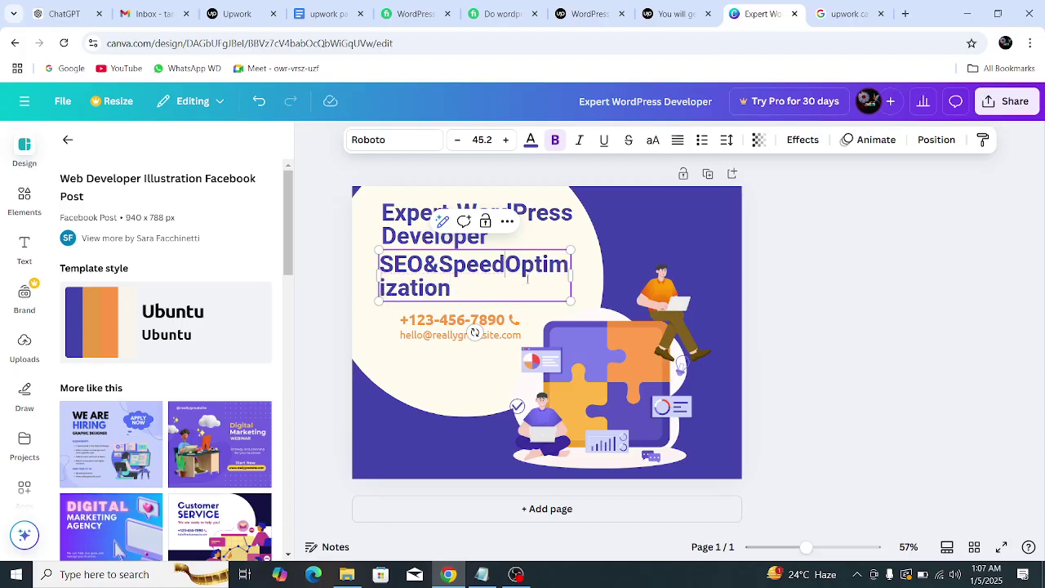
key("ctrl+z")
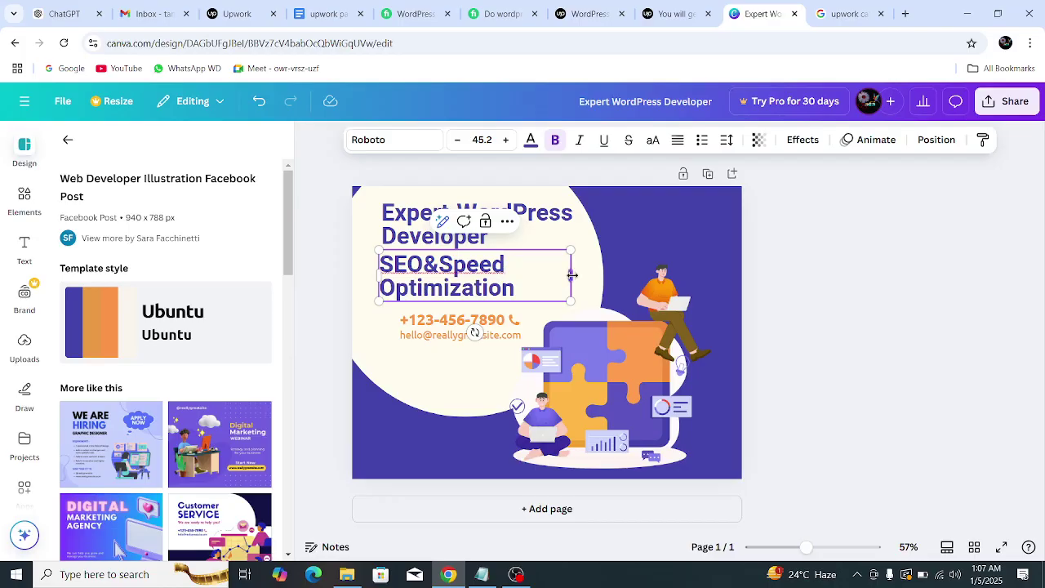
- Widen the subheading's text box to reach the edge of the cream circle
left_click_drag(570, 280, 604, 282)
left_click(763, 280)
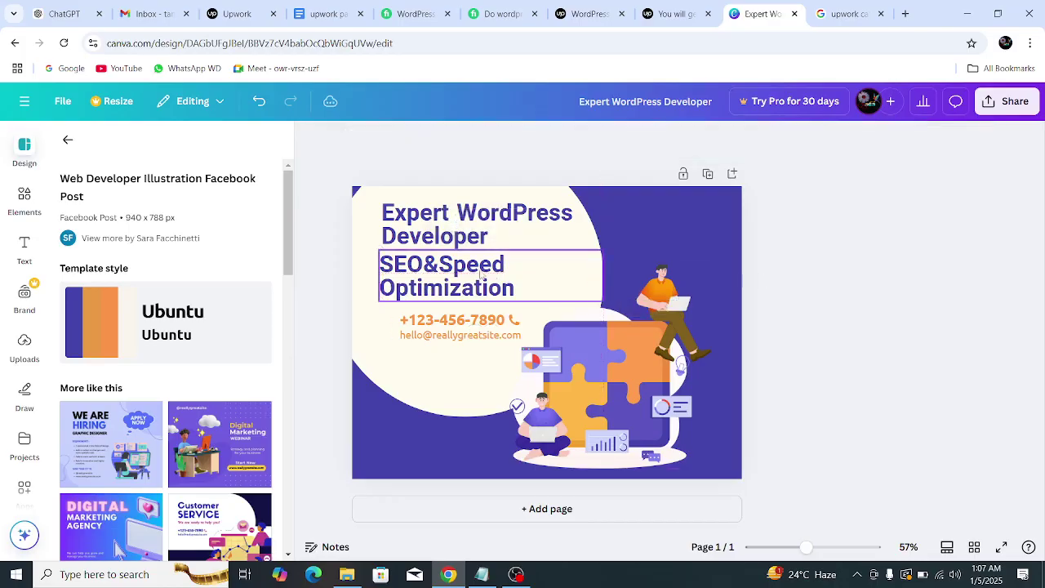
- Try to insert a gap between "SEO" and "&" in the subheading, and remove it again
left_click(430, 263)
double_click(429, 263)
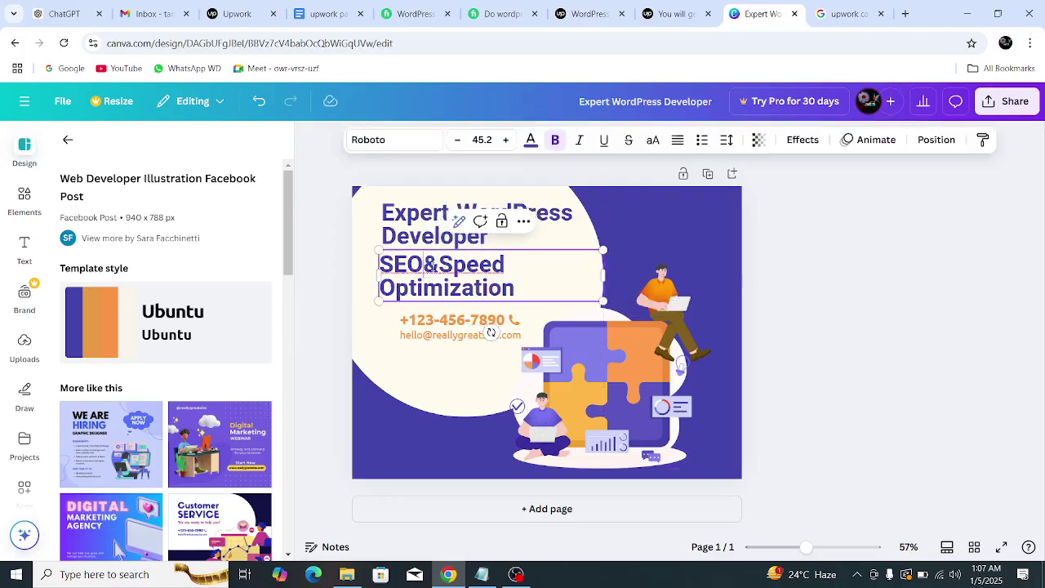
key("Left")
key("Tab")
key("BackSpace")
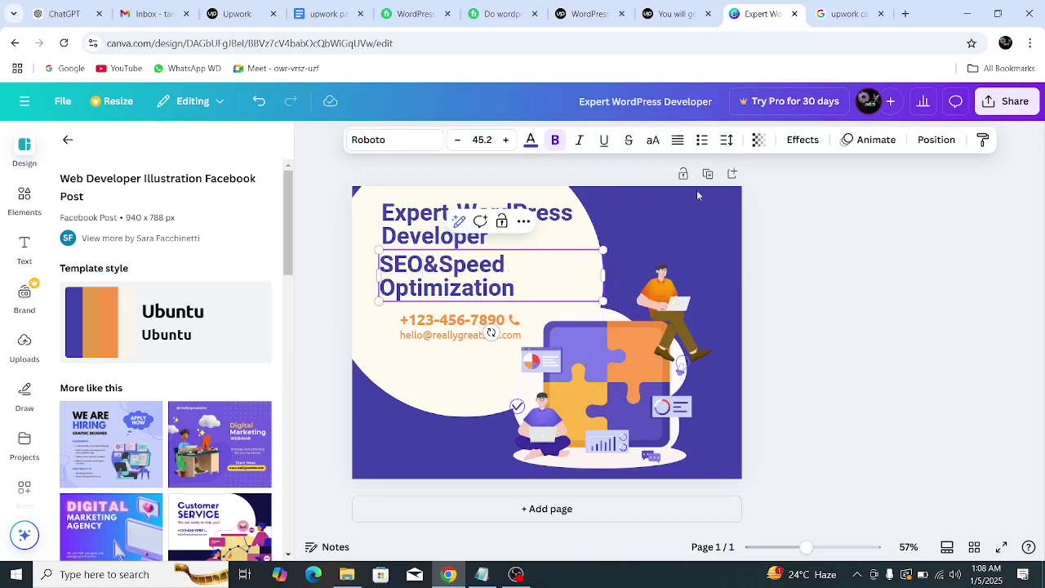
- Set the subheading's line spacing to 1.15
left_click(726, 140)
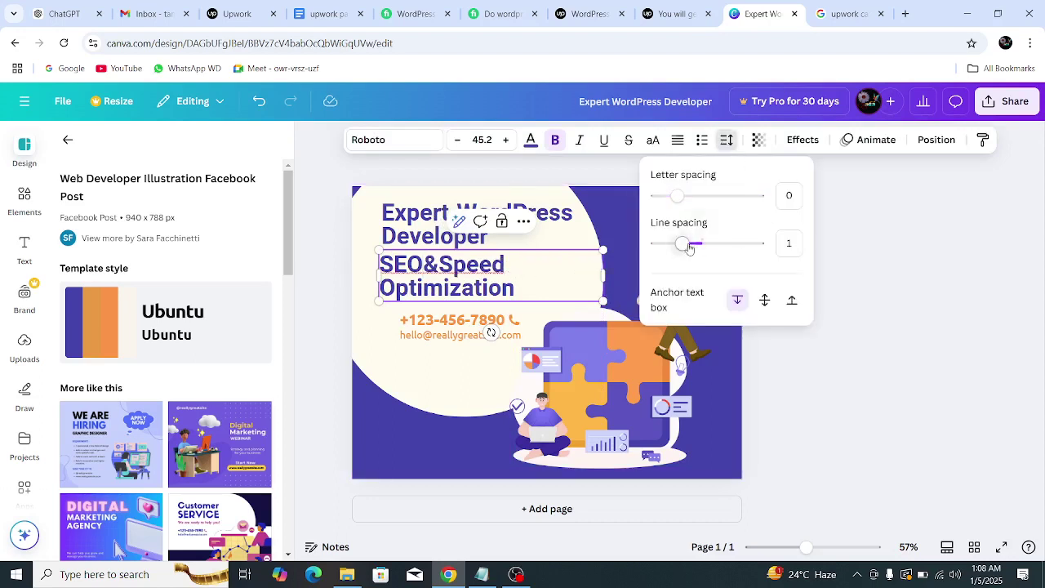
left_click_drag(685, 247, 691, 244)
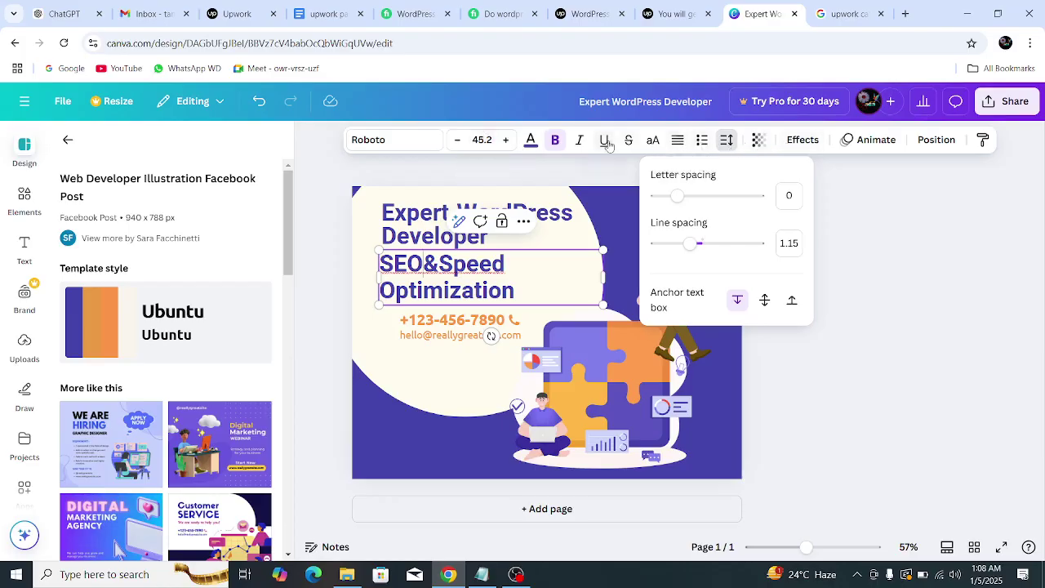
left_click(425, 263)
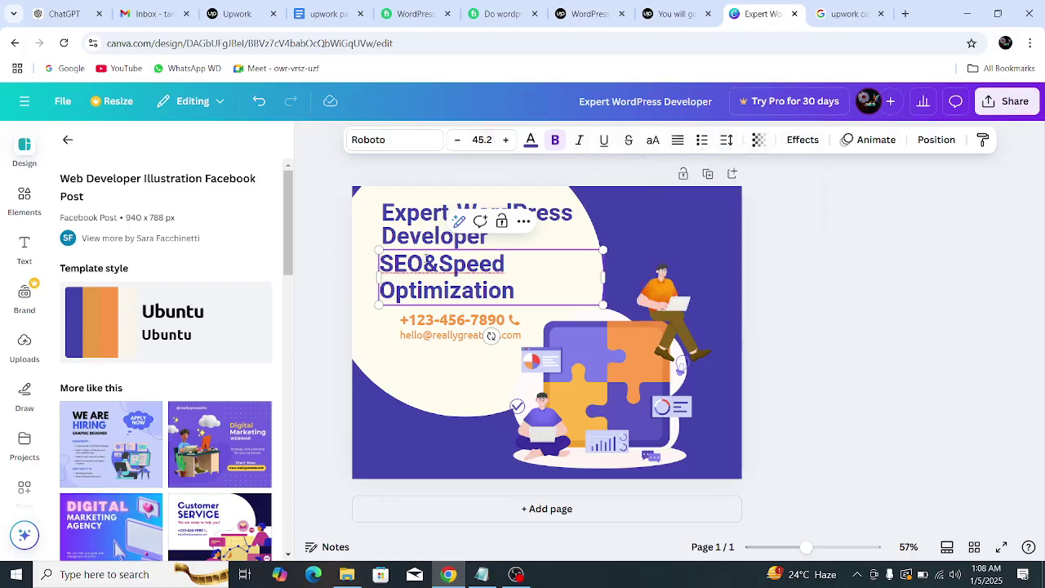
- Reduce the subheading's font size to 34.2 so it fits on one line
left_click(459, 139)
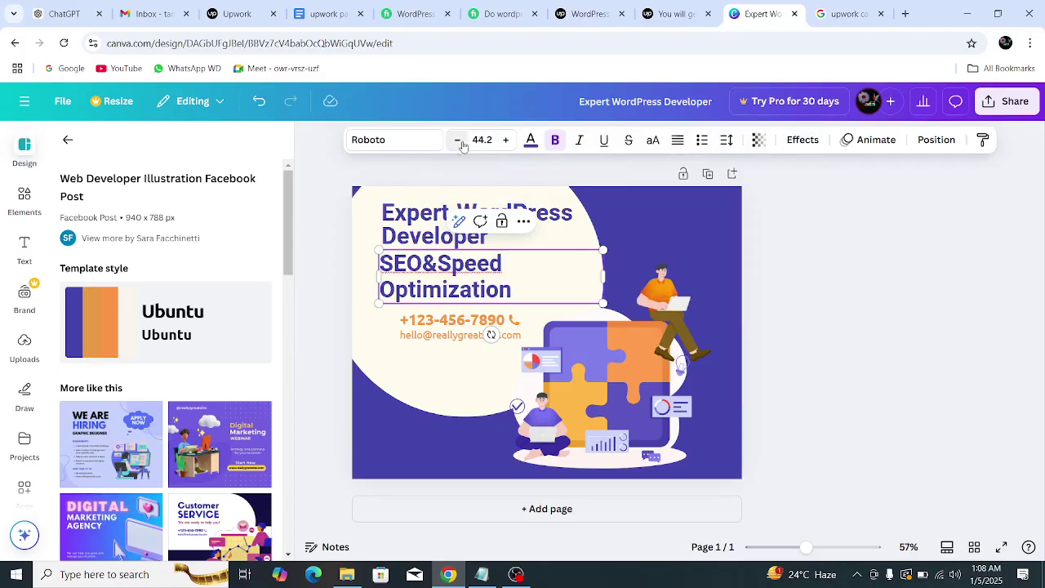
left_click(458, 139)
left_click(458, 139)
left_click(458, 140)
left_click(459, 142)
left_click(460, 142)
left_click(460, 142)
left_click(460, 142)
left_click(459, 142)
left_click(460, 142)
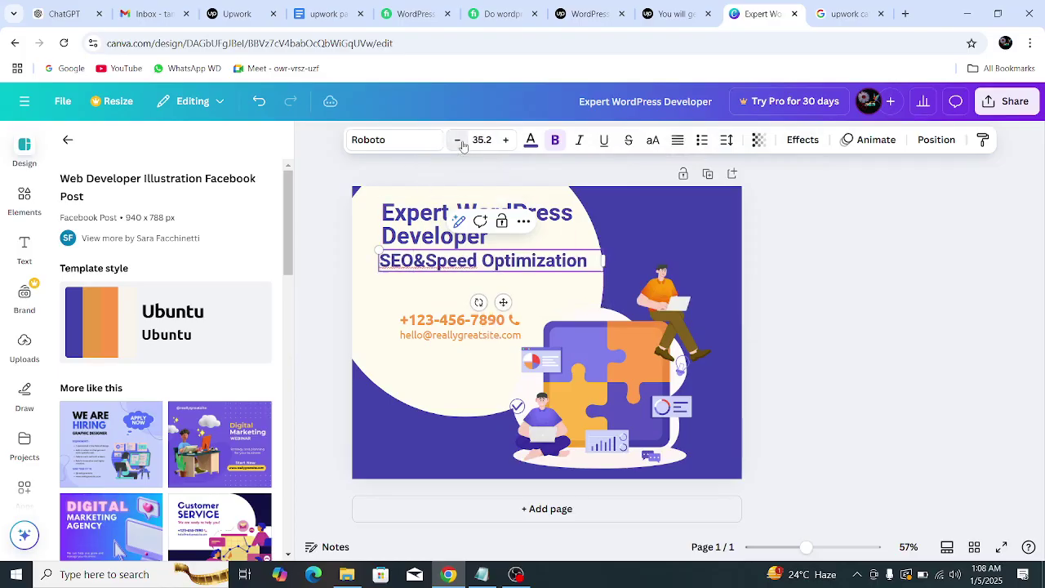
left_click(460, 142)
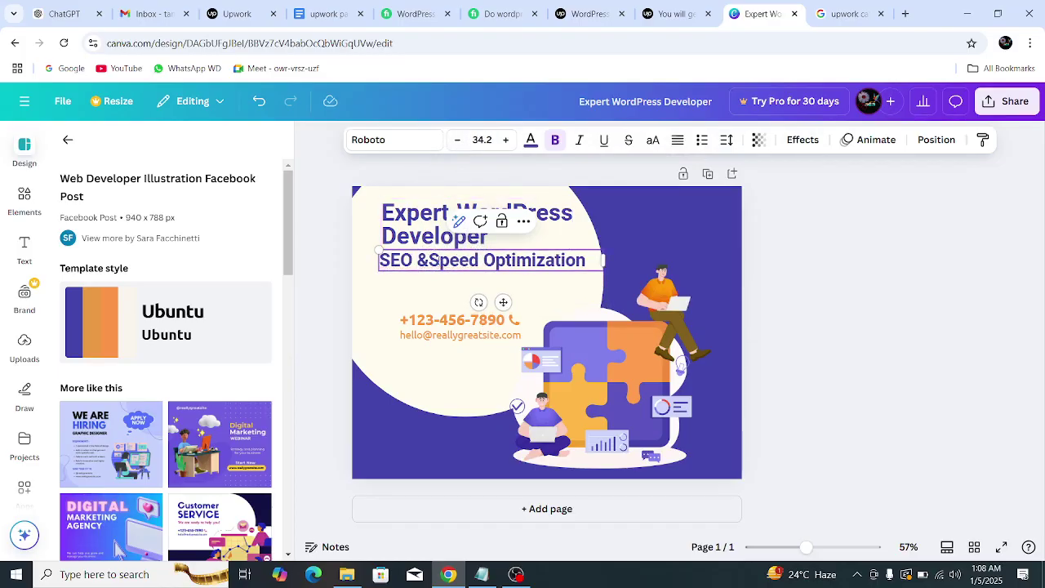
- Put spaces back around "&" so the subheading reads "SEO & Speed Optimization", and shift it slightly down
left_click(418, 262)
left_click(429, 261)
key("Escape")
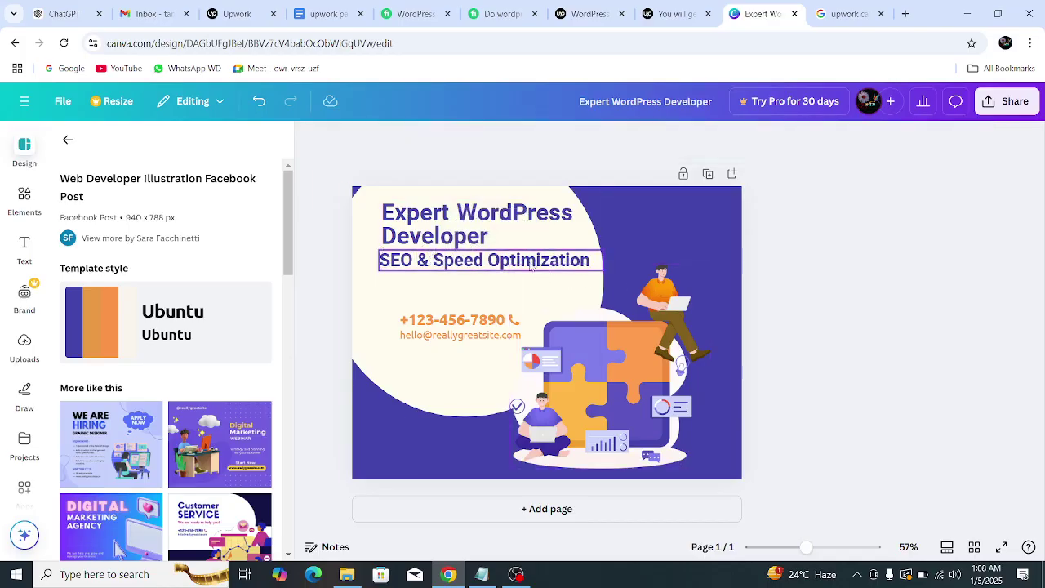
left_click_drag(482, 263, 480, 261)
left_click(820, 377)
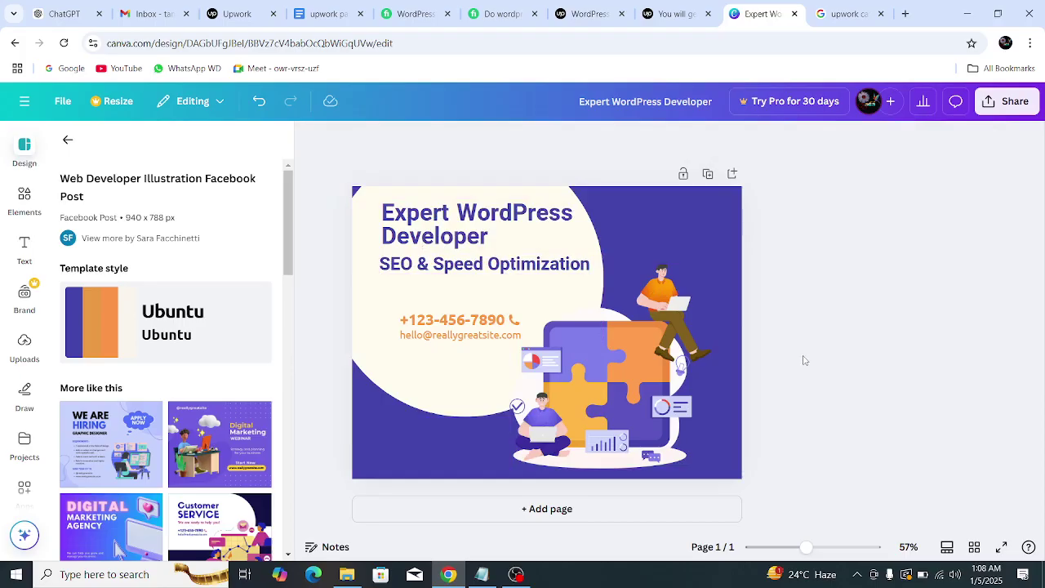
- Delete the placeholder phone number and e-mail address from the design
left_click(488, 320)
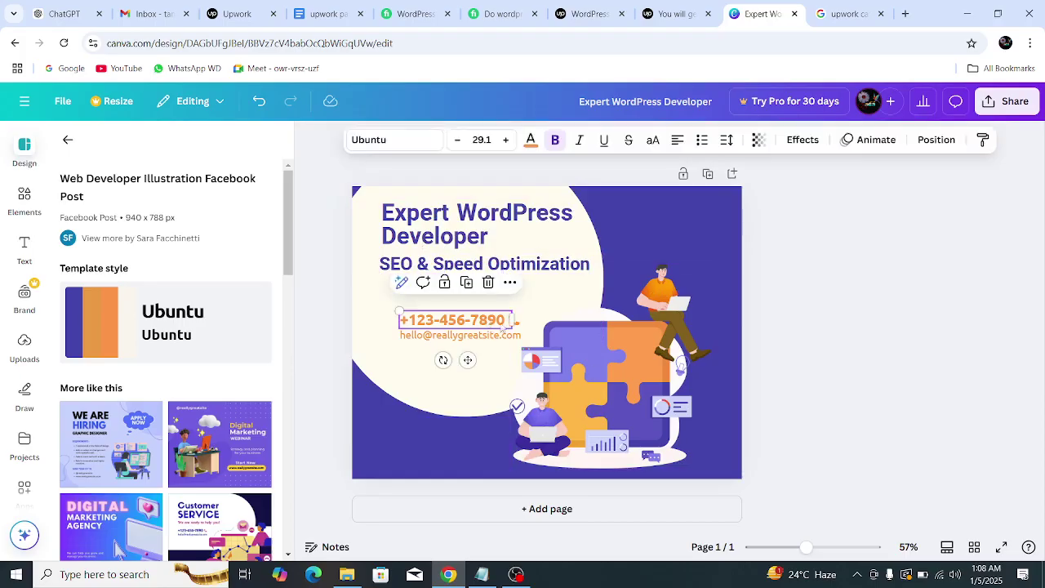
key("Delete")
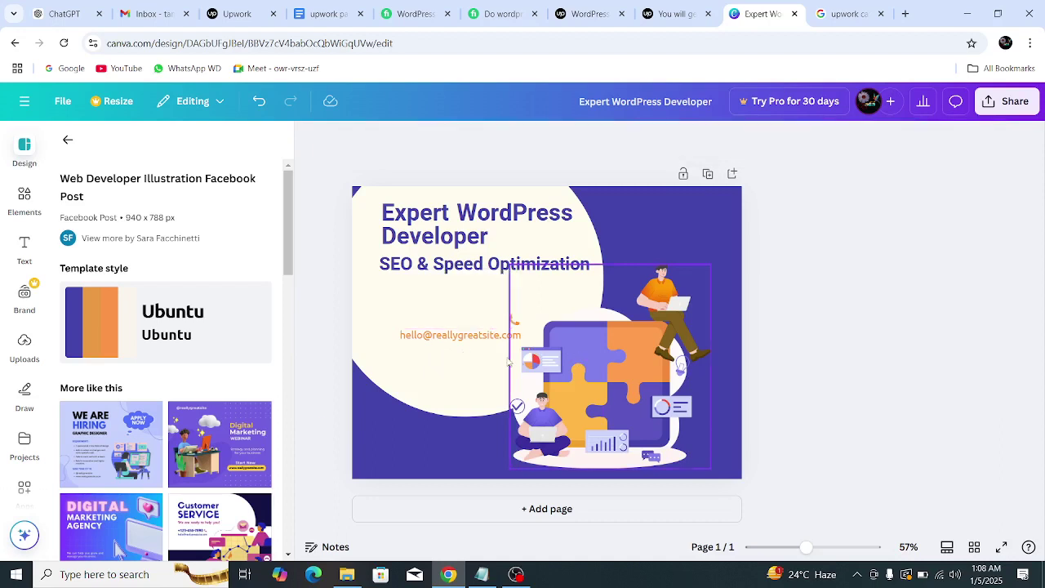
left_click(507, 335)
key("Delete")
- Try to delete the small orange phone icon, and undo the deletion
left_click(513, 319)
key("Delete")
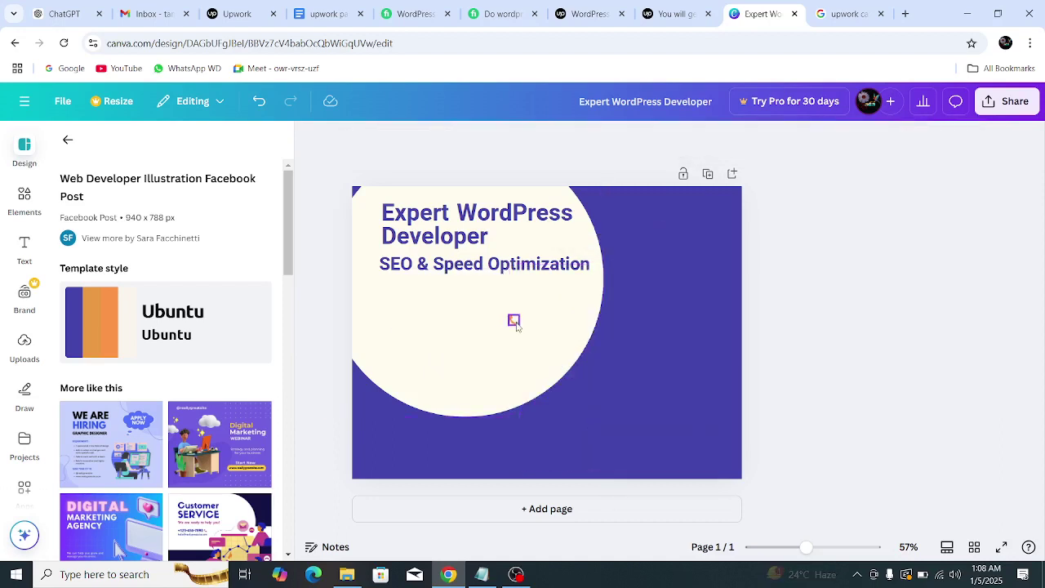
key("ctrl+z")
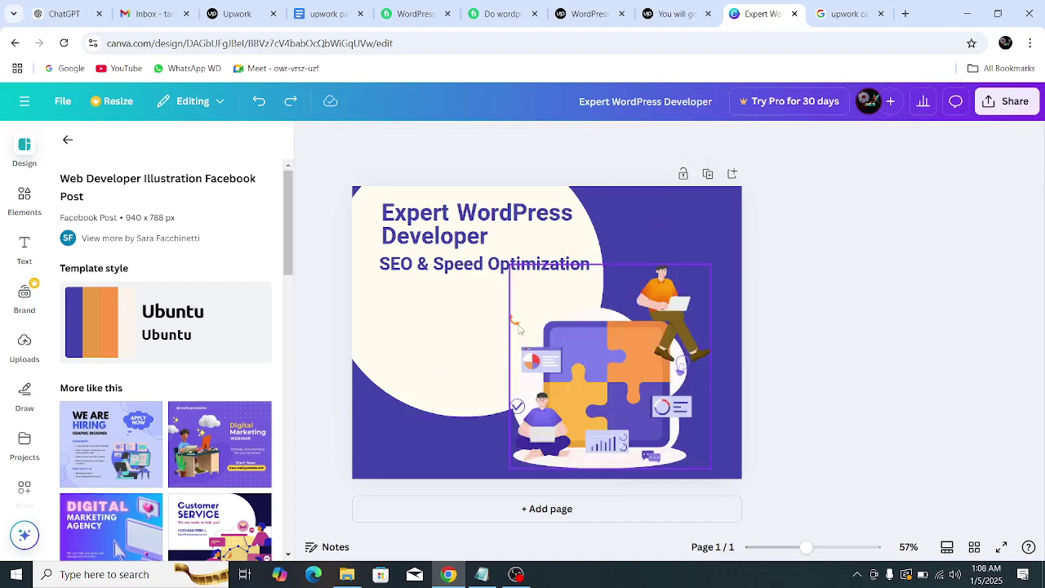
- Move the puzzle illustration right to uncover the small orange phone icon, and delete that icon
left_click(519, 327)
key("ctrl+z")
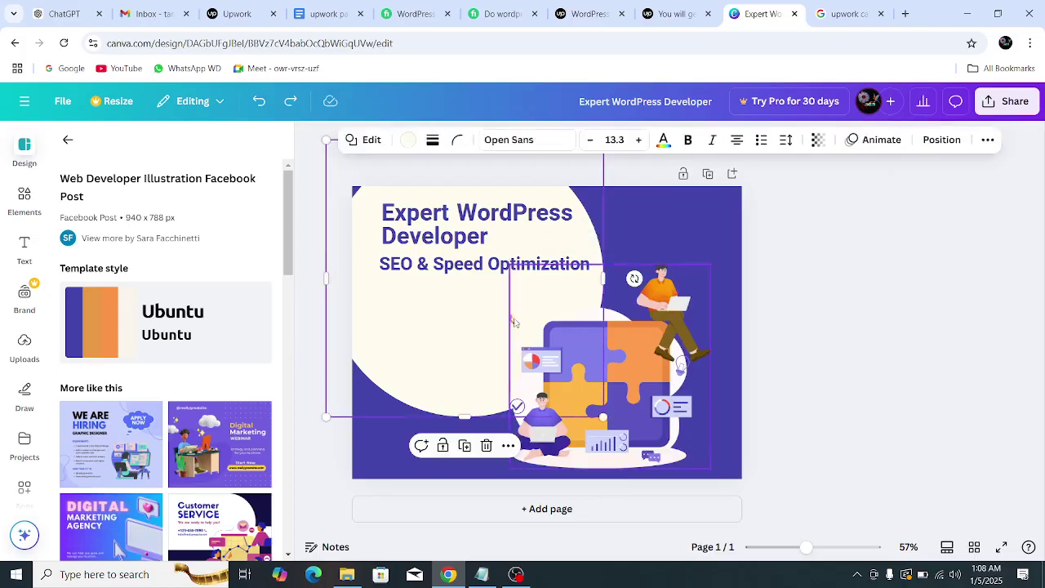
left_click(558, 333)
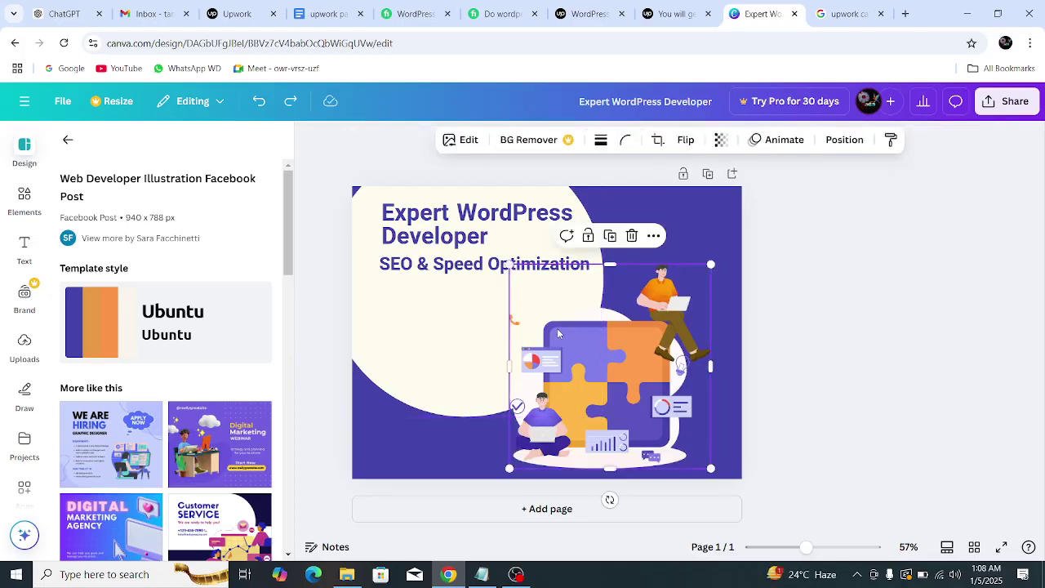
key("shift+Right")
key("shift+Right")
key("shift+Right")
key("shift+Right")
key("shift+Right")
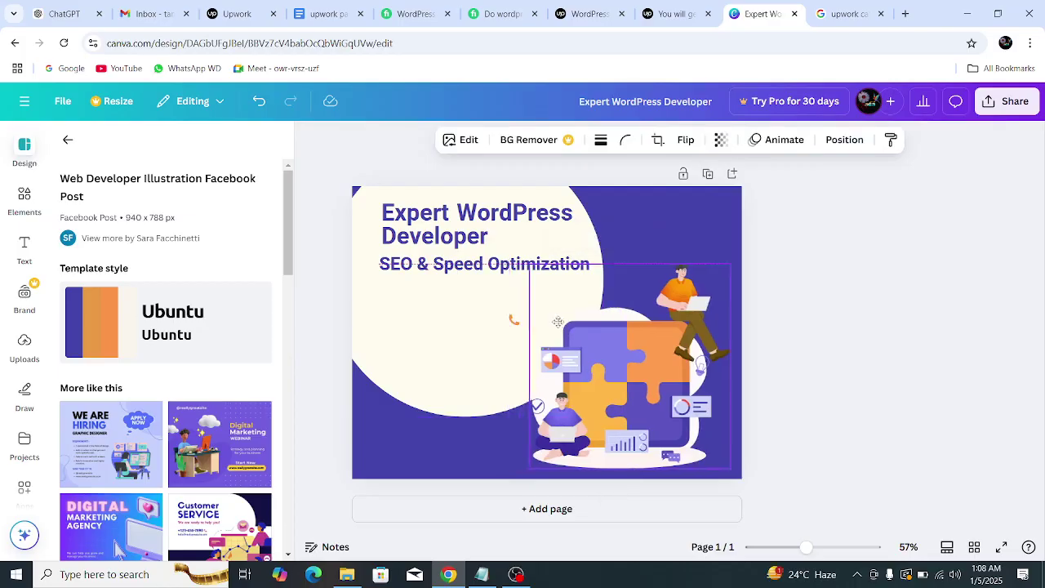
left_click(514, 321)
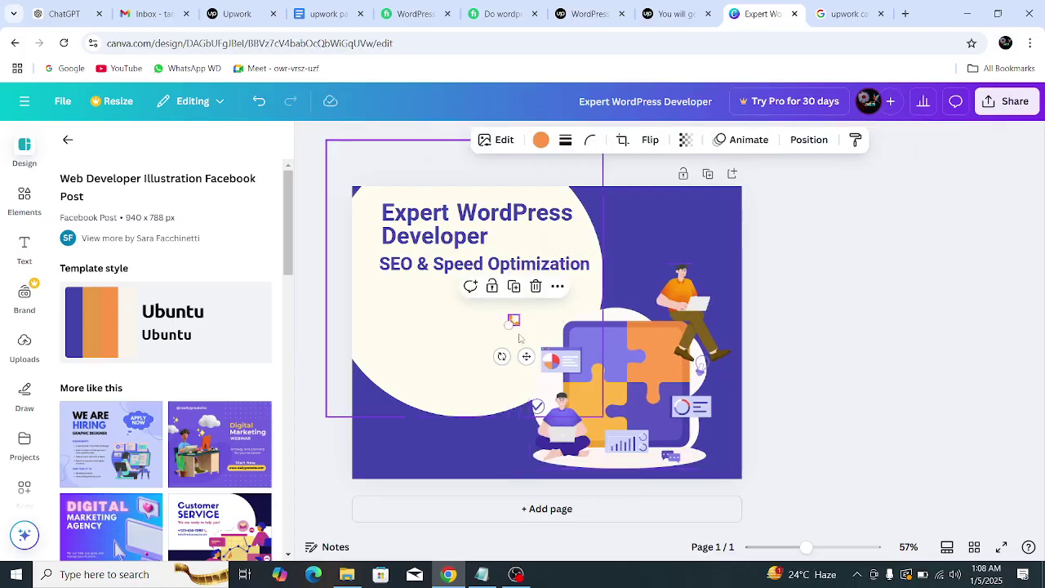
- Move the puzzle illustration slightly back to the left on the cover
left_click(623, 334)
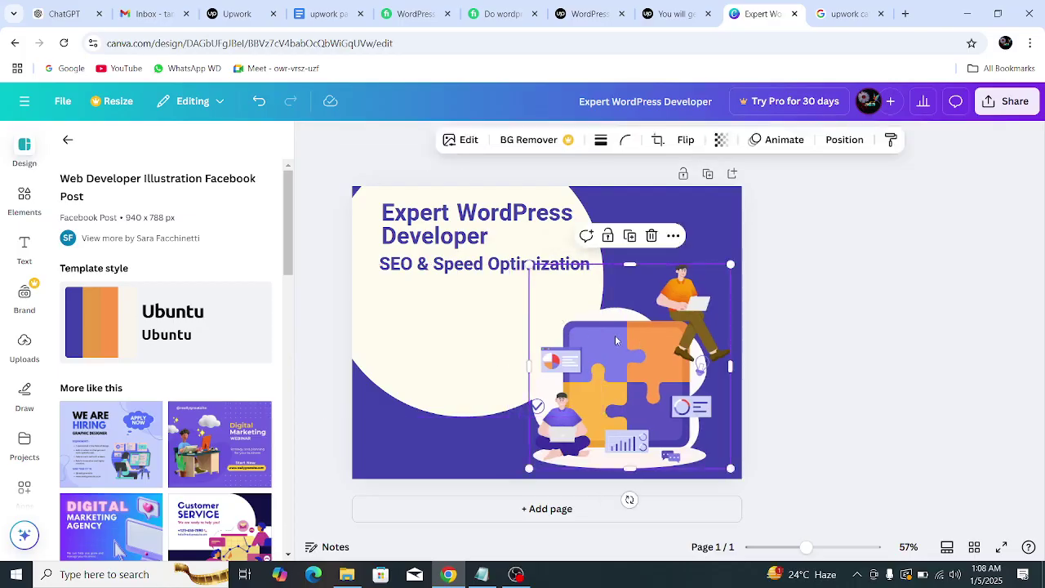
left_click_drag(622, 334, 604, 332)
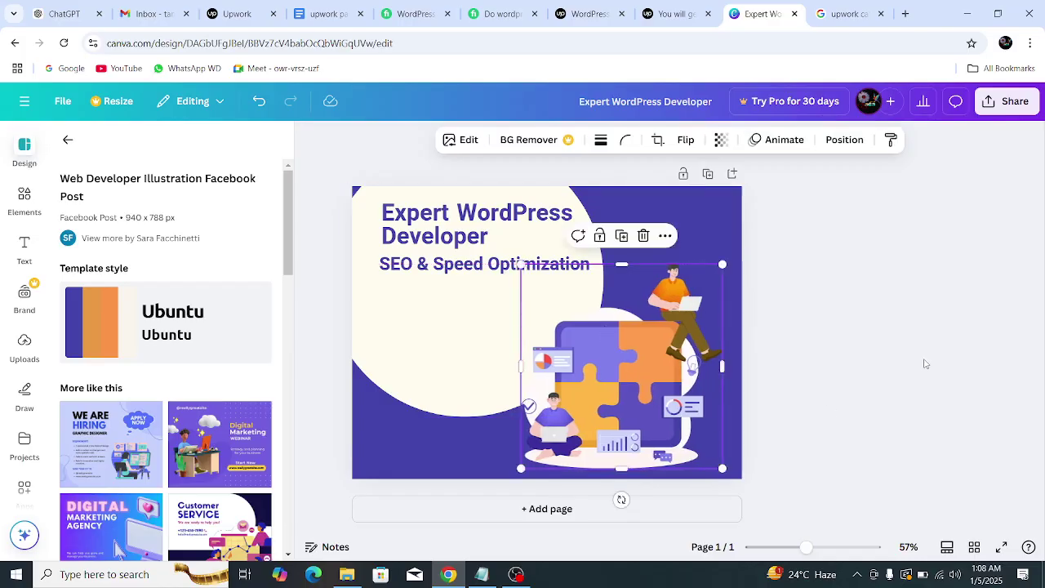
left_click(871, 375)
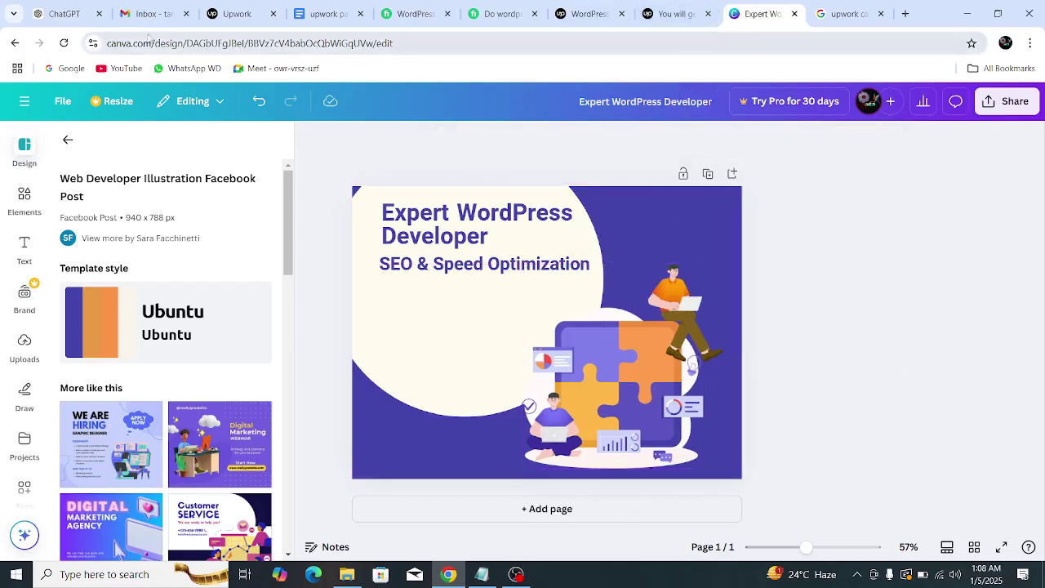
- Switch to ChatGPT and copy the highlight line "Custom Design | SEO-Optimized | Mobile-Friendly"
left_click(65, 14)
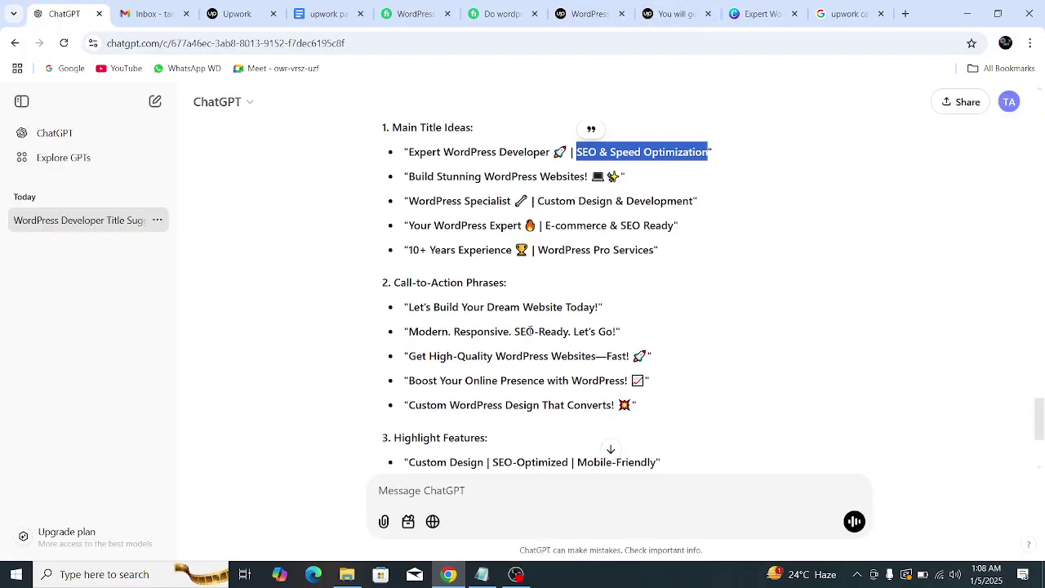
scroll(539, 302, "down", 3)
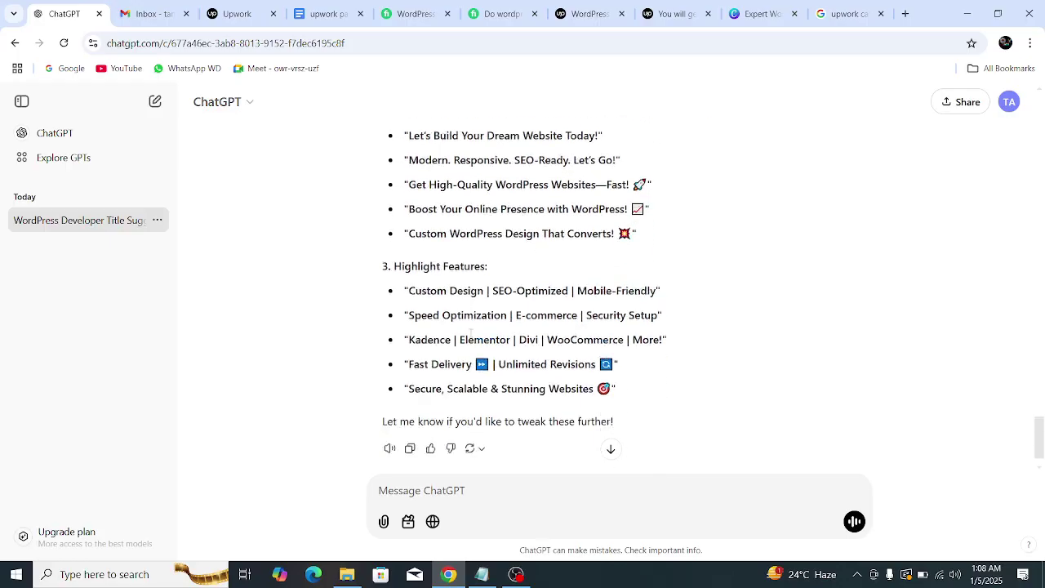
left_click_drag(420, 240, 430, 212)
left_click(487, 283)
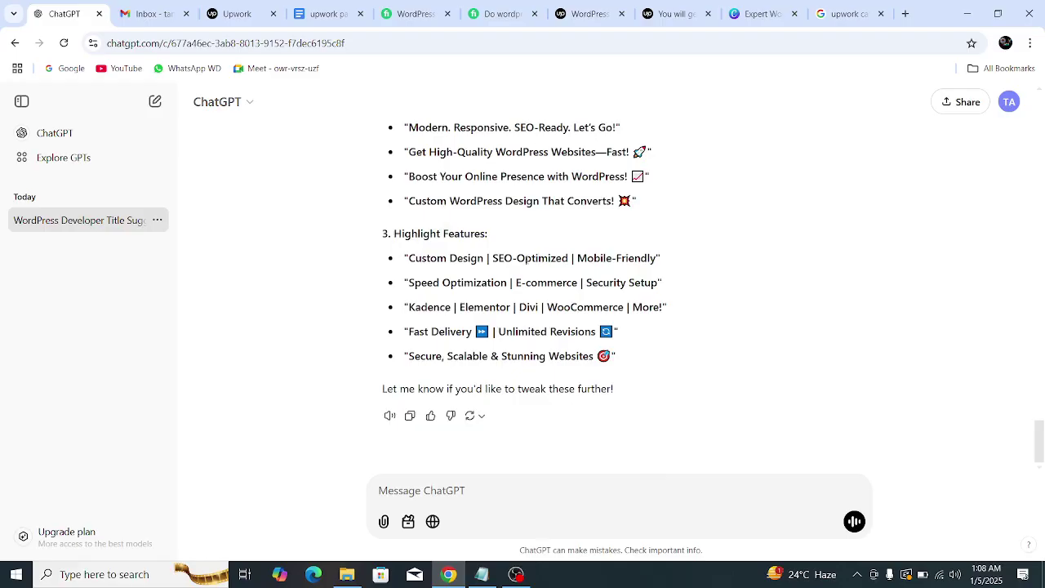
left_click_drag(408, 258, 658, 259)
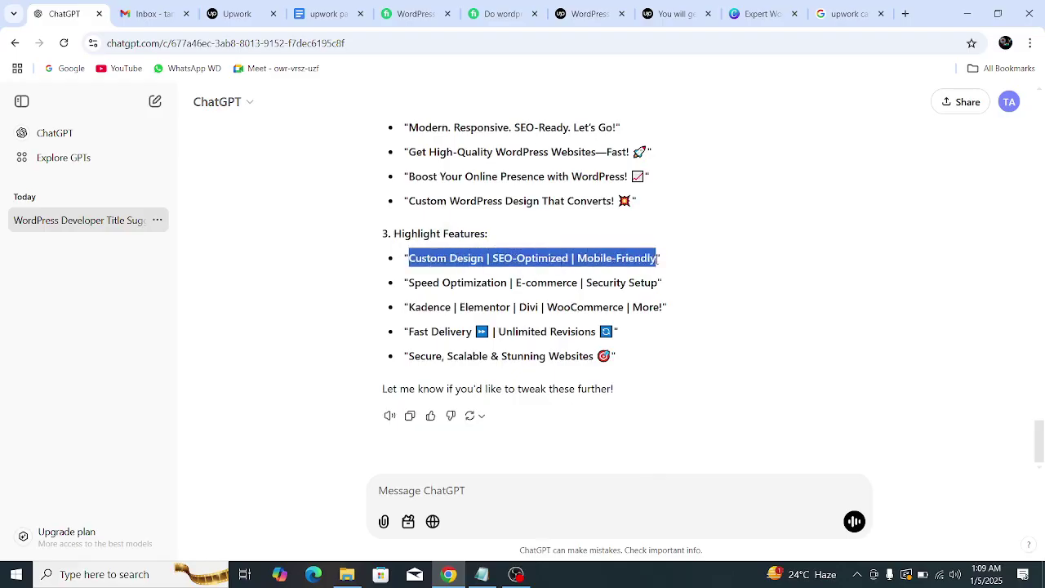
left_click(461, 262)
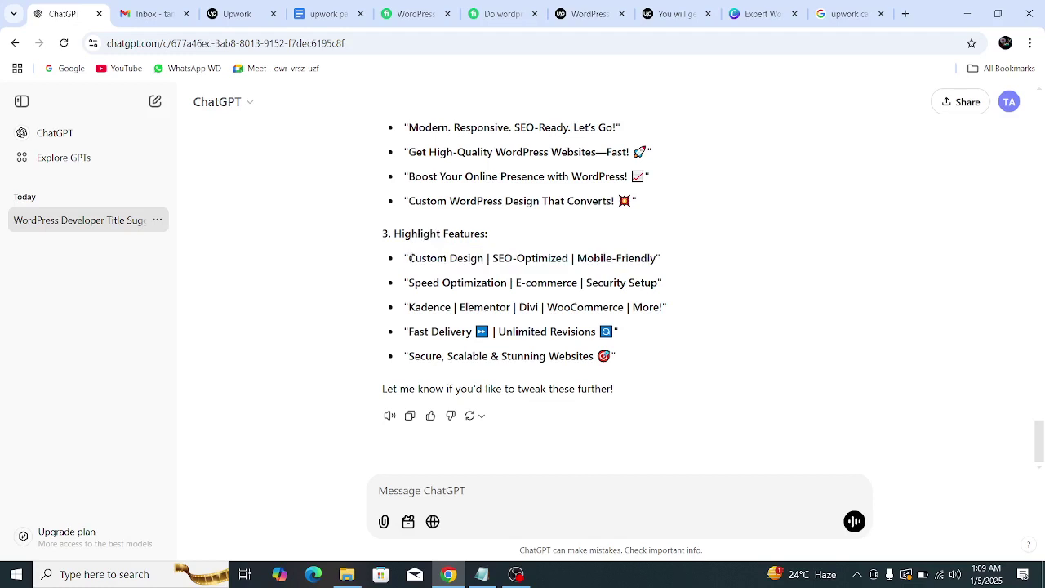
left_click_drag(409, 258, 658, 259)
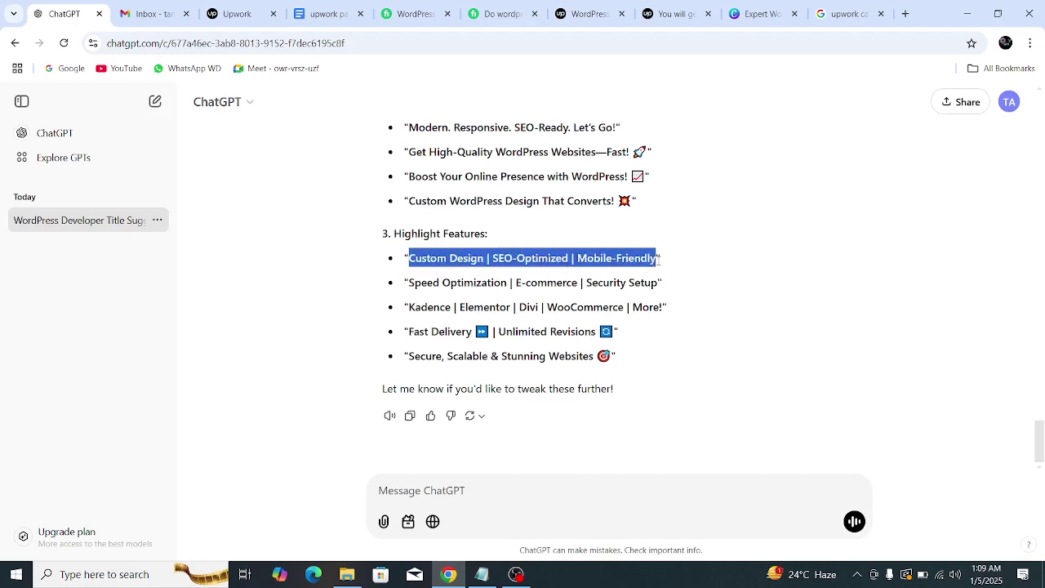
right_click(627, 259)
left_click(642, 272)
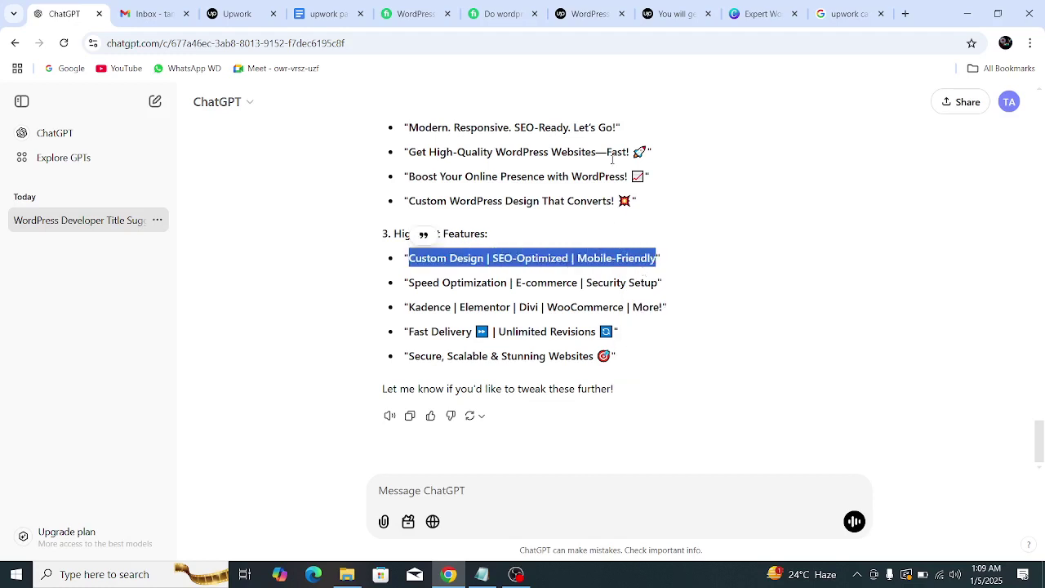
- Switch back to Canva, add a subheading text box below "SEO & Speed Optimization" and format it as a bulleted list
left_click(732, 18)
left_click(427, 310)
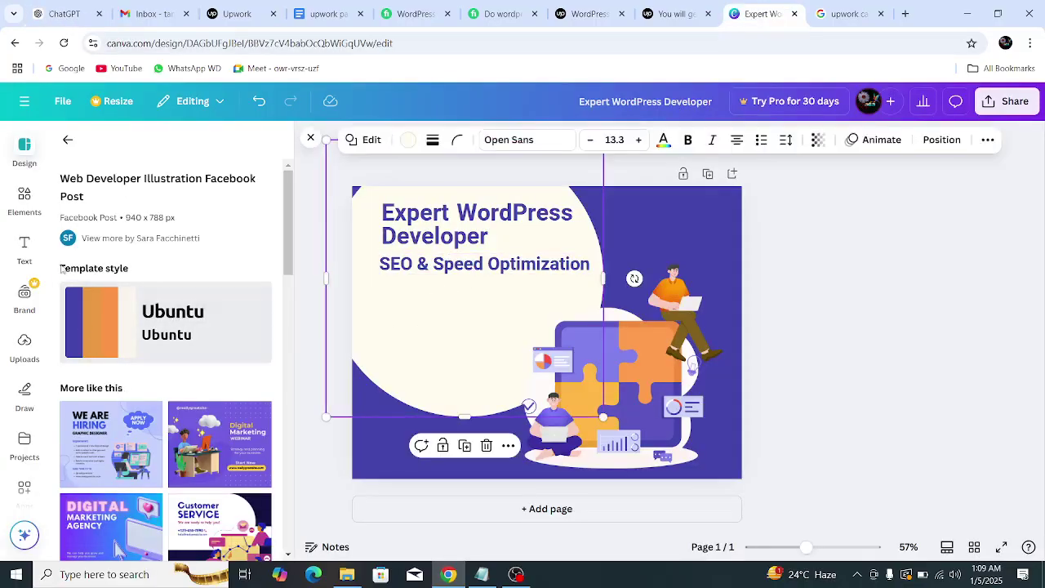
left_click(24, 245)
left_click_drag(122, 368, 441, 298)
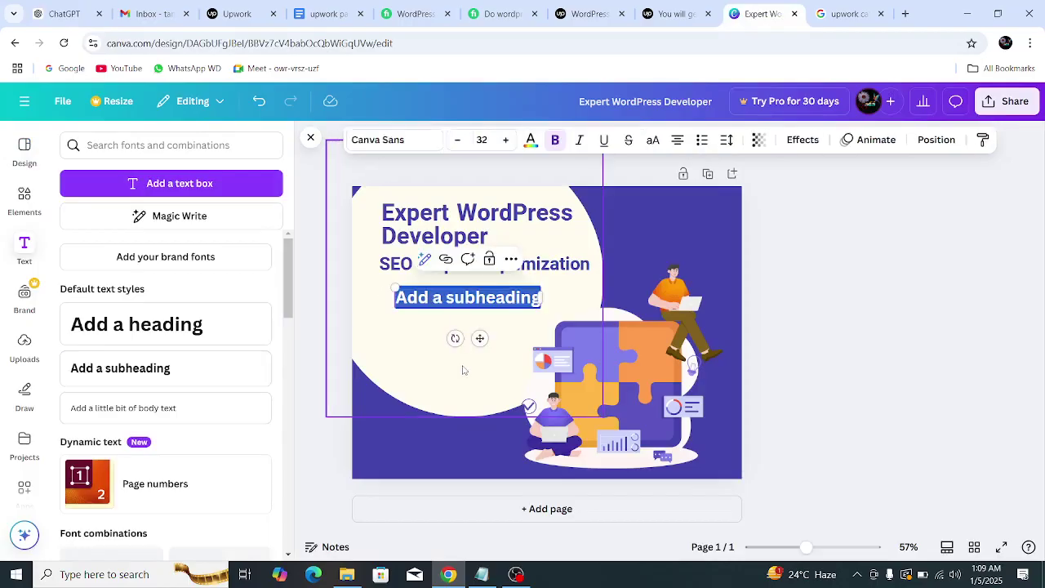
left_click(701, 139)
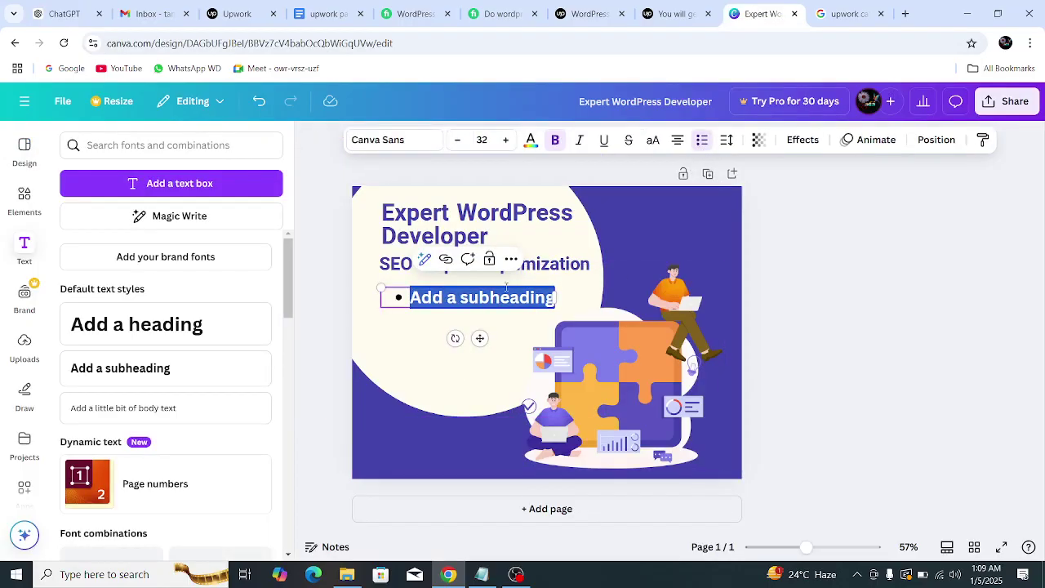
- Copy "Custom Design" from ChatGPT's highlight features and replace the bulleted placeholder text on the Canva cover with it
triple_click(478, 300)
left_click(62, 14)
left_click(501, 277)
left_click_drag(409, 258, 484, 258)
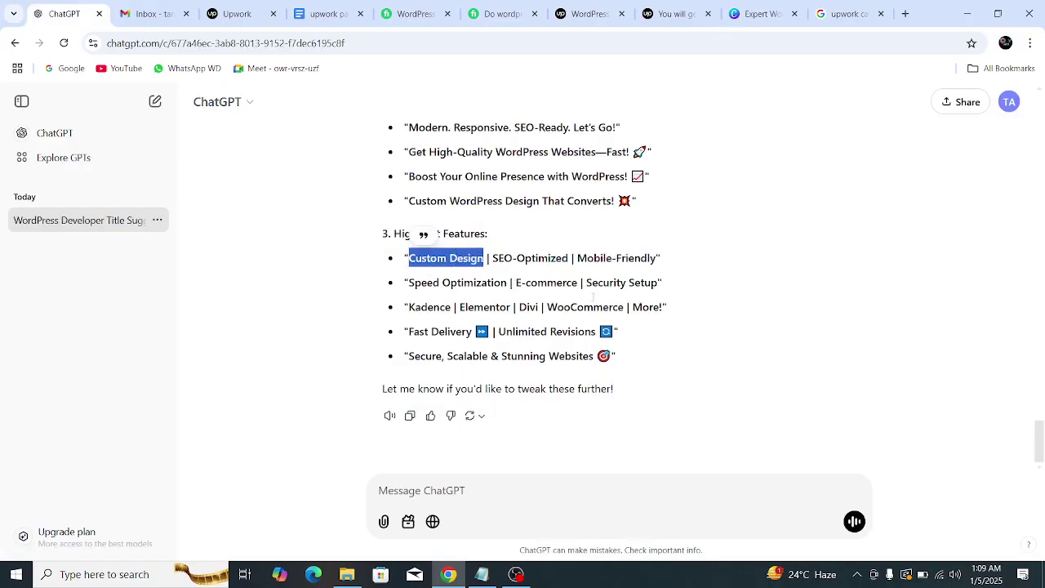
left_click(760, 13)
triple_click(457, 297)
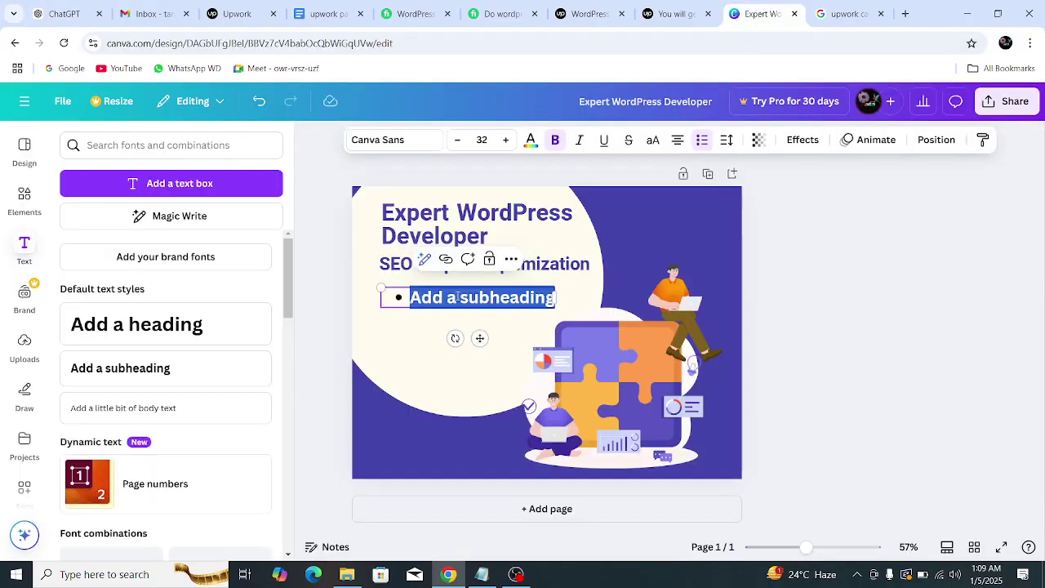
key("BackSpace")
key("ctrl+v")
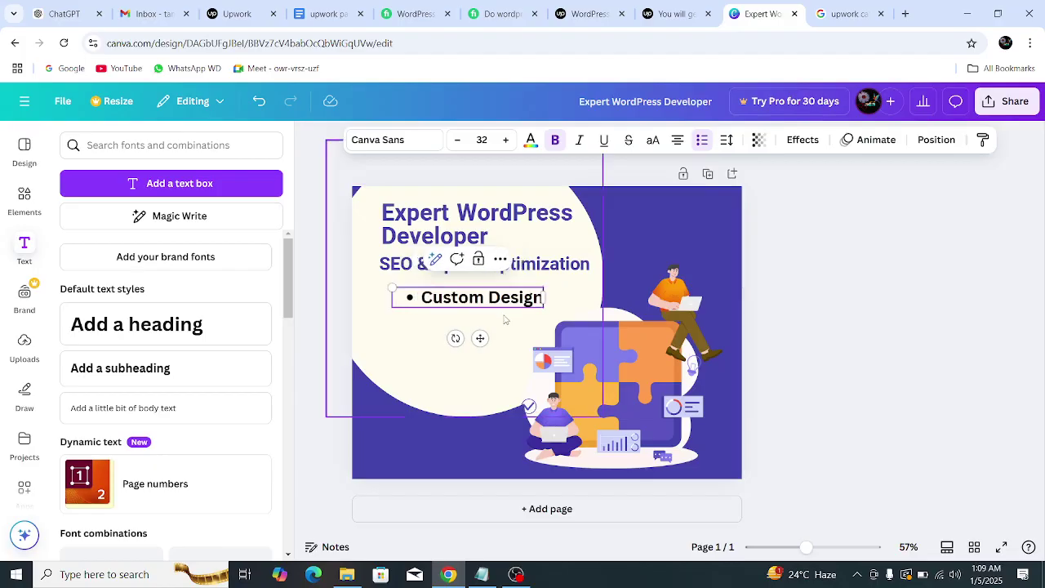
- Add a second bullet to the cover's list with "SEO-Optimized" copied from ChatGPT's highlight features
key("Return")
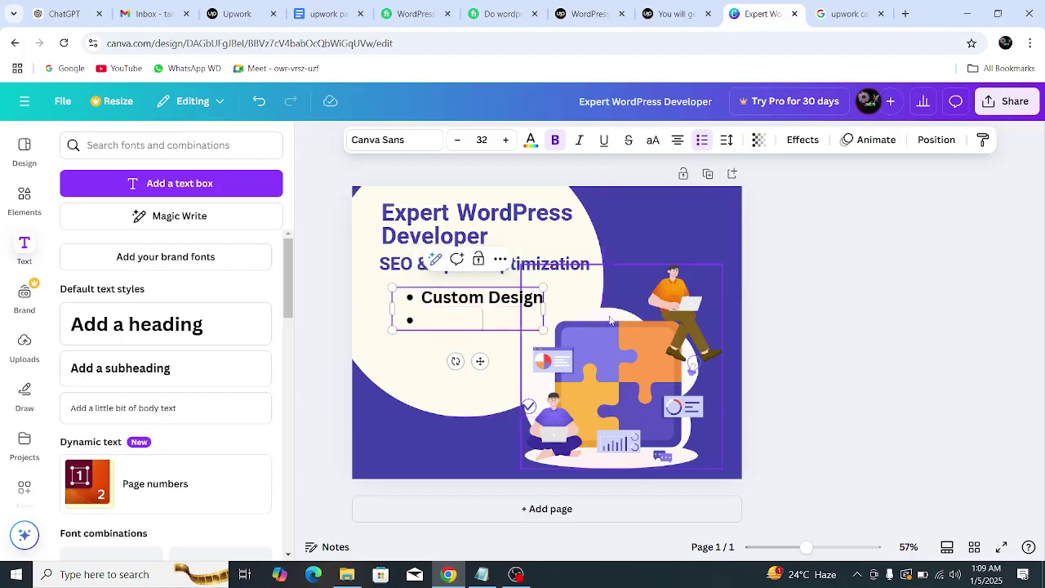
left_click(66, 14)
left_click(623, 274)
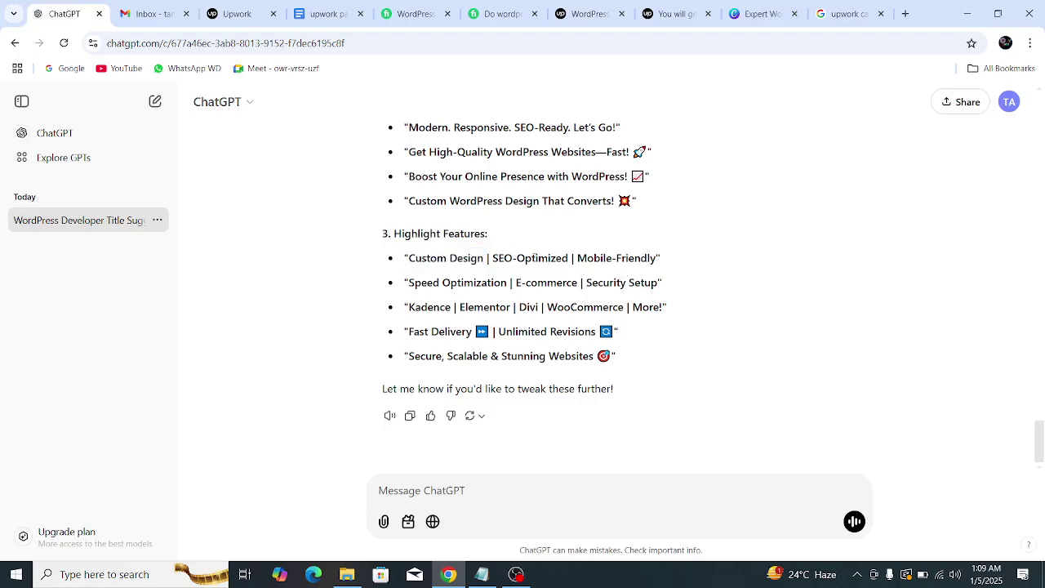
left_click_drag(489, 258, 570, 258)
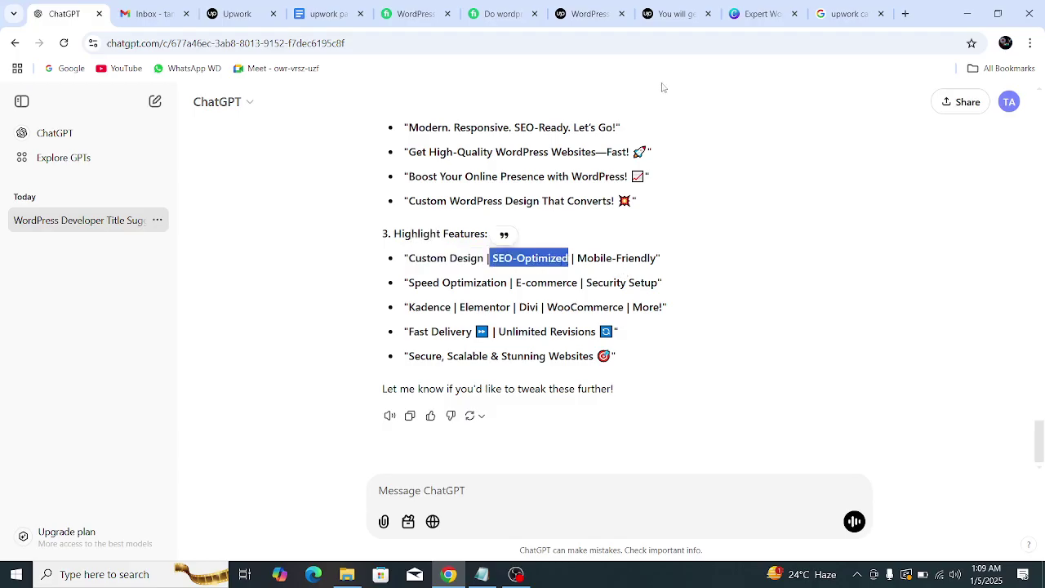
left_click(734, 17)
left_click(438, 320)
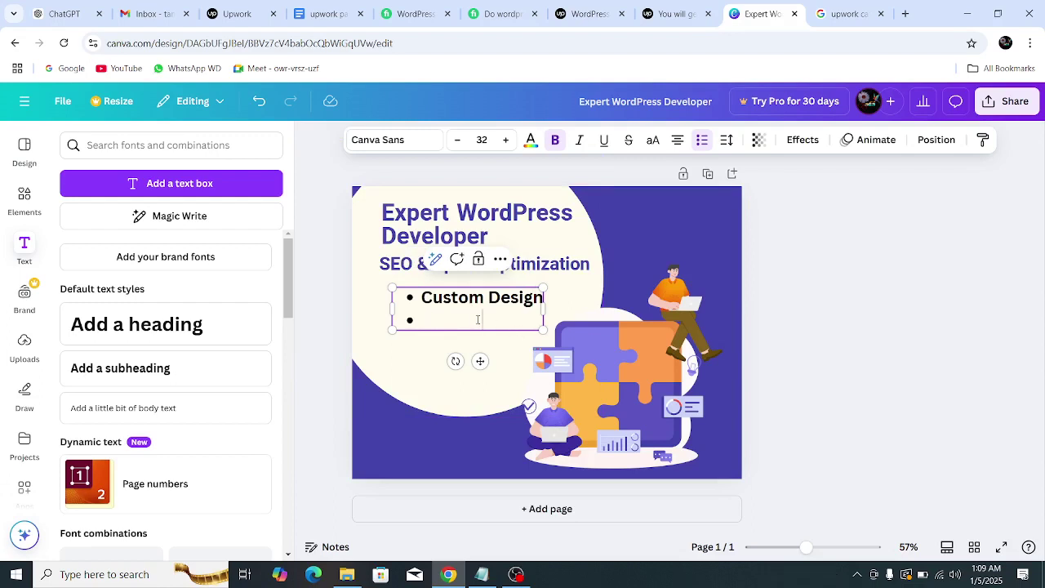
key("ctrl+v")
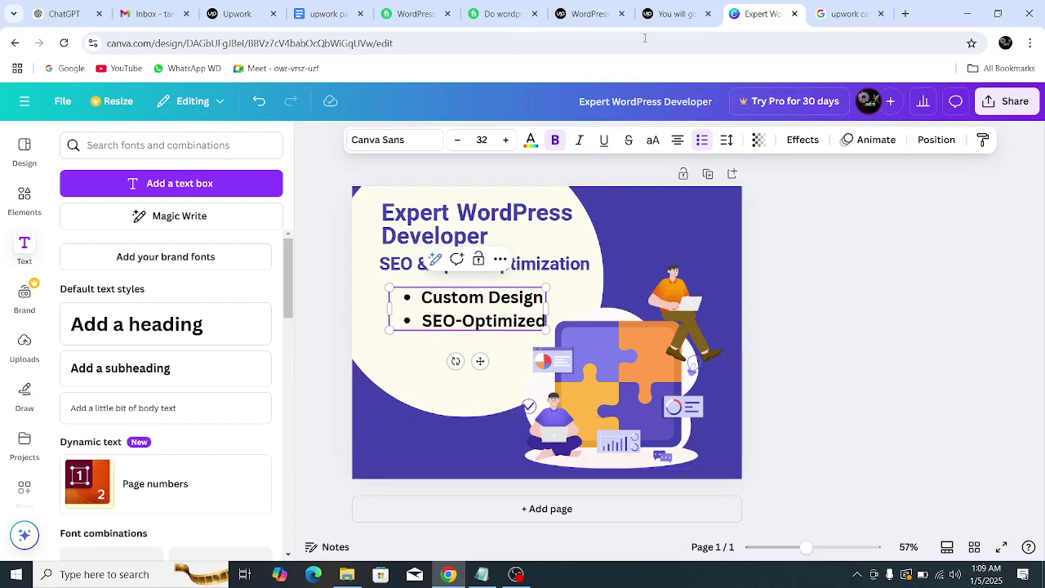
- Add a third bullet to the cover's list with "Mobile-Friendly" copied from ChatGPT's highlight features
key("ctrl+1")
left_click(605, 258)
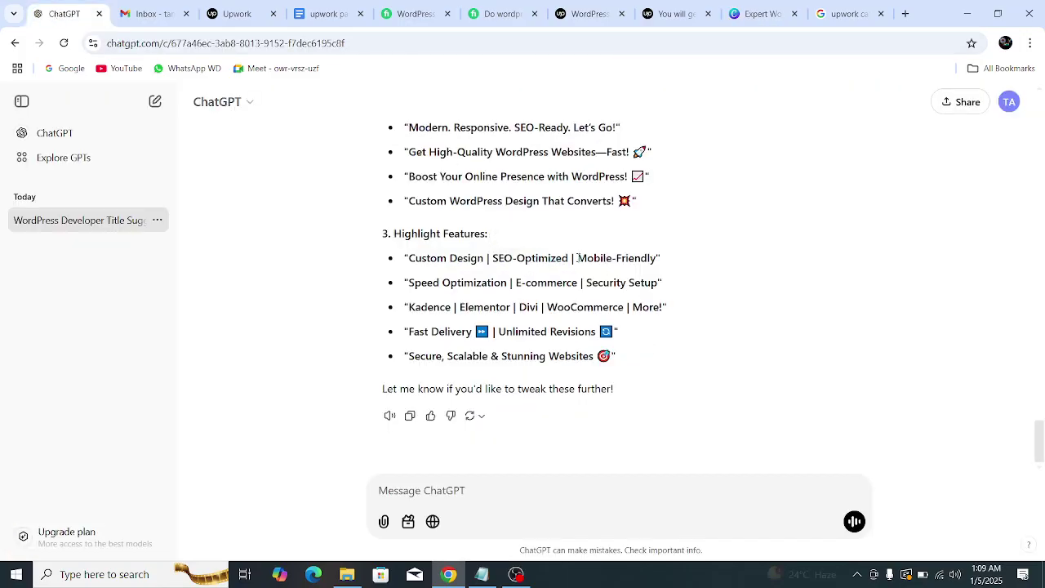
left_click_drag(577, 258, 656, 258)
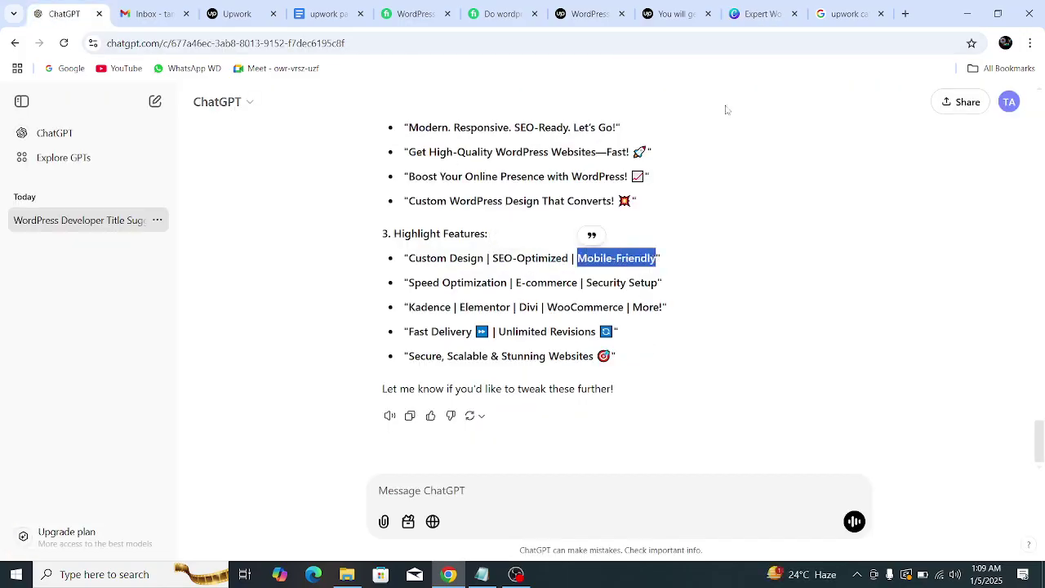
left_click(762, 14)
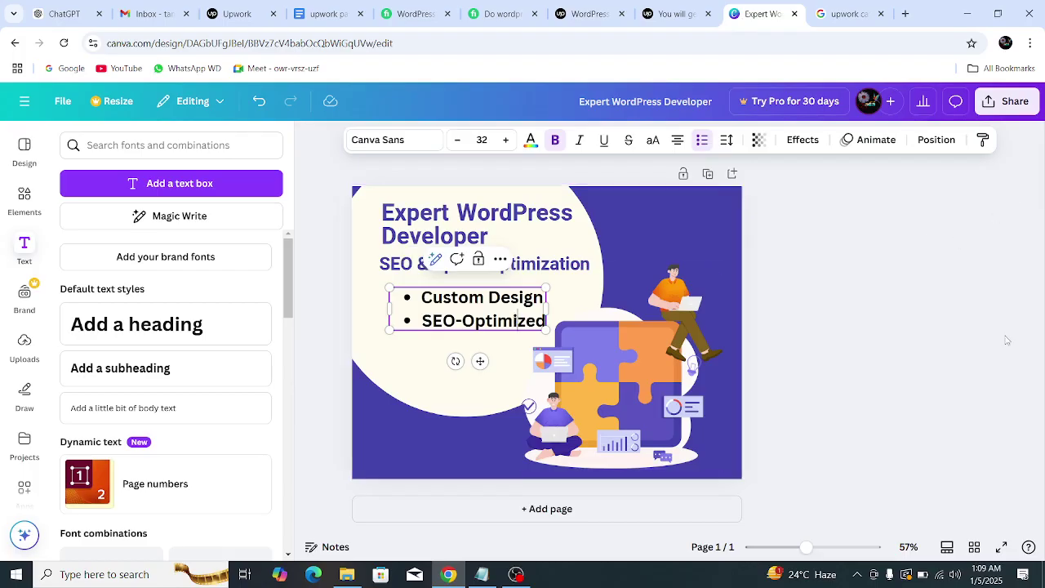
key("Right")
key("Right")
key("Right")
key("Return")
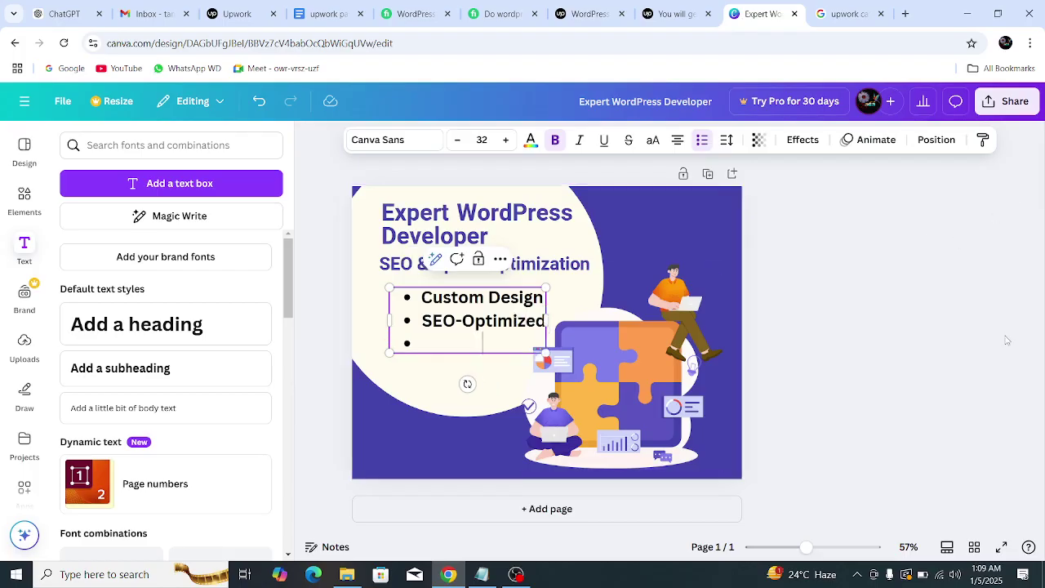
key("ctrl+v")
key("Escape")
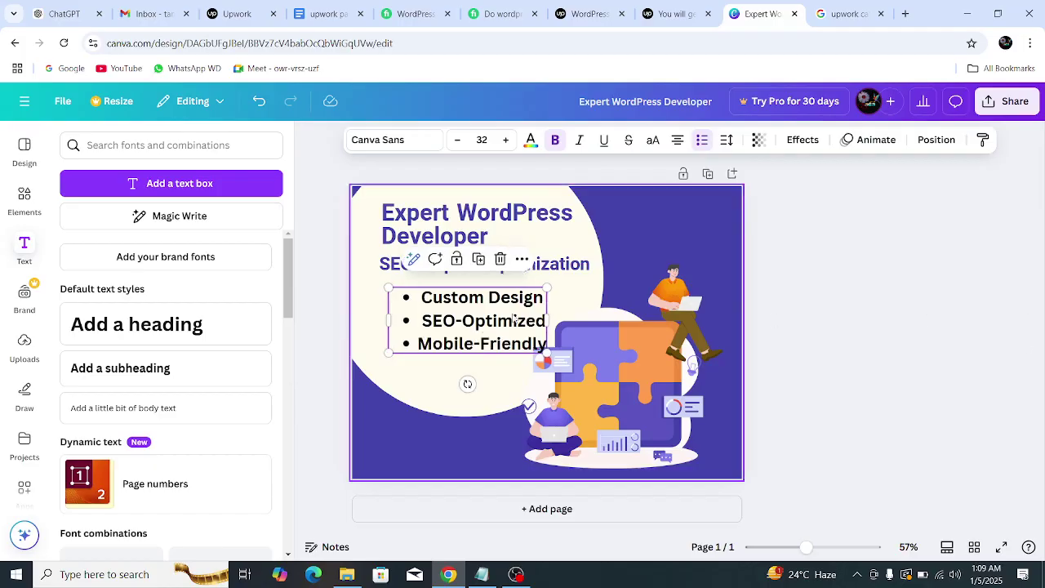
- Shift the three-item feature list slightly left so it lines up with the heading above
left_click(829, 302)
left_click(465, 321)
left_click_drag(464, 321, 457, 320)
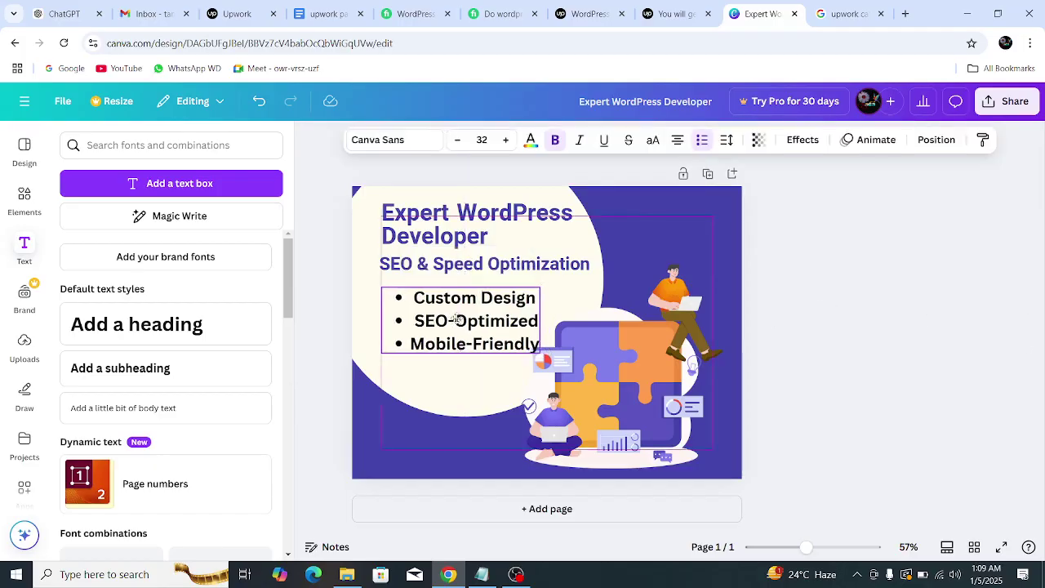
- Left-align the feature list's text and try numbering before returning the list style to bullets
left_click(702, 140)
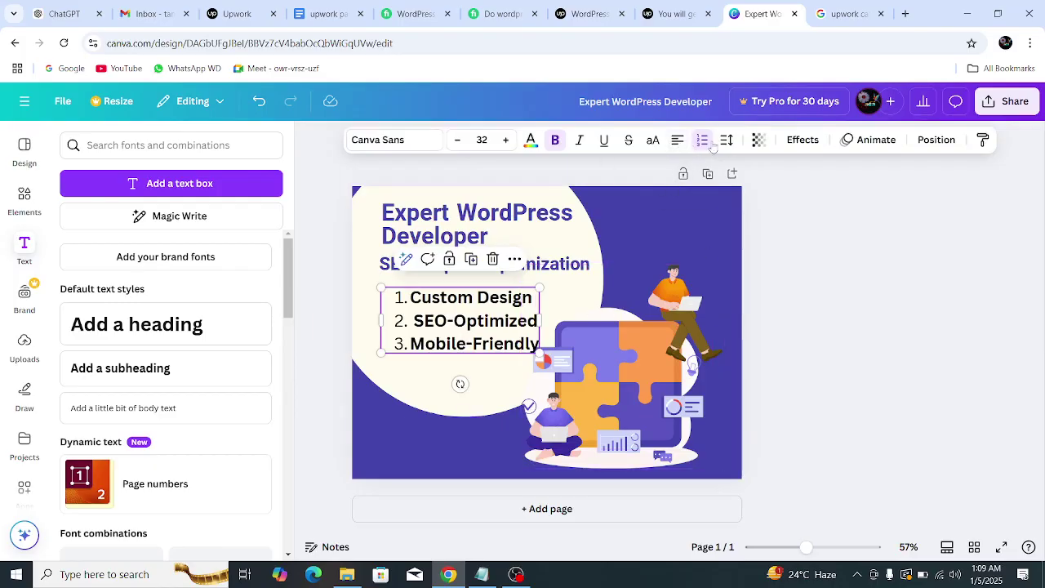
left_click(703, 141)
left_click(704, 140)
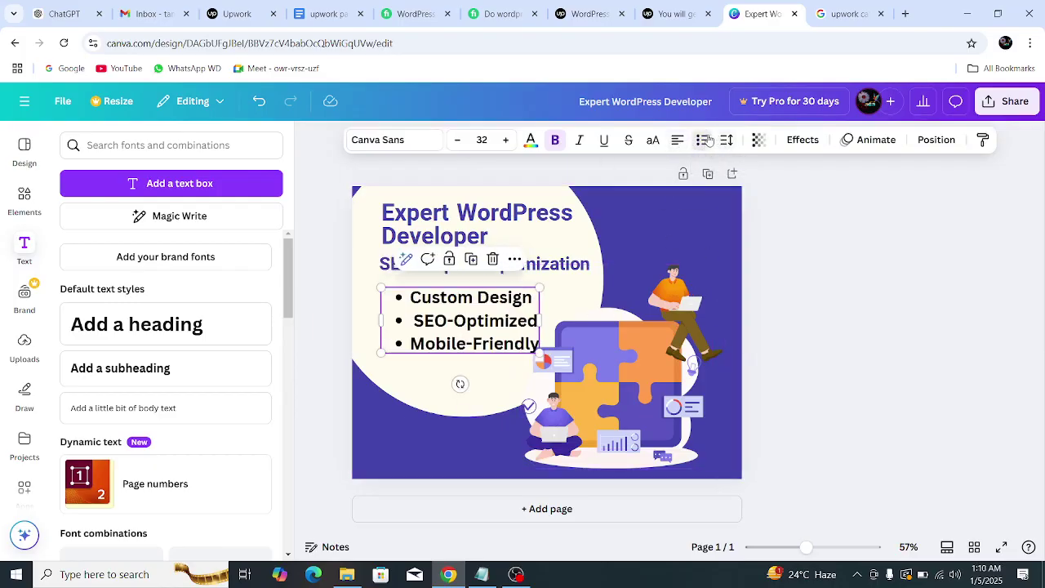
- Nudge the bulleted feature list a little further left and slightly down
left_click(837, 299)
left_click(478, 318)
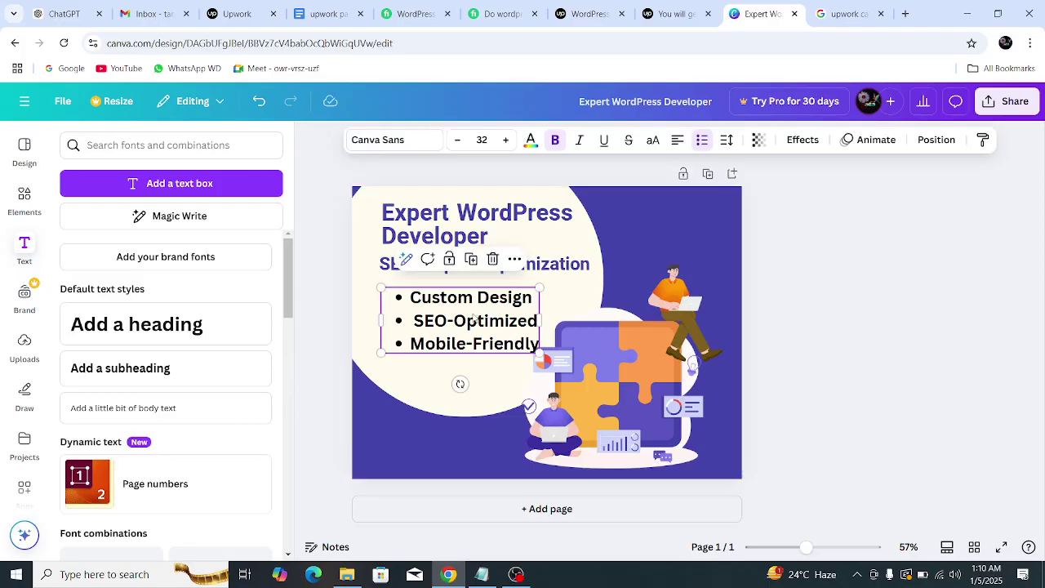
mouse_move(474, 317)
left_mouse_down()
mouse_move(469, 307)
mouse_move(463, 315)
left_mouse_up()
left_click(849, 319)
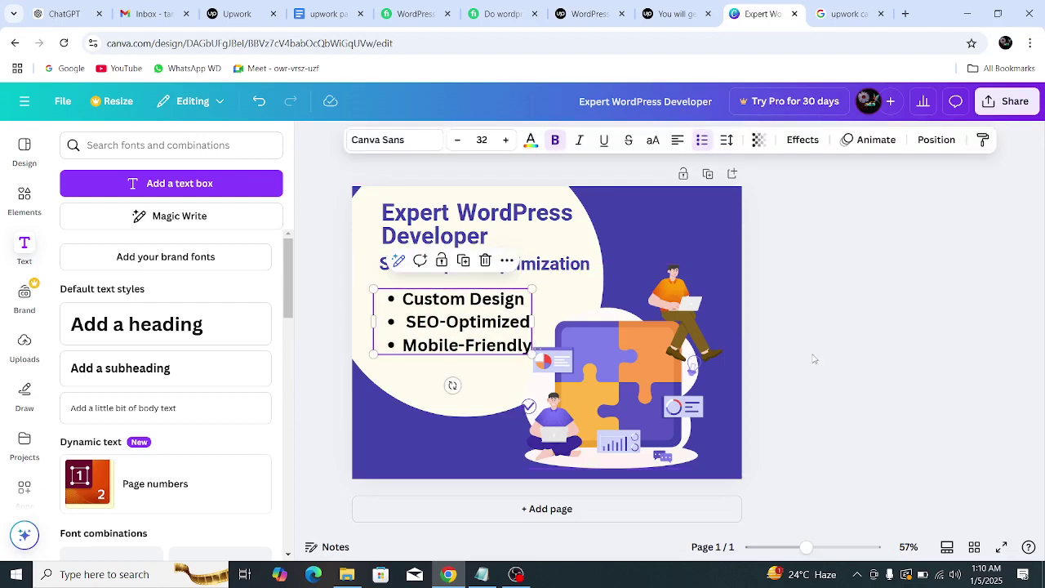
- Nudge the puzzle illustration with the two seated figures slightly right, away from the feature list
left_click(670, 365)
key("Right")
key("Right")
key("Right")
key("Right")
key("Right")
key("Right")
key("Right")
key("Right")
key("Right")
key("Right")
key("Right")
key("Right")
key("Right")
key("Right")
key("Right")
key("Right")
key("Right")
key("Right")
key("Right")
key("Right")
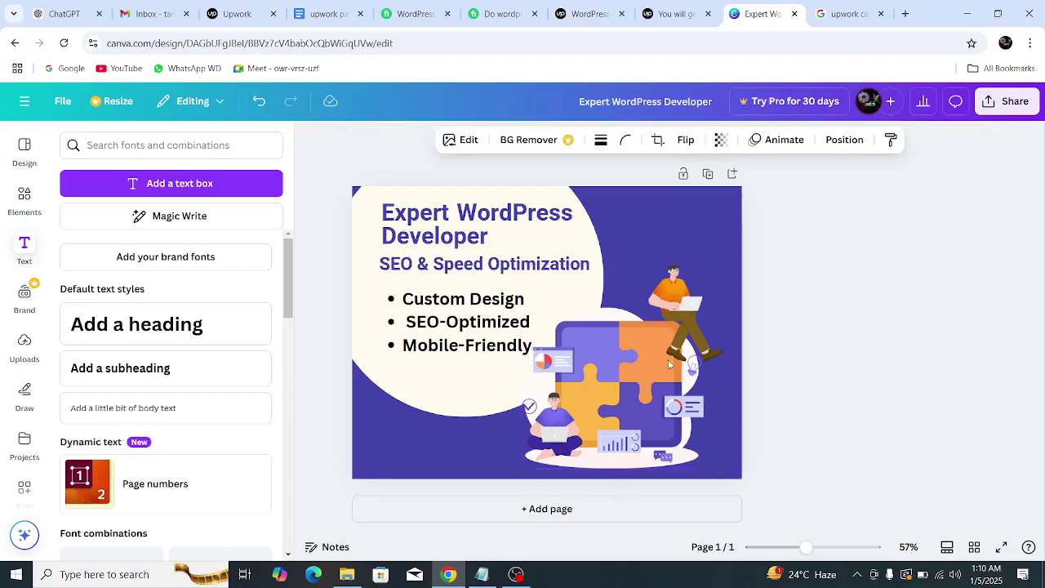
key("Right")
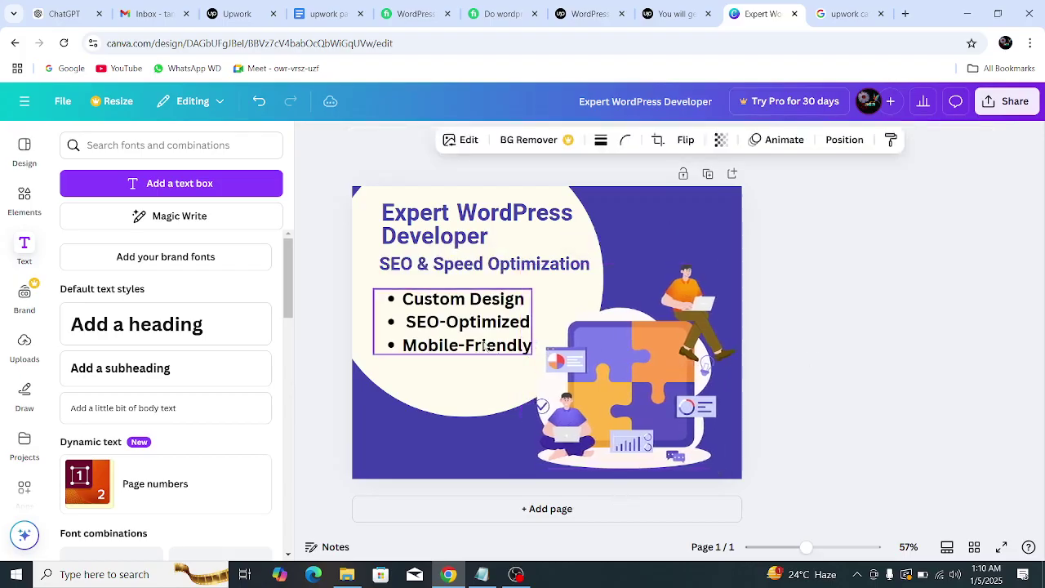
- Reduce the bulleted feature list's font size to 28 and shift the list slightly right and down
left_click(446, 330)
left_click(458, 140)
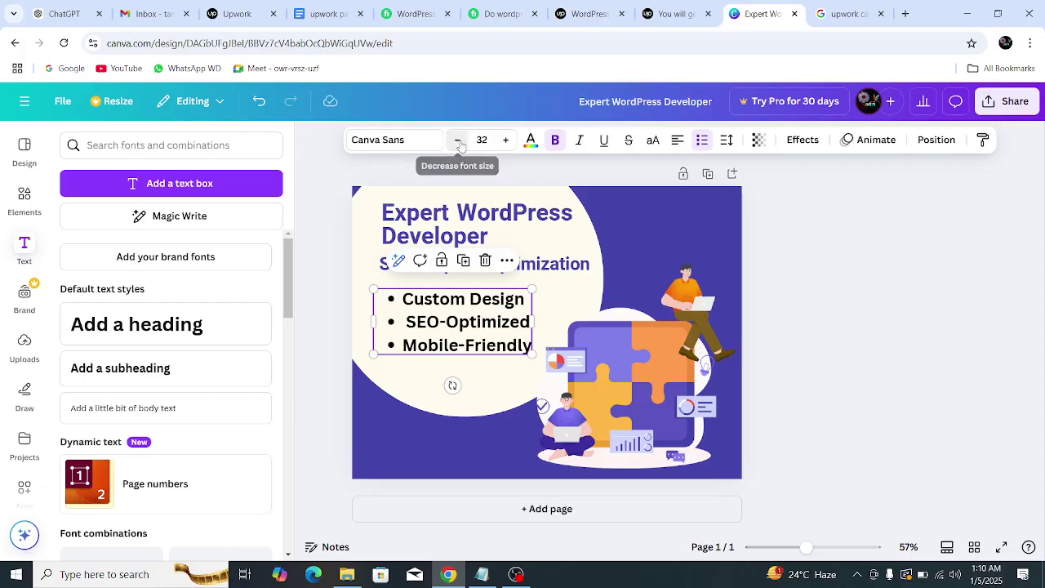
left_click(458, 141)
left_click(458, 141)
left_click(458, 141)
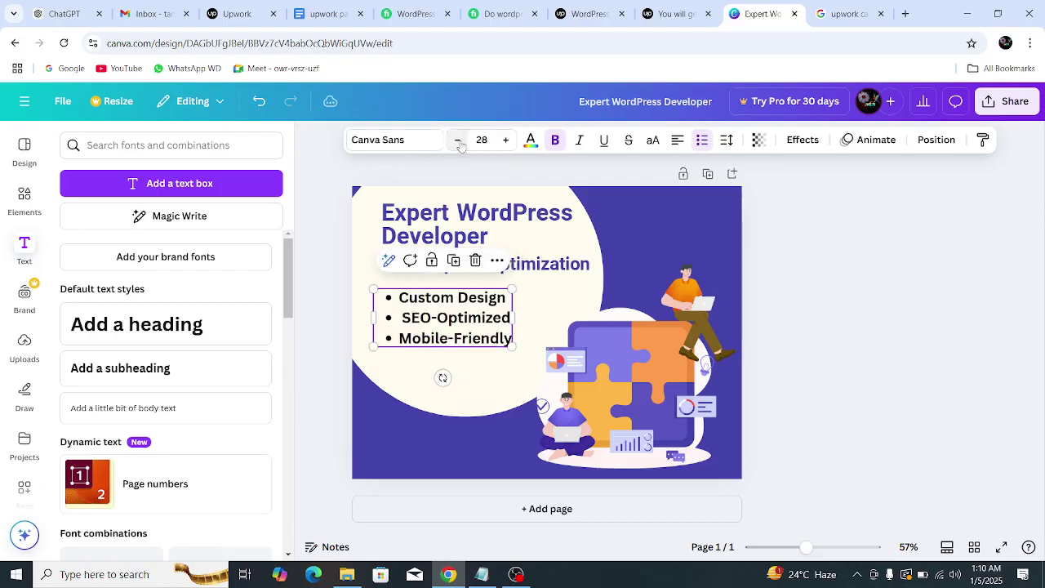
left_click(784, 341)
left_click(462, 320)
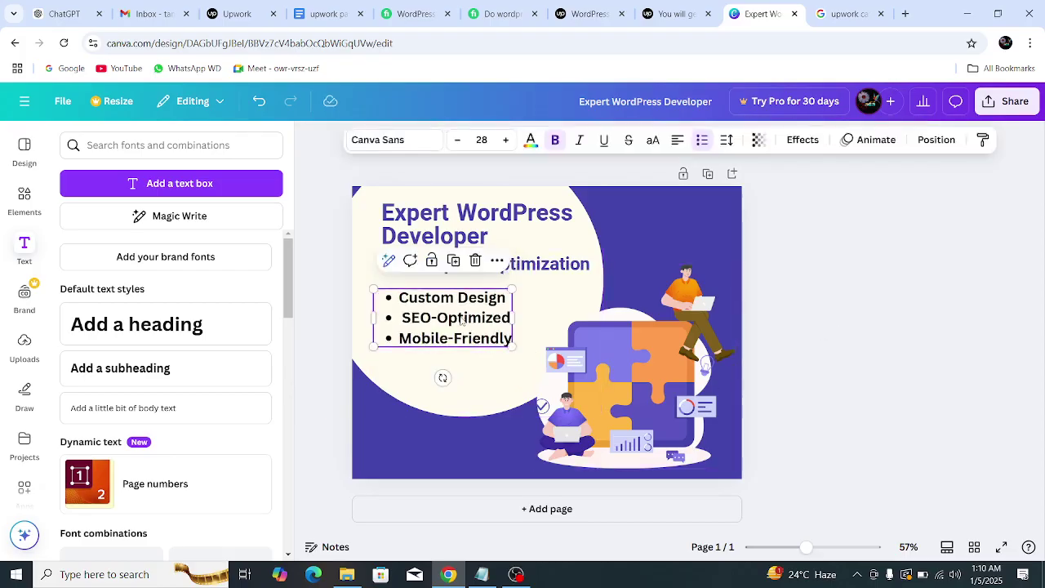
left_click_drag(462, 321, 468, 323)
left_click(814, 423)
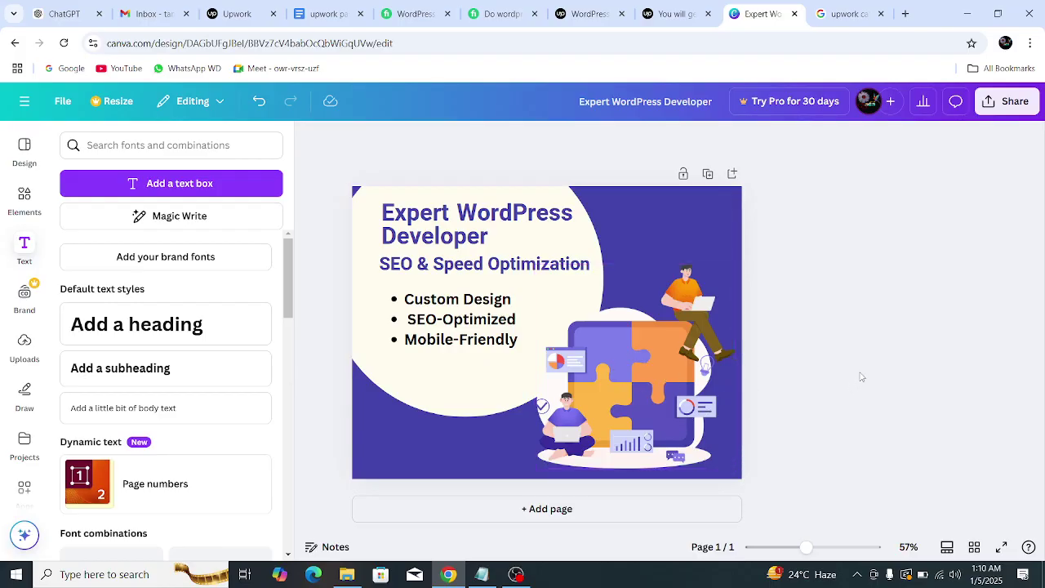
- Move the "SEO & Speed Optimization" subheading slightly down, away from the main heading
left_click(465, 273)
left_click_drag(465, 274, 463, 271)
left_click(880, 438)
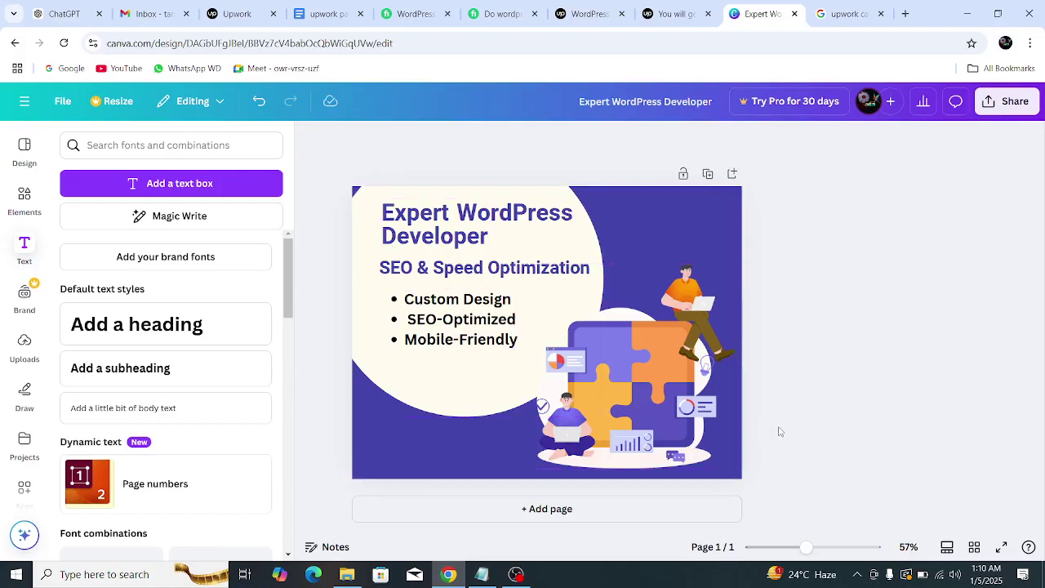
- Download the cover design as a JPG file
left_click(1009, 108)
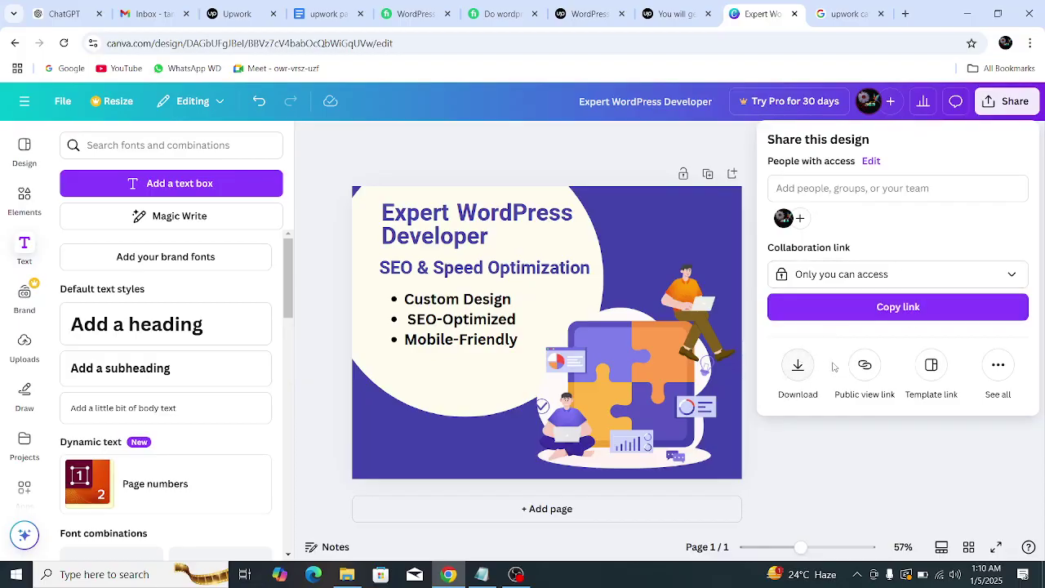
left_click(799, 371)
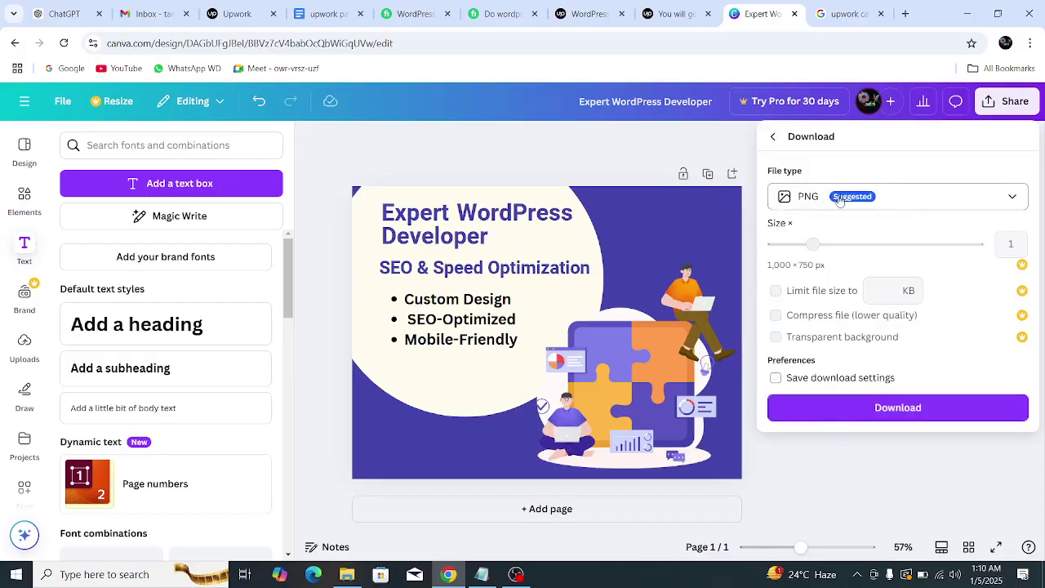
left_click(835, 196)
left_click(816, 236)
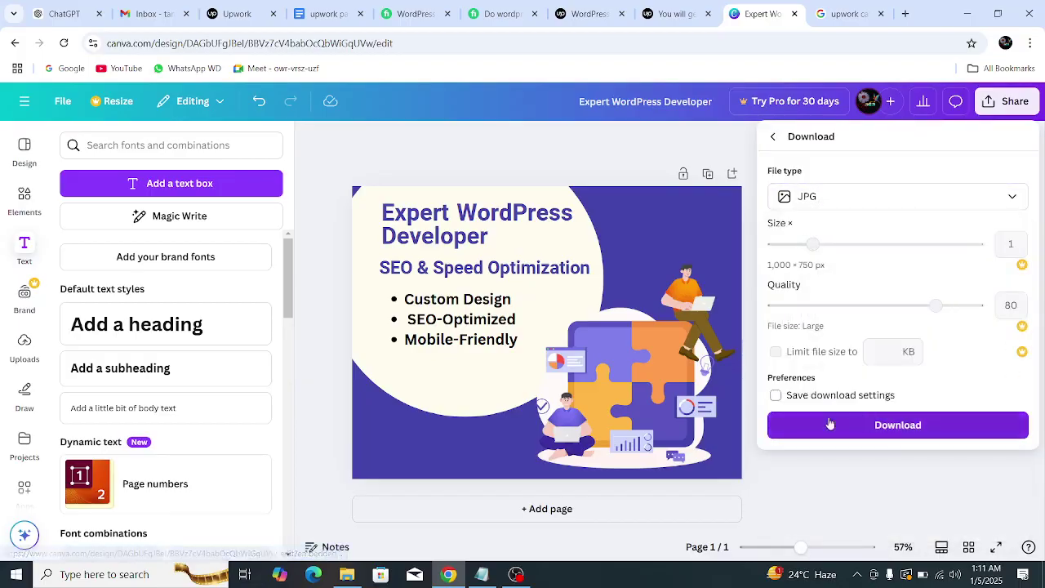
left_click(886, 431)
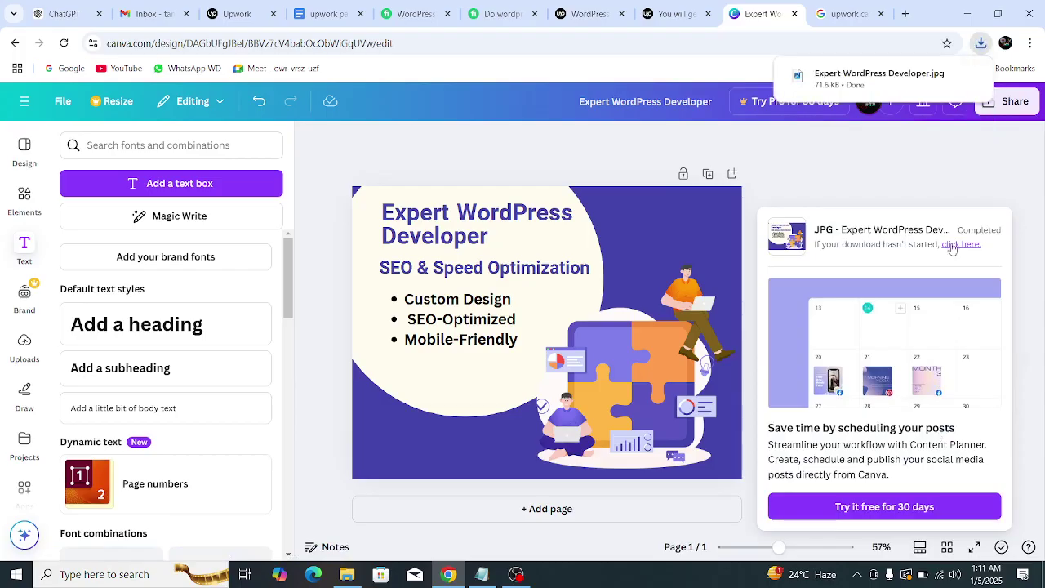
- Copy the downloaded "Expert WordPress Developer" image from Downloads into the "upwork-catelog" folder on the Desktop
left_click(946, 76)
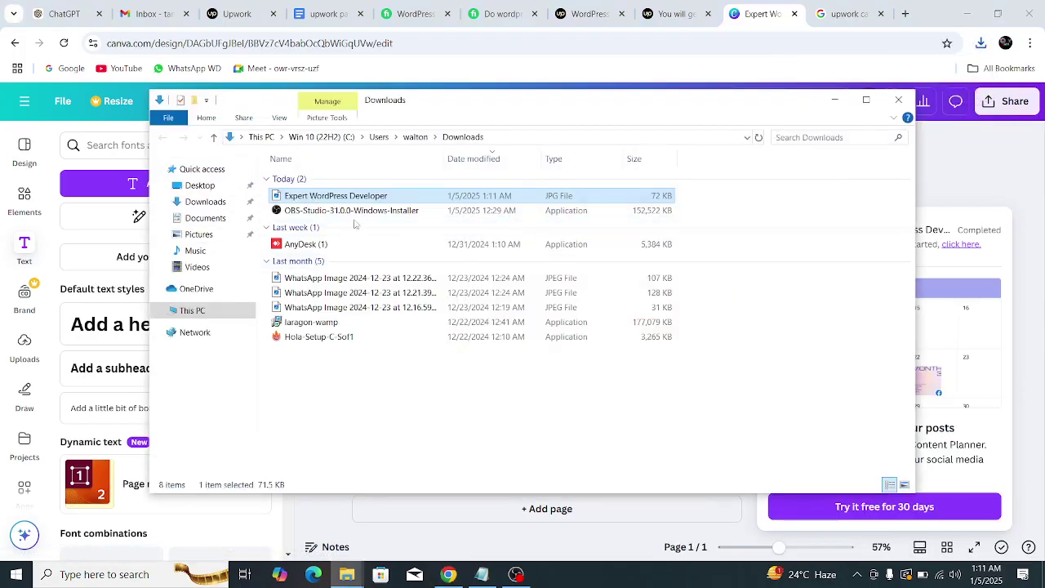
right_click(314, 196)
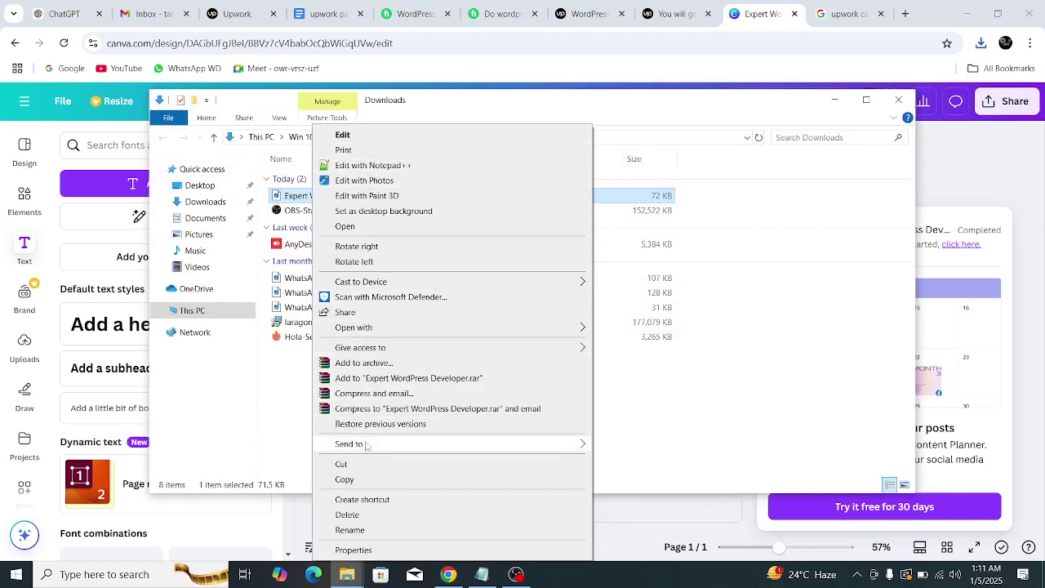
left_click(344, 480)
left_click(199, 186)
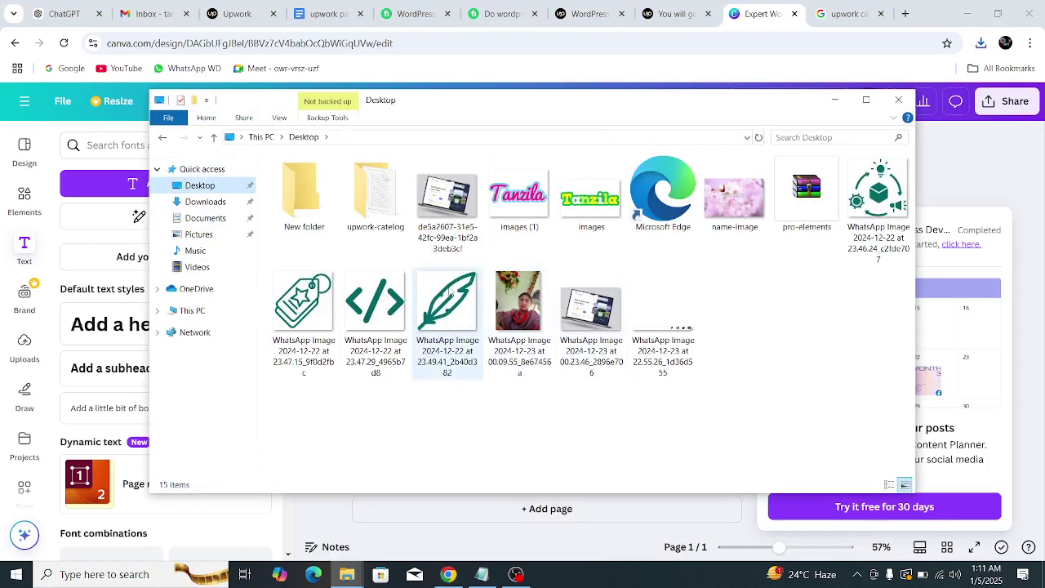
double_click(369, 199)
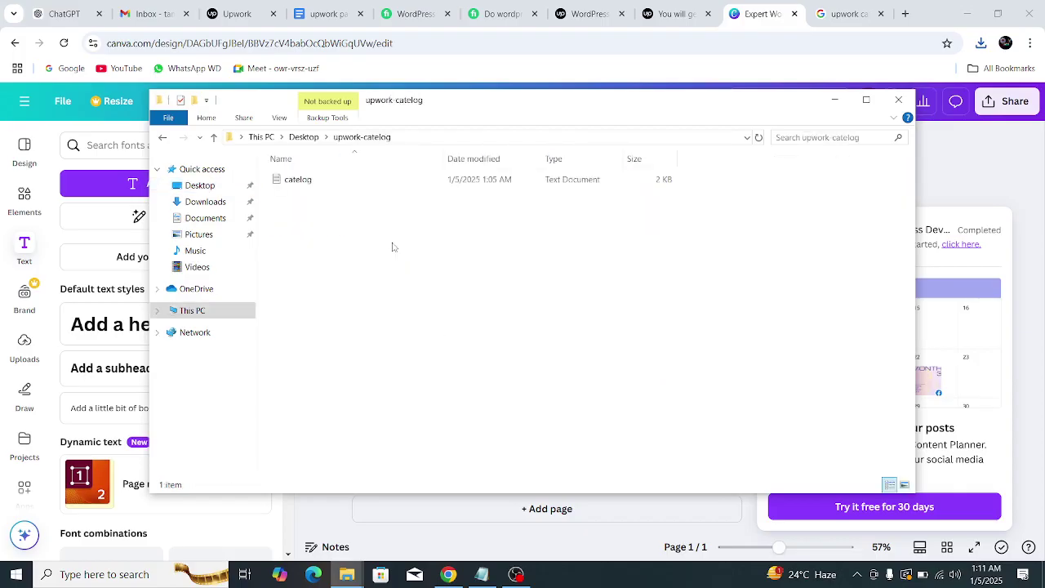
right_click(391, 247)
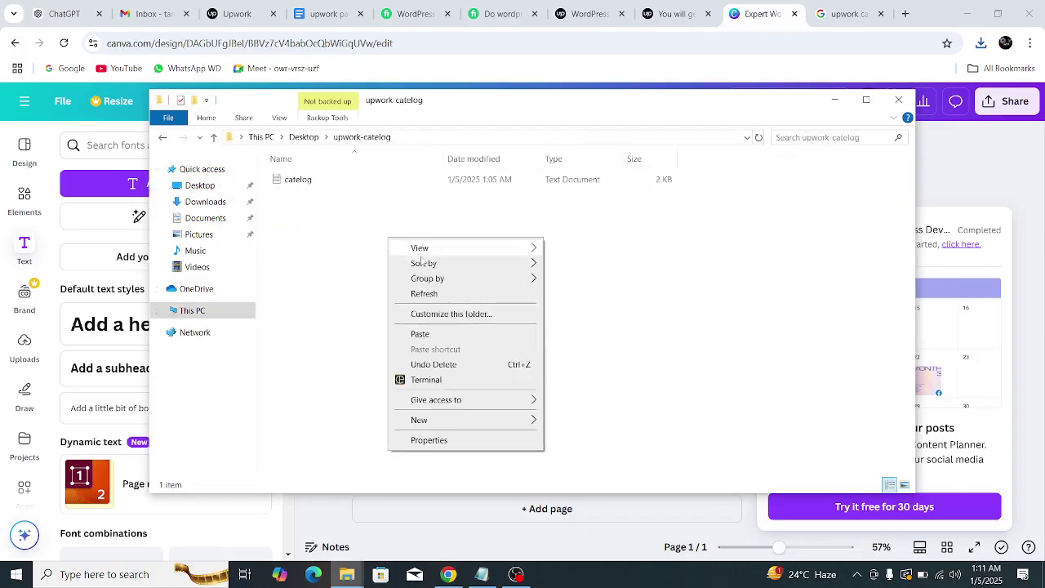
left_click(421, 334)
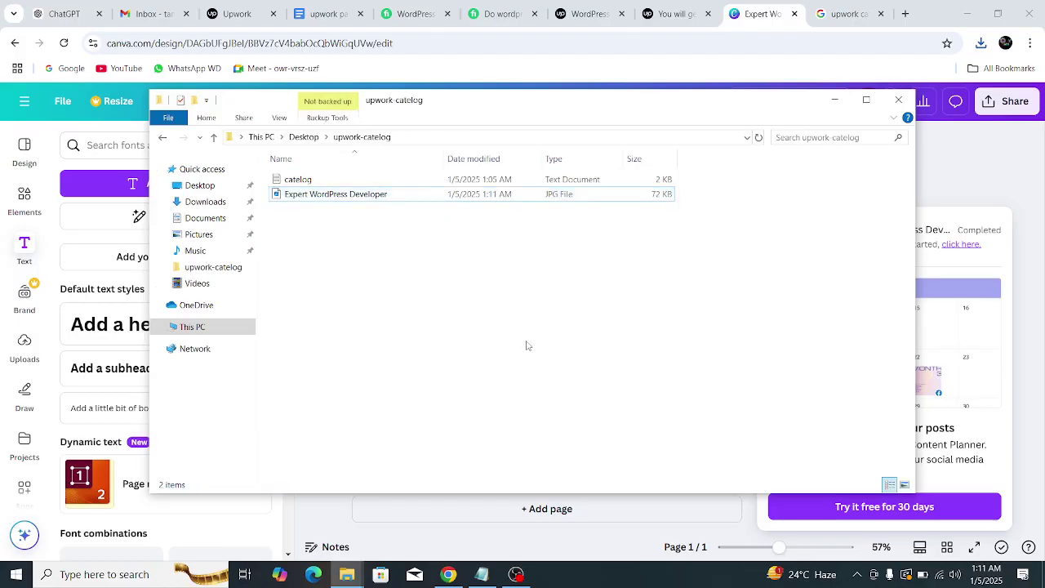
- Rename the image in "upwork-catelog" using the title copied from the Notepad file: "WordPress Developer Responsive Design SEO & Plugin Customization"
left_click(482, 574)
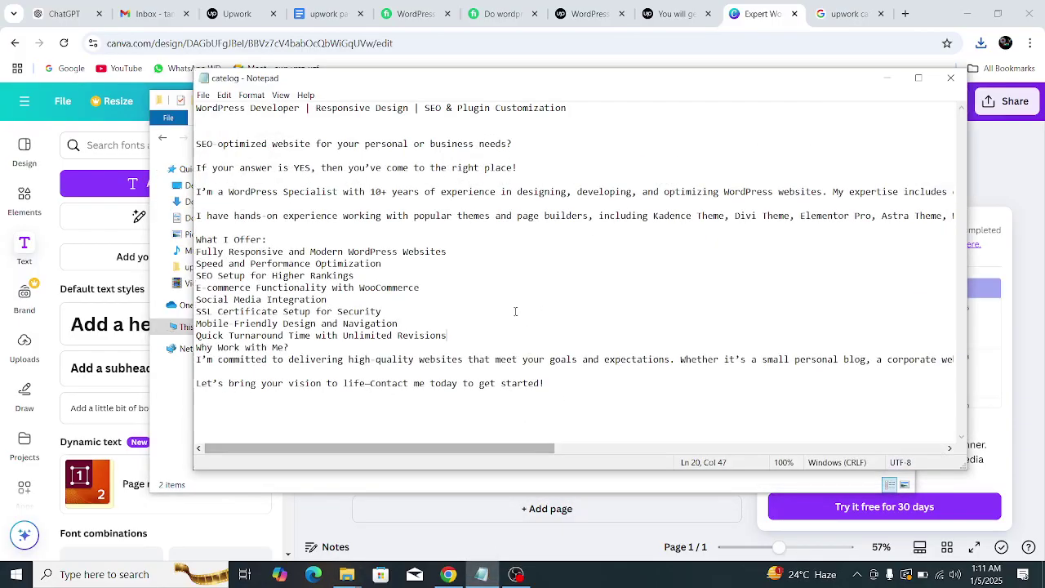
left_click_drag(581, 111, 190, 105)
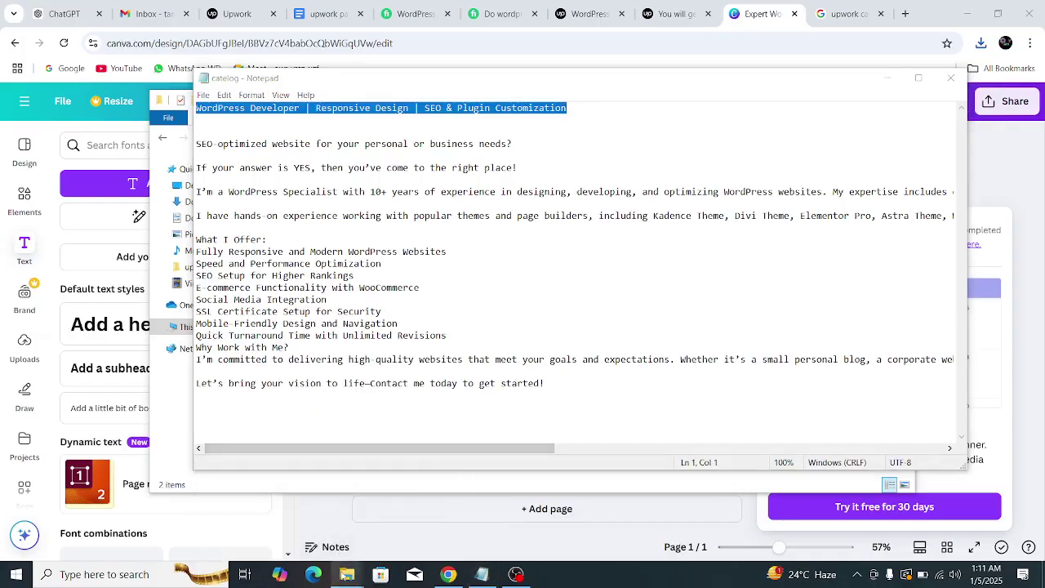
mouse_move(347, 574)
left_click(335, 473)
left_click(373, 515)
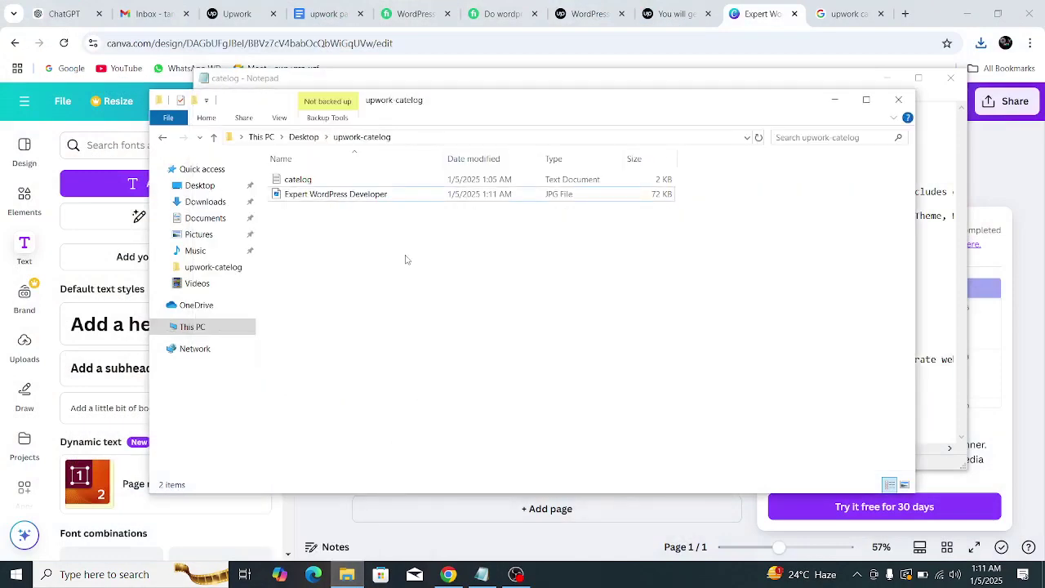
left_click(350, 195)
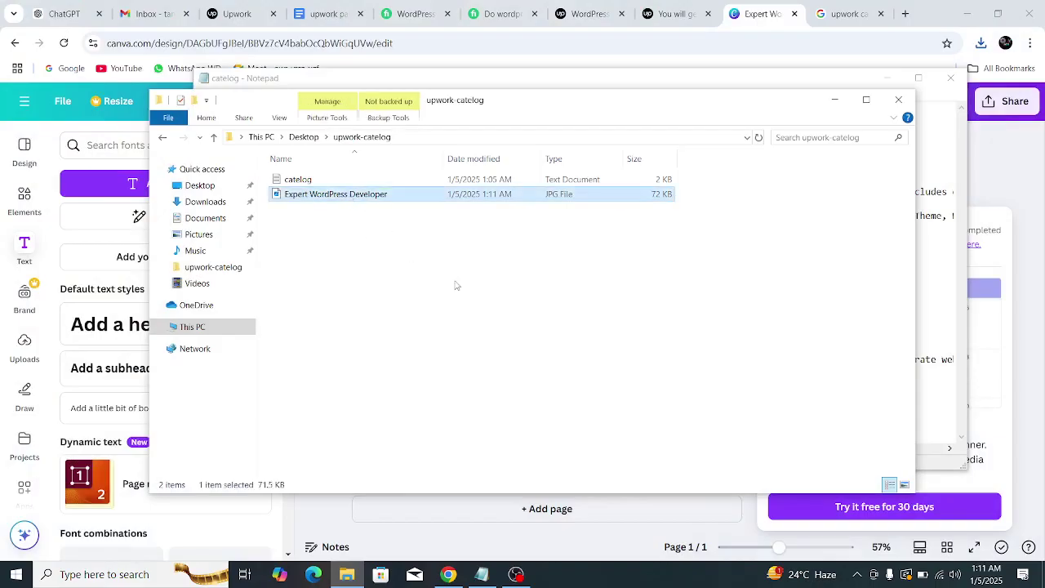
left_click(380, 198)
key("BackSpace")
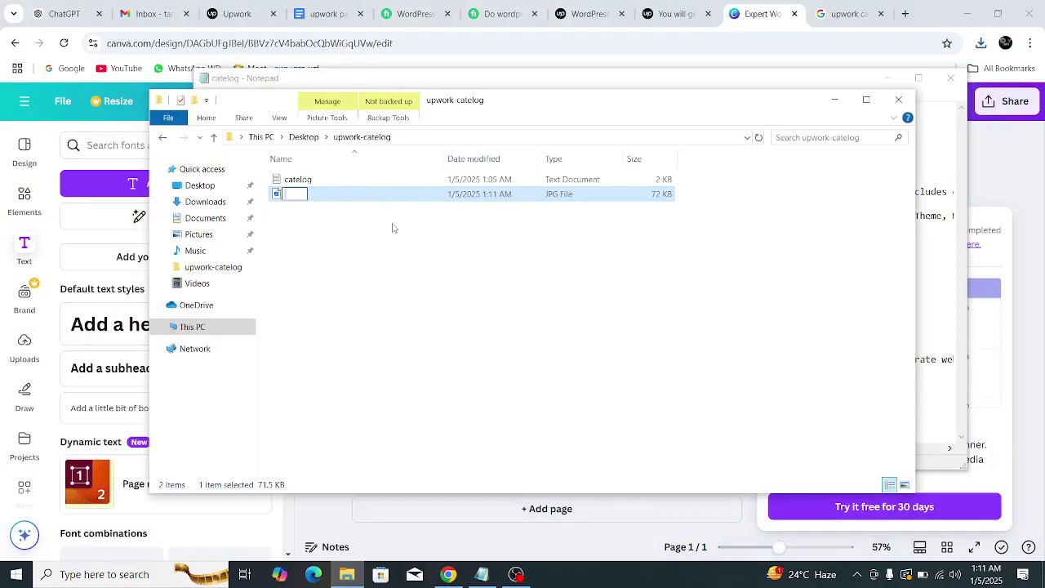
key("ctrl+v")
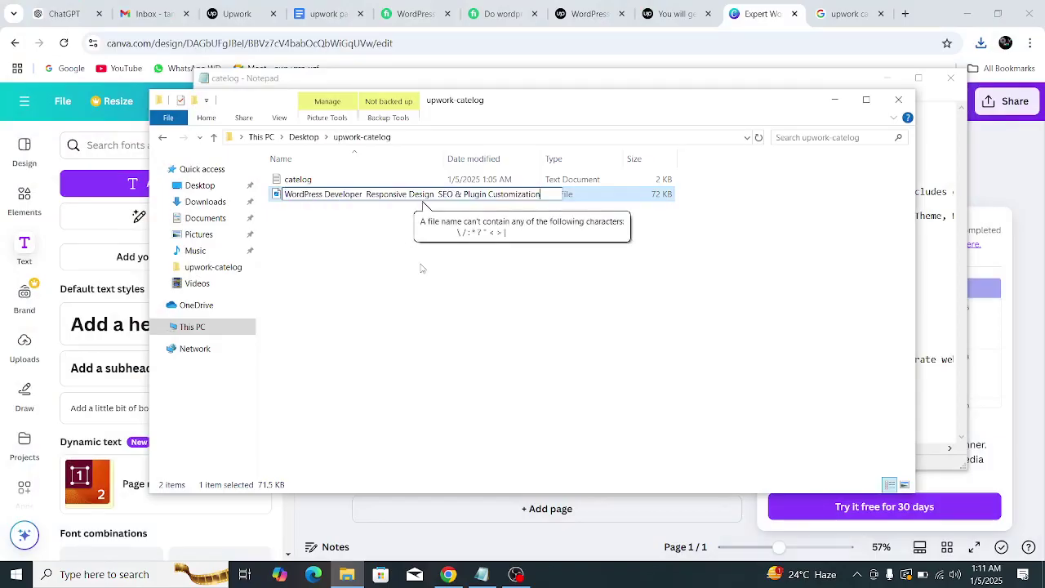
- Finish renaming the image as "WordPress Developer Responsive Design SEO & Plugin Customization" and open its detailed properties
left_click(352, 268)
right_click(400, 200)
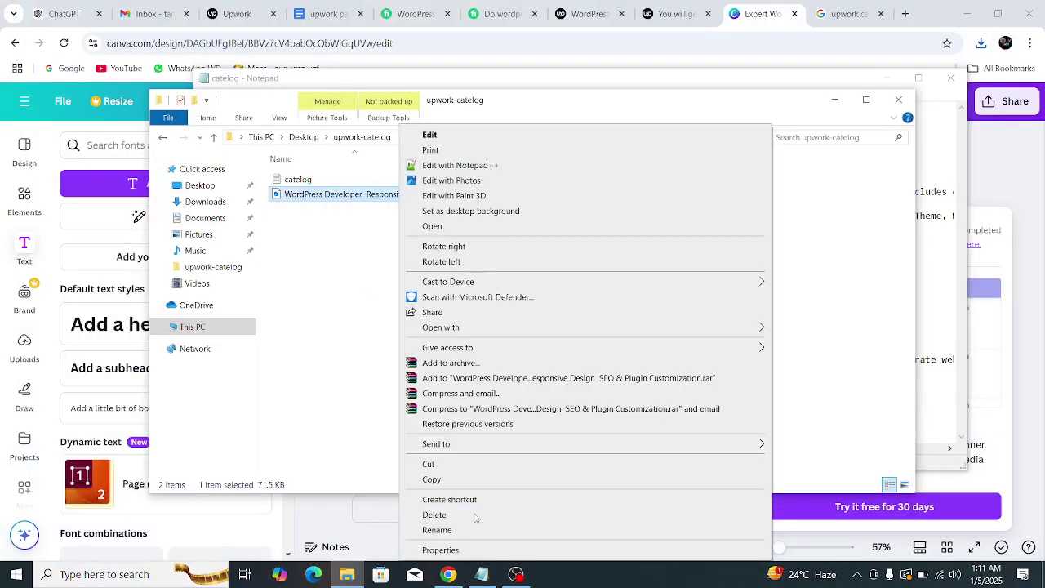
left_click(445, 550)
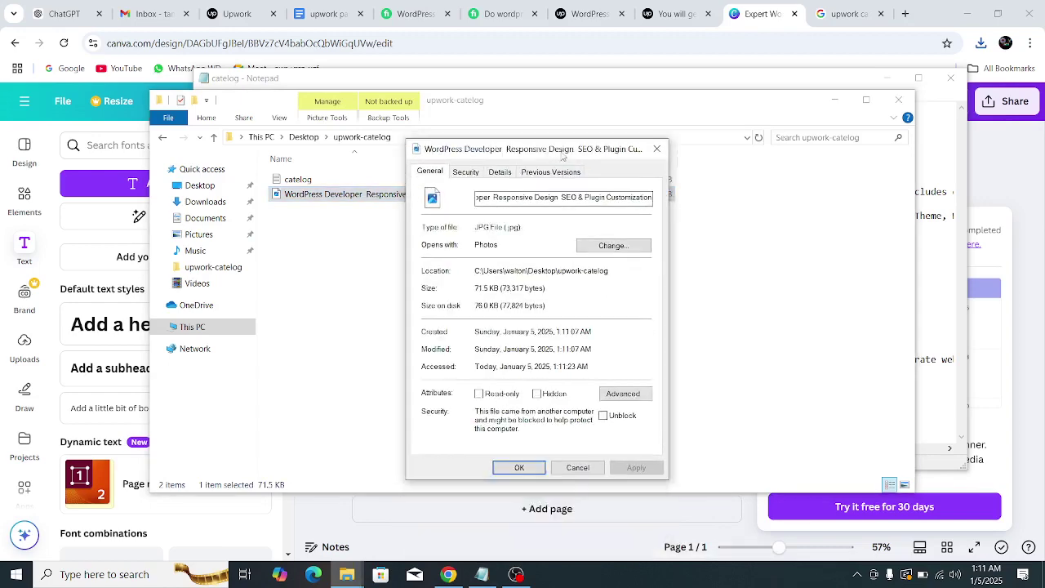
left_click(500, 172)
- Set both the image's title and subject to "WordPress Developer Responsive Design SEO & Plugin Customization"
left_click(555, 221)
left_click(555, 220)
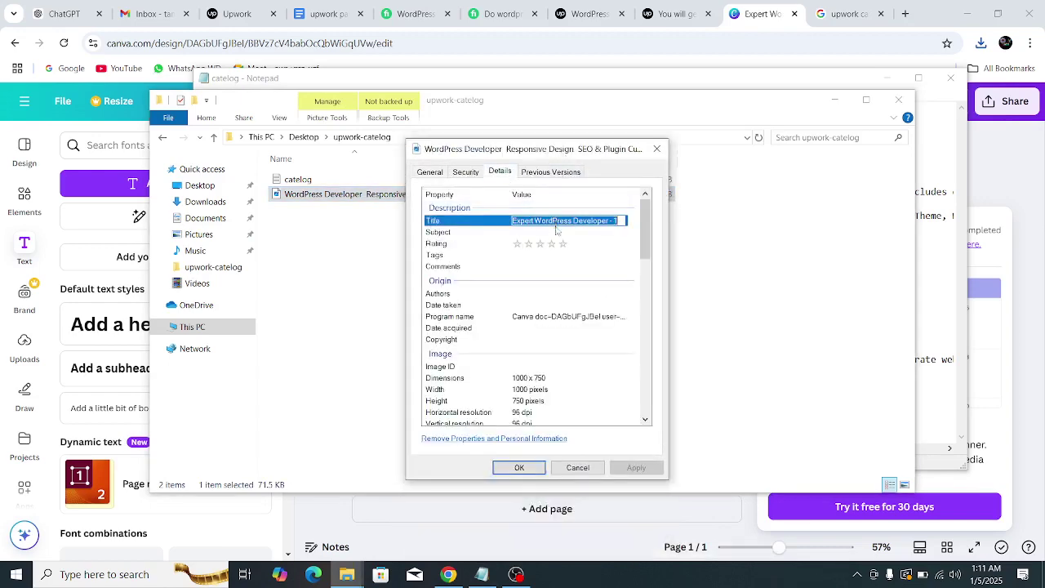
key("BackSpace")
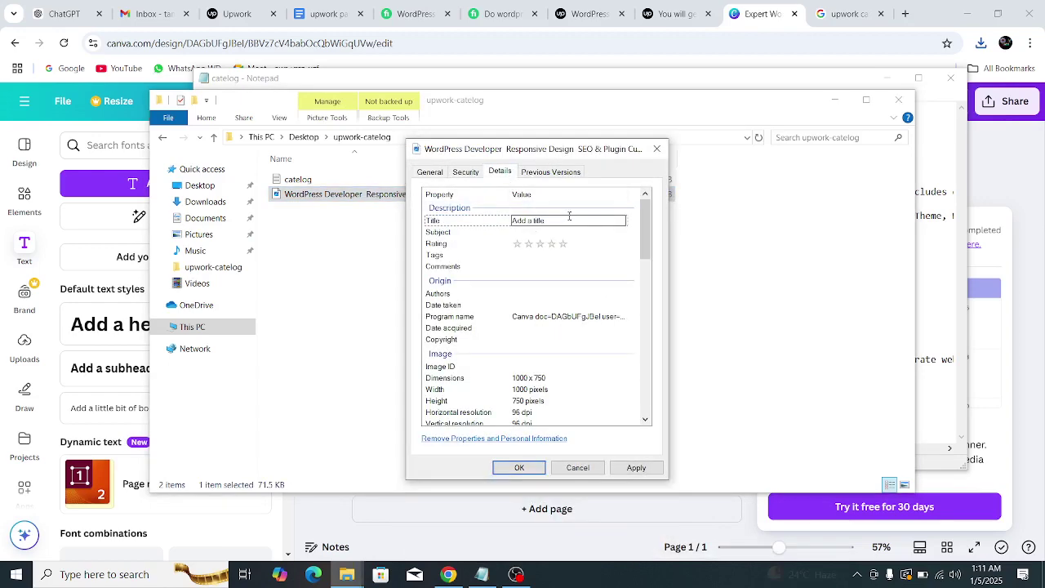
left_click(568, 219)
left_click(557, 233)
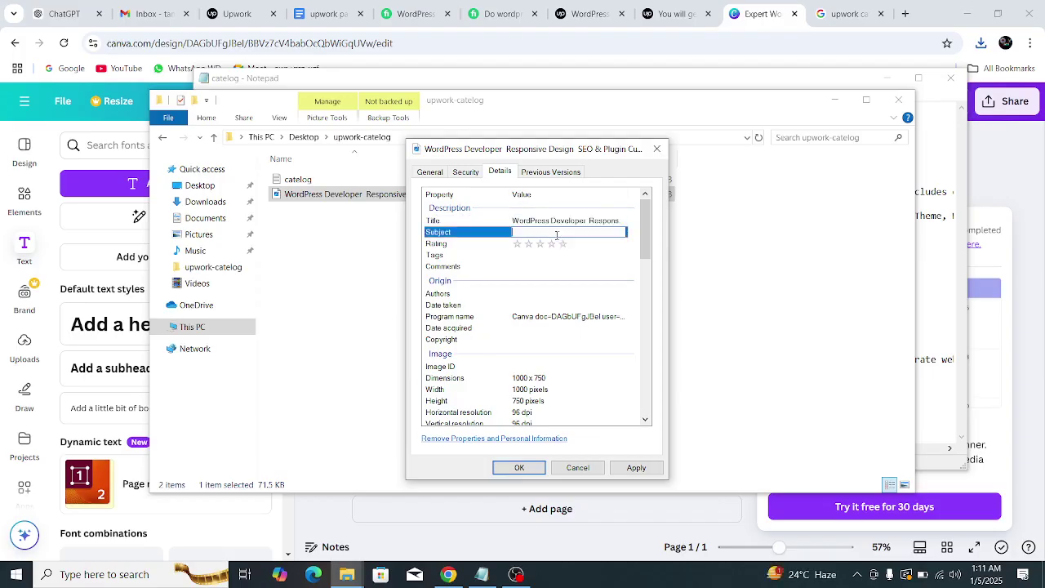
key("ctrl+v")
- Rate the image five stars and apply the property changes
left_click(563, 244)
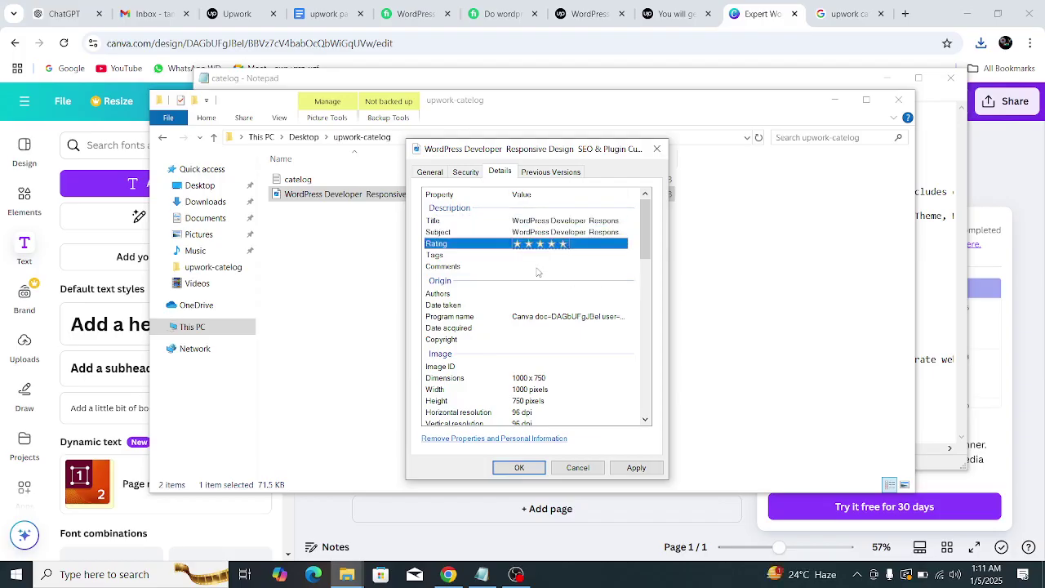
left_click(479, 270)
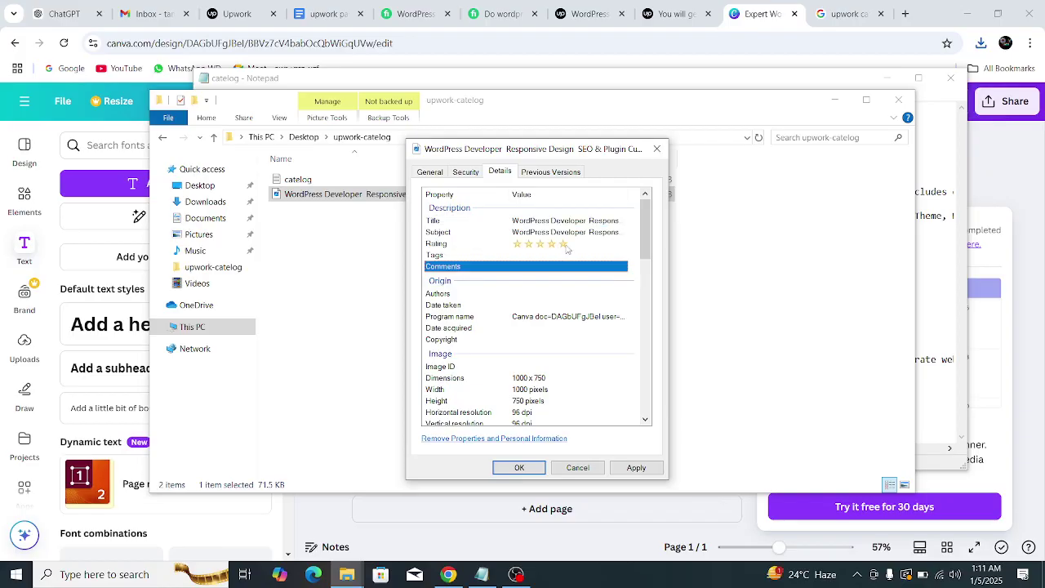
left_click(636, 467)
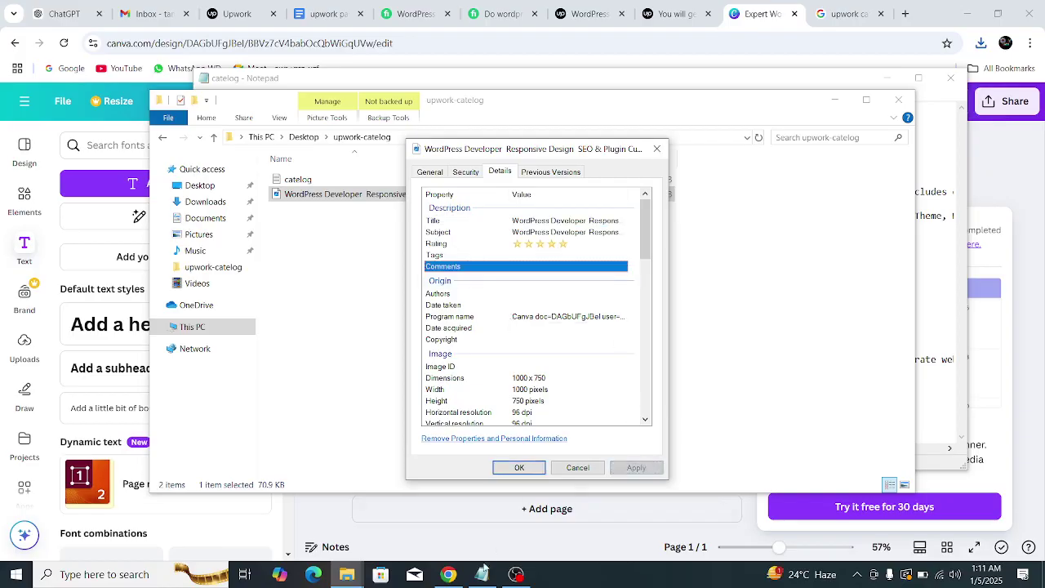
- Check the description in the catelog Notepad file, and copy the full alternative Upwork profile description from the ChatGPT conversation
left_click(481, 574)
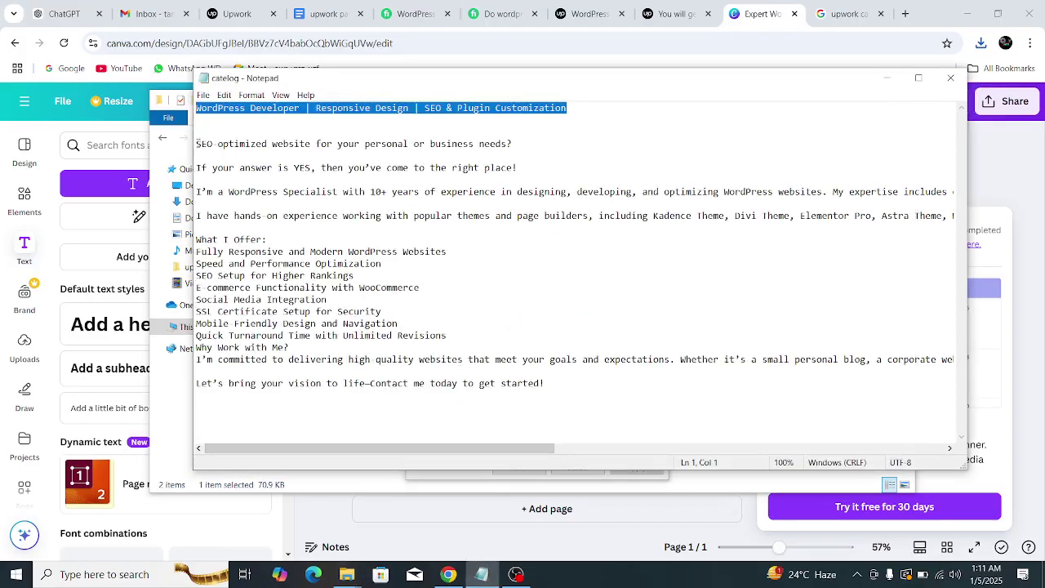
left_click(197, 144)
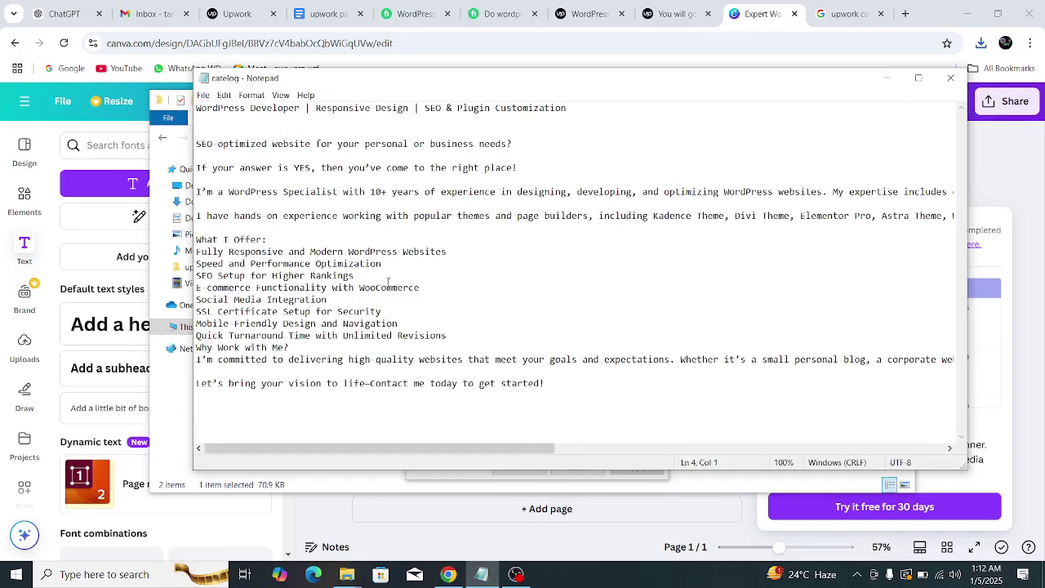
scroll(368, 290, "right", 2)
scroll(351, 294, "left", 2)
scroll(330, 304, "right", 1)
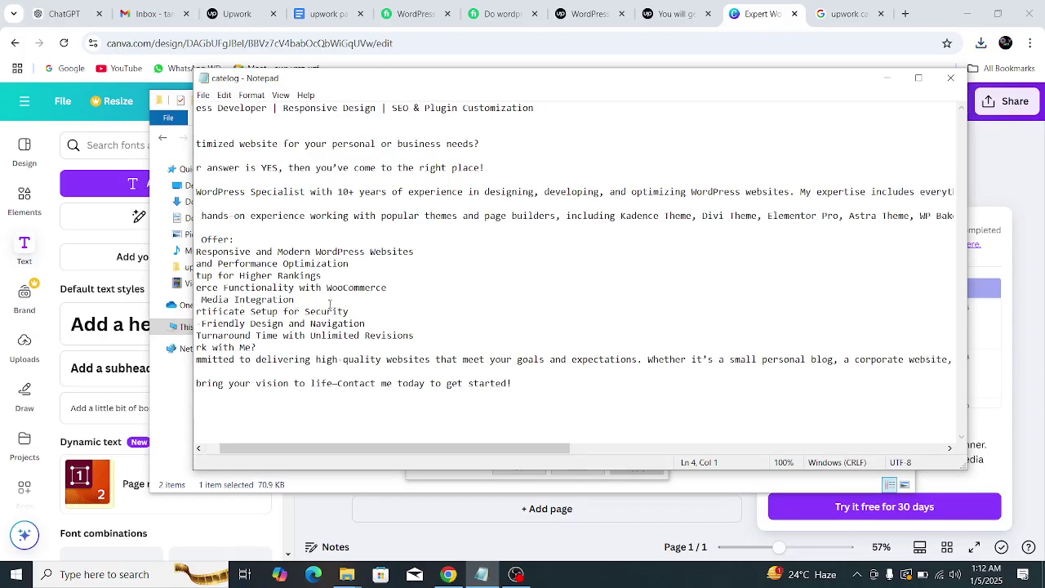
scroll(330, 303, "left", 1)
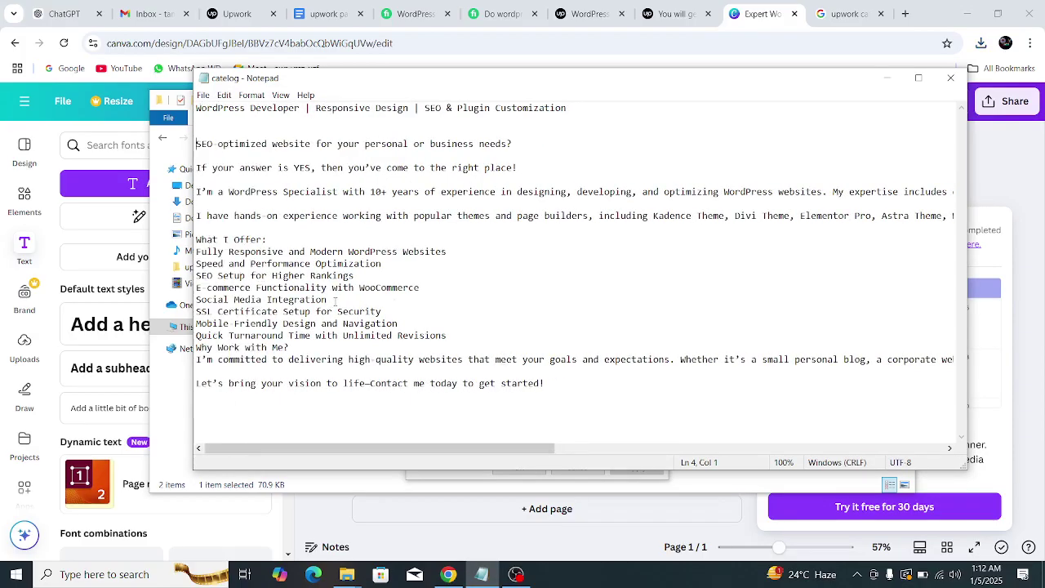
left_click(59, 14)
scroll(522, 309, "up", 14)
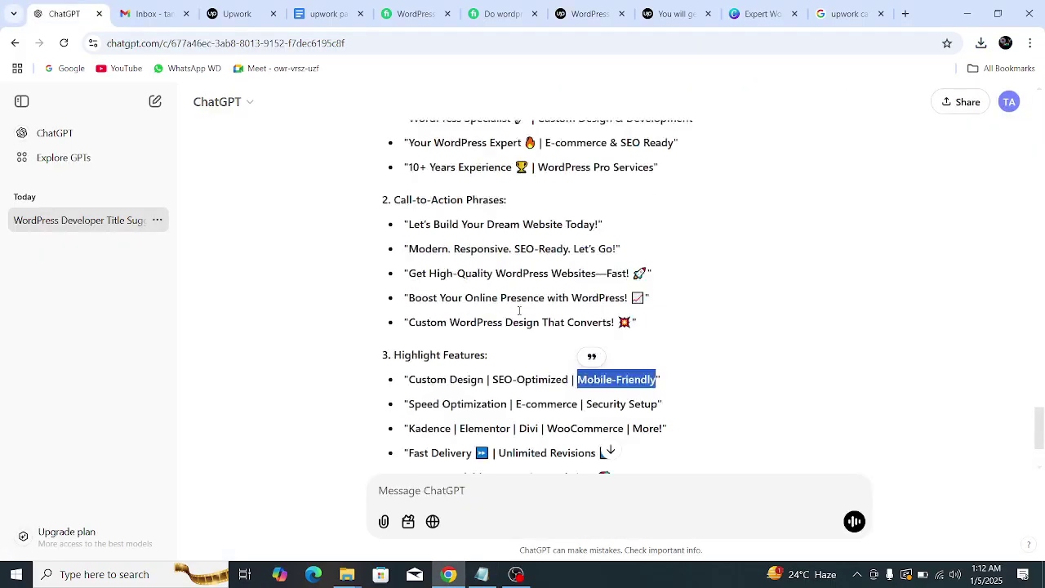
scroll(527, 303, "down", 2)
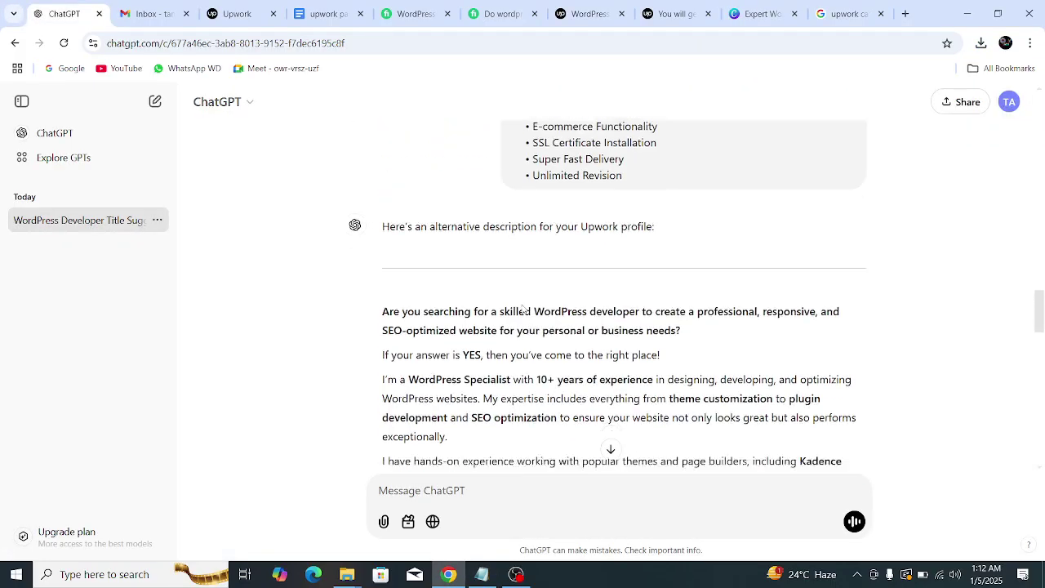
left_click_drag(381, 193, 705, 136)
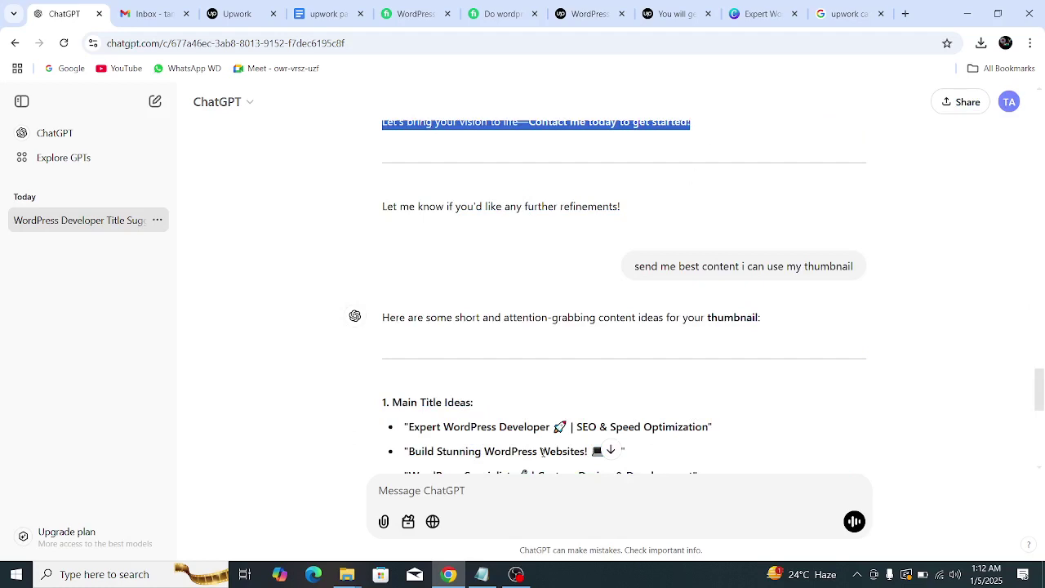
- Replace the description below the title in the catelog Notepad file with the copied ChatGPT text and save the file
left_click(482, 574)
scroll(342, 238, "right", 1)
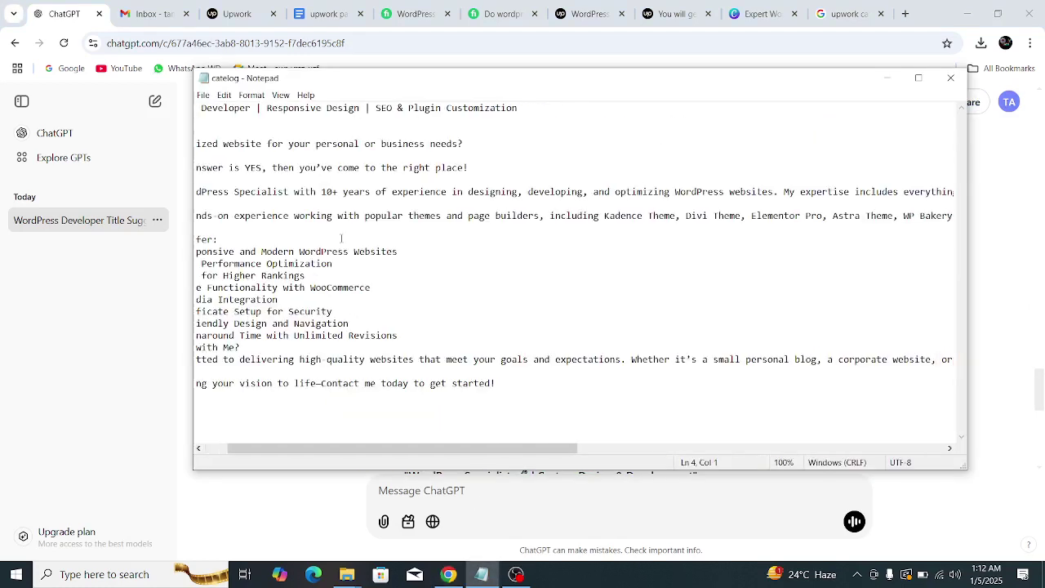
scroll(341, 239, "left", 1)
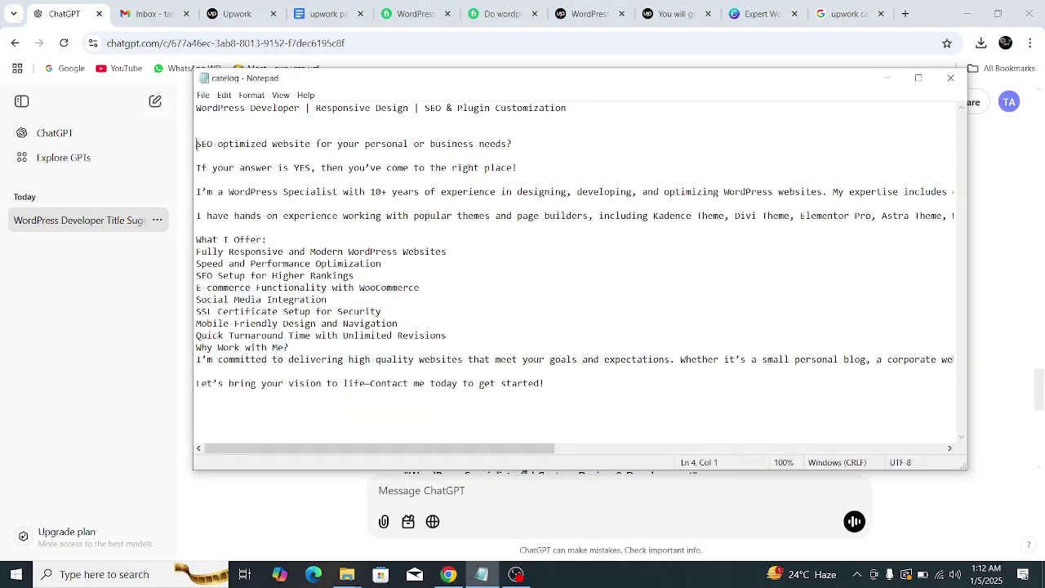
left_click_drag(196, 144, 613, 481)
key("BackSpace")
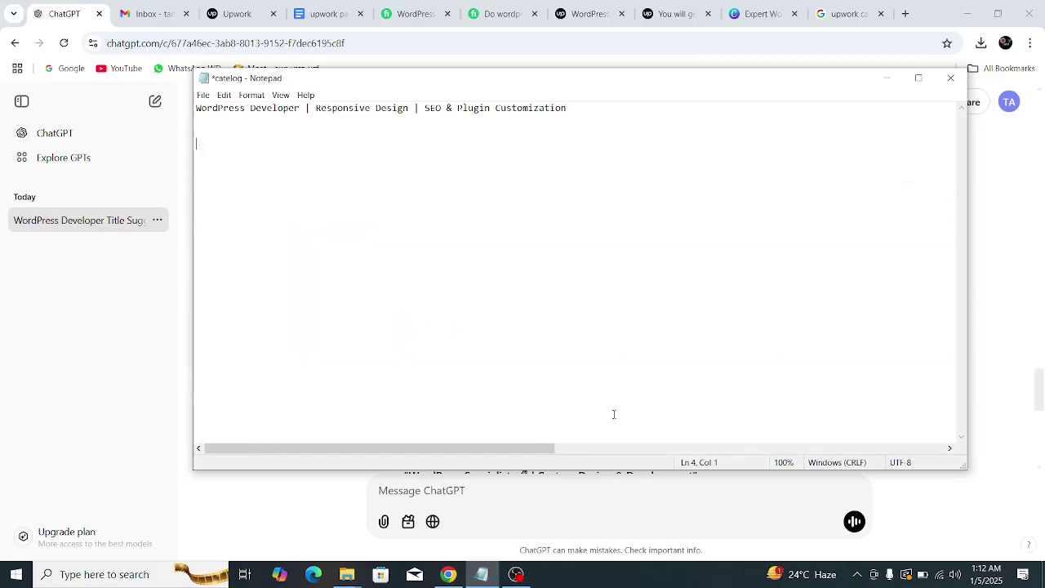
key("ctrl+v")
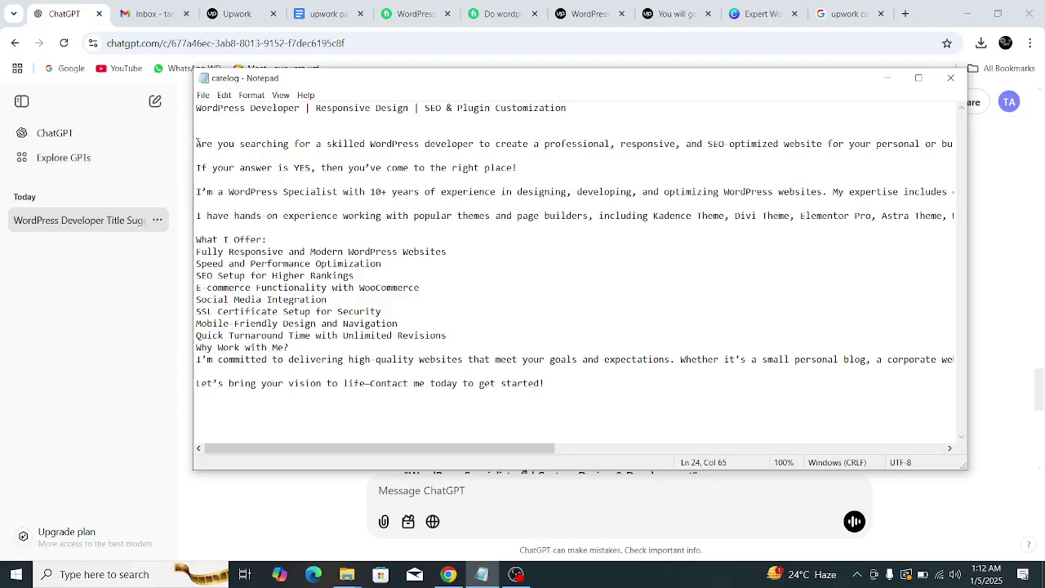
- Copy the whole description from the catelog file into the image's Comments property and apply it
left_click_drag(196, 143, 545, 384)
left_click(550, 291)
mouse_move(347, 574)
left_click(436, 482)
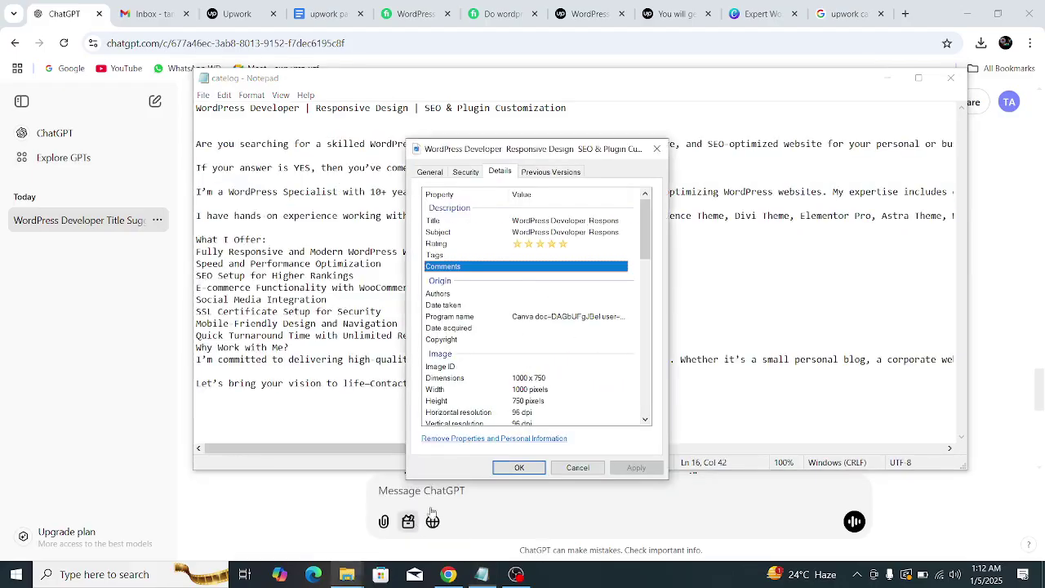
left_click(539, 268)
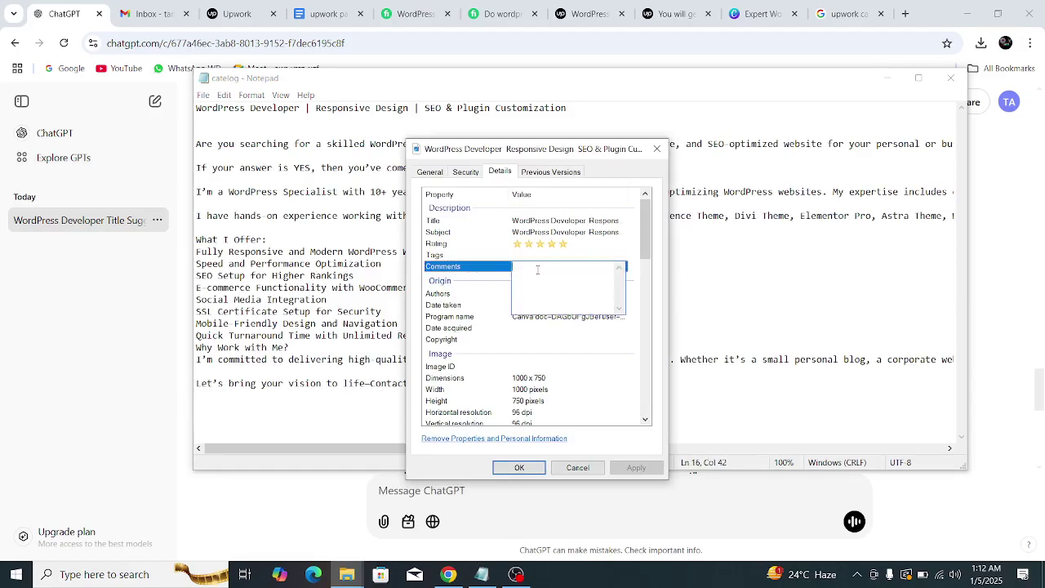
key("ctrl+v")
left_click(636, 468)
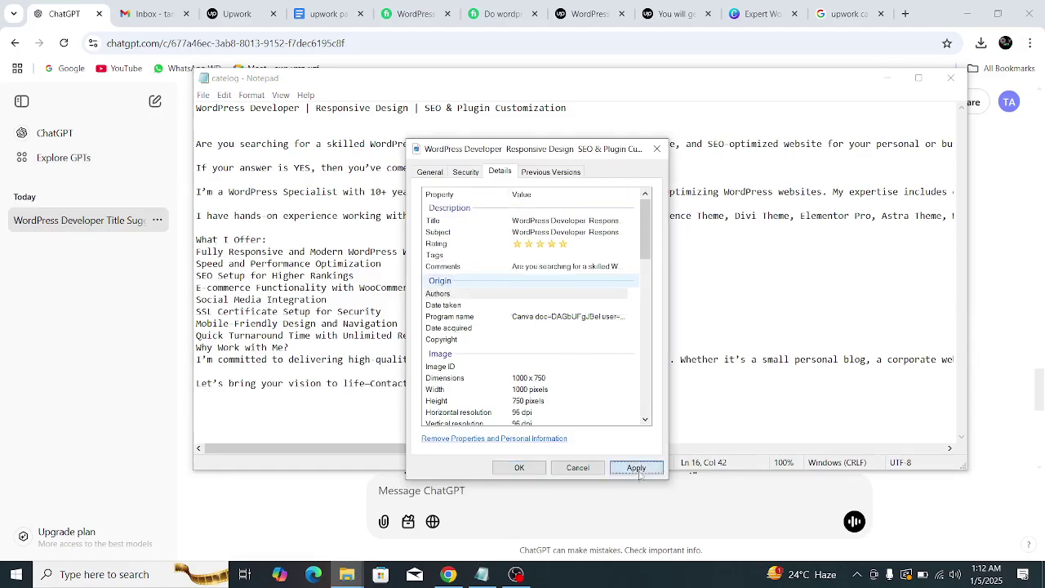
- Examine the competitor's Upwork WordPress project page, including its project details, service tiers, portfolio, reviews, completion steps and related projects
left_click(566, 23)
left_click(671, 14)
scroll(484, 258, "down", 3)
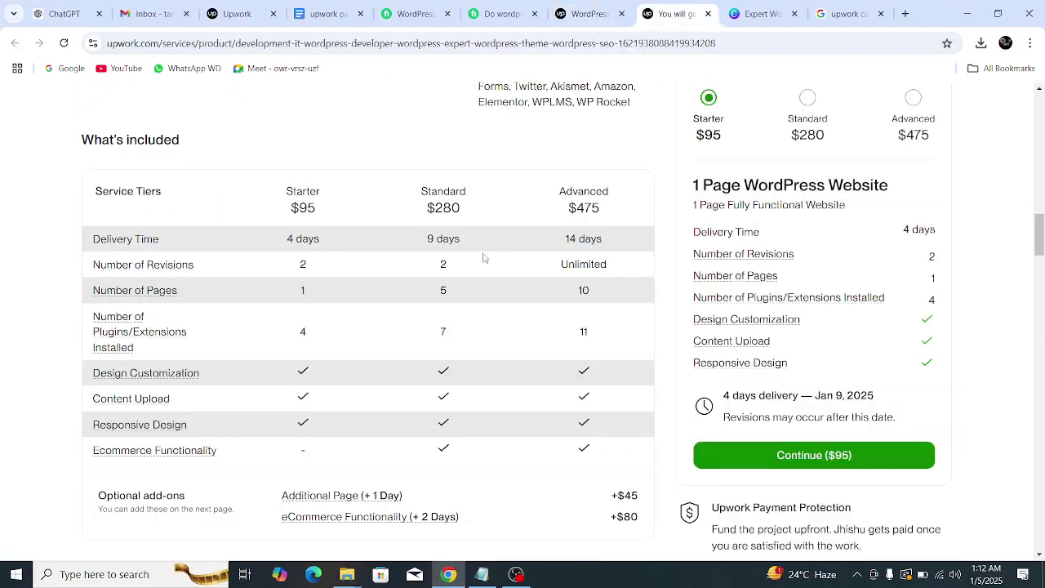
scroll(483, 258, "up", 7)
scroll(346, 250, "down", 15)
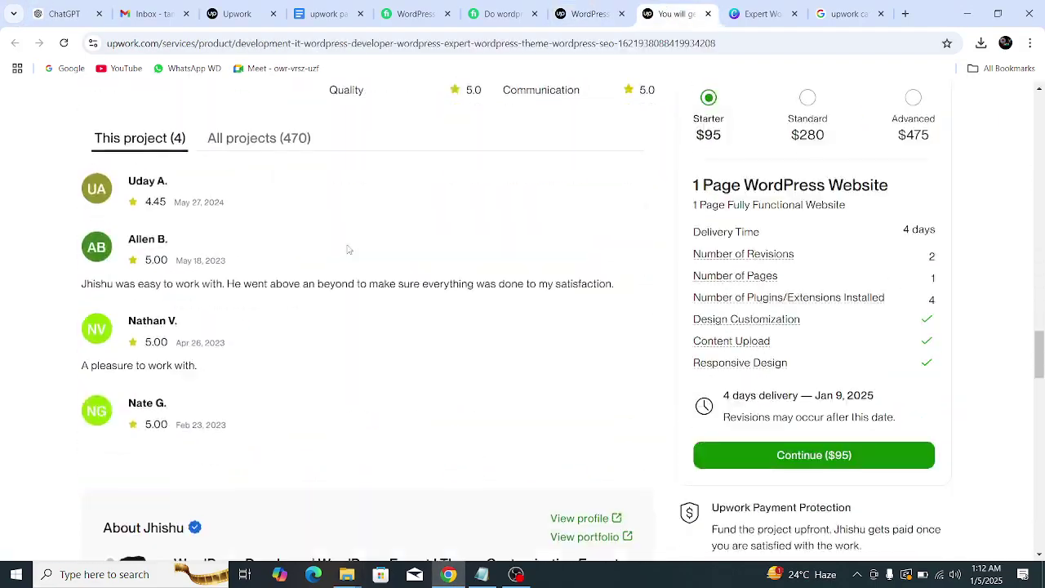
scroll(347, 249, "down", 15)
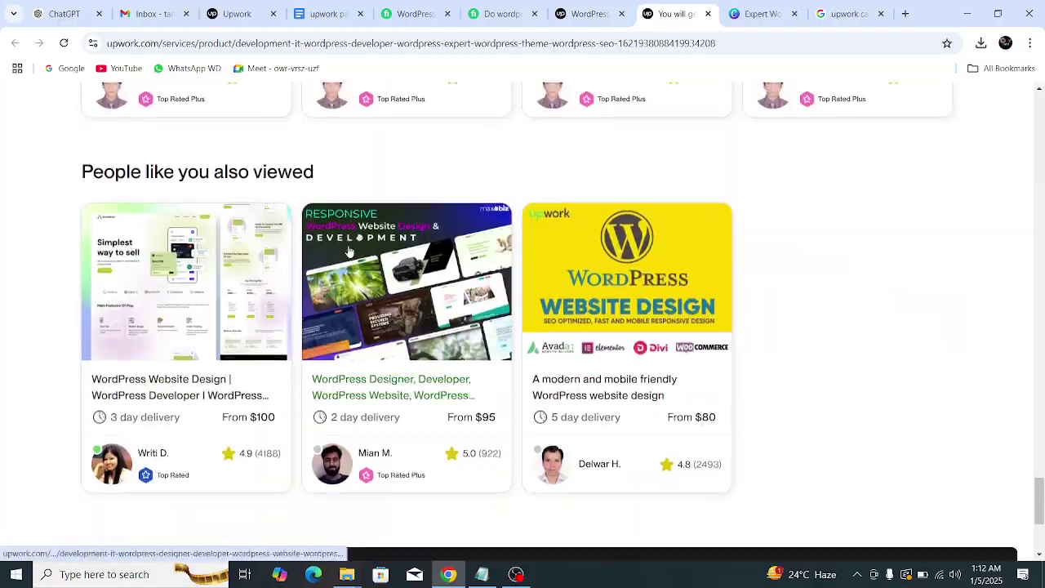
scroll(348, 250, "down", 3)
scroll(348, 250, "up", 10)
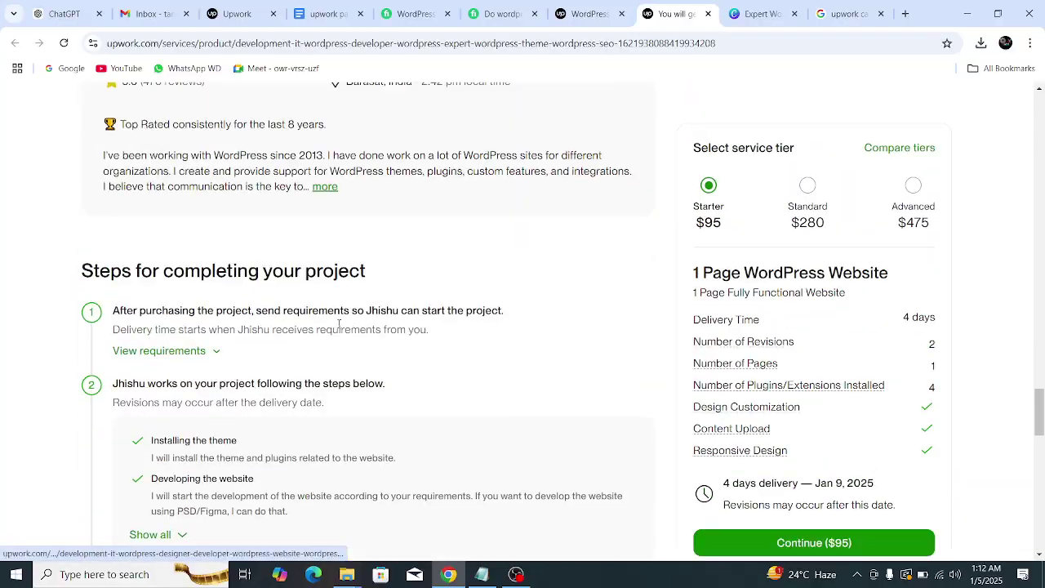
scroll(335, 319, "up", 7)
scroll(317, 307, "down", 4)
scroll(318, 308, "up", 6)
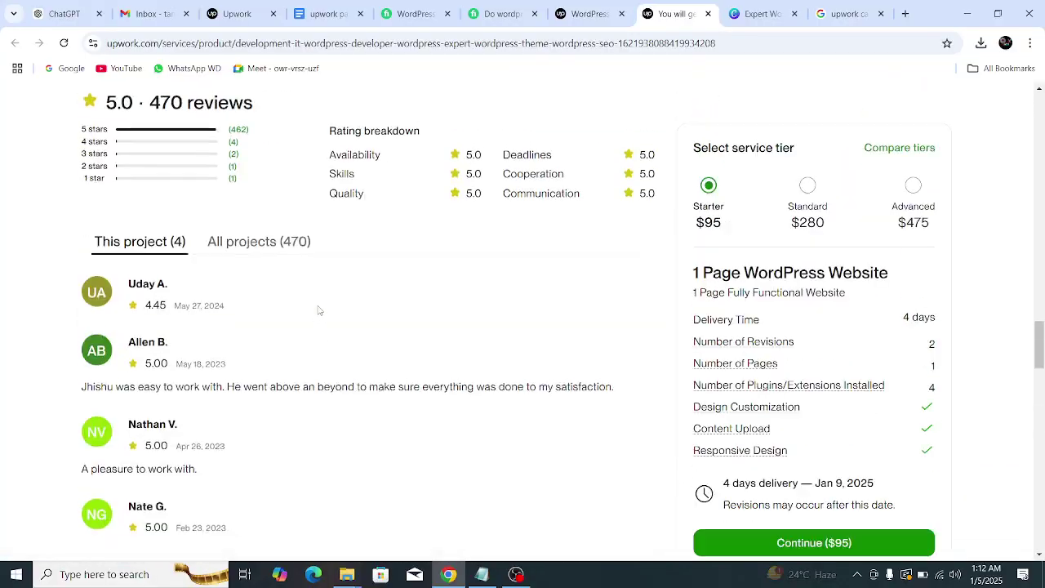
scroll(327, 312, "up", 10)
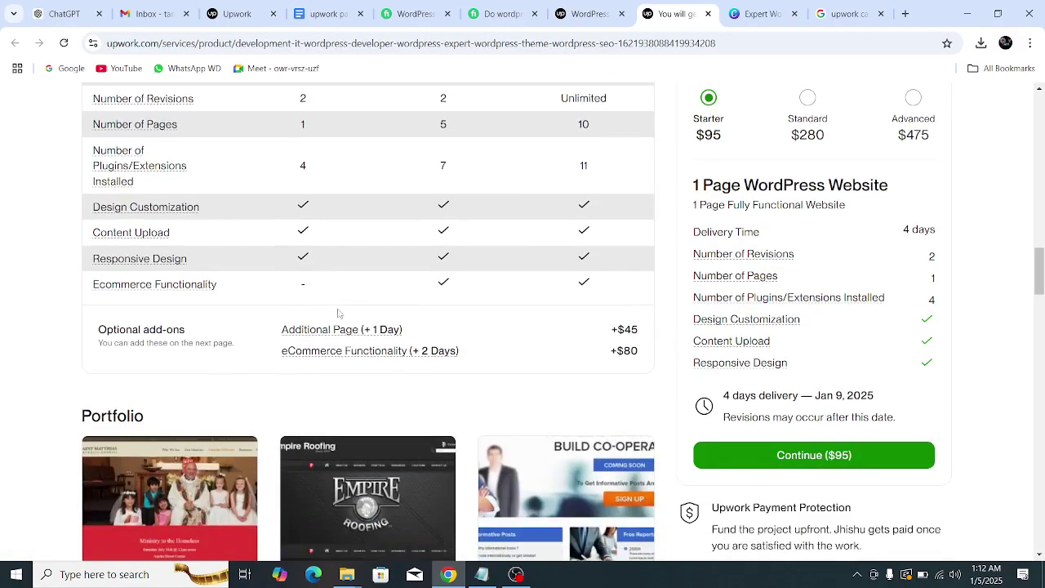
scroll(339, 313, "up", 8)
left_click(394, 316)
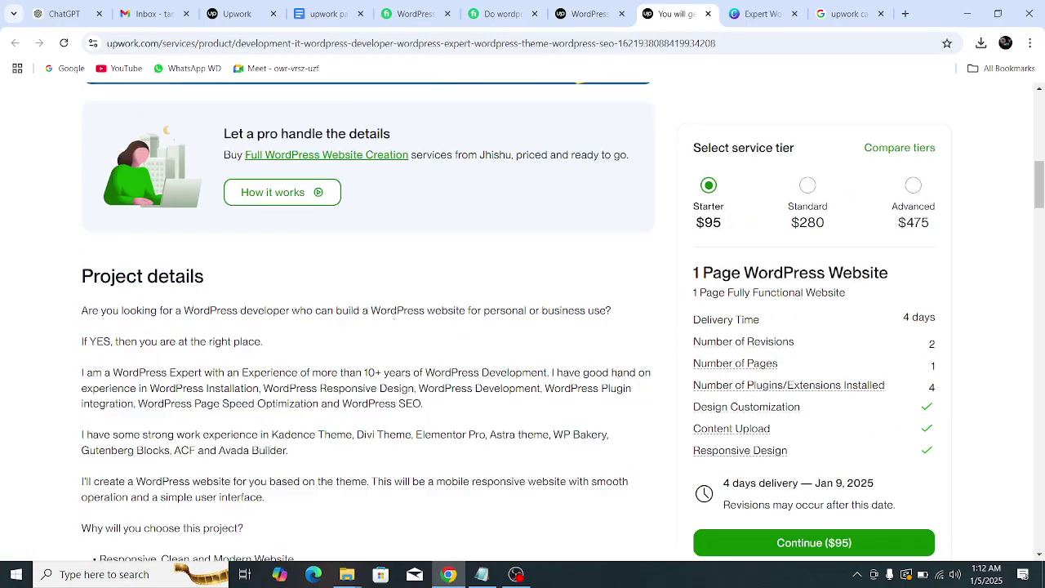
scroll(395, 316, "up", 10)
scroll(398, 320, "down", 11)
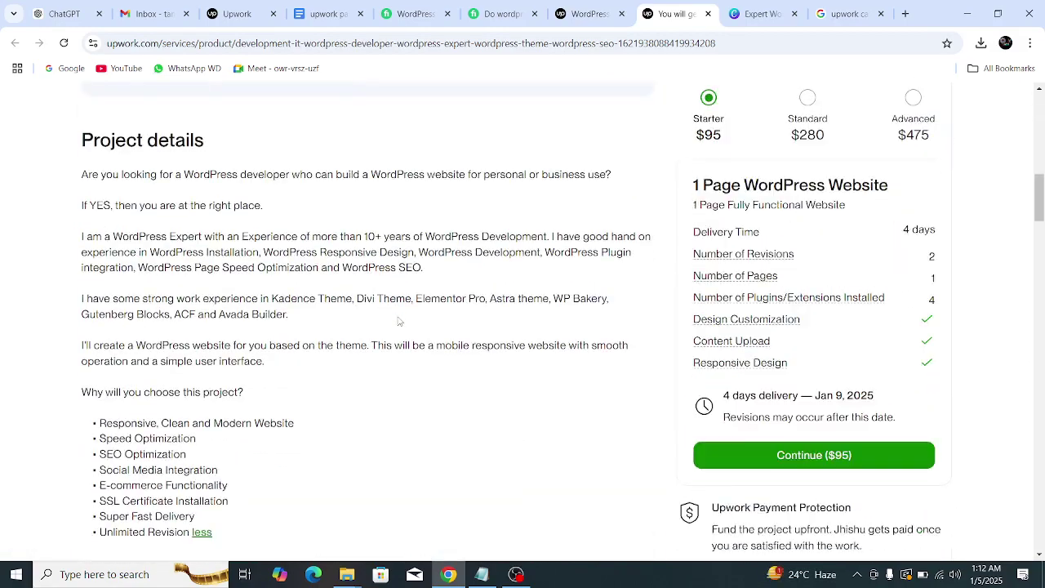
scroll(398, 321, "down", 12)
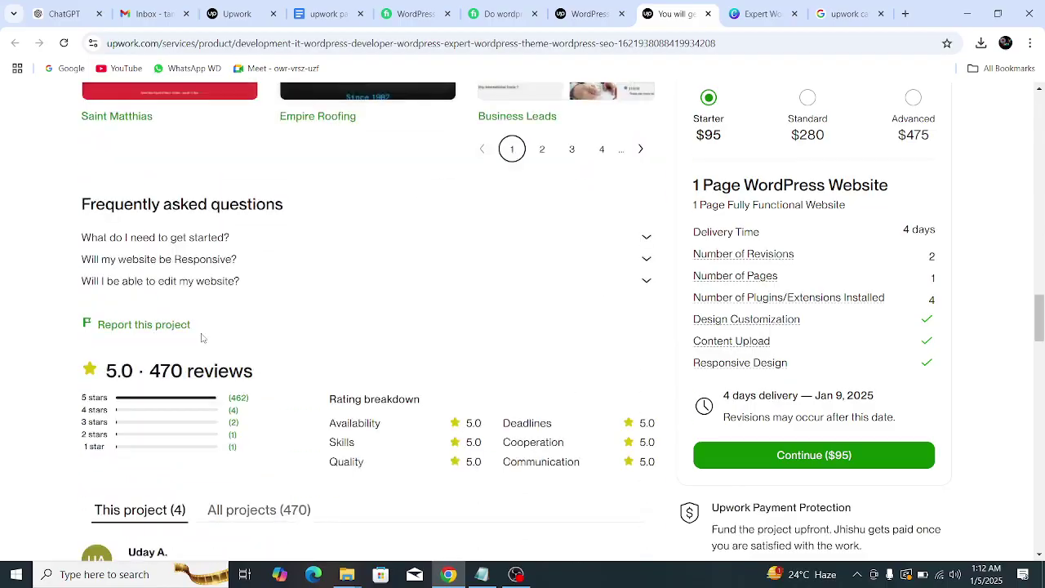
scroll(466, 319, "down", 10)
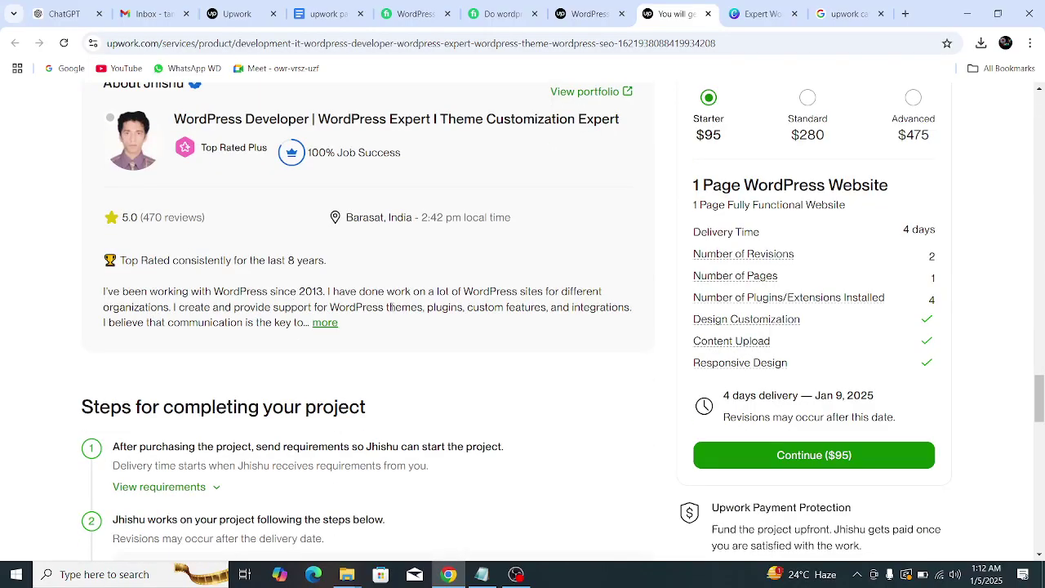
scroll(390, 308, "down", 12)
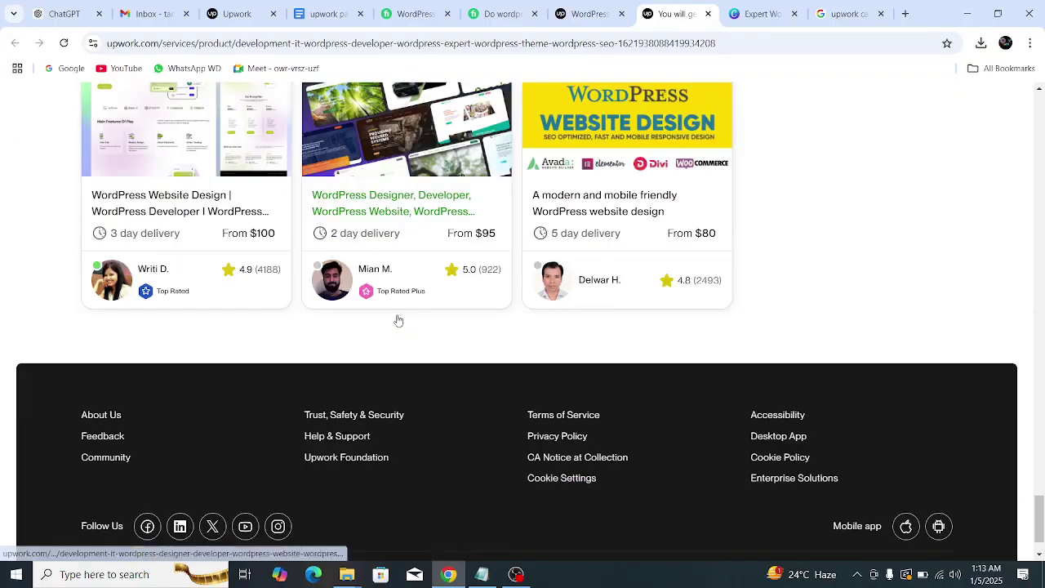
scroll(399, 319, "up", 5)
- Return to the ChatGPT conversation and ask it to "send me best tag for upwork this content"
key("ctrl+1")
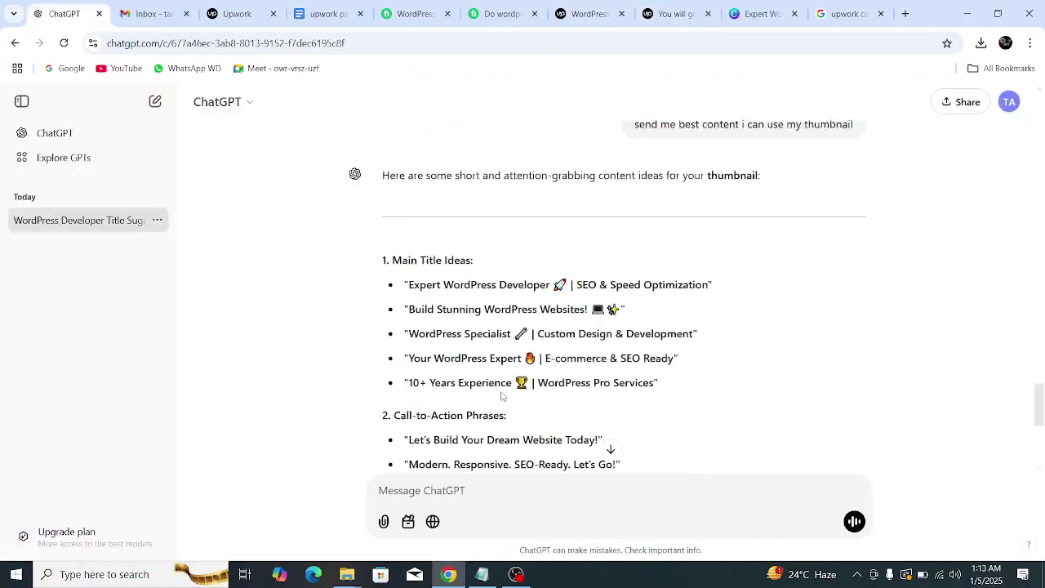
scroll(503, 396, "down", 5)
type("s")
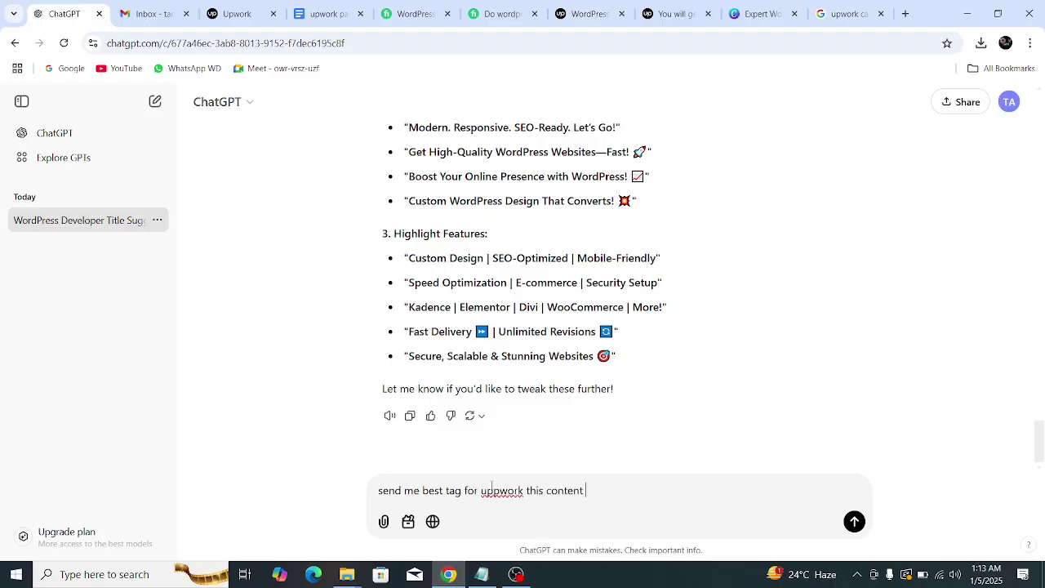
key("BackSpace")
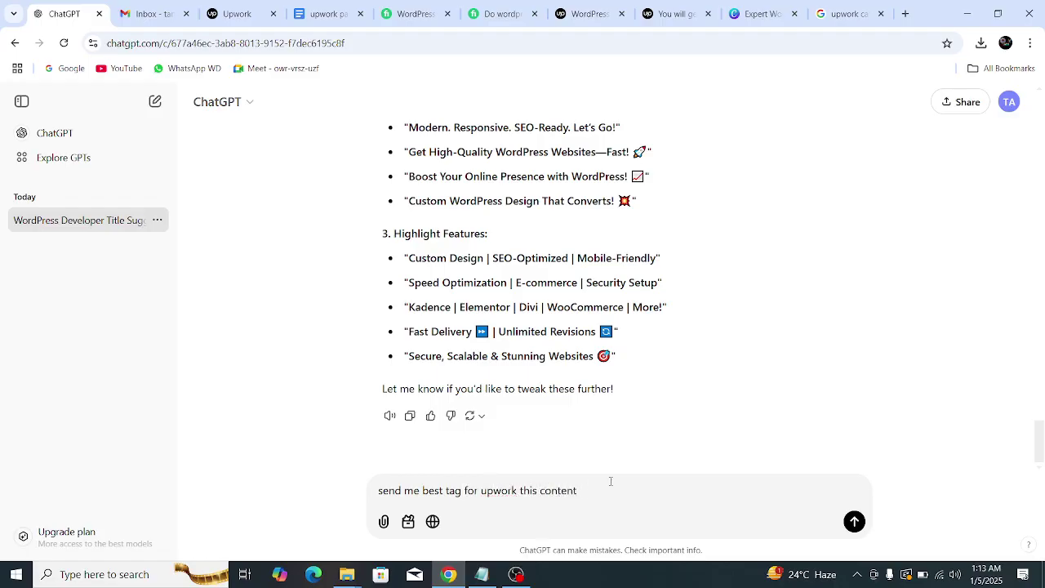
key("Return")
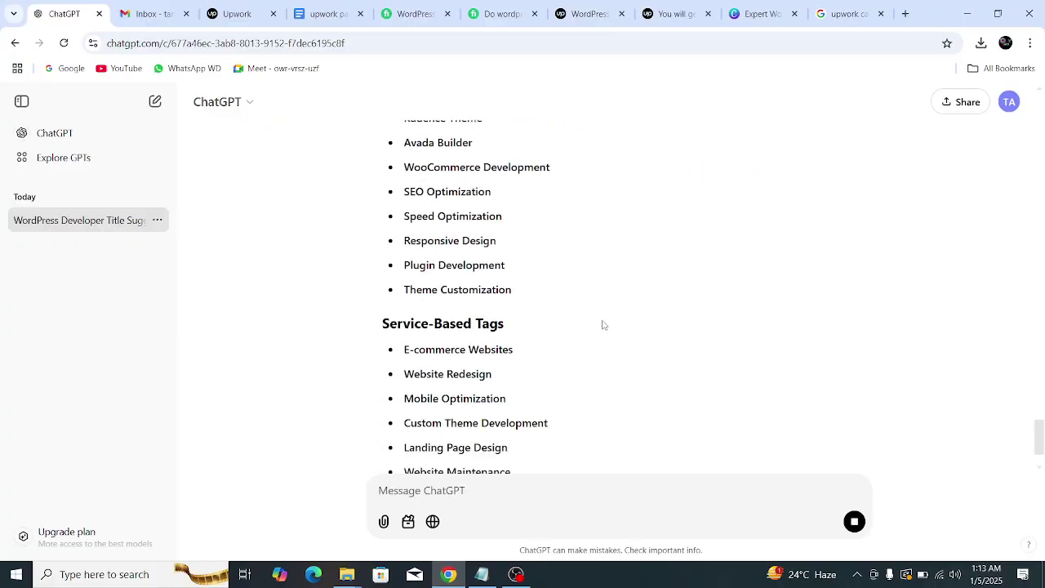
- Copy the "WordPress Developer" tag from ChatGPT's list into the image's Tags property, and move the properties window clear of the list
scroll(603, 325, "up", 3)
scroll(602, 325, "down", 6)
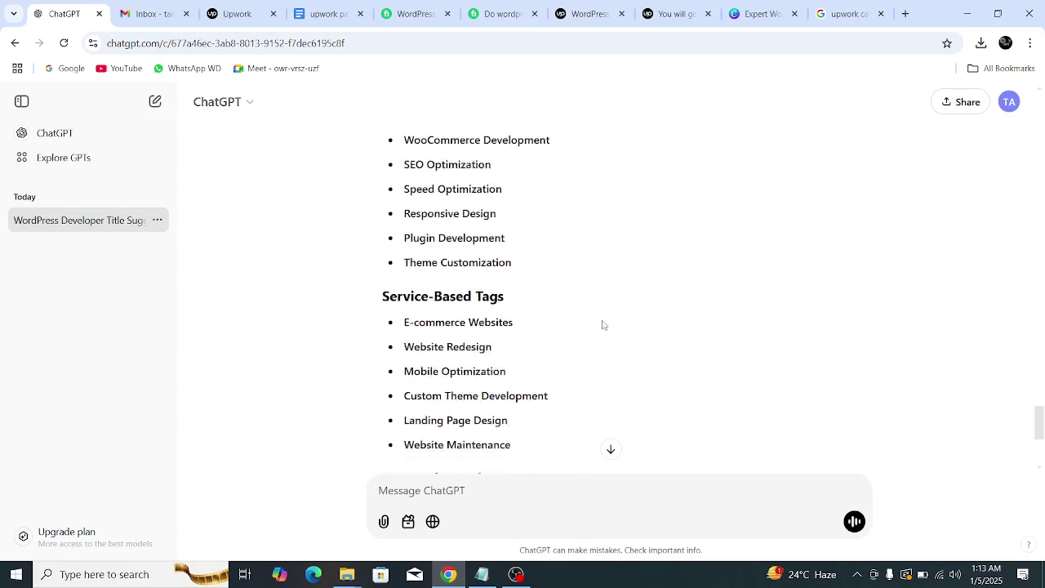
scroll(604, 324, "up", 8)
scroll(604, 324, "up", 1)
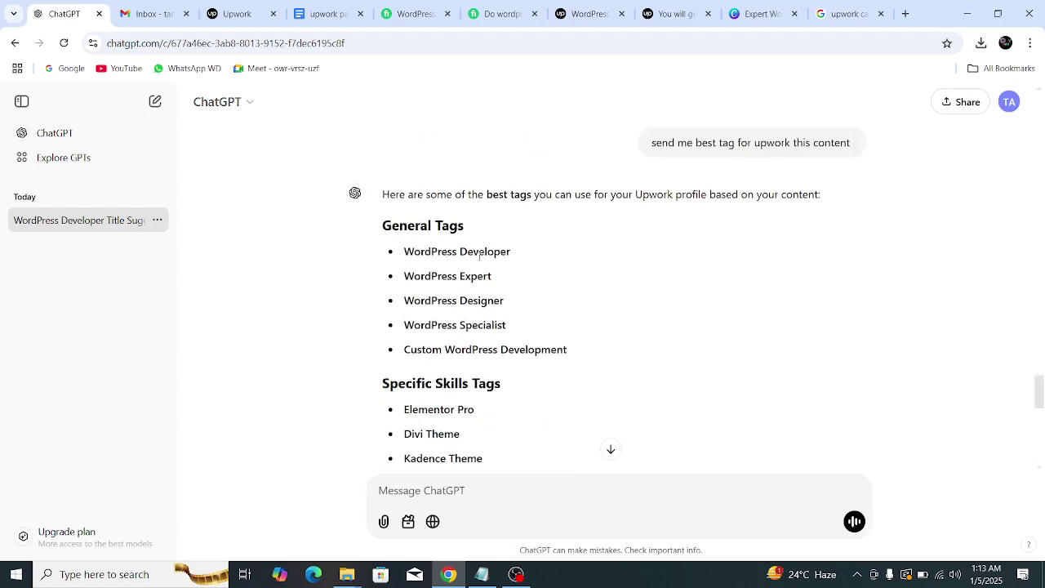
left_click_drag(404, 252, 526, 256)
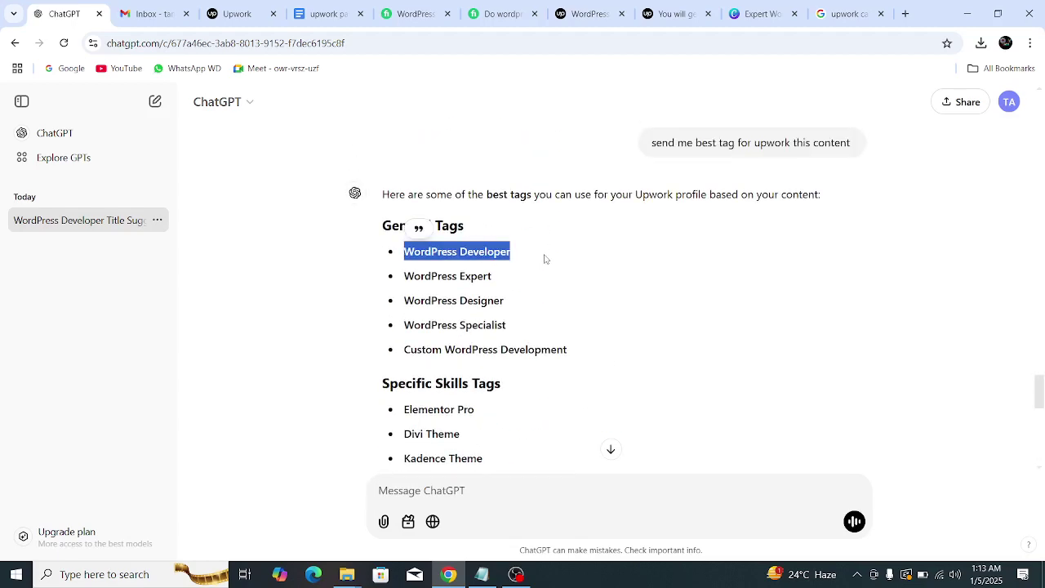
mouse_move(349, 572)
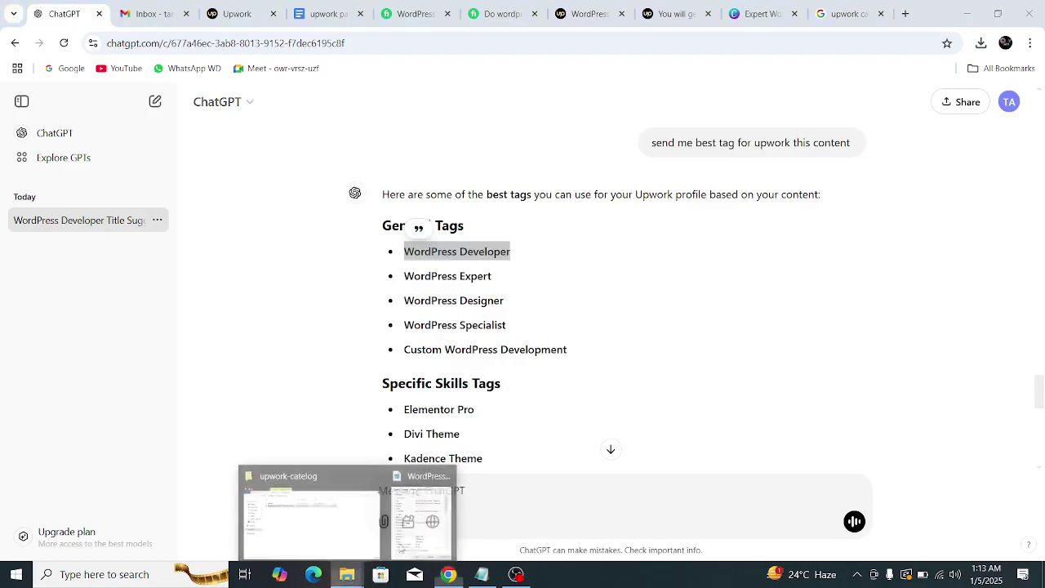
left_click(429, 523)
left_click(539, 256)
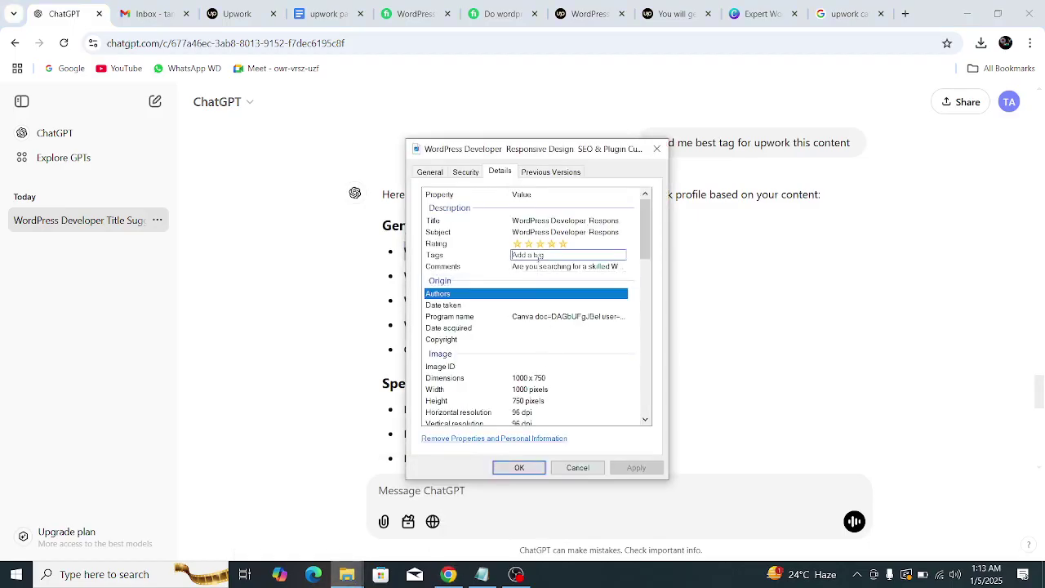
type(", ;")
left_click_drag(528, 153, 745, 140)
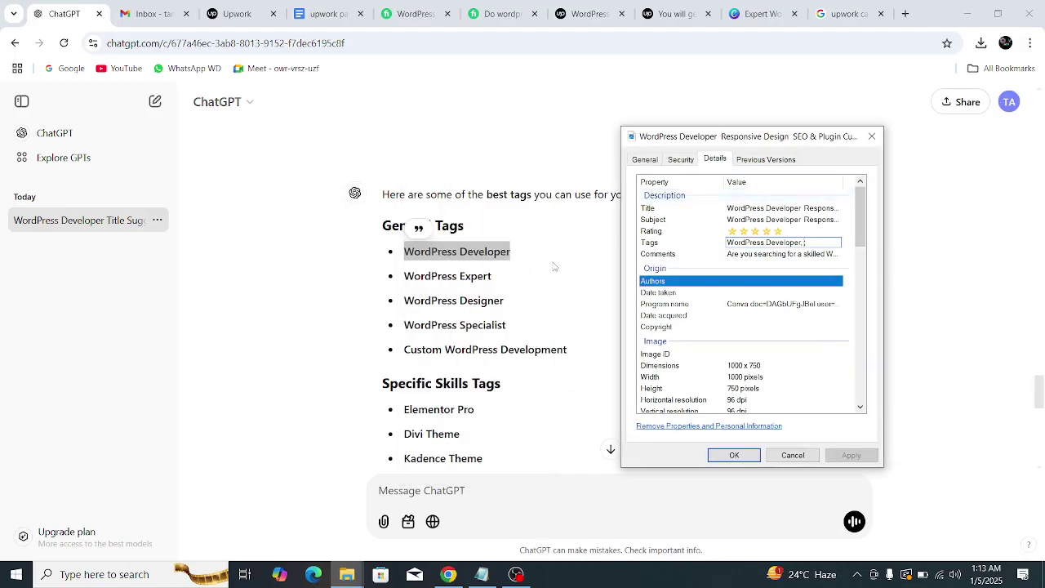
- Copy "WordPress Expert" from ChatGPT's general tags and add it to the image's Tags property
left_click(553, 265)
left_click_drag(406, 277, 495, 280)
key("ctrl+c")
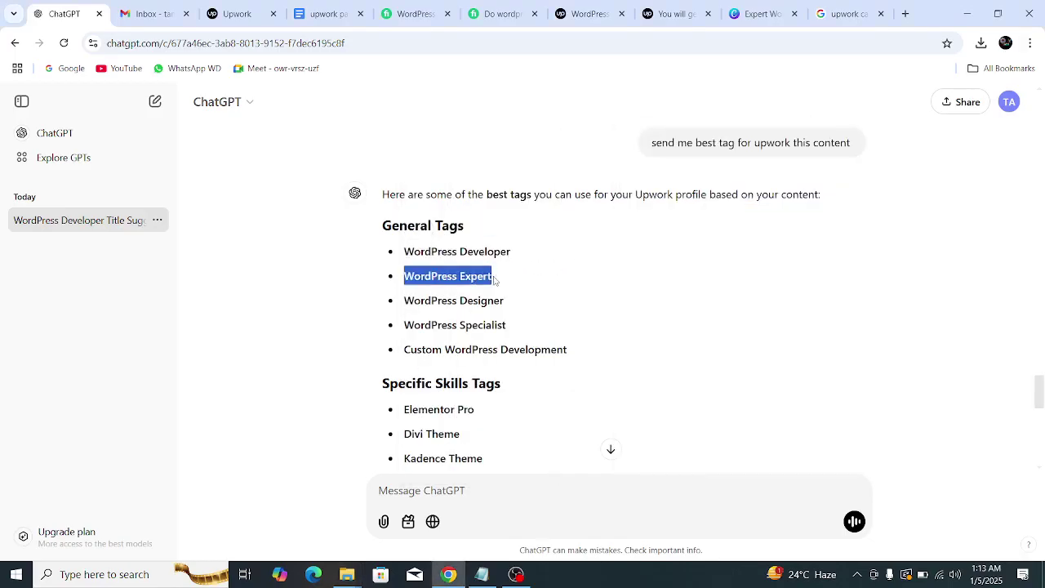
mouse_move(351, 576)
left_click(420, 516)
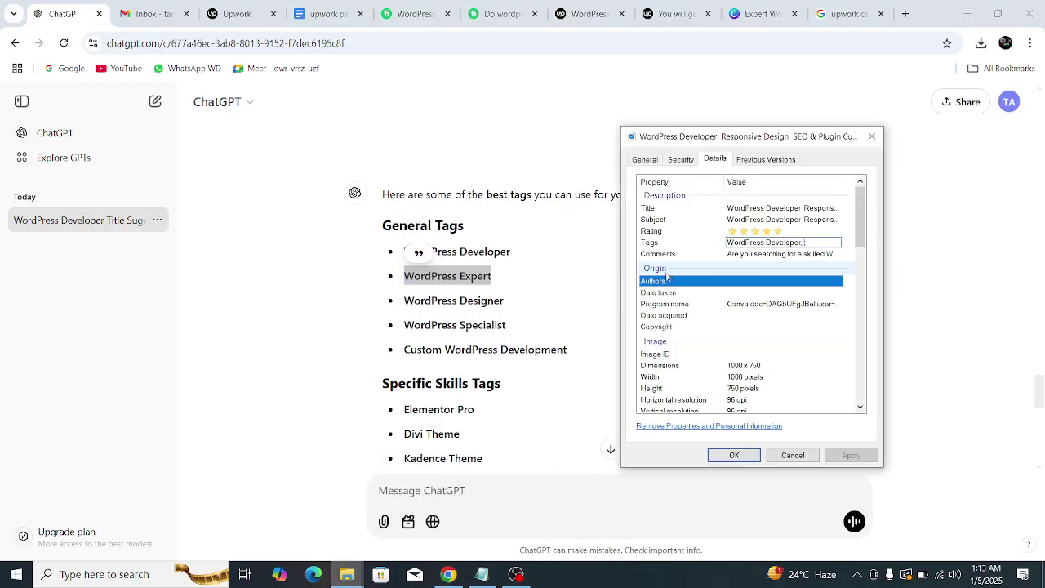
key("ctrl+v")
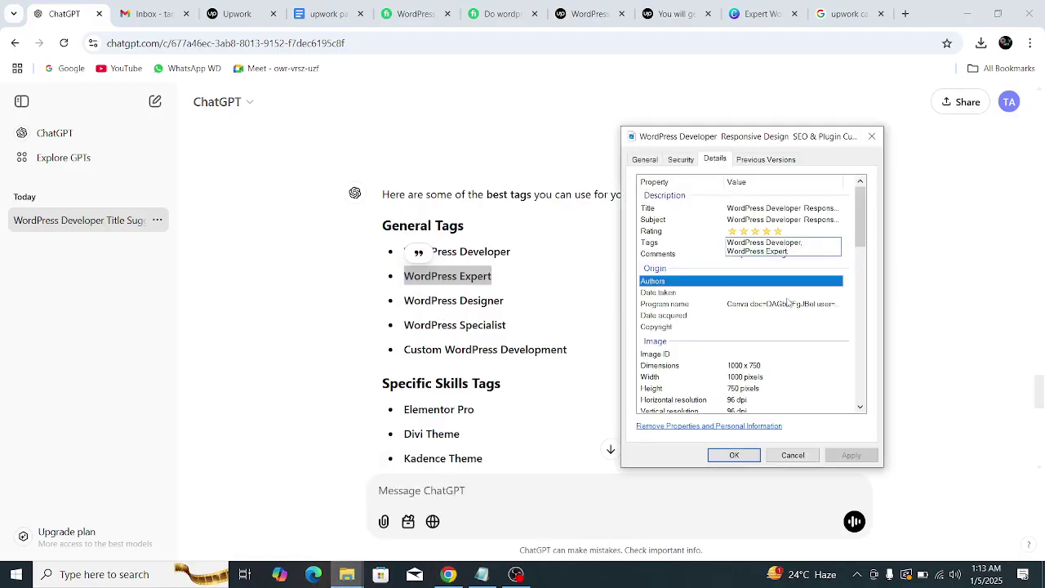
- Copy "WordPress Designer" from the general tags and append it to the image's Tags property
left_click(450, 300)
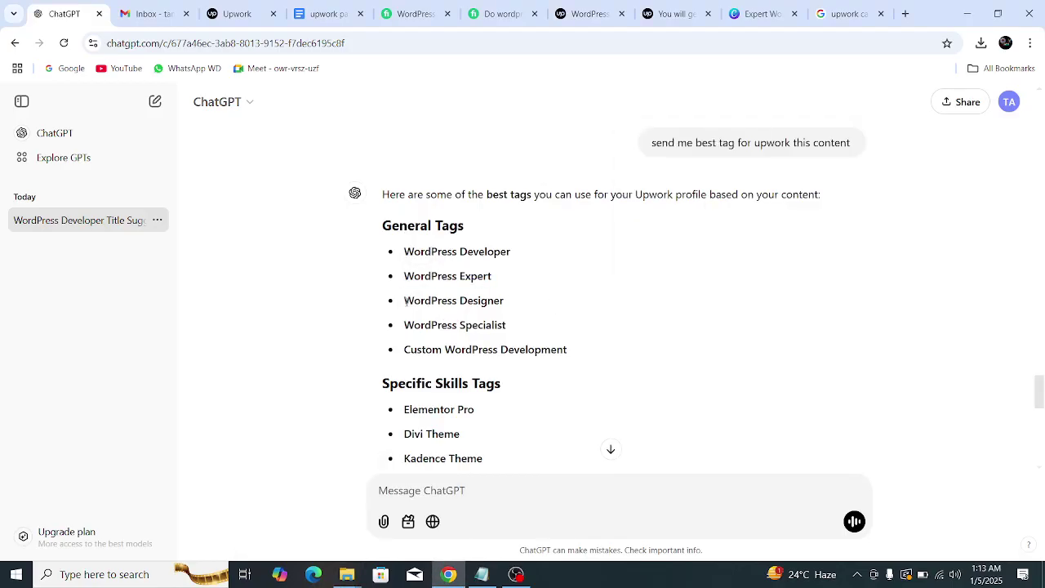
left_click_drag(406, 302, 531, 305)
key("ctrl+c")
mouse_move(347, 575)
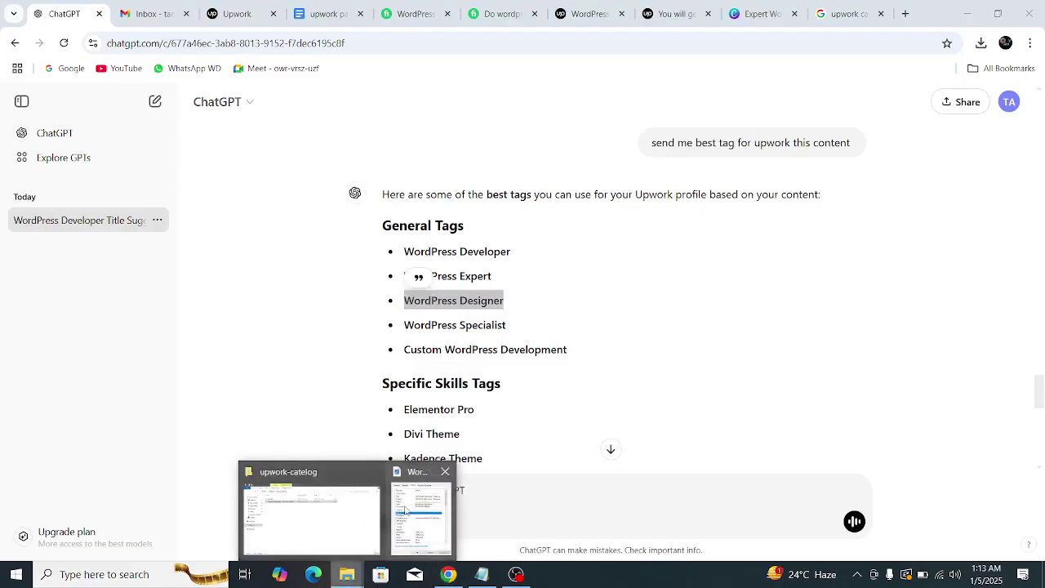
left_click(419, 513)
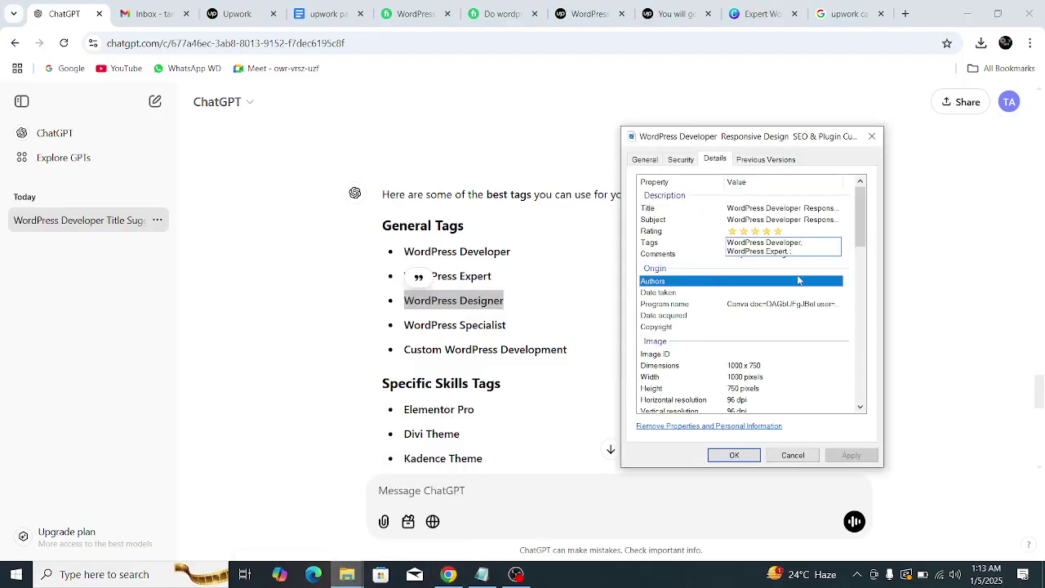
key("ctrl+v")
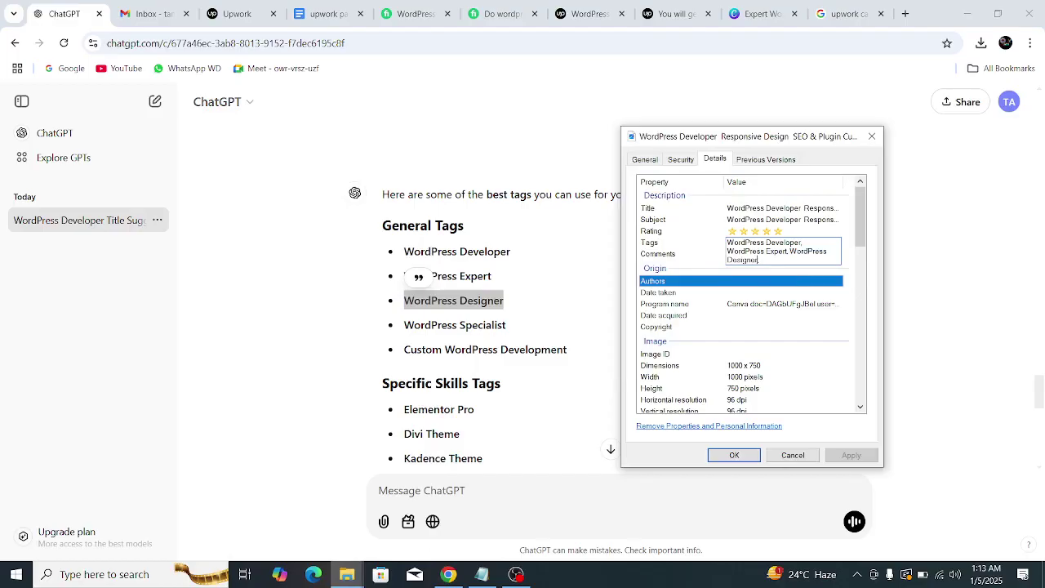
- Append "WordPress Specialist" from the ChatGPT list to the image's Tags property
left_click(430, 326)
left_click_drag(404, 325, 568, 331)
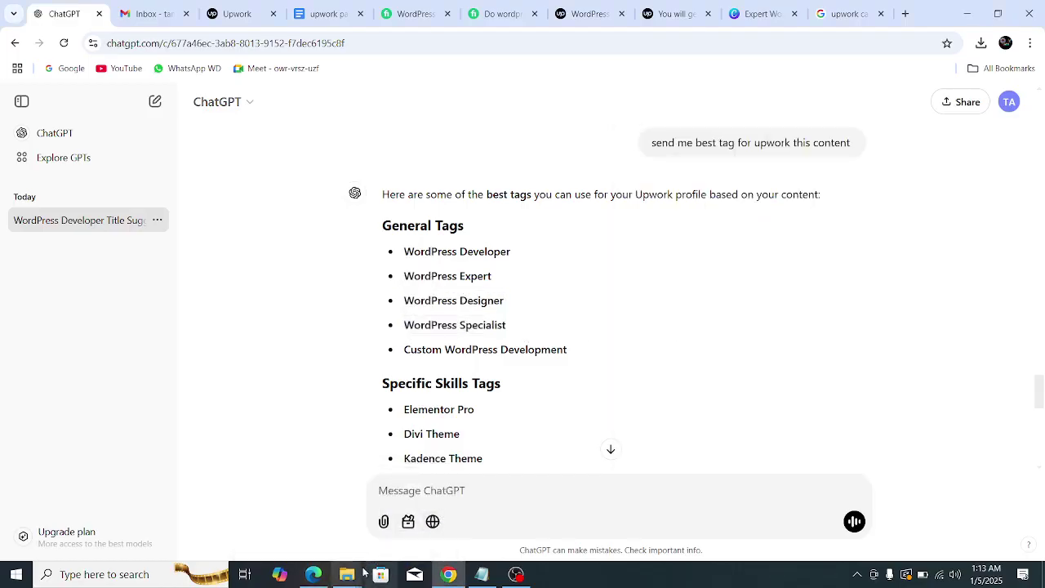
mouse_move(347, 574)
left_click(419, 511)
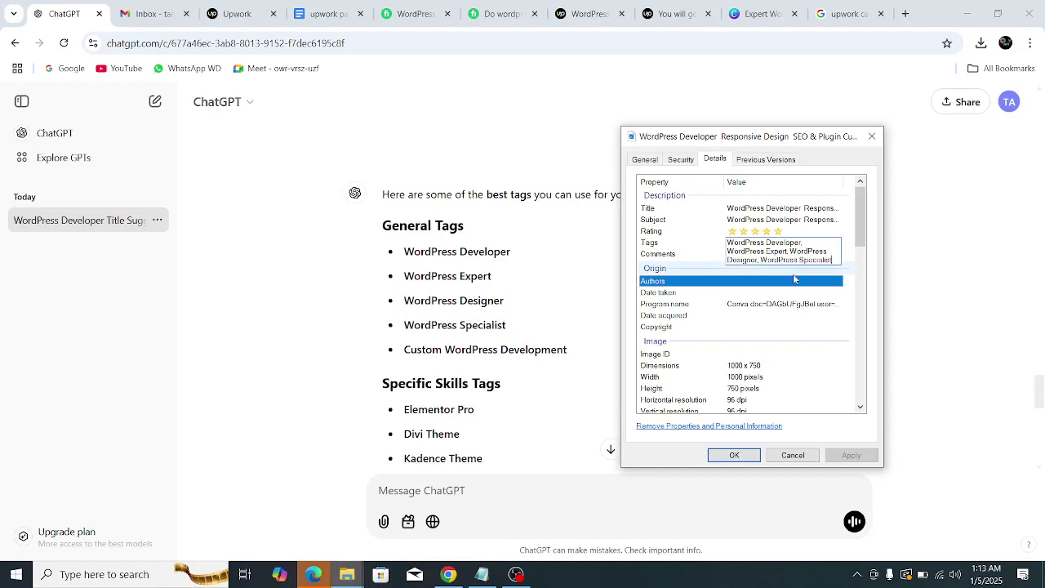
- Append "Custom WordPress Development" from the ChatGPT list to the image's Tags property and apply the metadata changes
left_click(539, 338)
left_click_drag(404, 349, 595, 357)
key("ctrl+c")
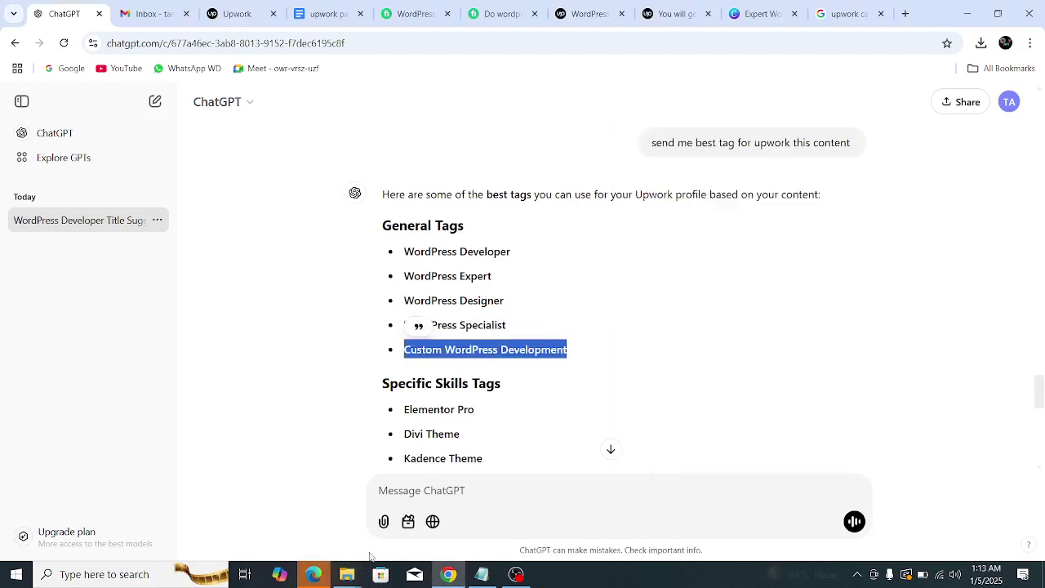
mouse_move(347, 574)
left_click(421, 513)
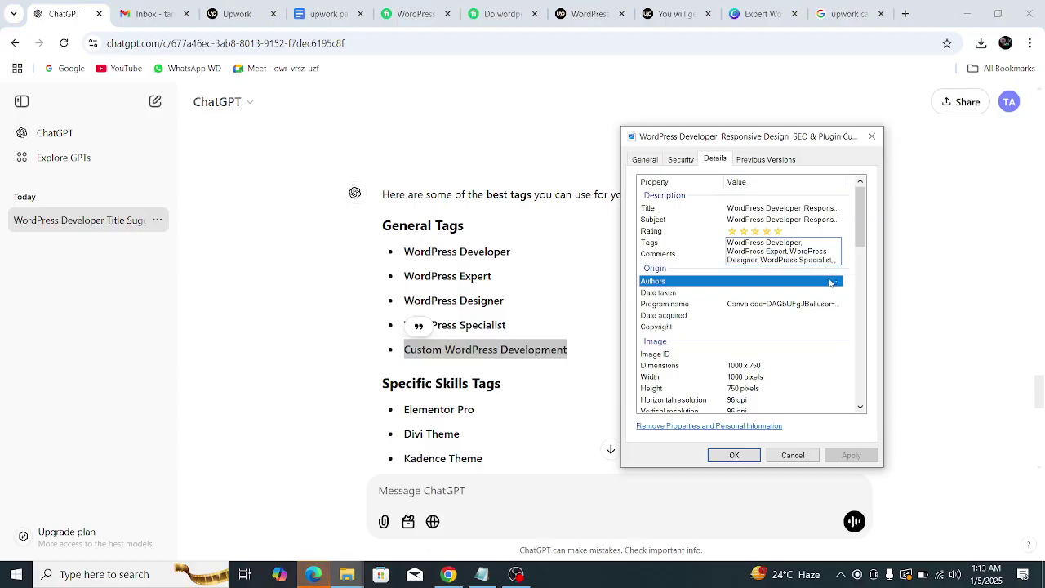
key("ctrl+v")
left_click(706, 268)
left_click(849, 455)
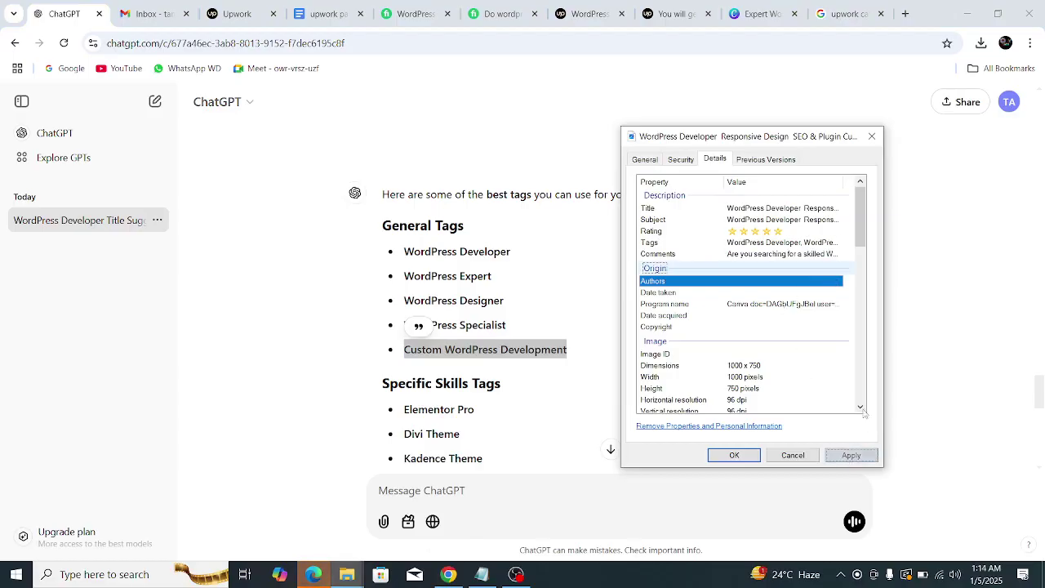
- Leave the image properties, switch to the Microsoft Edge window and close it
left_click(676, 413)
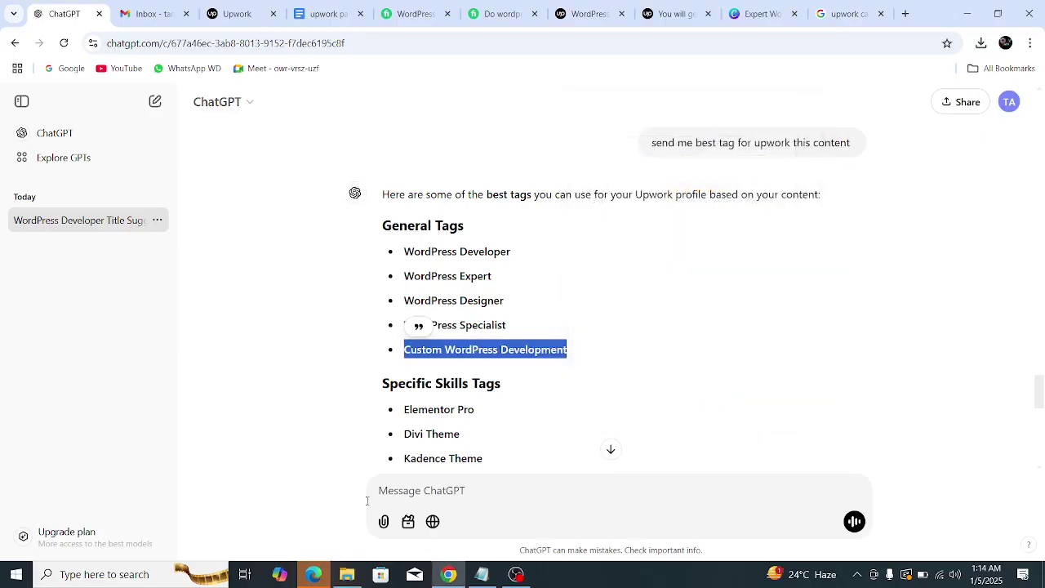
left_click(313, 574)
left_click(1030, 12)
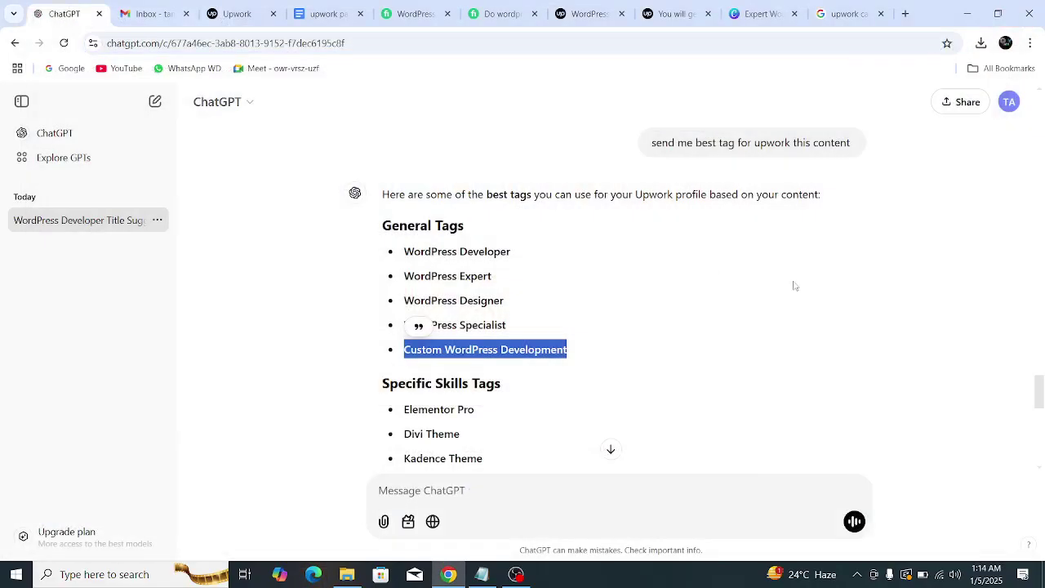
- Open the account's own Upwork freelancer profile, locate its project catalog section and dismiss the Add a license tip
left_click(236, 13)
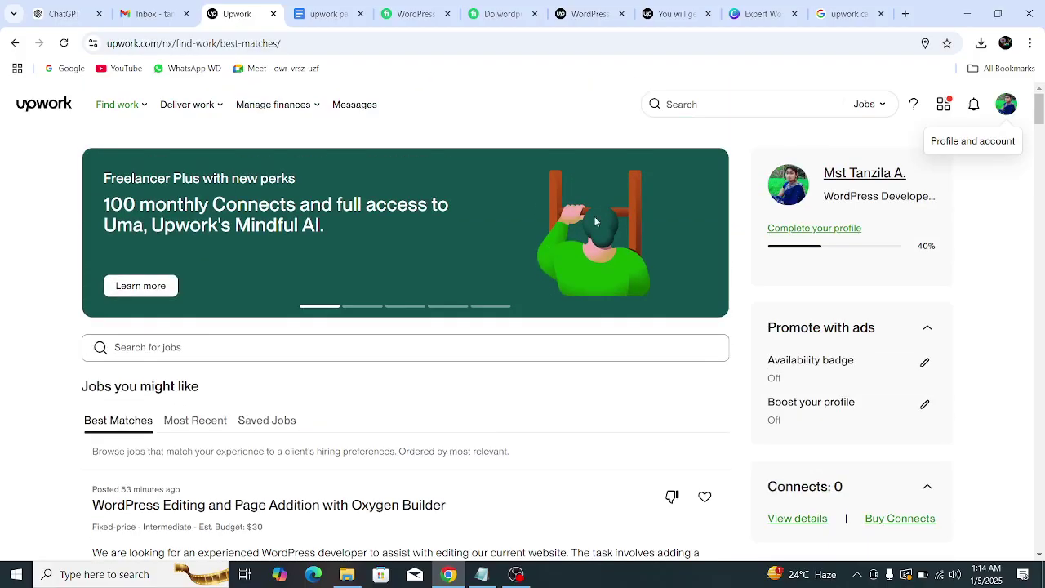
left_click(1005, 103)
left_click(934, 222)
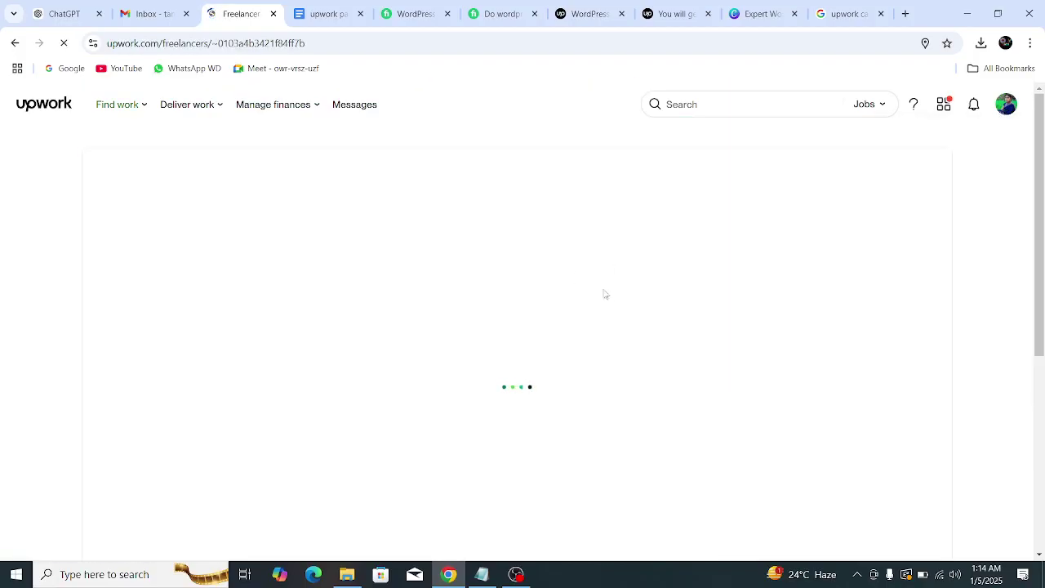
scroll(499, 339, "down", 3)
scroll(499, 339, "down", 9)
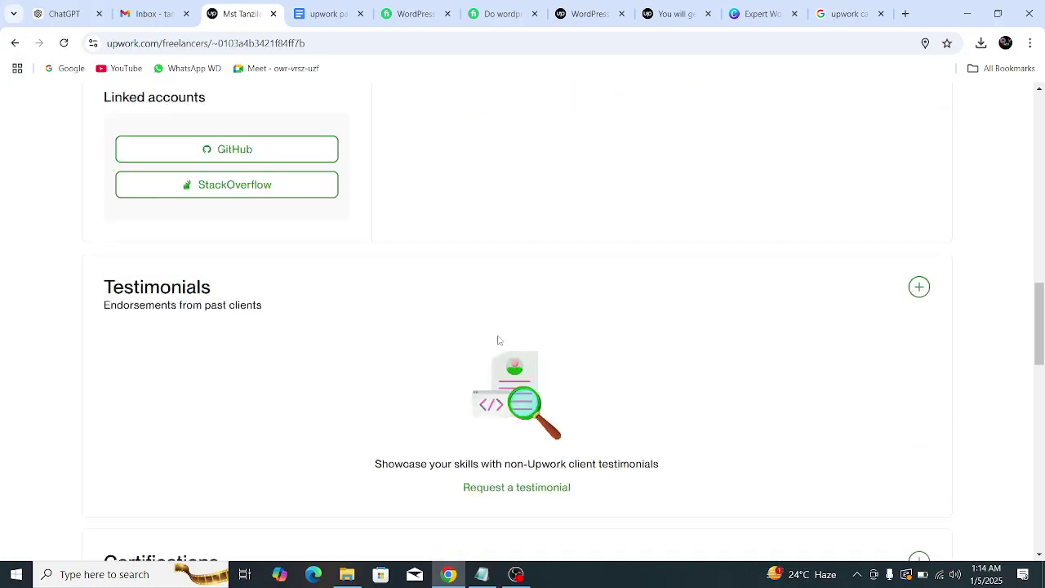
scroll(499, 341, "up", 4)
scroll(498, 340, "up", 1)
scroll(455, 270, "down", 1)
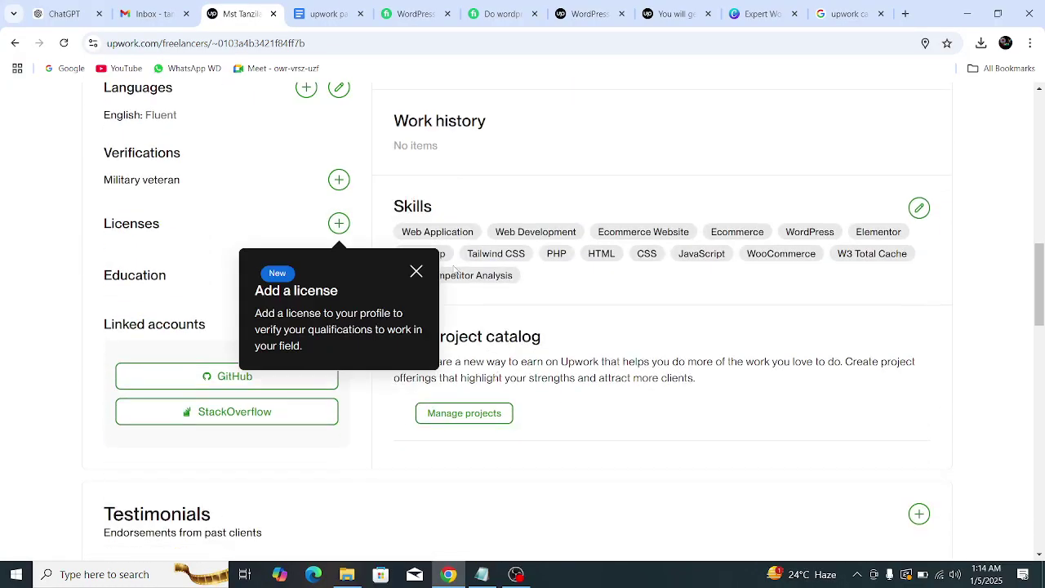
left_click(417, 272)
scroll(651, 364, "down", 2)
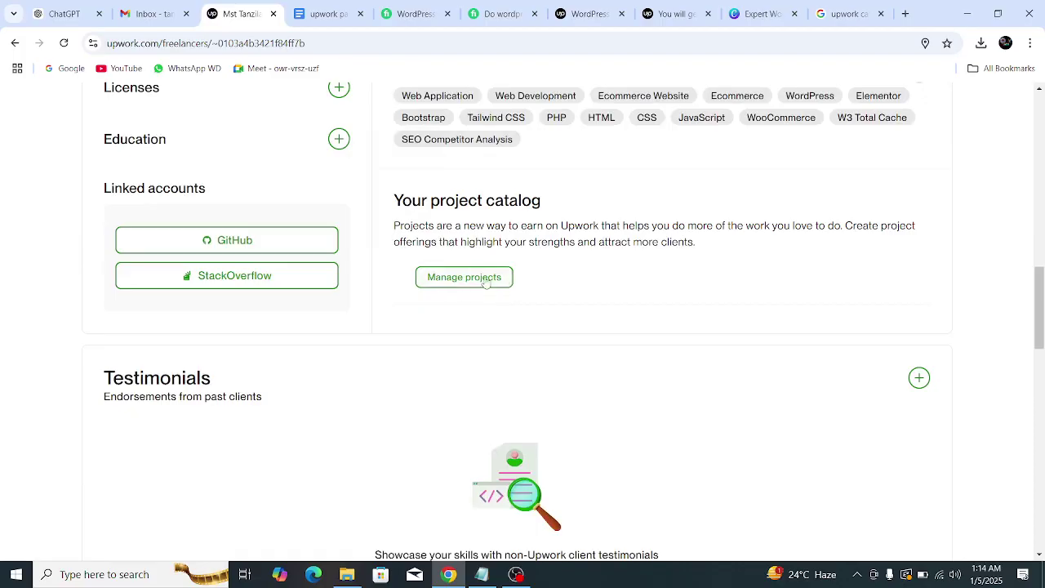
- Dismiss the profile-sharing tip and open project management from the profile's project catalog section
scroll(618, 361, "up", 13)
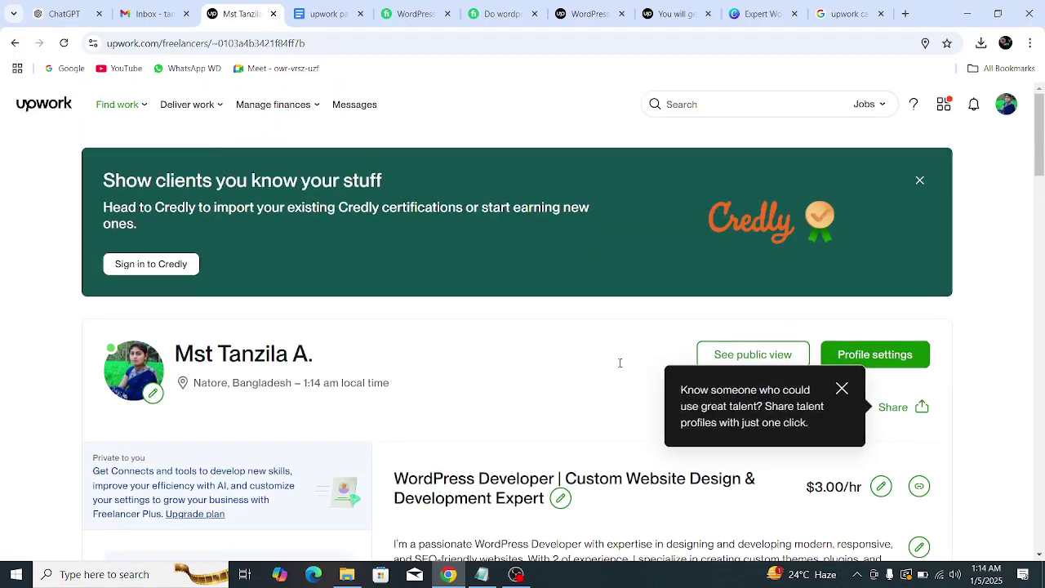
left_click(841, 390)
scroll(535, 392, "down", 10)
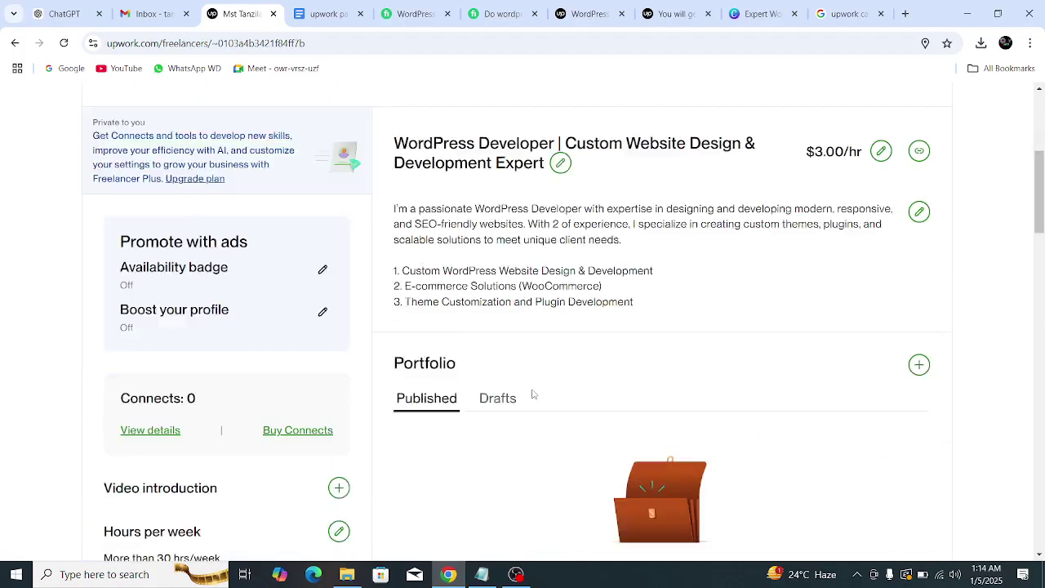
scroll(549, 391, "down", 2)
left_click(460, 261)
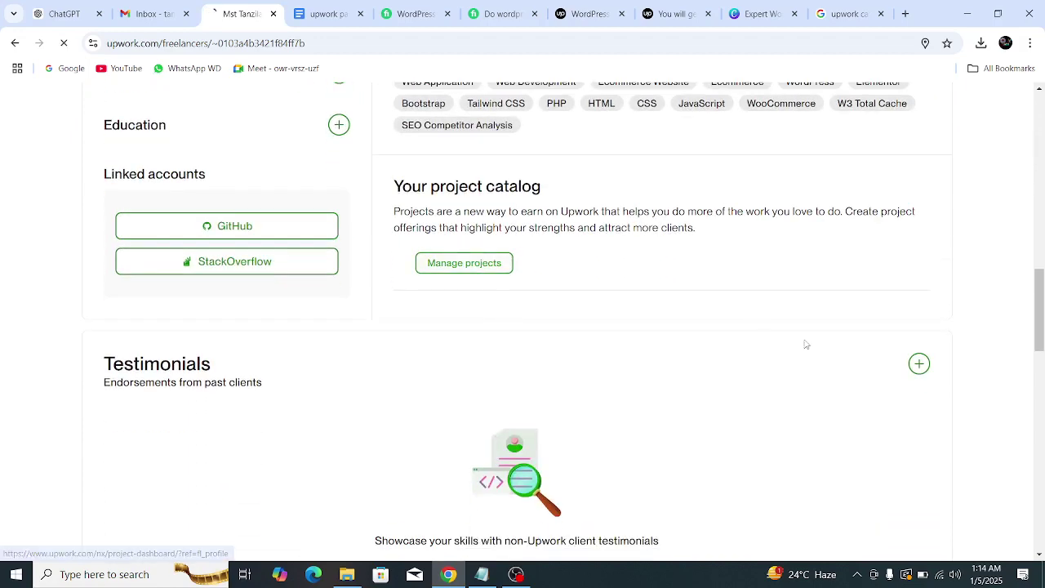
- Start creating a new catalog project from the Upwork project dashboard
scroll(805, 345, "up", 1)
scroll(490, 396, "down", 2)
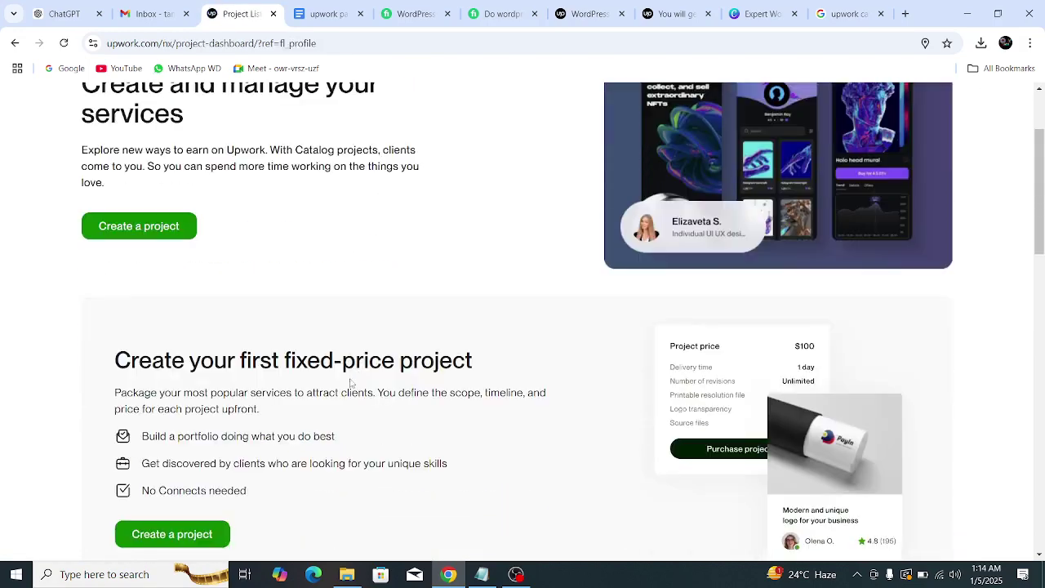
scroll(329, 348, "up", 2)
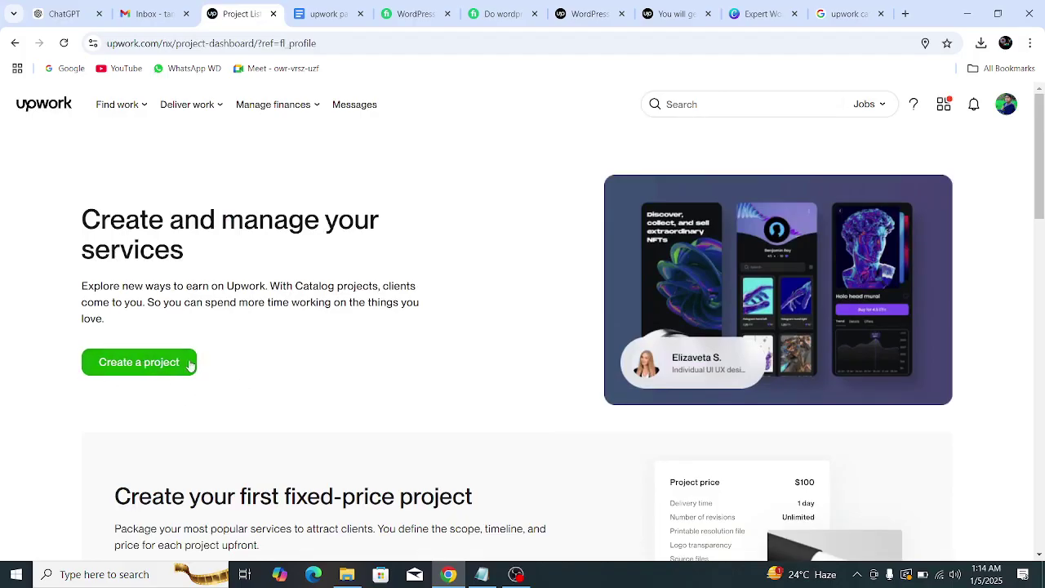
left_click(189, 365)
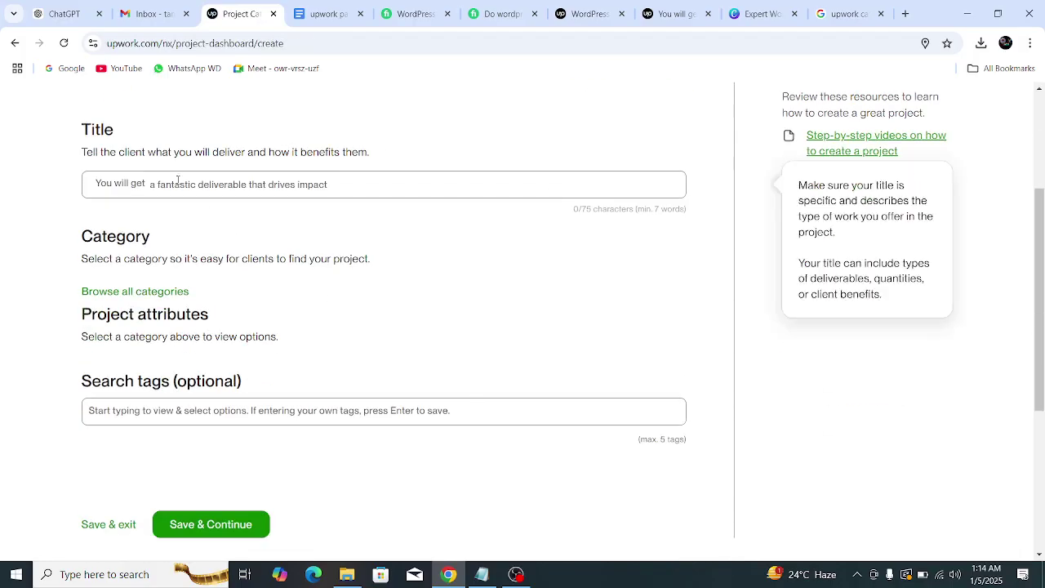
- Copy the title "WordPress Developer | Responsive Design | SEO & Plugin Customization" from the catelog Notepad file into the project's Title
left_click(482, 574)
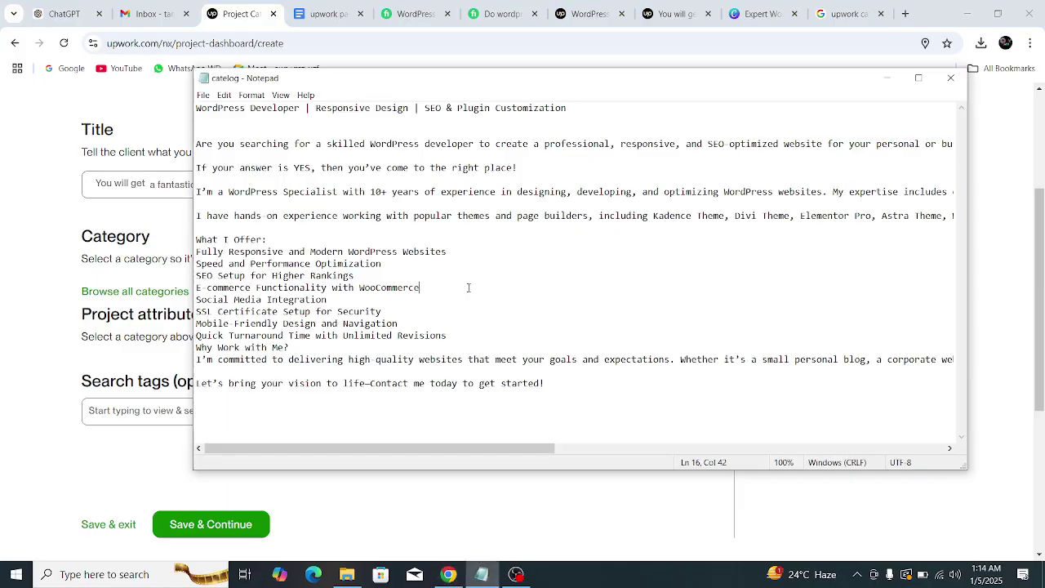
left_click_drag(587, 107, 182, 105)
key("ctrl+c")
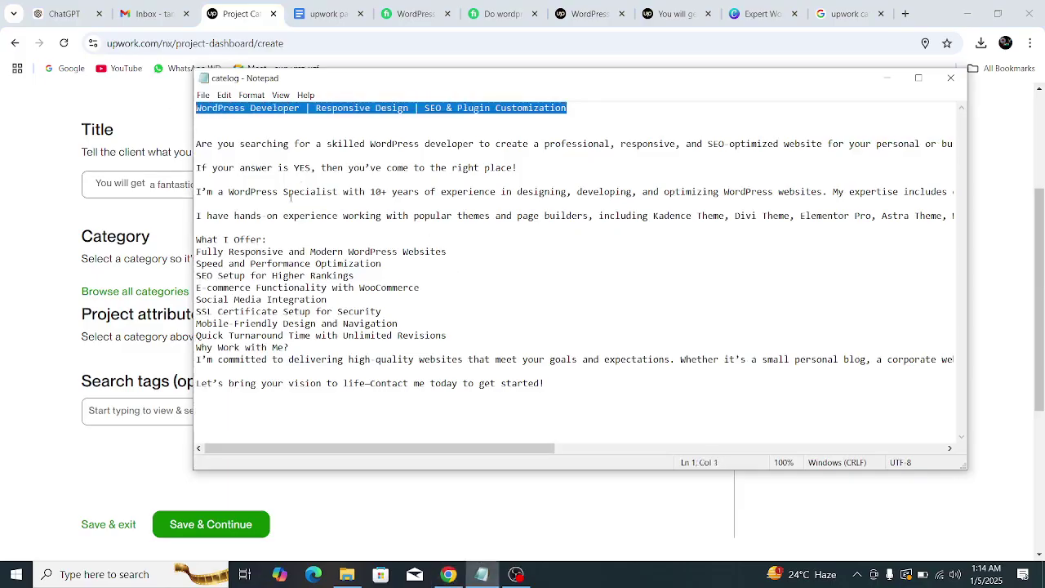
left_click(132, 185)
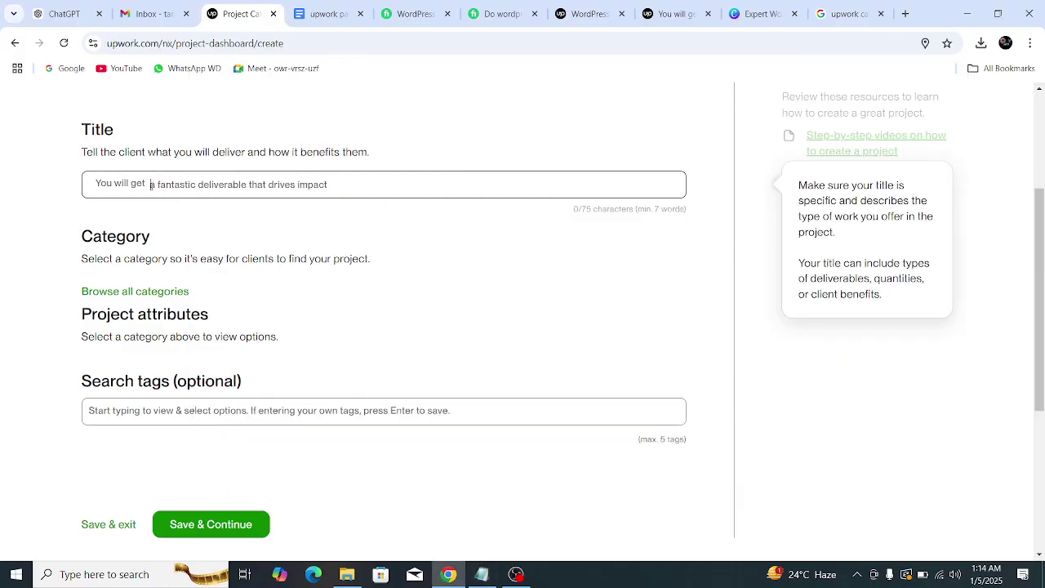
key("ctrl+v")
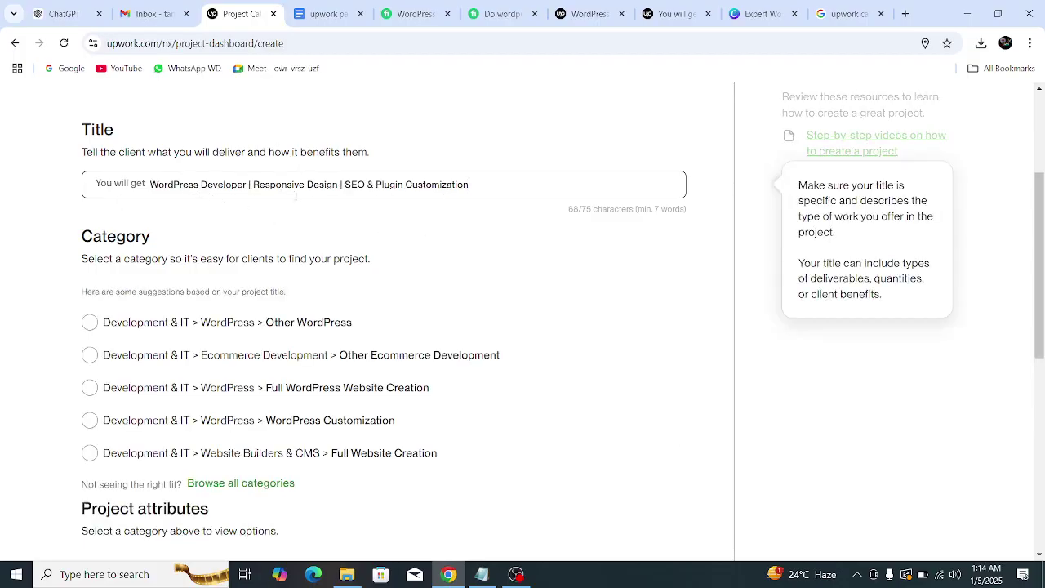
left_click(357, 222)
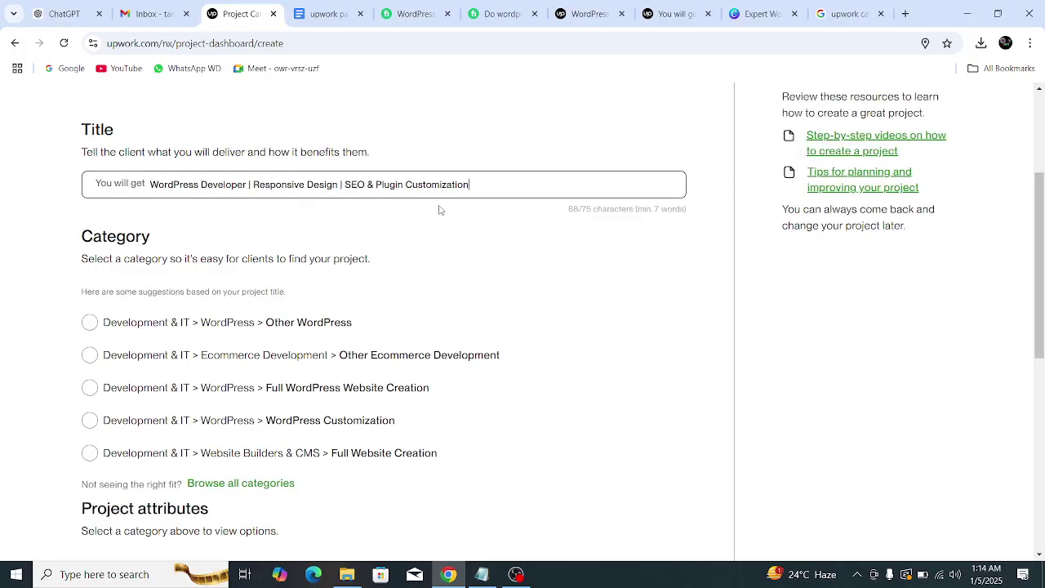
left_click_drag(469, 185, 237, 184)
left_click(209, 281)
- Choose the suggested category Development & IT > WordPress > Full WordPress Website Creation for the project
scroll(58, 282, "down", 2)
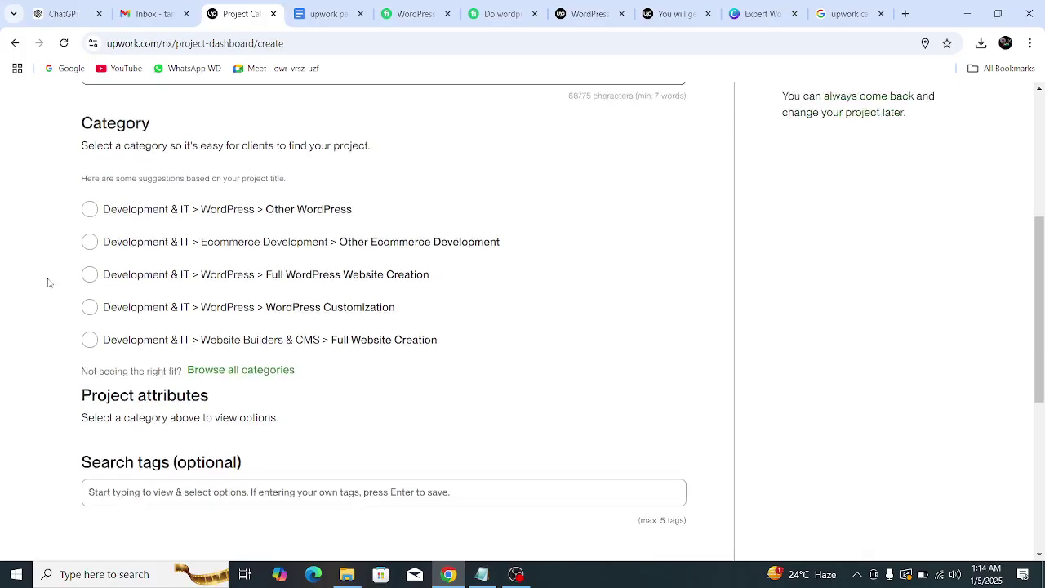
left_click(115, 255)
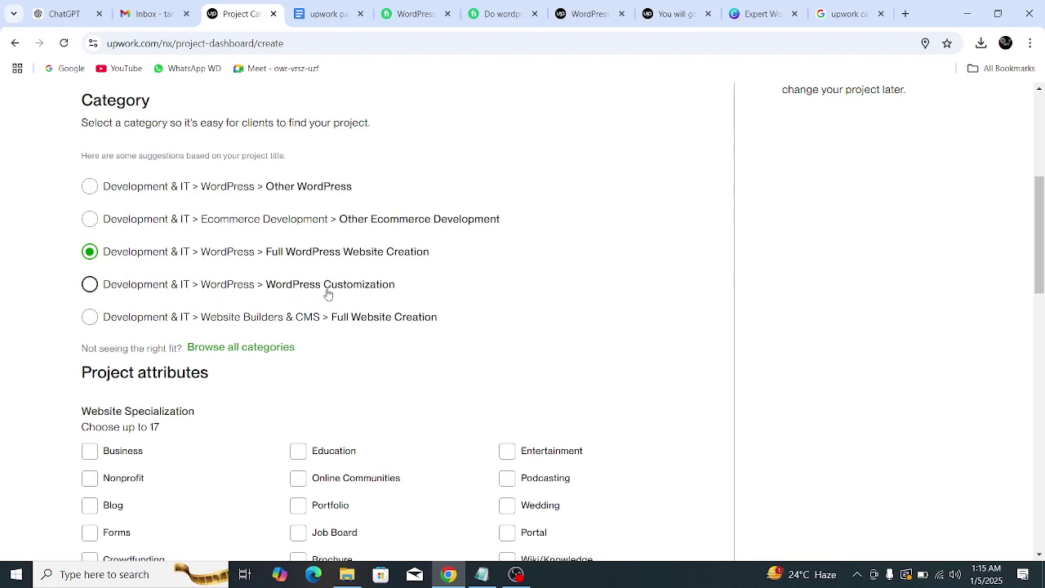
scroll(307, 289, "up", 3)
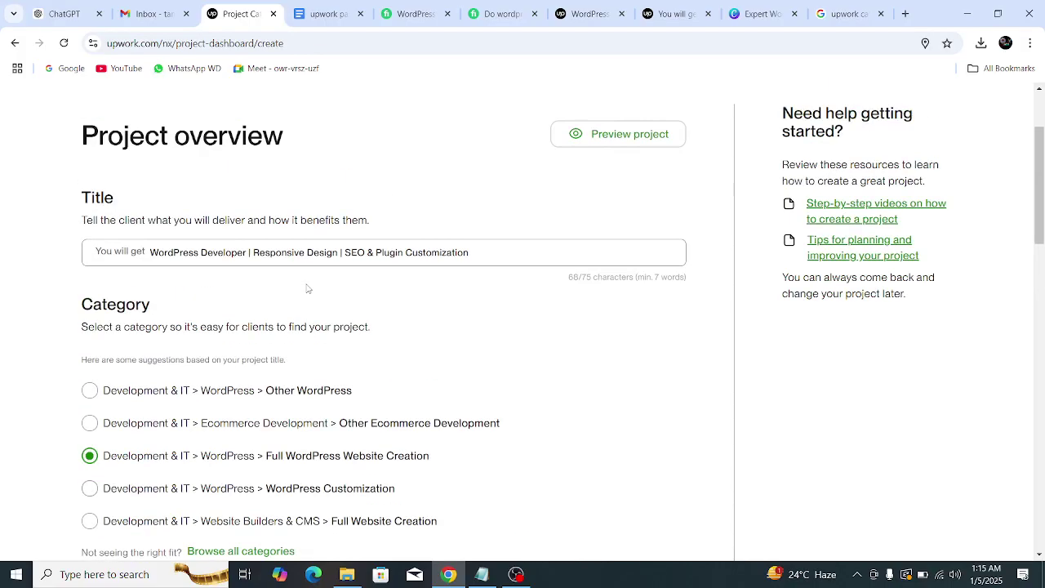
- Select every website specialization for the project except Crowdfunding and SaaS
scroll(398, 286, "down", 5)
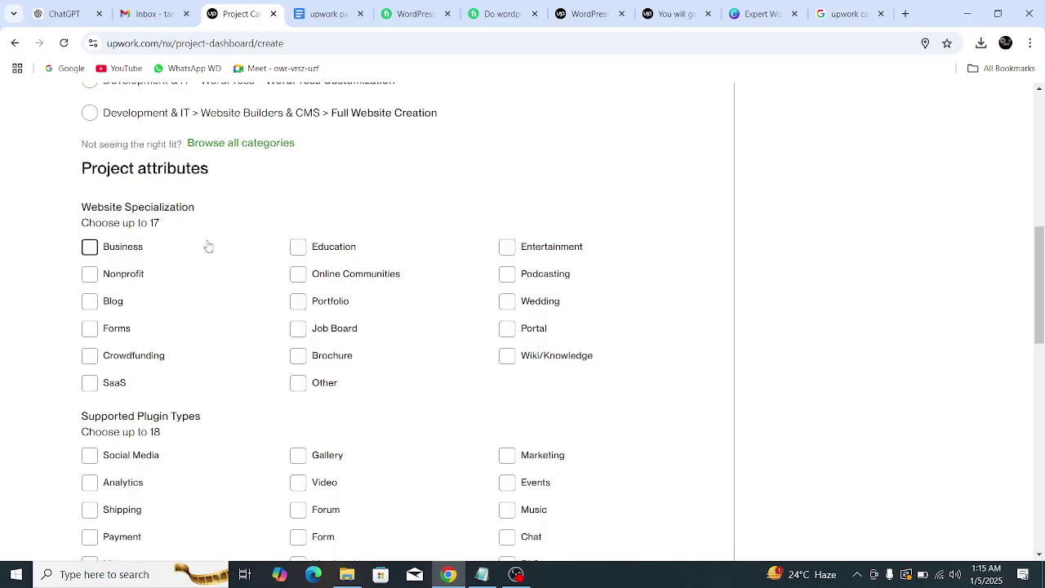
left_click(90, 275)
left_click(298, 246)
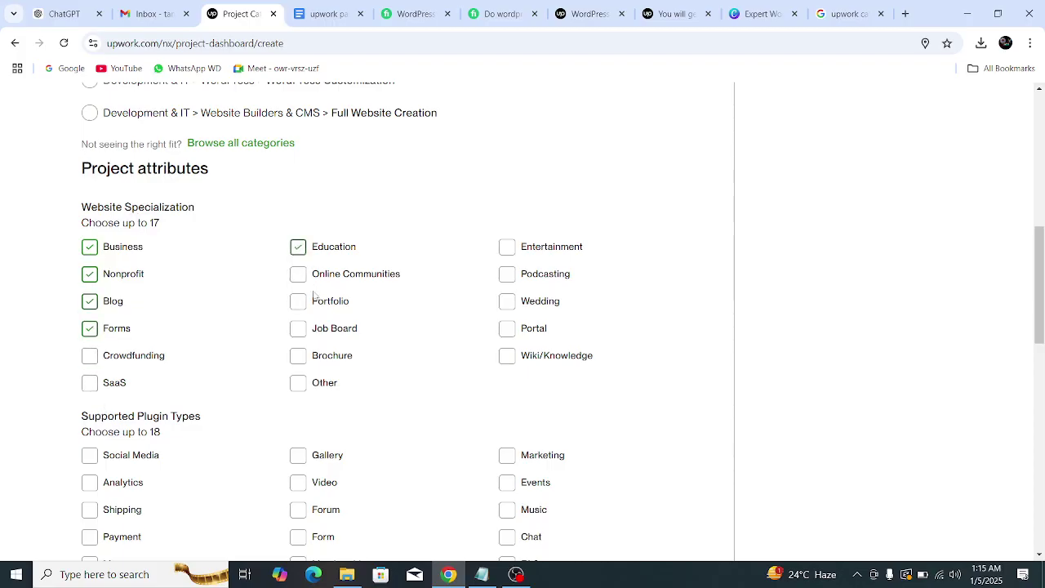
left_click(298, 275)
left_click(298, 302)
left_click(298, 328)
left_click(298, 356)
left_click(298, 383)
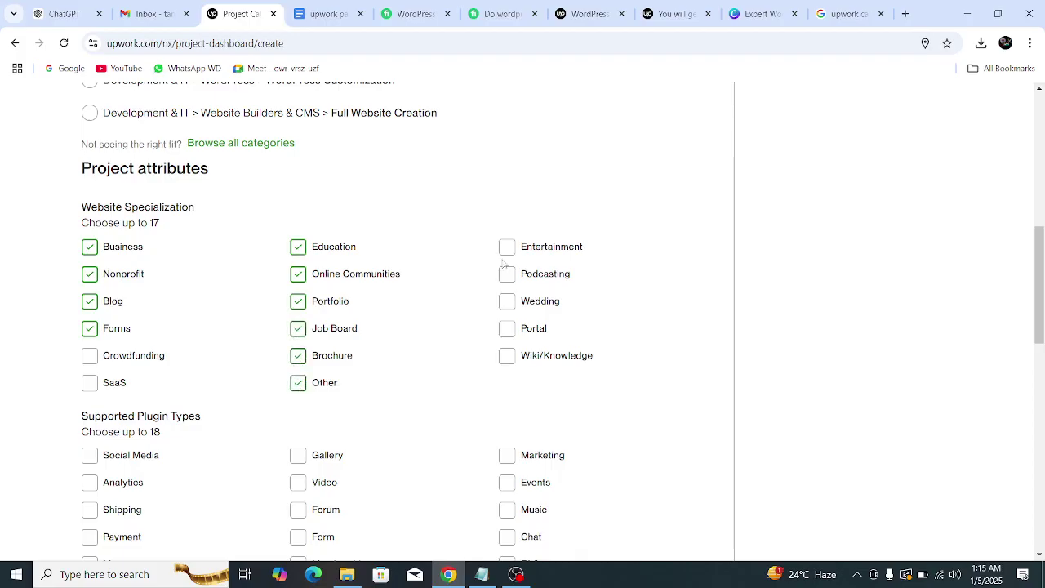
left_click(507, 247)
left_click(507, 274)
left_click(507, 301)
left_click(507, 328)
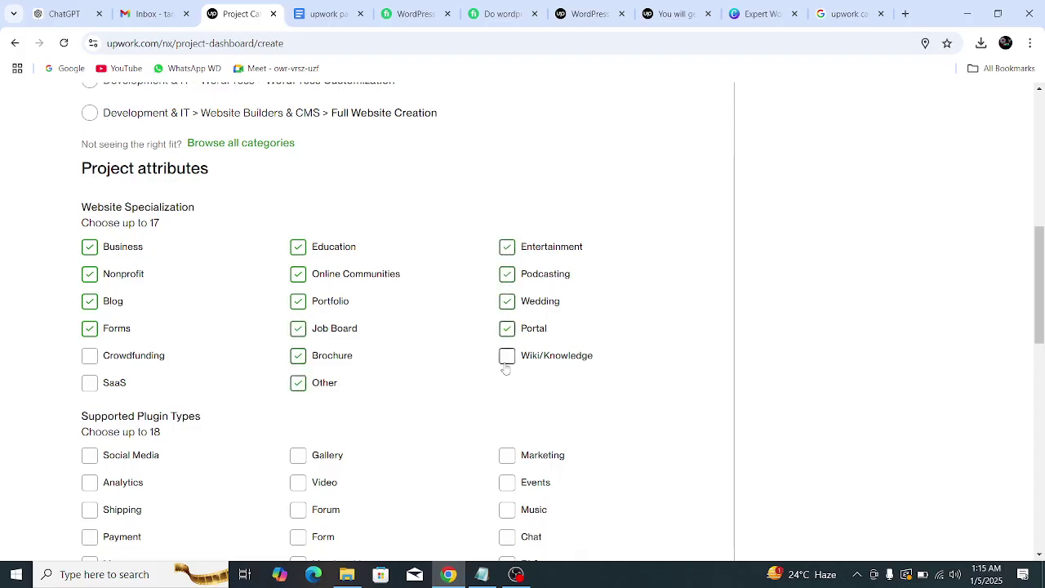
left_click(507, 356)
- Select all 18 supported plugin types, from Social Media and Analytics through FAQ and Other
scroll(334, 366, "down", 3)
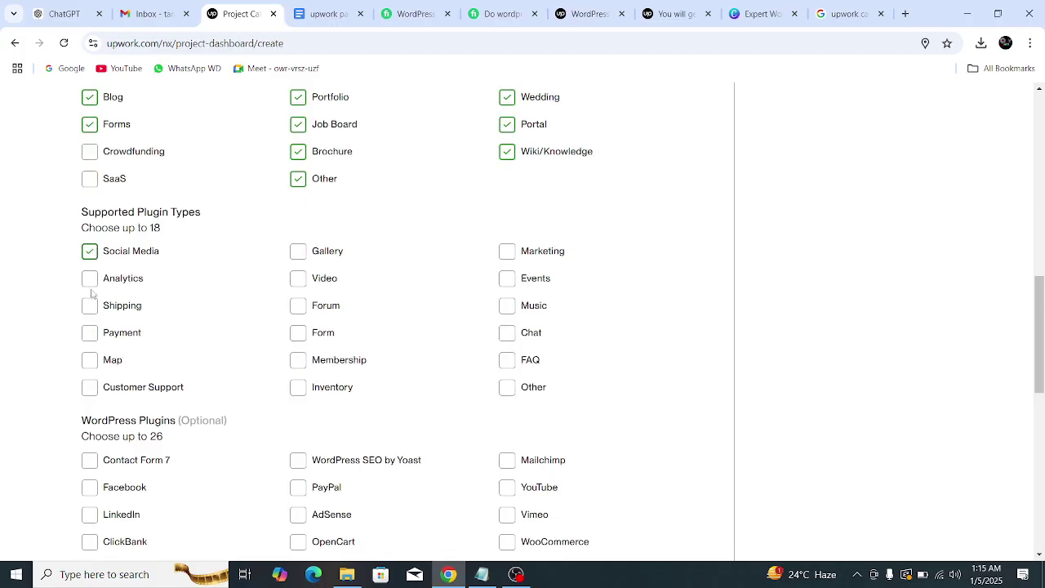
left_click(90, 281)
left_click(89, 333)
left_click(88, 305)
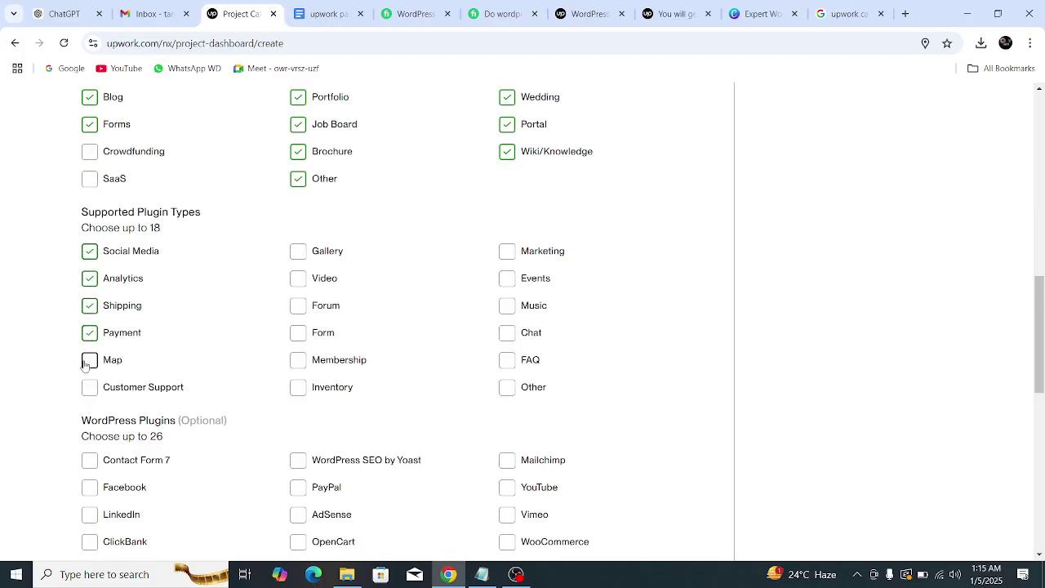
left_click(88, 360)
left_click(93, 388)
left_click(298, 252)
left_click(298, 279)
left_click(298, 305)
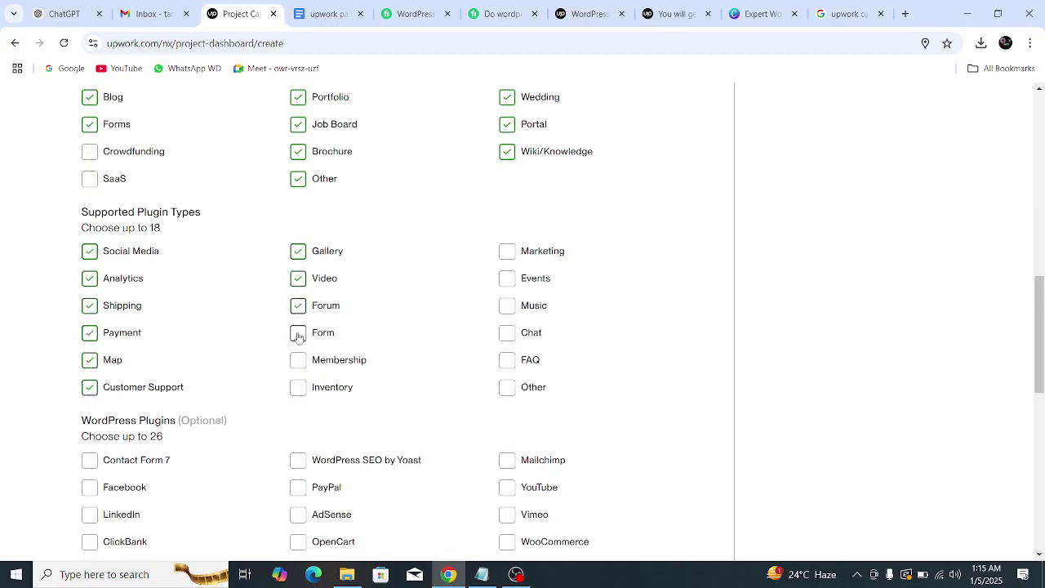
left_click(298, 333)
left_click(298, 360)
left_click(298, 387)
left_click(506, 251)
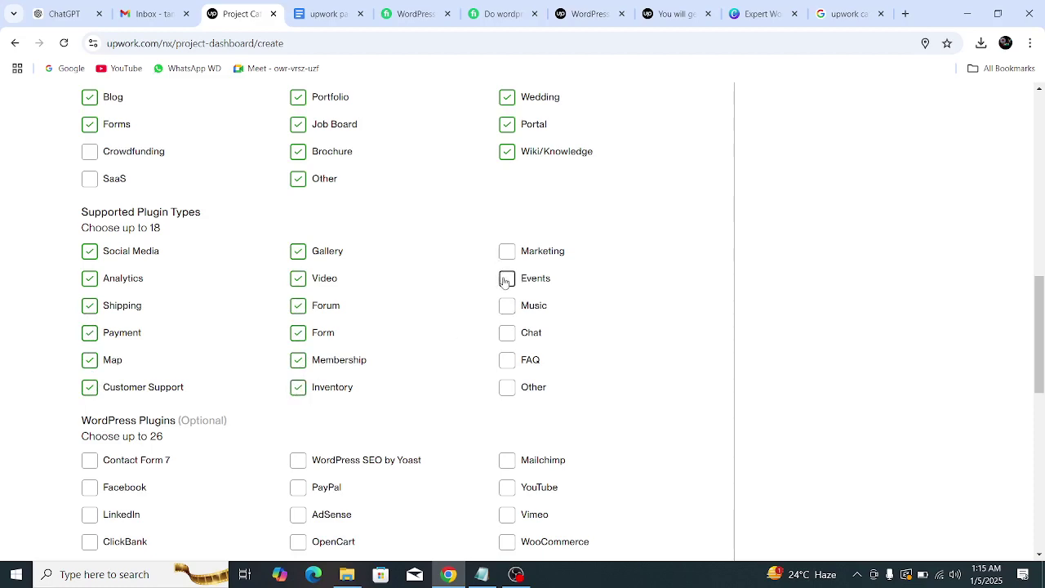
left_click(506, 278)
left_click(506, 306)
left_click(506, 333)
left_click(506, 360)
left_click(506, 387)
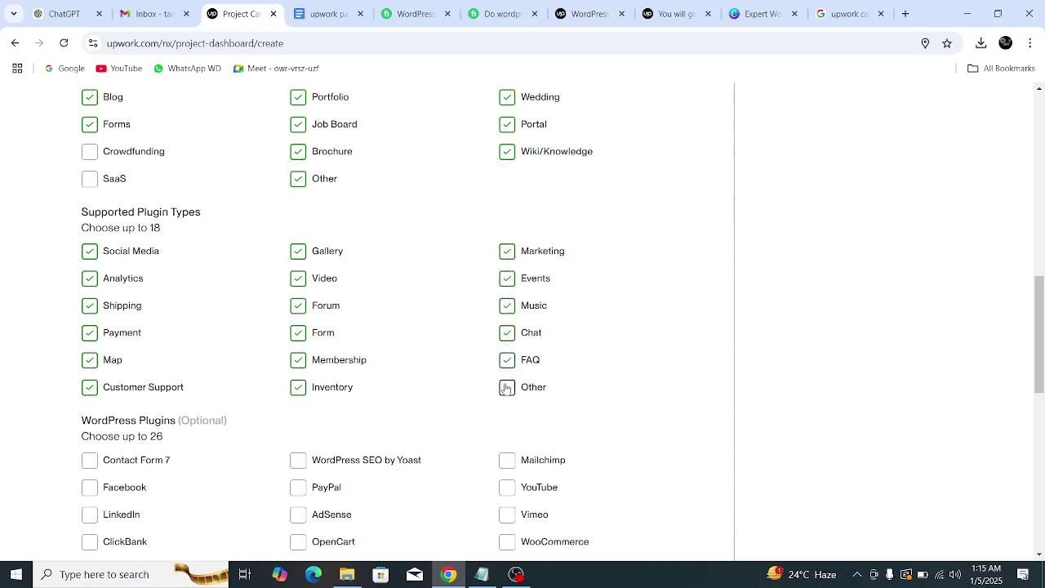
- Select all 26 optional WordPress plugins, from Contact Form 7 and Facebook through GetResponse and WP Rocket
scroll(412, 331, "down", 2)
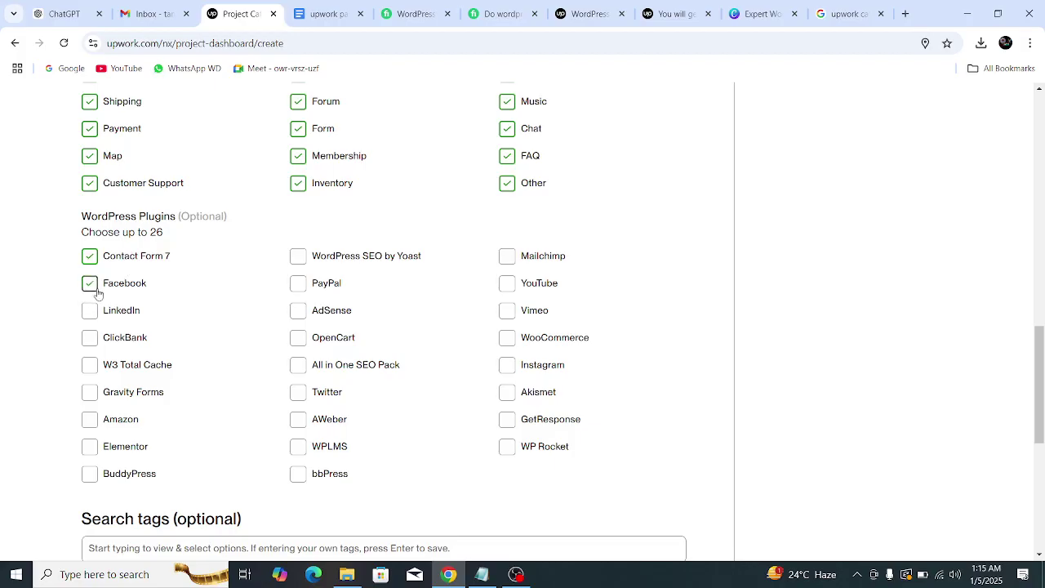
left_click(90, 312)
left_click(90, 365)
left_click(89, 392)
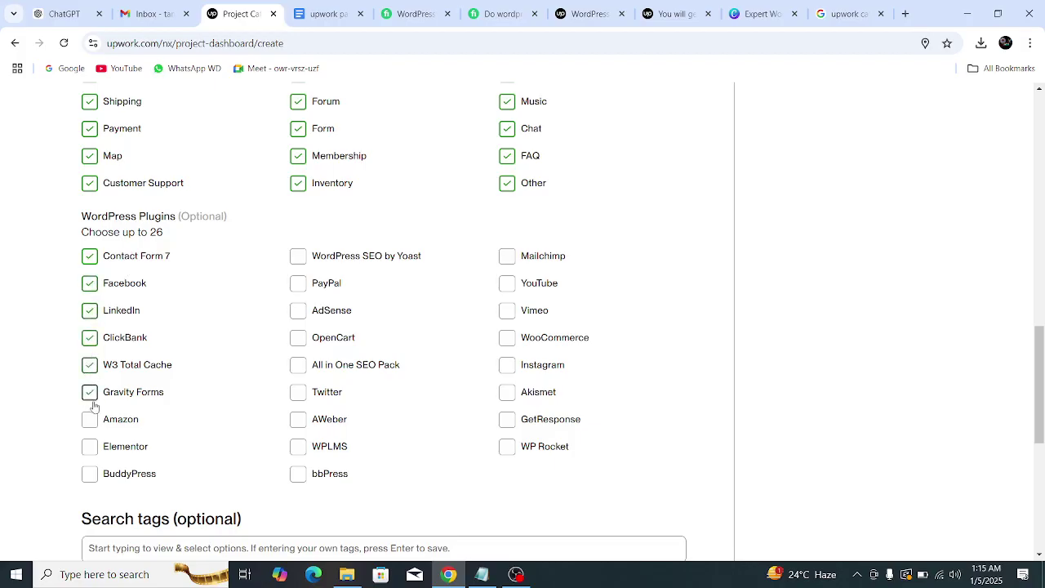
left_click(90, 419)
left_click(90, 447)
left_click(89, 473)
left_click(298, 257)
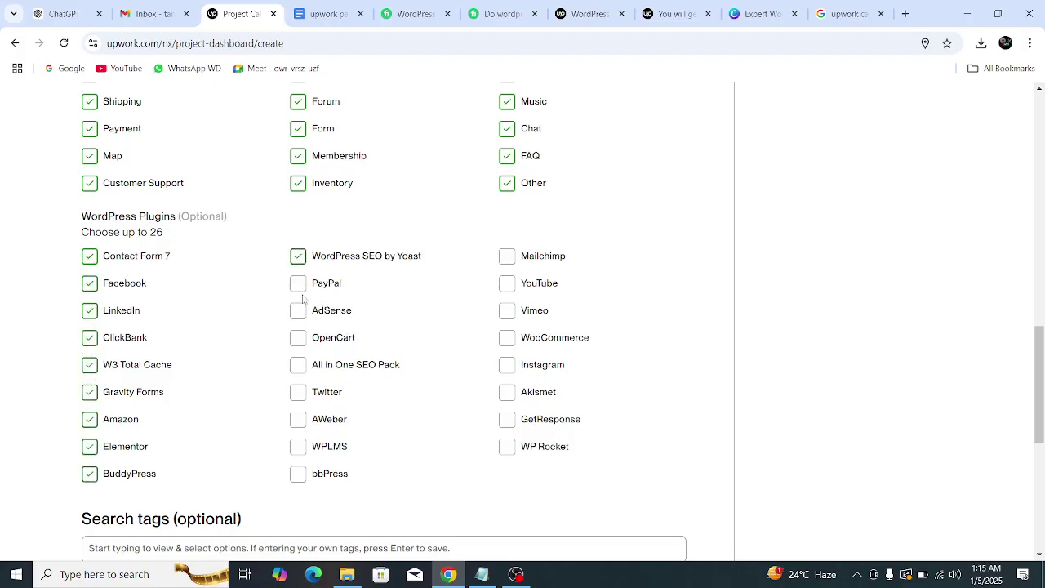
left_click(298, 310)
left_click(298, 342)
left_click(298, 366)
left_click(298, 393)
left_click(297, 420)
left_click(298, 447)
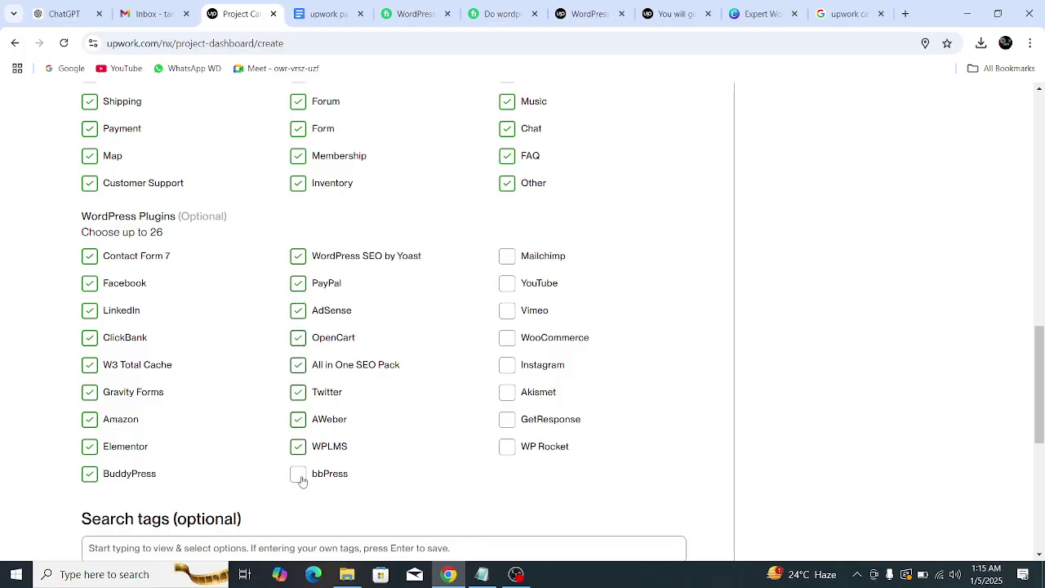
left_click(298, 474)
left_click(507, 256)
left_click(507, 284)
left_click(507, 310)
left_click(507, 338)
left_click(507, 365)
left_click(507, 393)
left_click(507, 419)
left_click(507, 447)
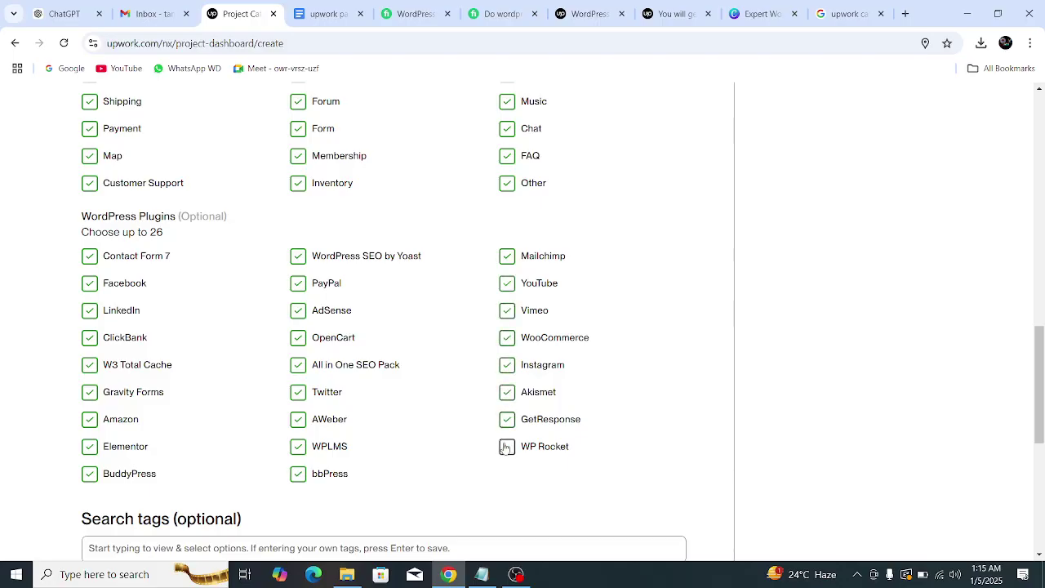
- Copy "Elementor Pro" from the ChatGPT tag suggestions and add it as a search tag on the Upwork project
scroll(443, 365, "down", 4)
left_click(209, 215)
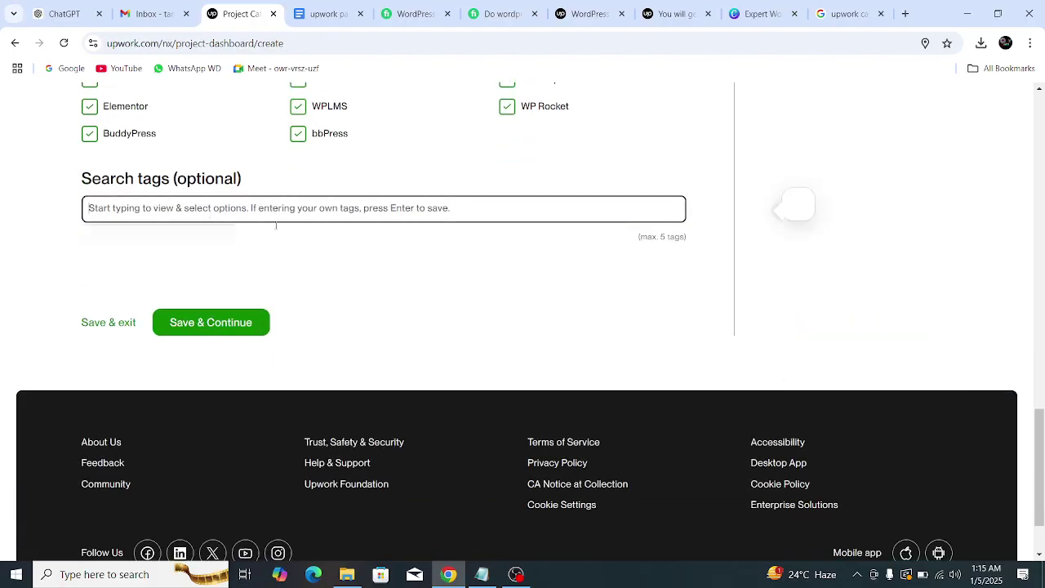
left_click(62, 14)
scroll(556, 265, "down", 4)
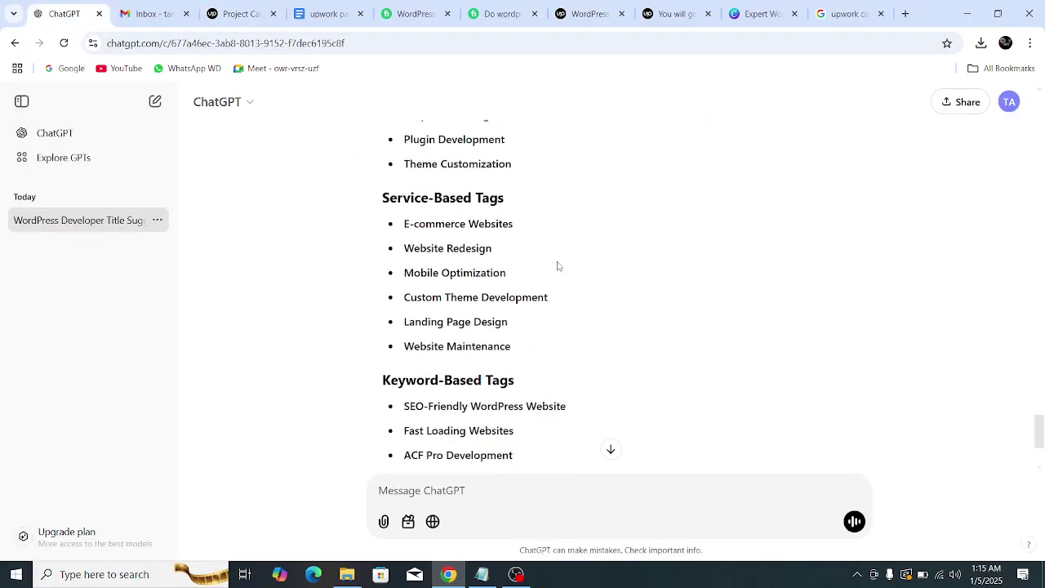
scroll(556, 265, "up", 3)
left_click_drag(404, 205, 475, 205)
key("ctrl+c")
left_click(238, 14)
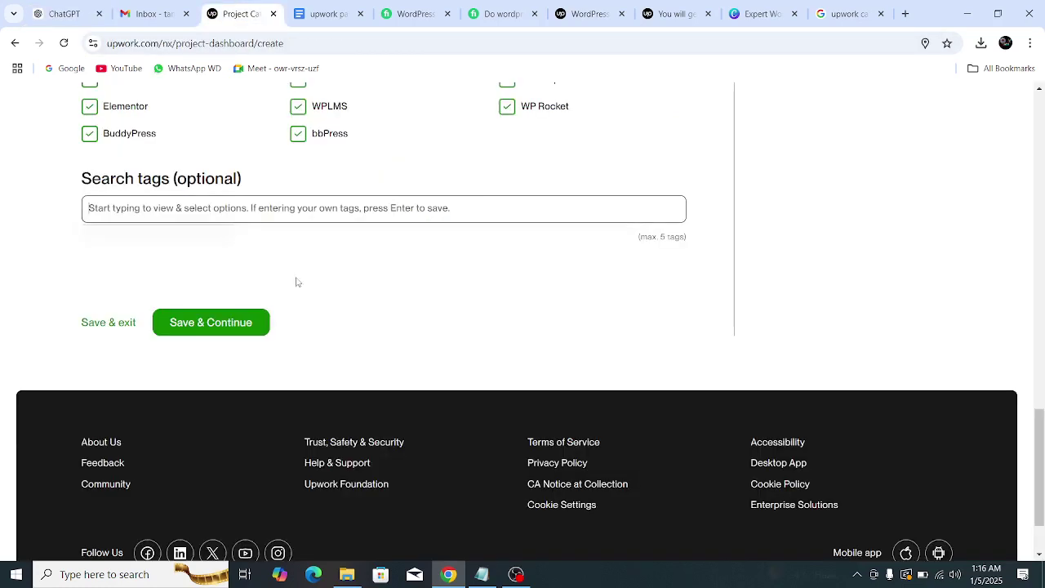
left_click(186, 199)
key("ctrl+v")
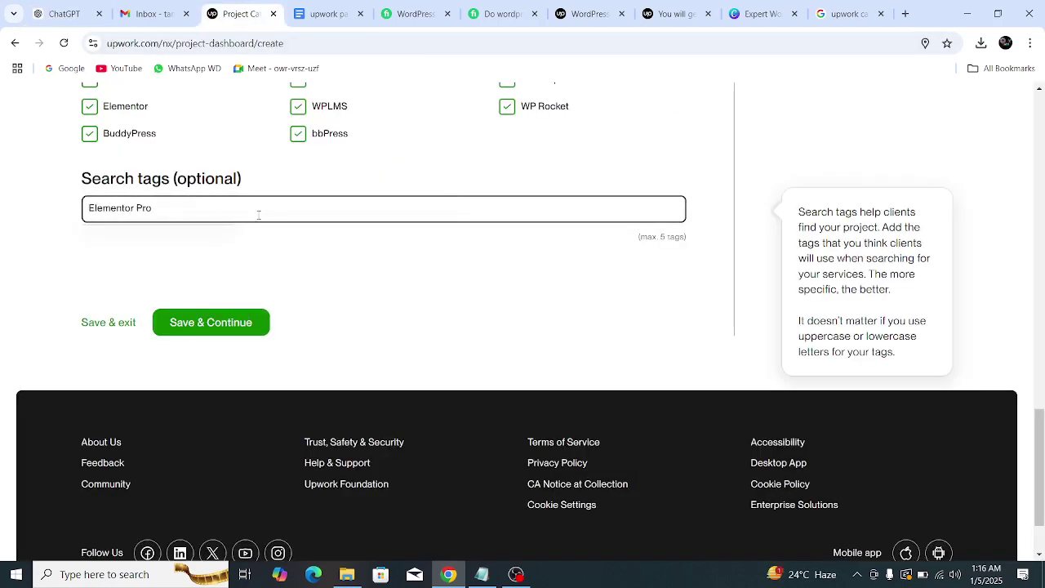
key("Return")
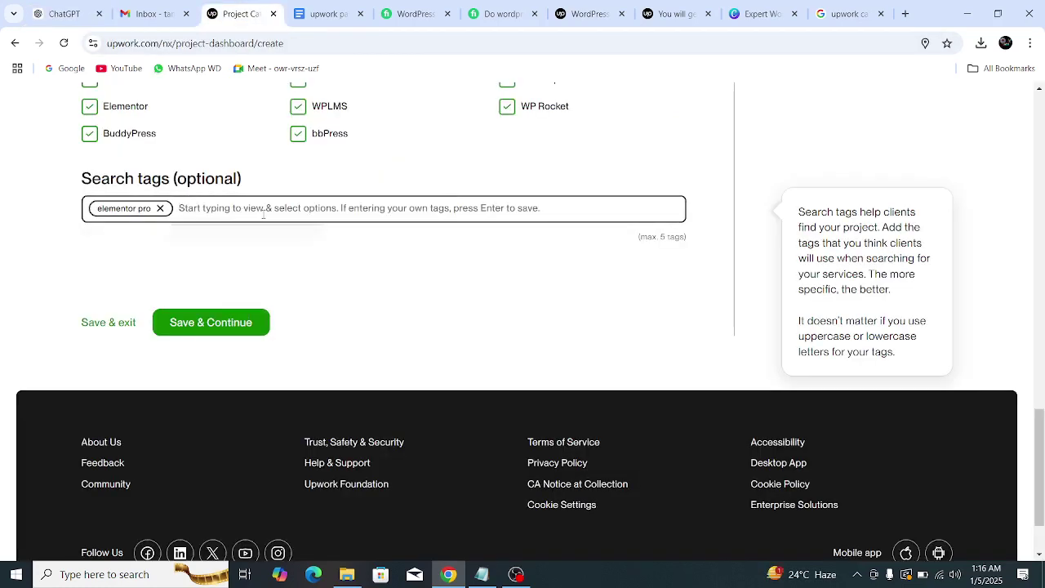
- Copy "WordPress Developer" from ChatGPT's general tags and add it as a search tag on the Upwork project
left_click(70, 17)
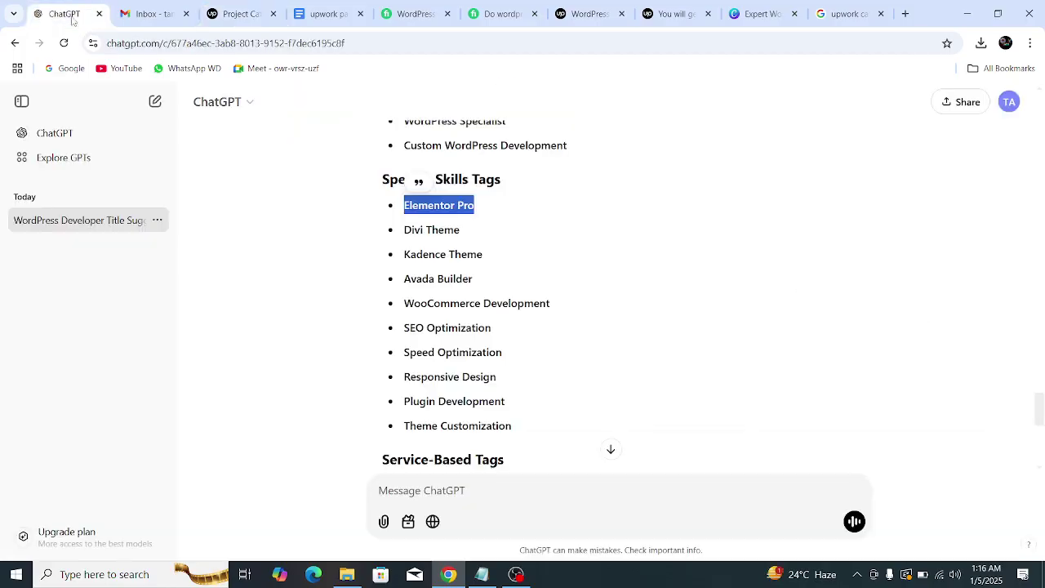
scroll(490, 294, "down", 1)
scroll(507, 298, "up", 3)
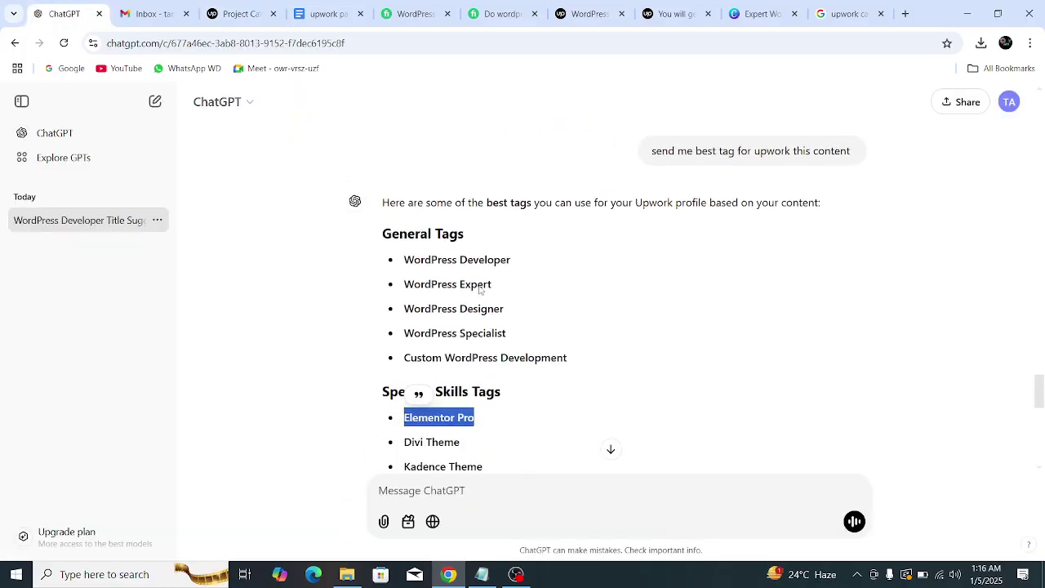
left_click_drag(404, 260, 521, 258)
key("ctrl+c")
left_click(236, 14)
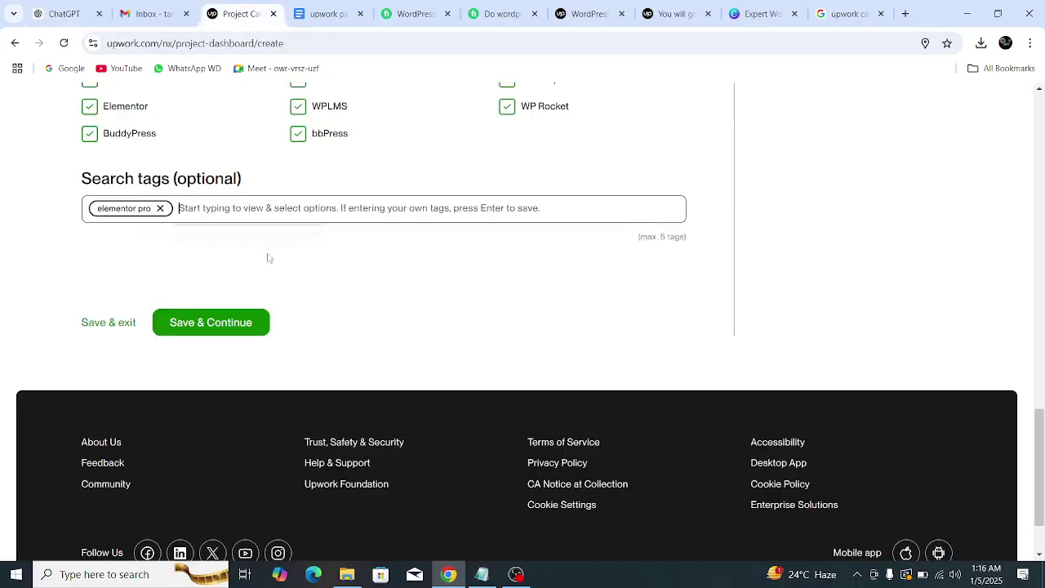
left_click(233, 209)
key("ctrl+v")
key("Return")
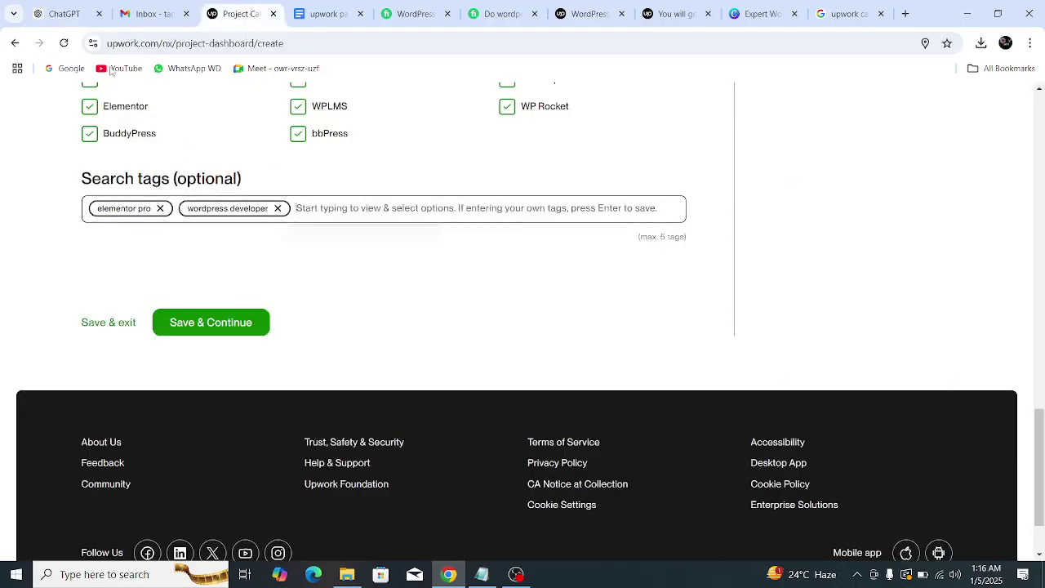
- Copy "E-commerce Websites" from ChatGPT's service-based tags and add it as a search tag on the Upwork project
left_click(65, 14)
scroll(420, 196, "down", 2)
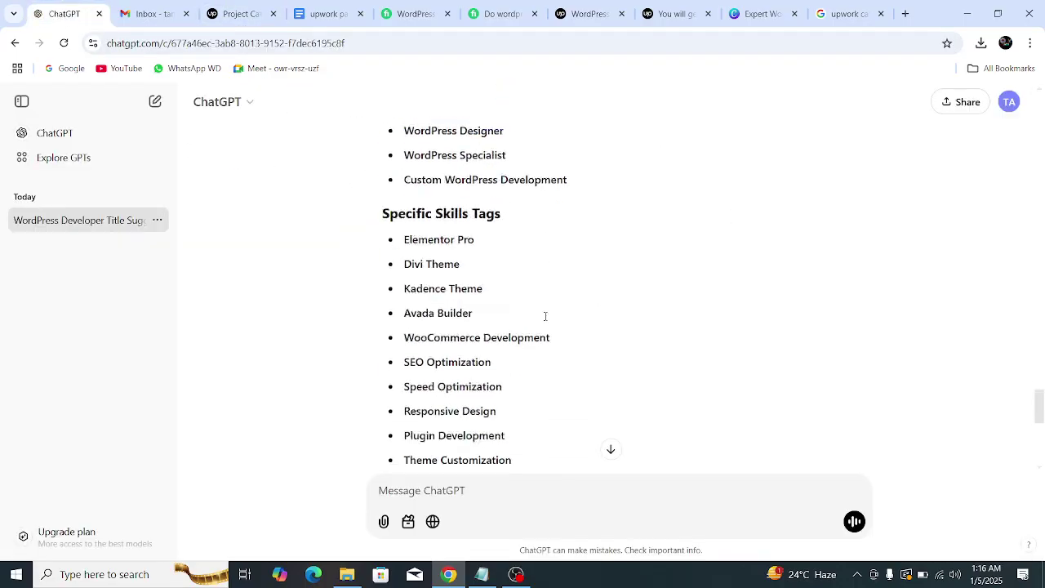
scroll(546, 316, "down", 4)
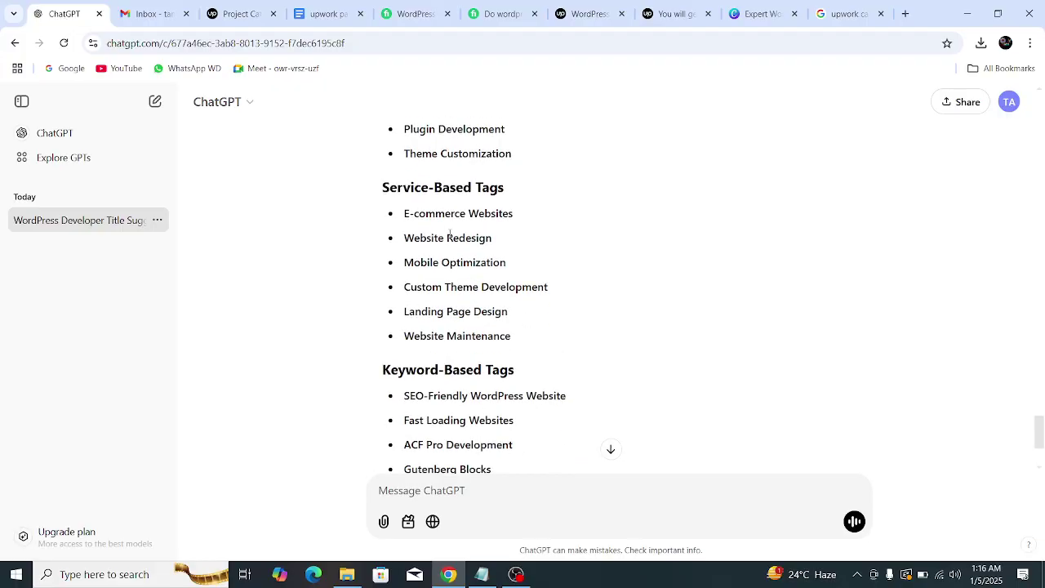
left_click_drag(404, 213, 523, 215)
key("ctrl+c")
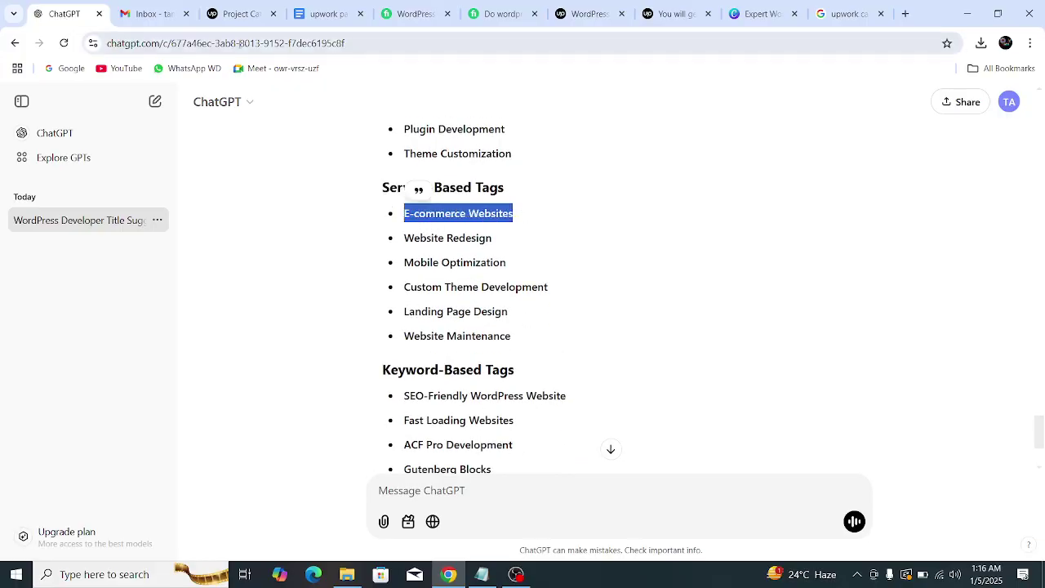
key("ctrl+3")
key("ctrl+v")
key("Return")
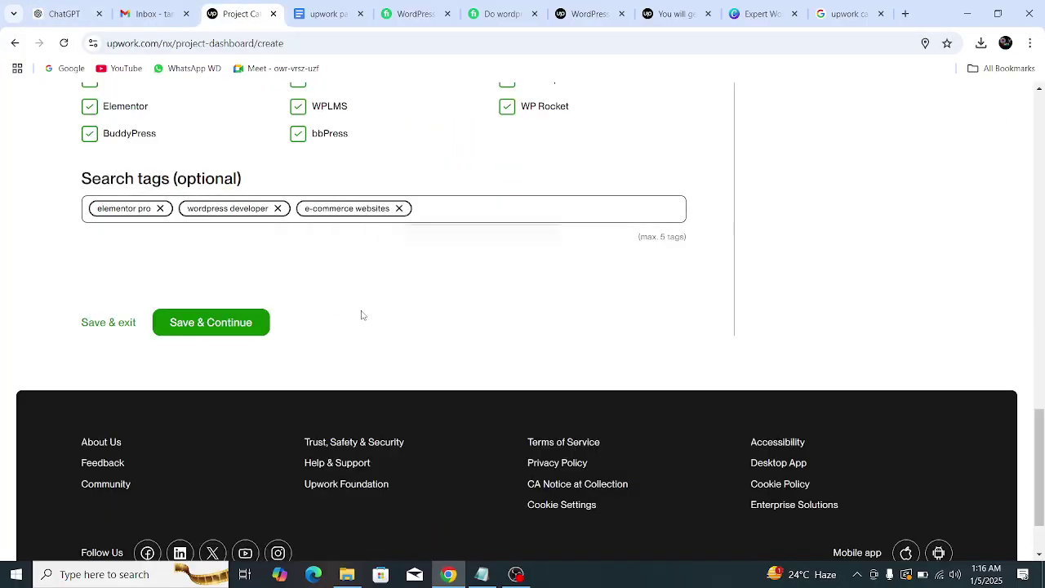
- Copy "Landing Page Design" from ChatGPT's service-based tags and add it as a search tag on the Upwork project
left_click(62, 13)
scroll(527, 309, "down", 3)
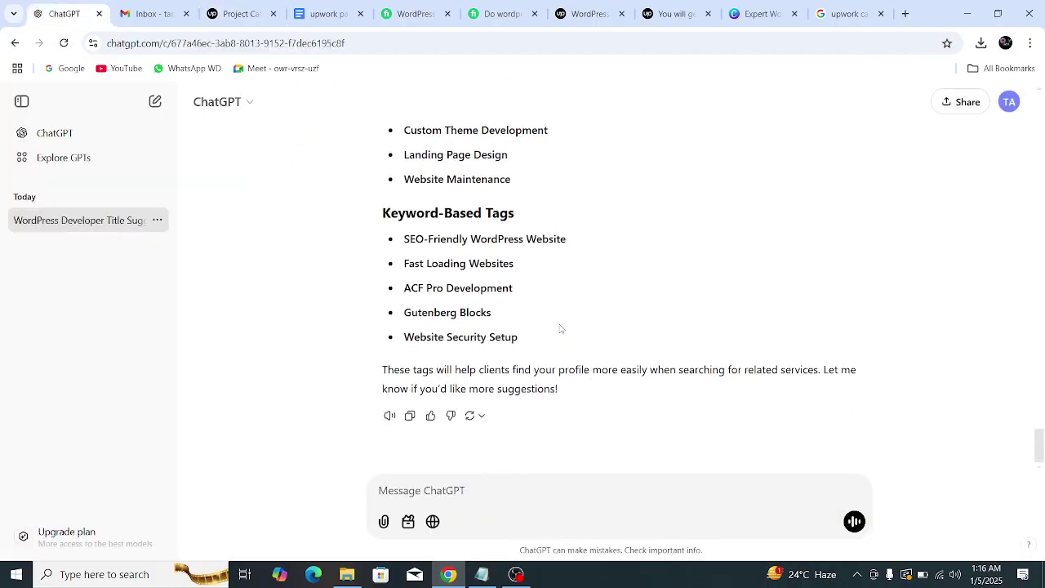
scroll(548, 352, "up", 3)
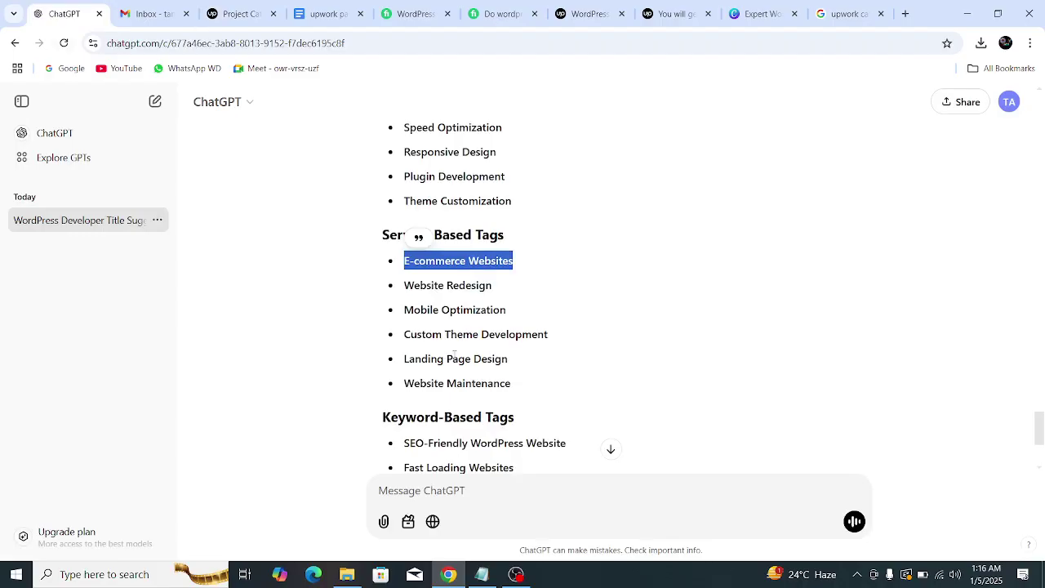
left_click_drag(403, 363, 518, 364)
key("ctrl+c")
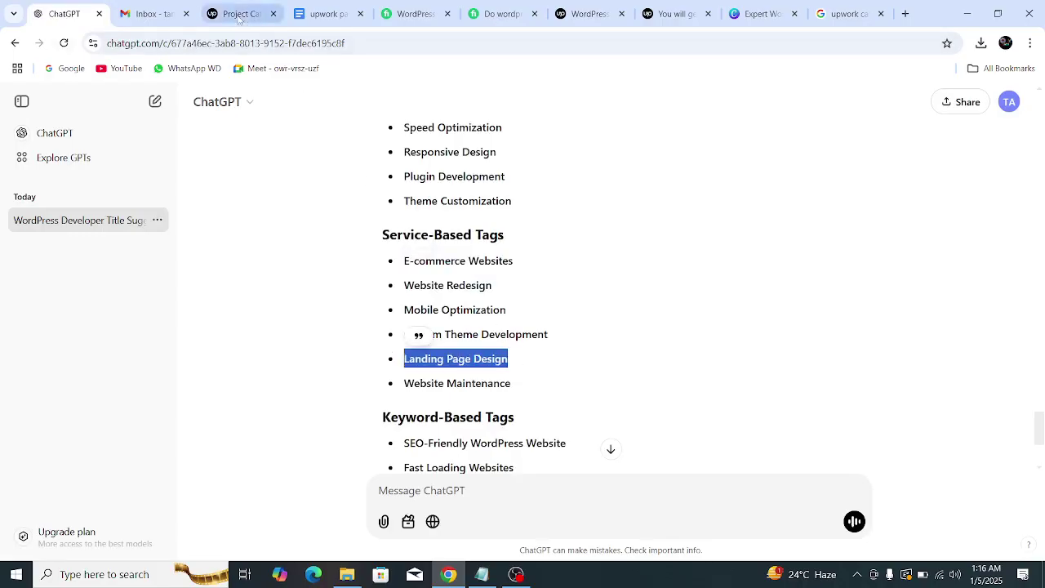
left_click(241, 14)
key("ctrl+v")
key("Return")
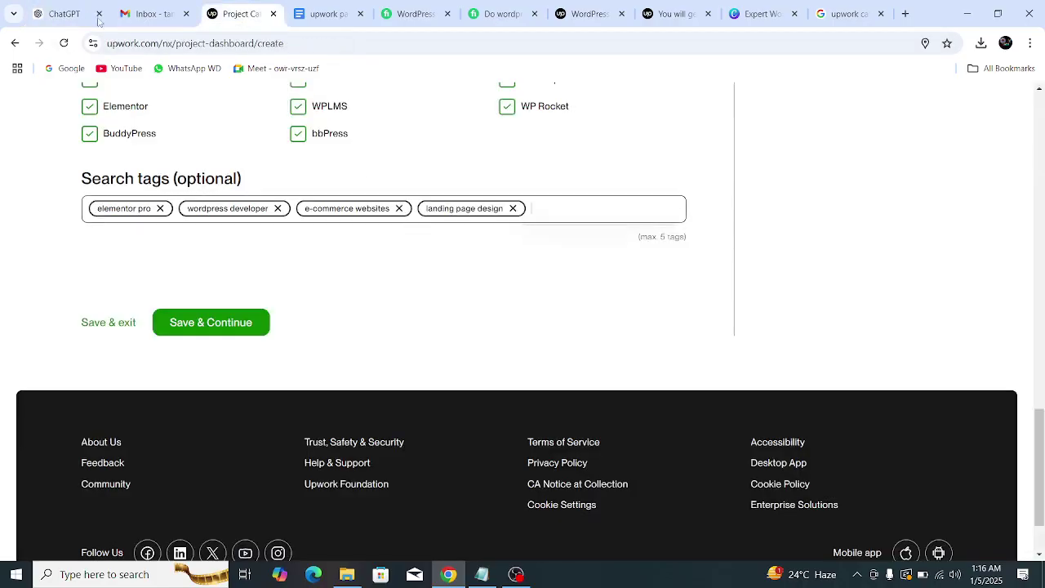
- Copy "Responsive Design" from ChatGPT's specific skills tags and add it as a search tag on the Upwork project
left_click(82, 14)
scroll(627, 345, "up", 5)
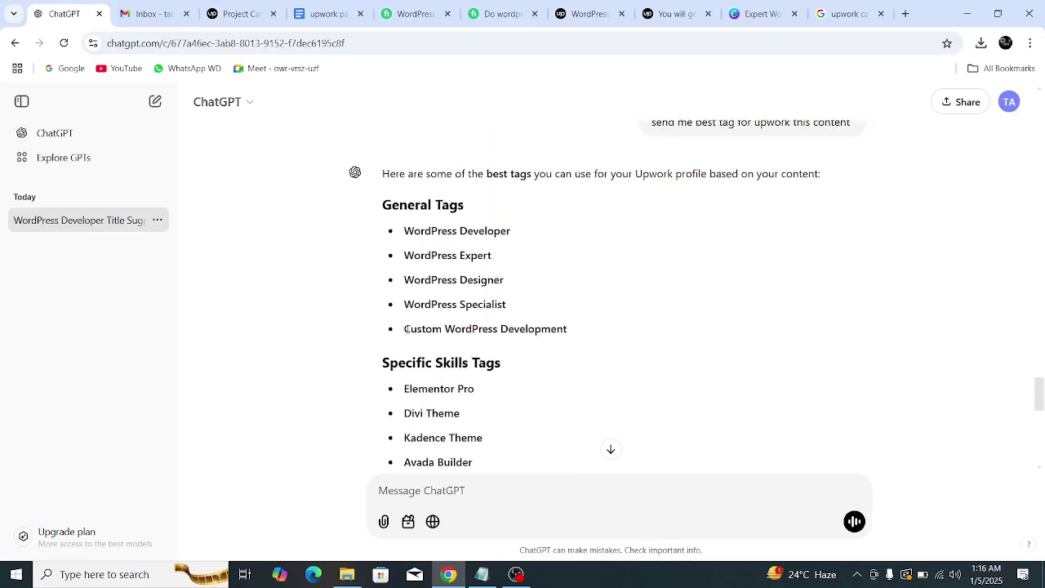
left_click_drag(403, 332, 580, 343)
scroll(580, 343, "down", 4)
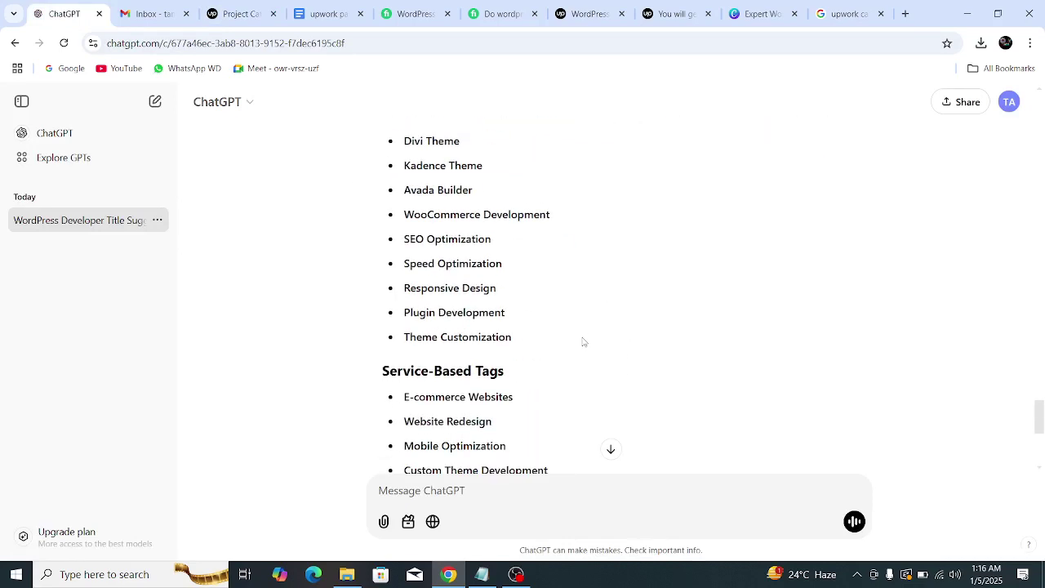
left_click_drag(406, 288, 534, 292)
key("ctrl+c")
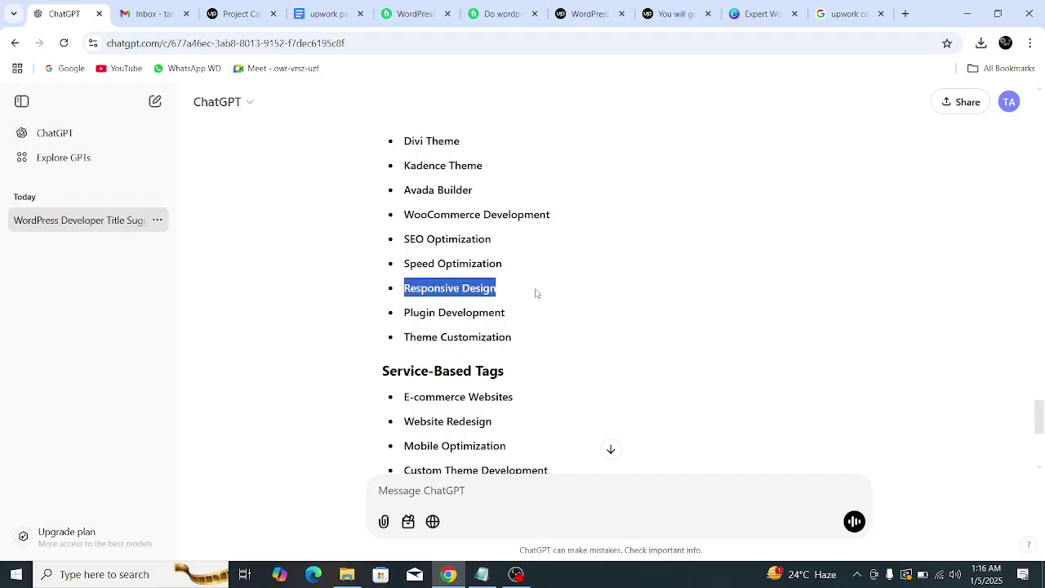
key("ctrl+3")
key("ctrl+v")
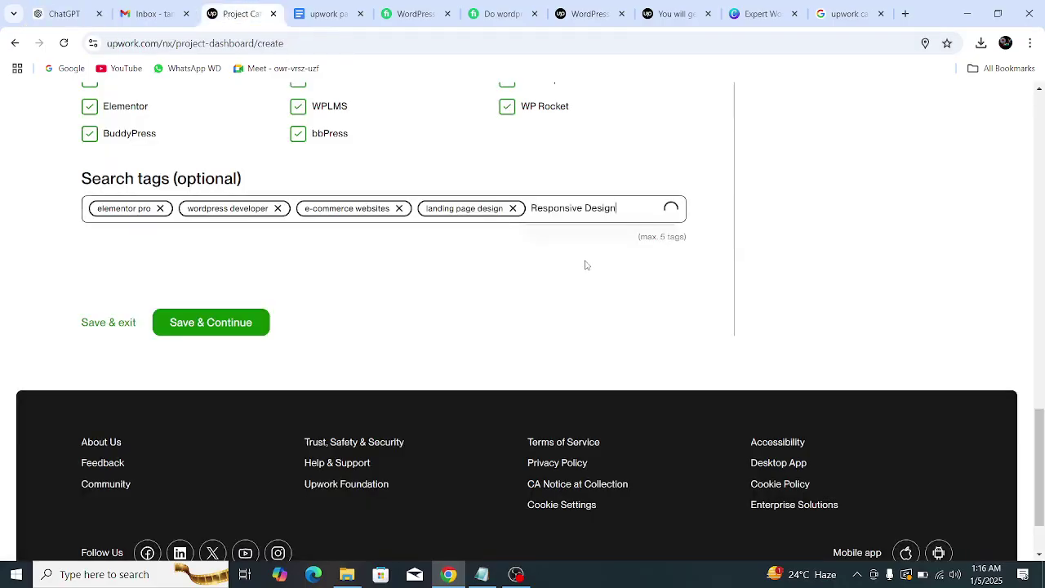
left_click(598, 243)
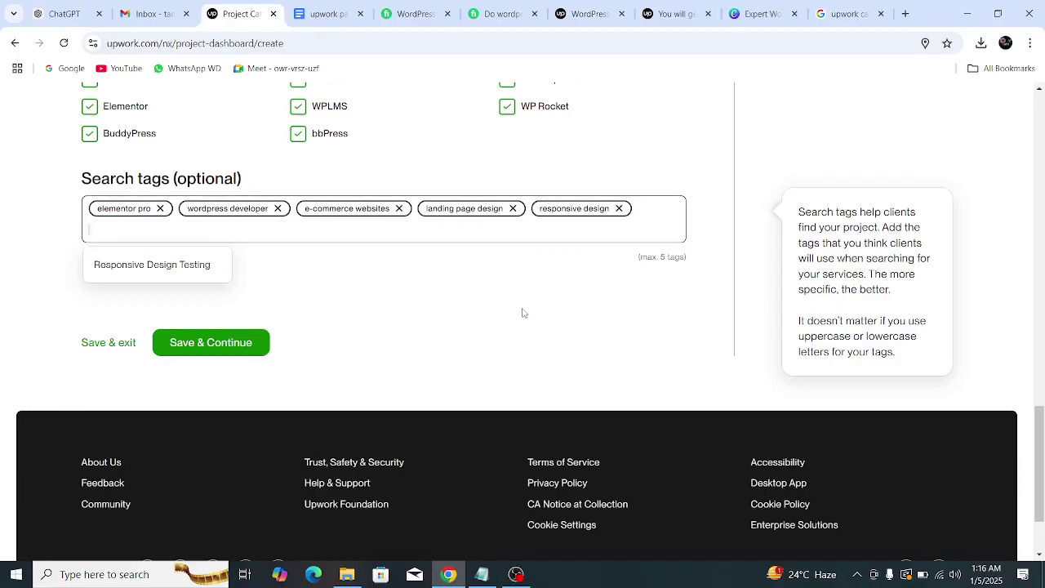
left_click(697, 222)
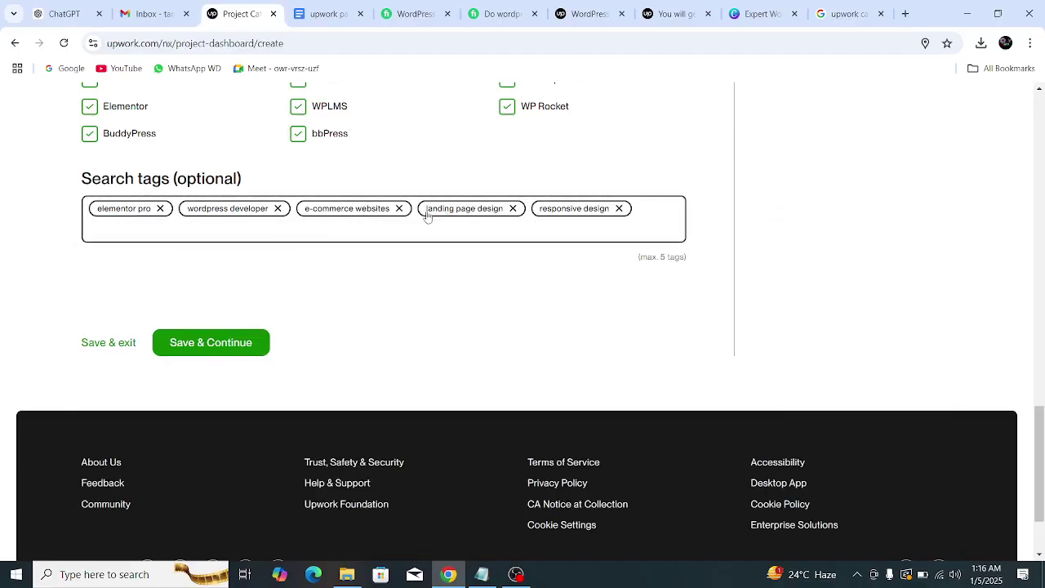
- Save the project overview, continue to pricing, and remove the custom titles and descriptions from the pricing tiers
scroll(289, 346, "up", 2)
scroll(289, 346, "down", 2)
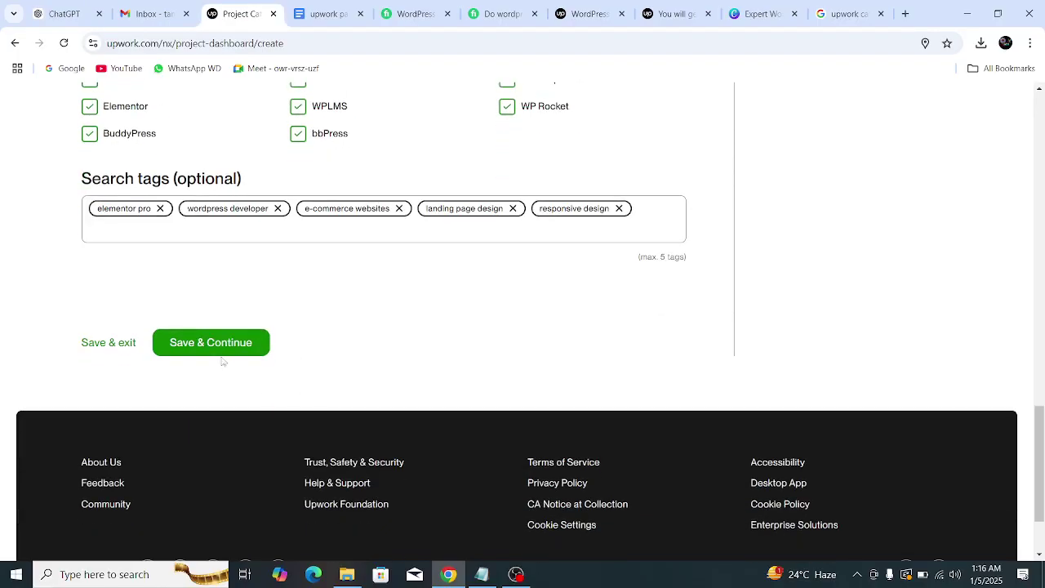
left_click(215, 348)
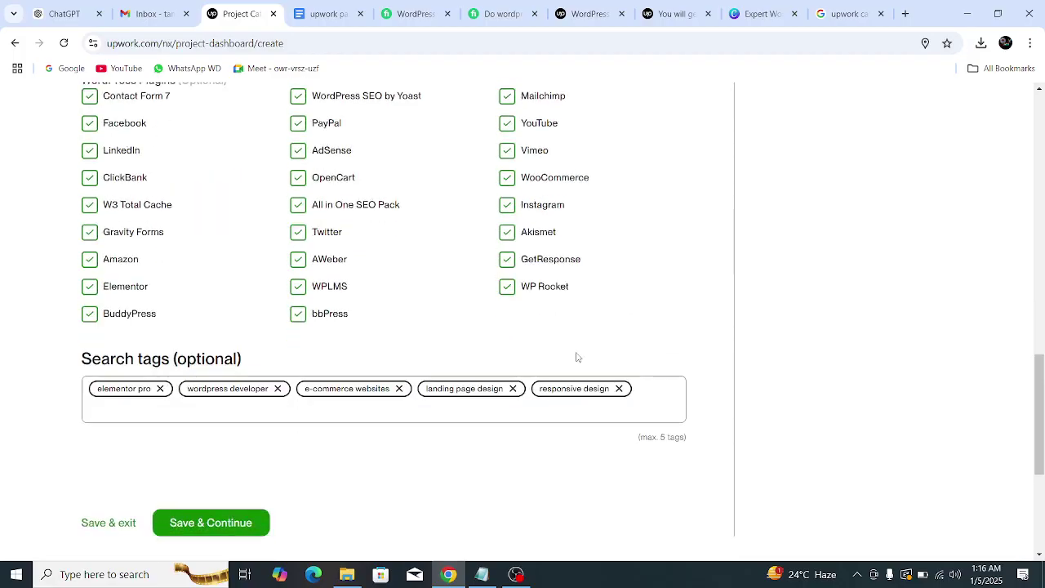
scroll(333, 375, "down", 2)
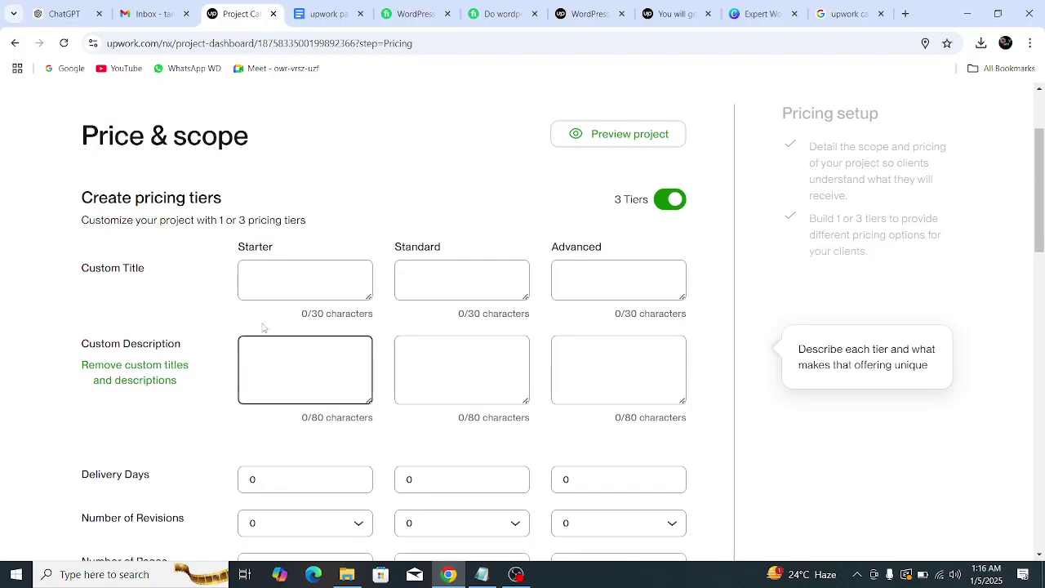
left_click(135, 373)
scroll(249, 323, "down", 1)
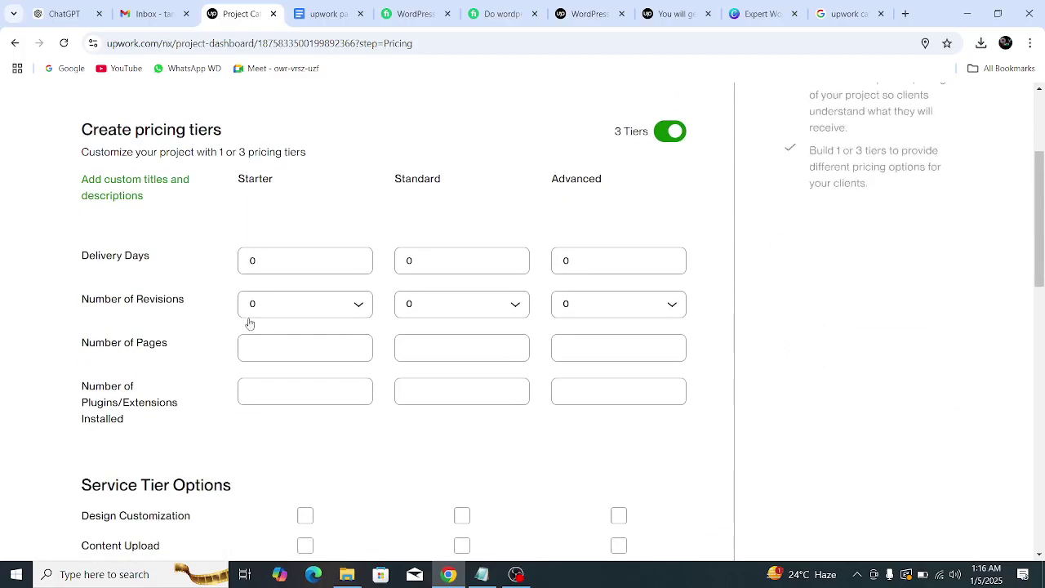
- Set the delivery days to 2 for Starter, 5 for Standard and 9 for Advanced
left_click(283, 261)
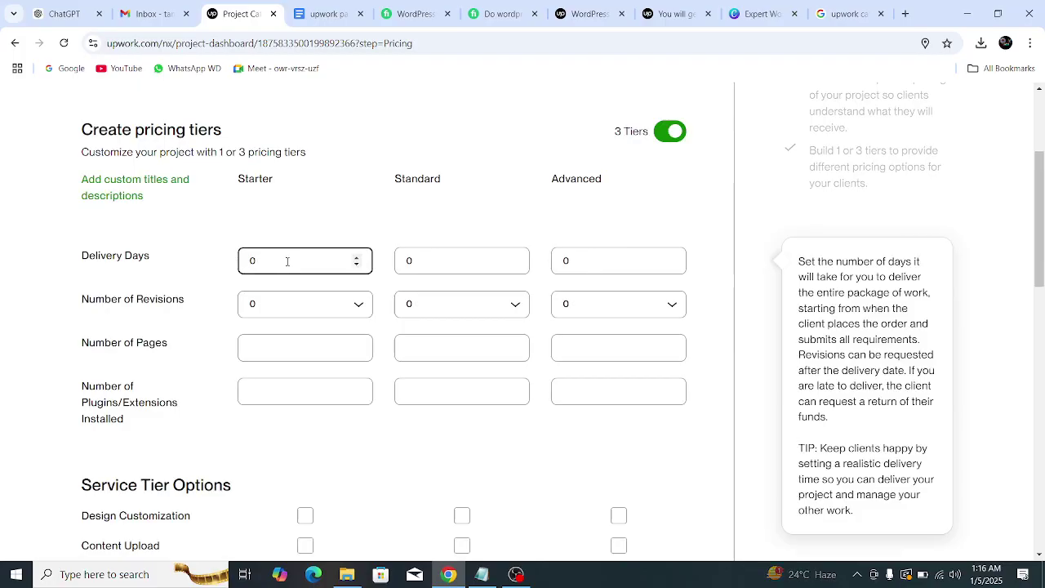
type("2")
left_click(422, 261)
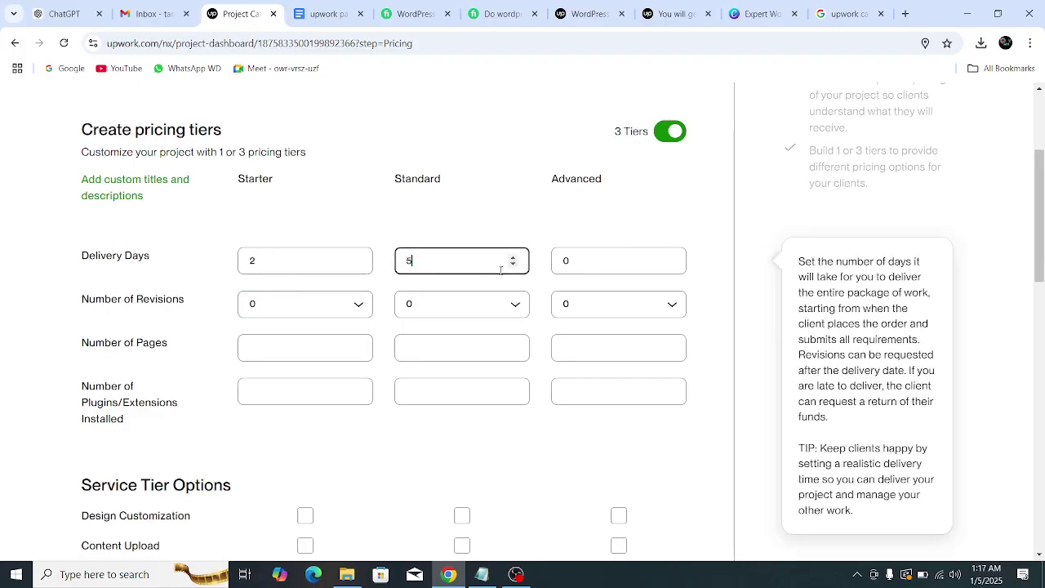
left_click(597, 261)
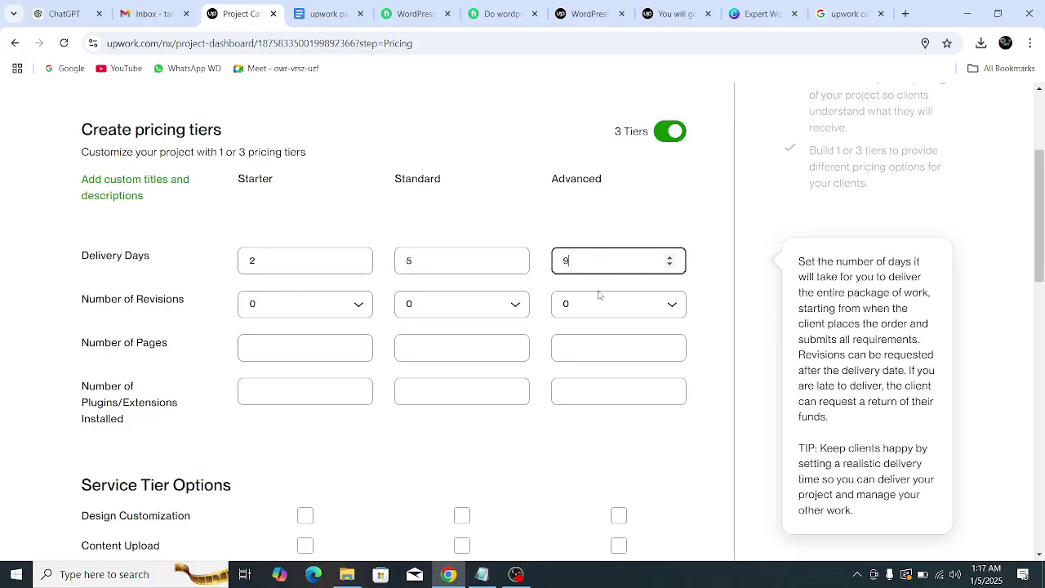
- Set the number of revisions to 3 for Starter, 5 for Standard and Unlimited for Advanced
left_click(294, 309)
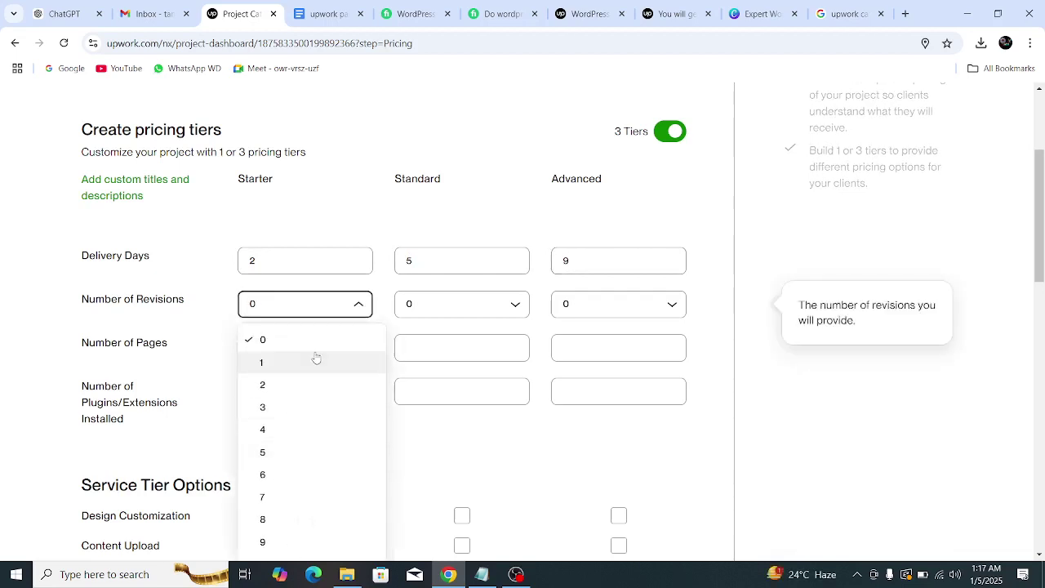
left_click(281, 408)
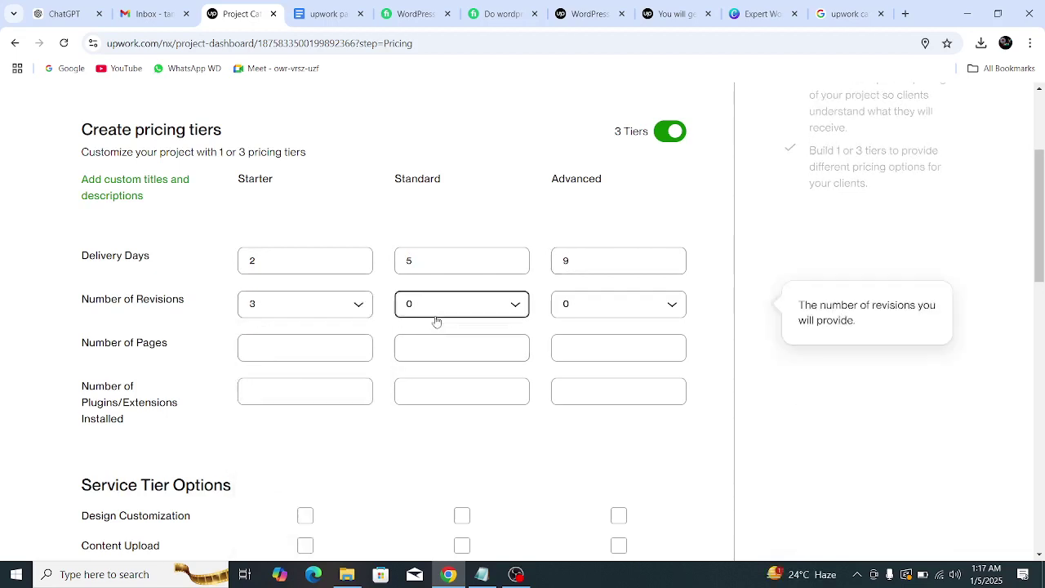
left_click(436, 317)
scroll(436, 479, "down", 1)
left_click(436, 390)
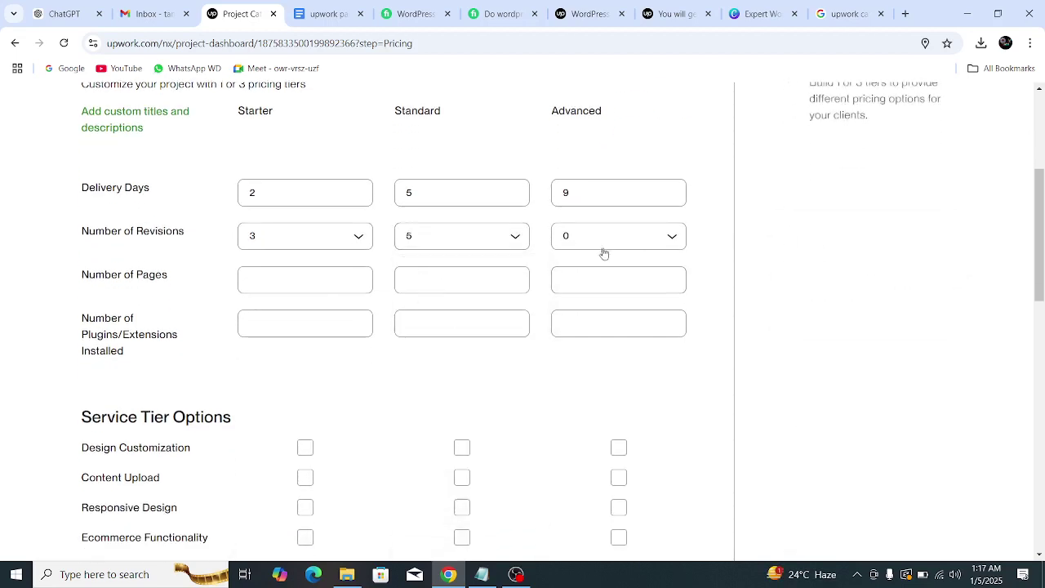
left_click(604, 249)
scroll(601, 441, "down", 2)
left_click(607, 361)
scroll(287, 357, "up", 2)
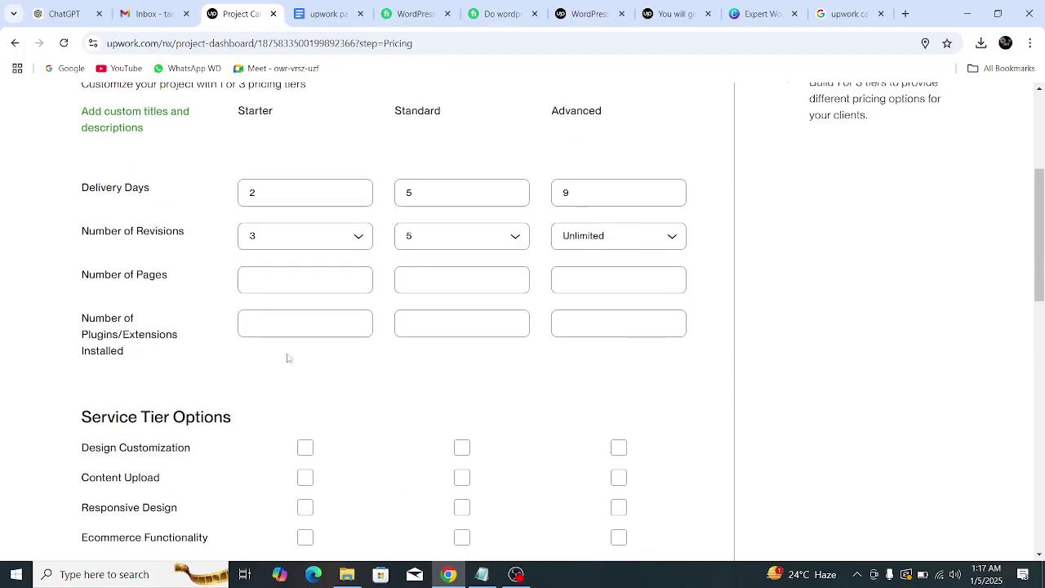
- Set the number of pages to 2 for Starter, 5 for Standard and 10 for Advanced
left_click(262, 281)
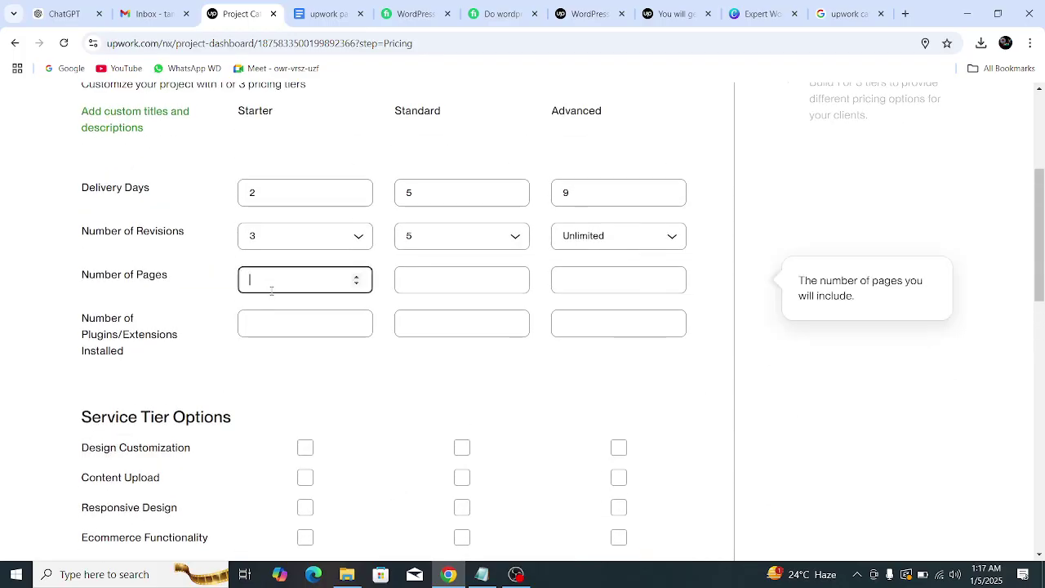
left_click(414, 280)
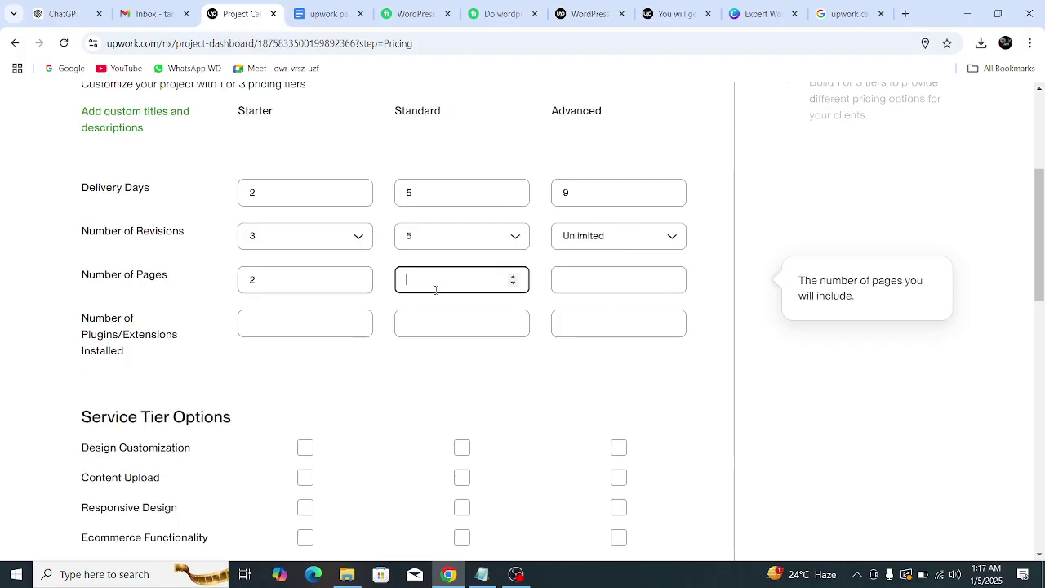
type("4")
left_click(602, 284)
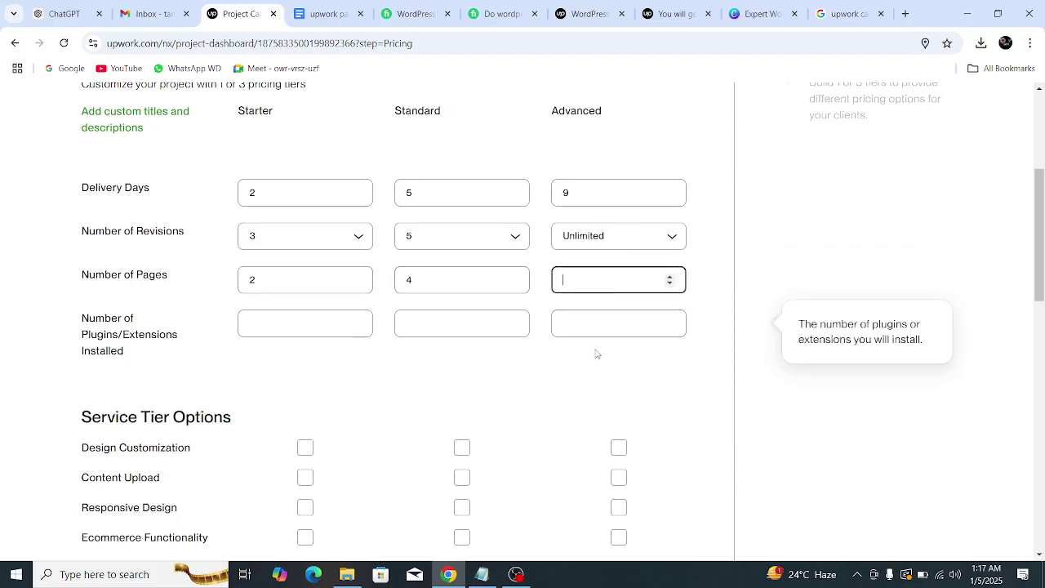
type("10")
left_click(457, 281)
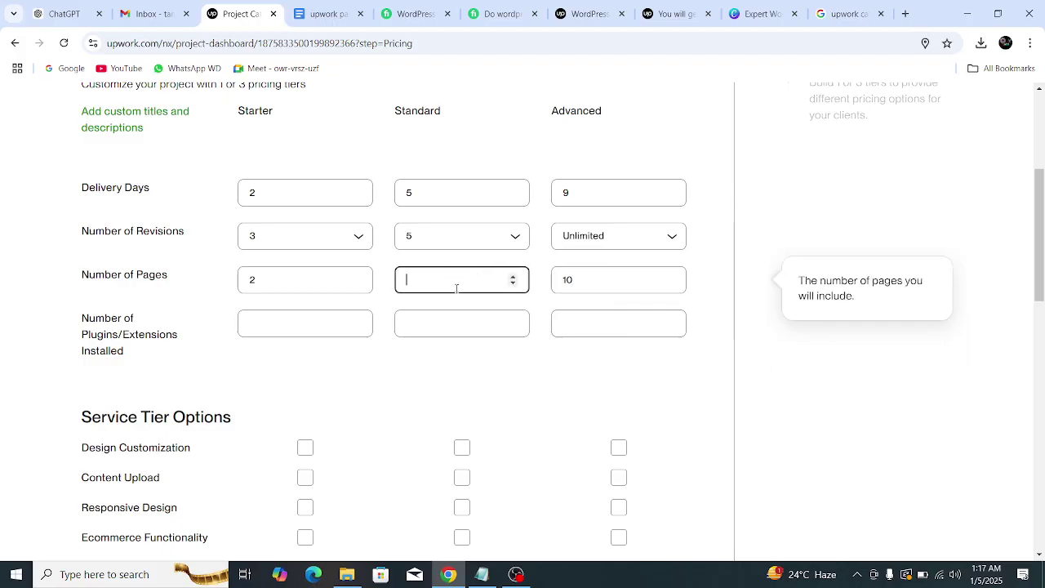
type("5")
- Set the number of plugins/extensions installed to 3 for Starter, 5 for Standard and 10 for Advanced
left_click(276, 324)
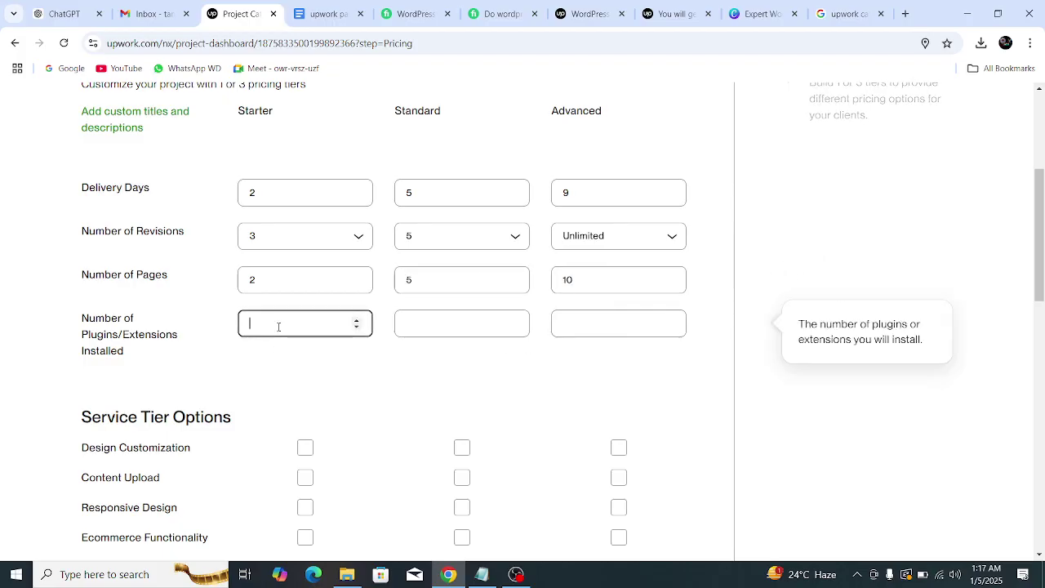
scroll(212, 360, "down", 1)
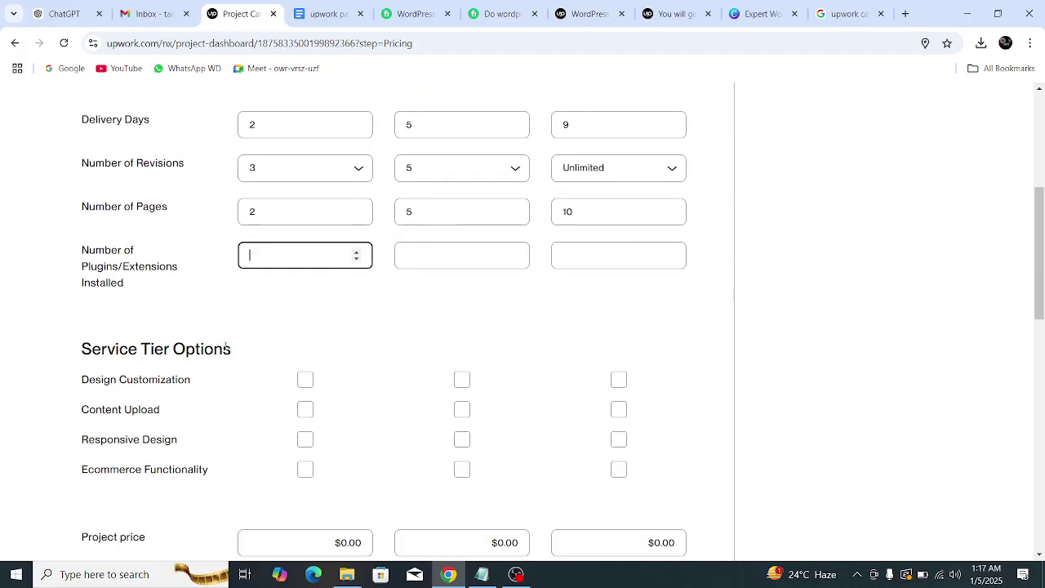
type("3")
left_click(467, 259)
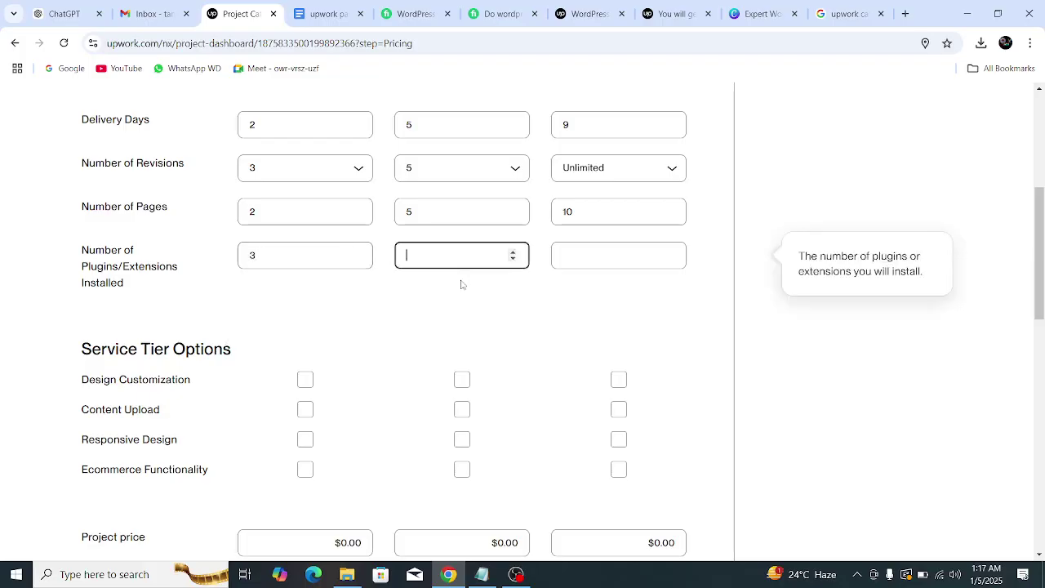
type("5")
left_click(611, 255)
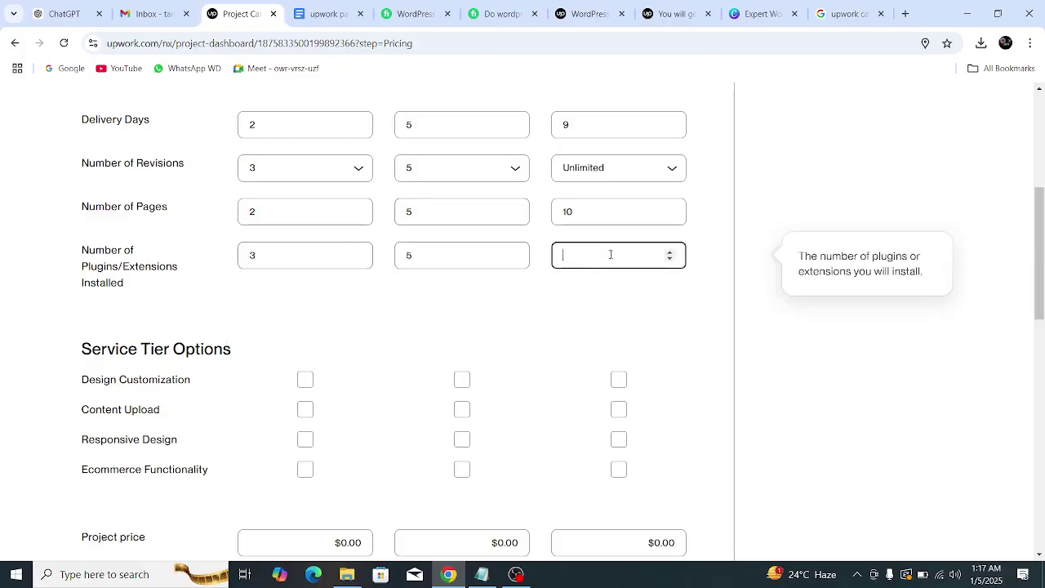
scroll(476, 347, "down", 1)
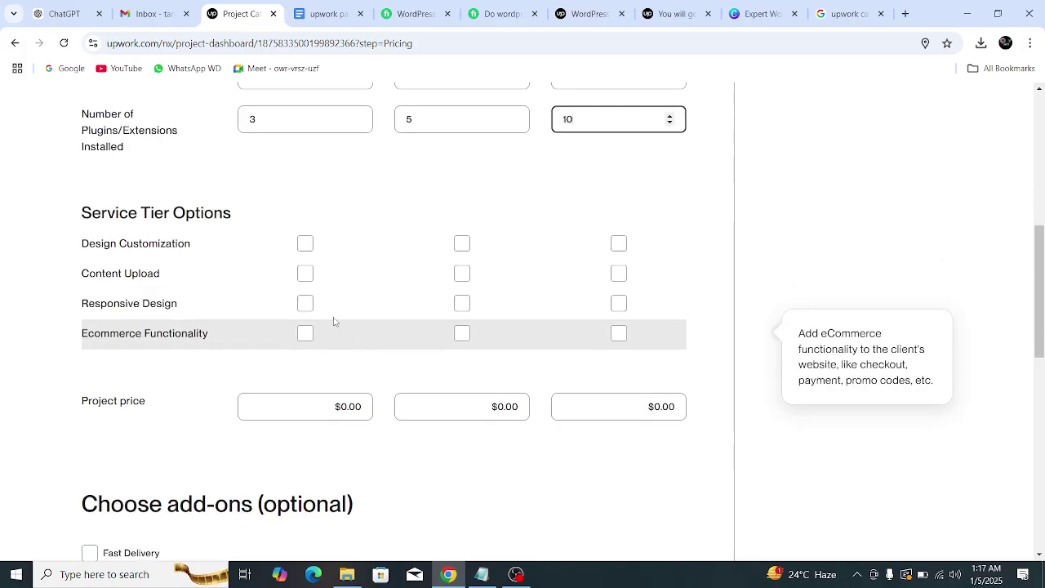
- Include Design Customization and Content Upload in the Starter, Standard and Advanced tiers
left_click(305, 244)
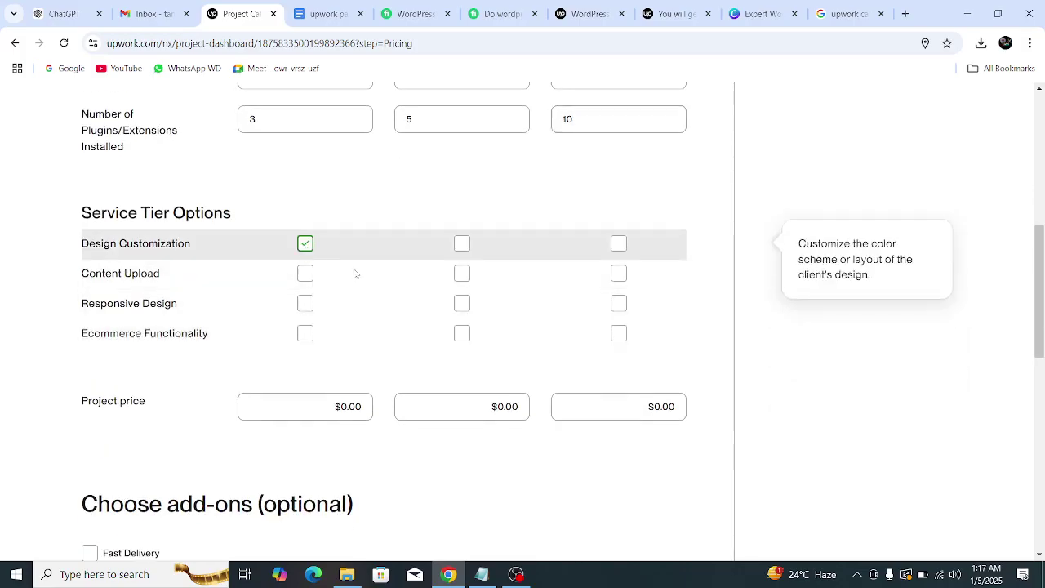
left_click(462, 243)
left_click(619, 243)
left_click(306, 273)
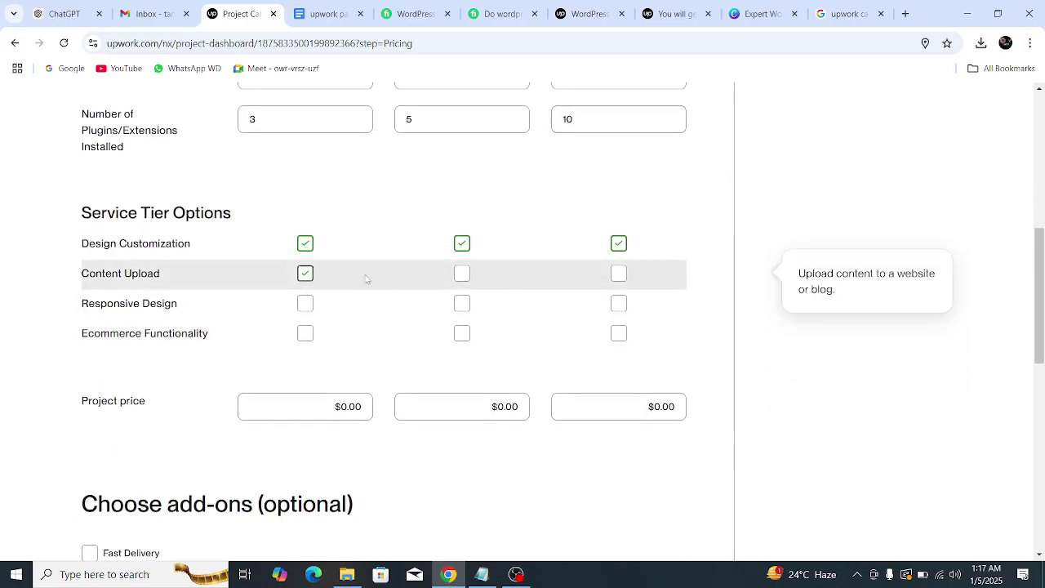
left_click(462, 274)
left_click(619, 274)
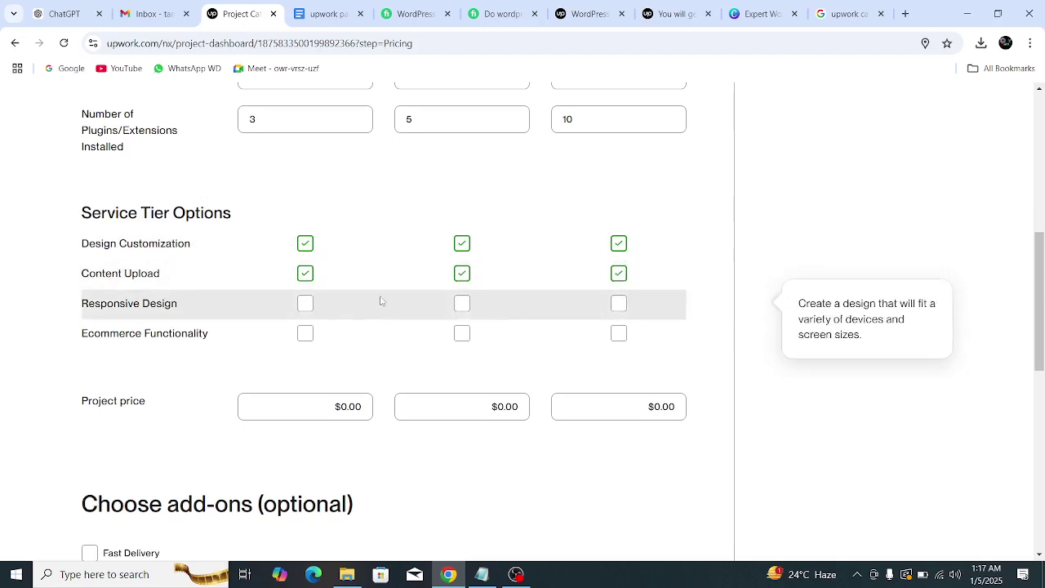
- Include Responsive Design in all three tiers and Ecommerce Functionality in the Standard and Advanced tiers only
left_click(306, 304)
left_click(462, 303)
left_click(619, 304)
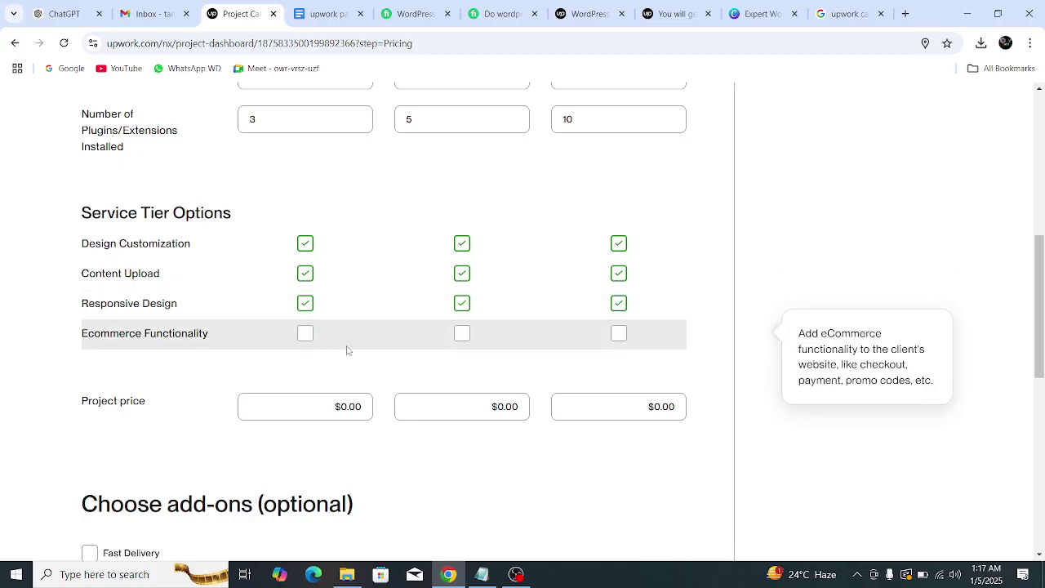
left_click(462, 333)
left_click(619, 333)
scroll(347, 349, "down", 1)
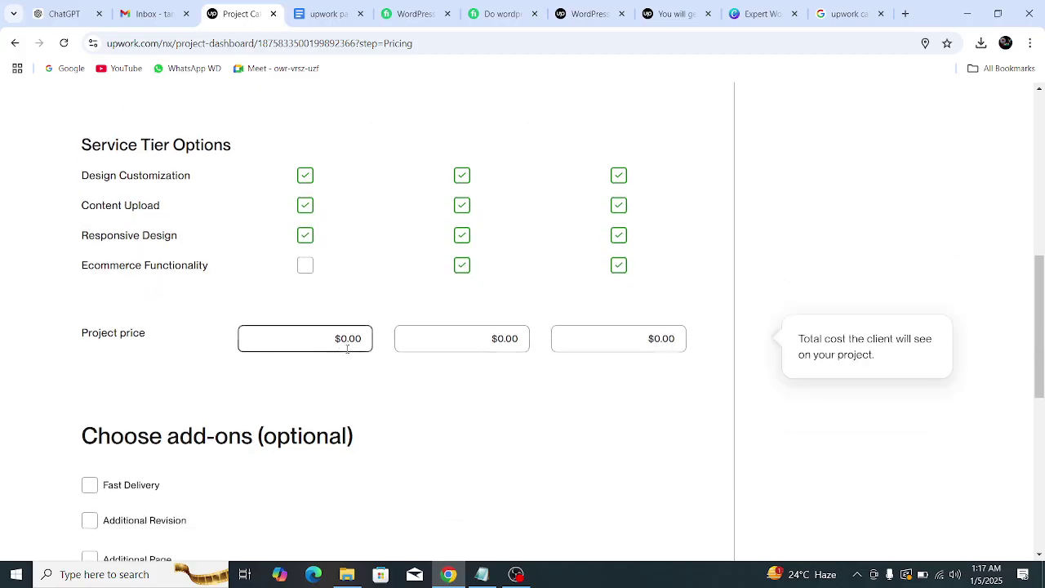
- Set the project price to $15 for Starter, $30 for Standard and $45 for Advanced
left_click(347, 349)
type("15")
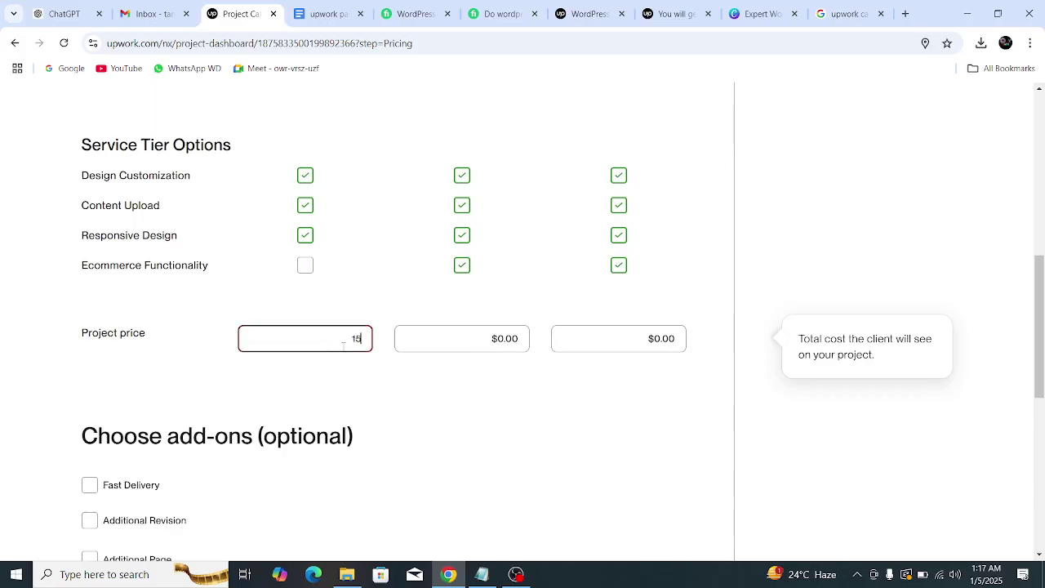
left_click(487, 335)
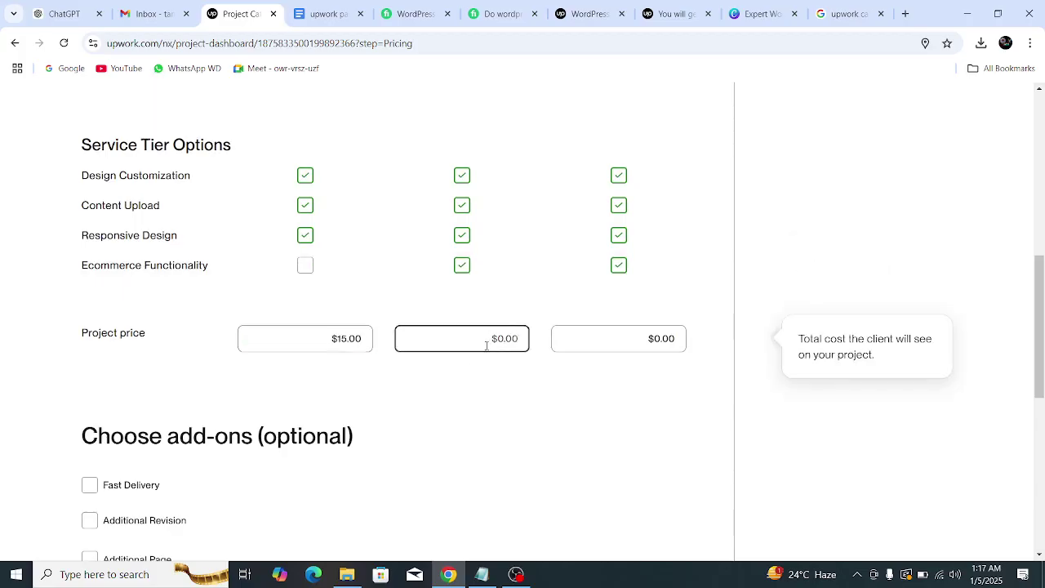
type("30")
left_click(637, 347)
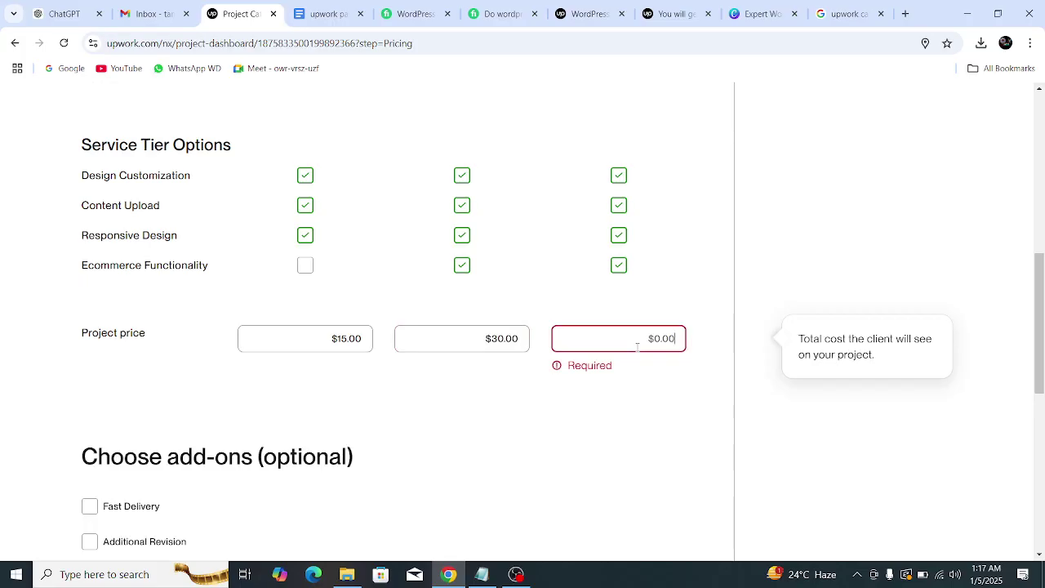
type("45")
- Enable the Fast Delivery add-on with delivery days of 1 for Starter, 3 for Standard and 5 for Advanced
scroll(343, 409, "down", 3)
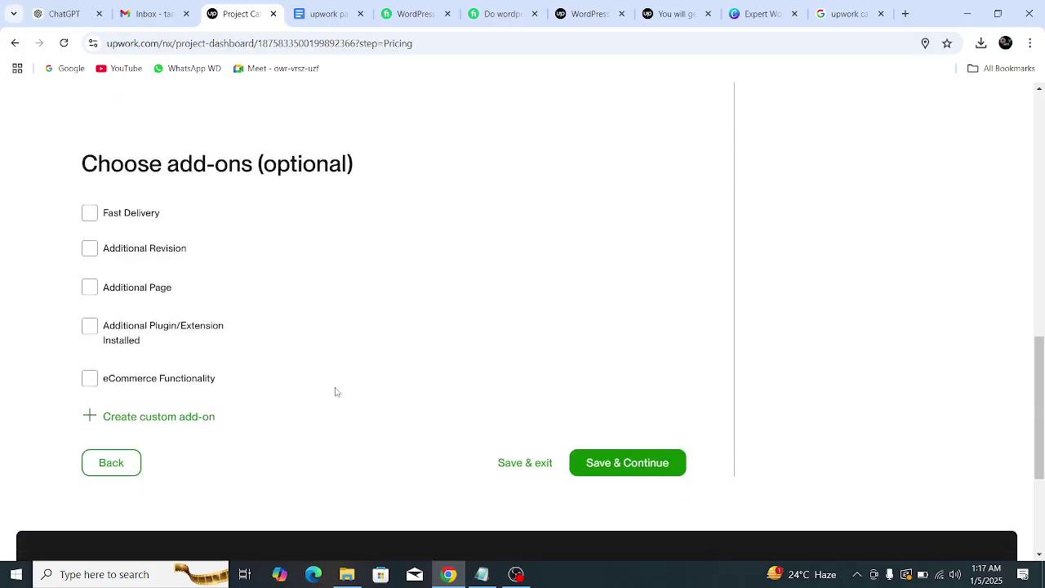
left_click(90, 213)
left_click(320, 284)
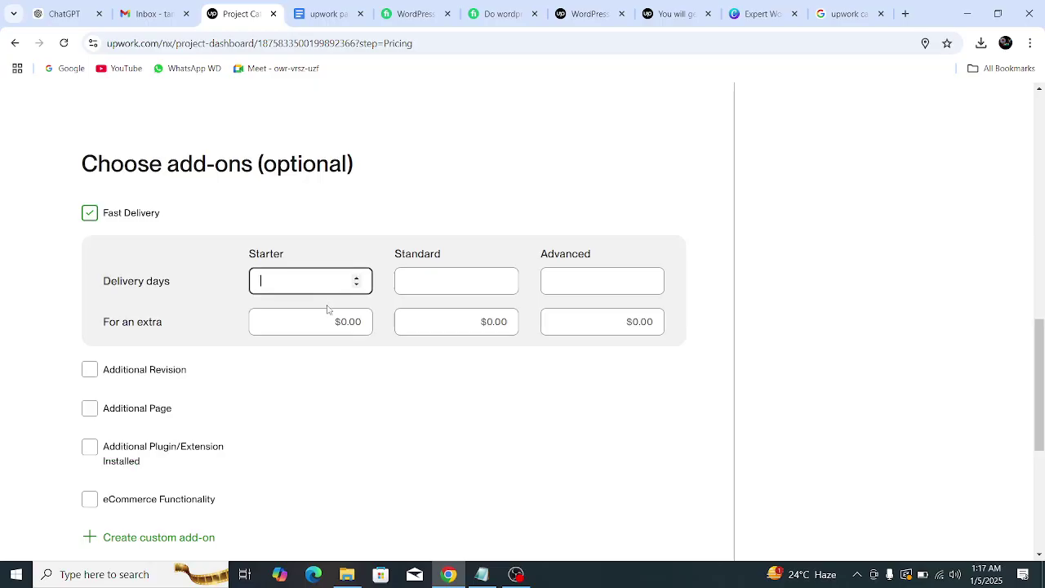
type("1")
left_click(455, 289)
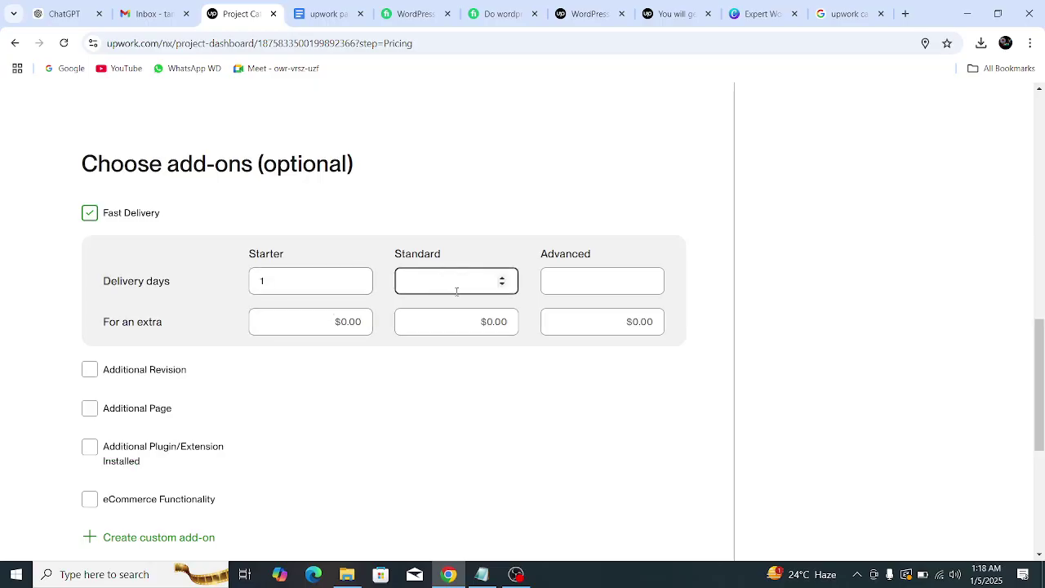
type("3")
left_click(589, 290)
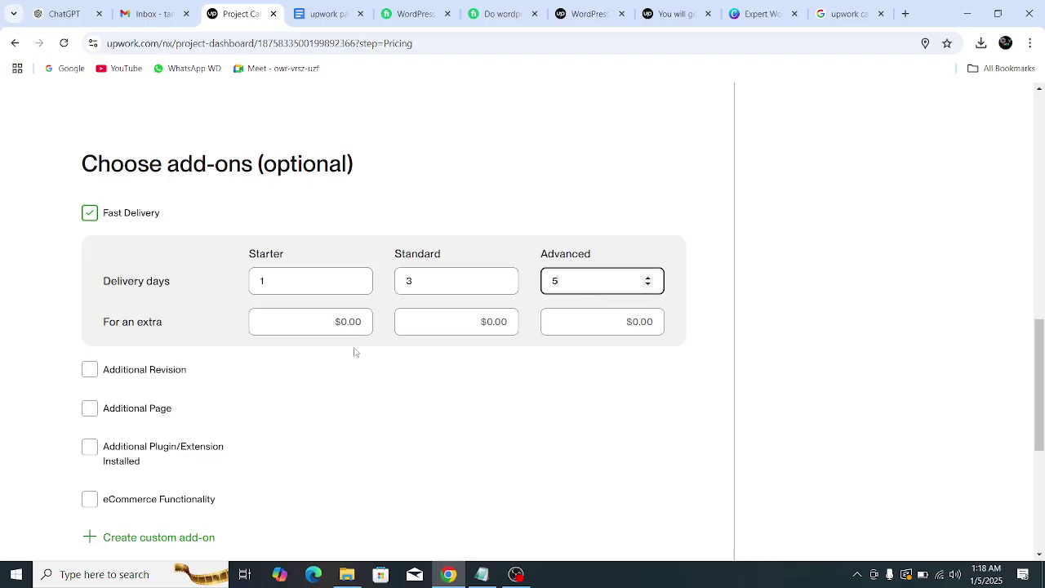
- Set the Fast Delivery extra charge to $20 for Starter, $40 for Standard and $100 for Advanced
left_click(315, 325)
type("2")
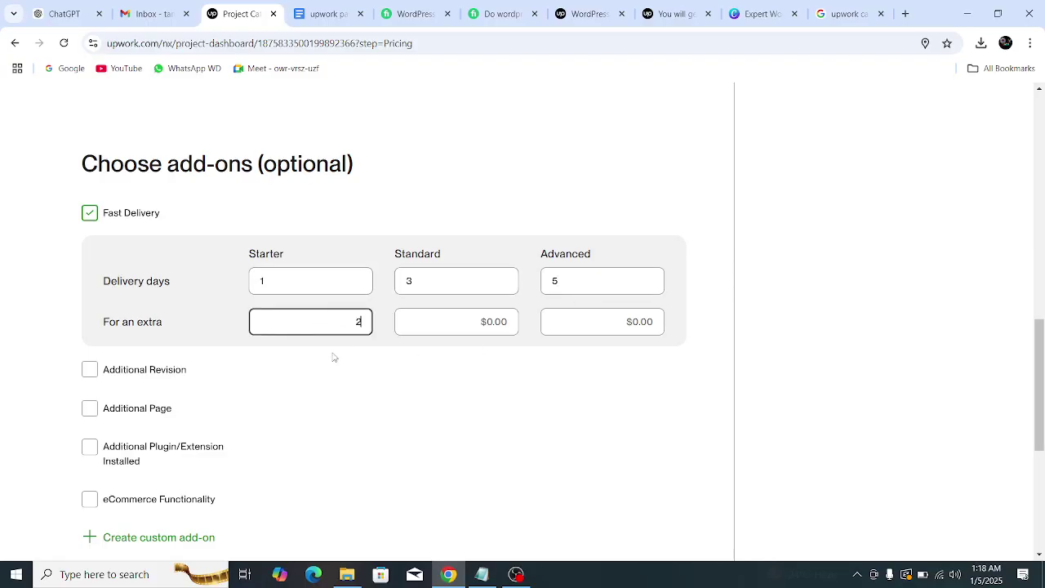
type("0")
left_click(483, 334)
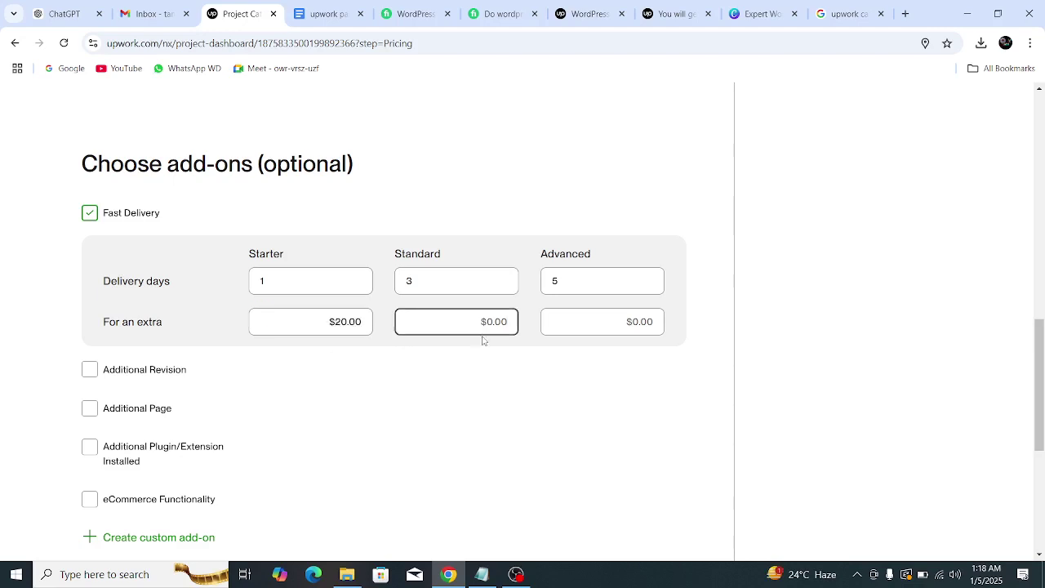
type("40")
left_click(614, 327)
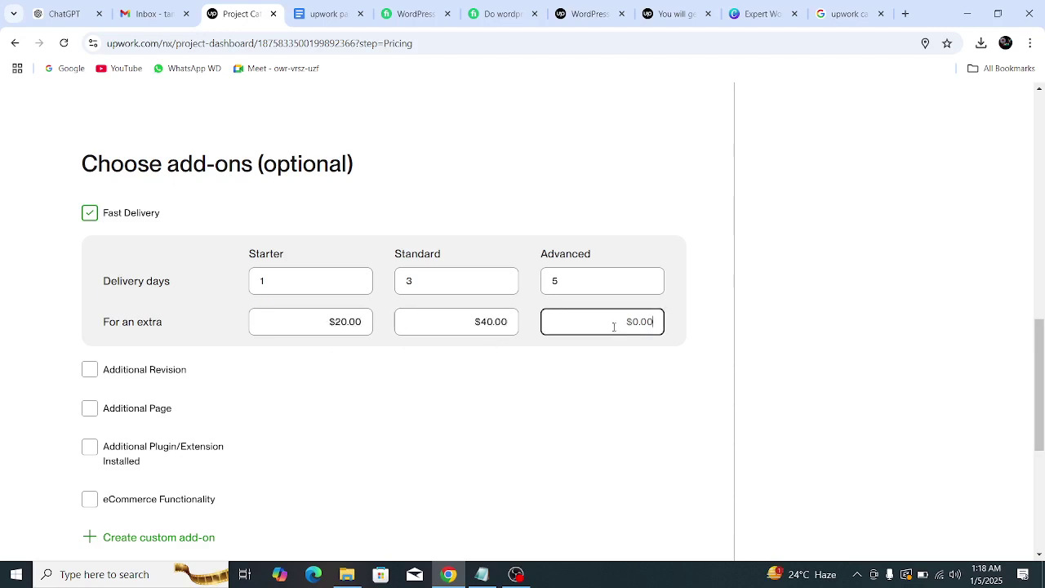
type("100")
- Save the pricing with no further add-ons and continue to the project gallery
scroll(431, 386, "down", 2)
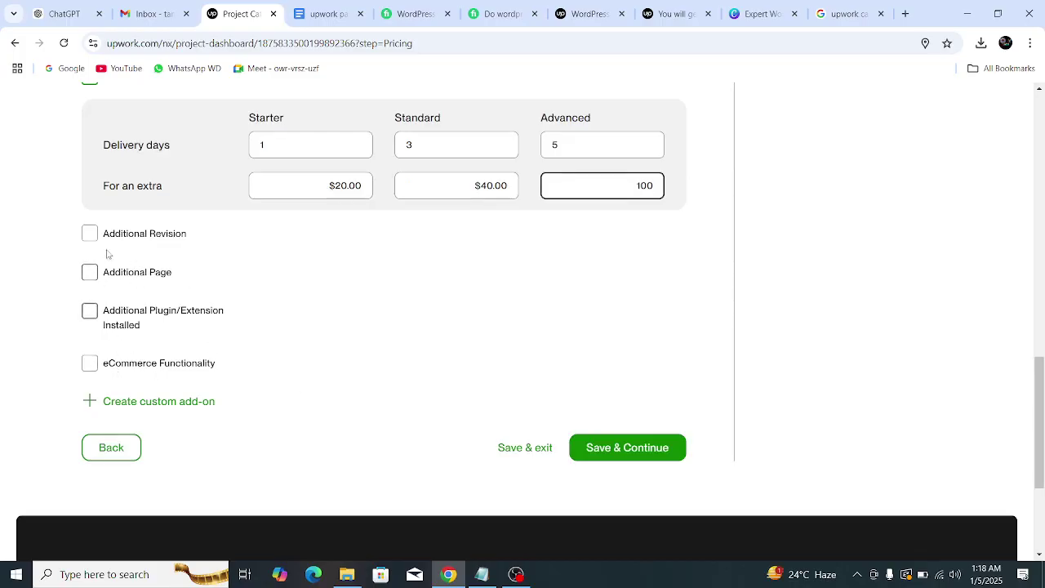
scroll(168, 380, "down", 3)
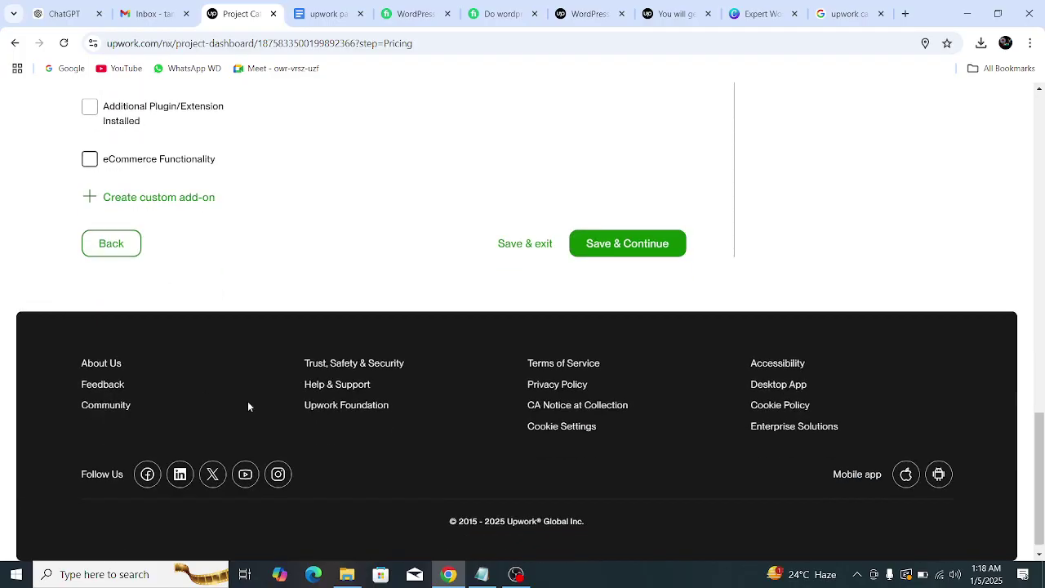
scroll(248, 406, "up", 3)
left_click(612, 450)
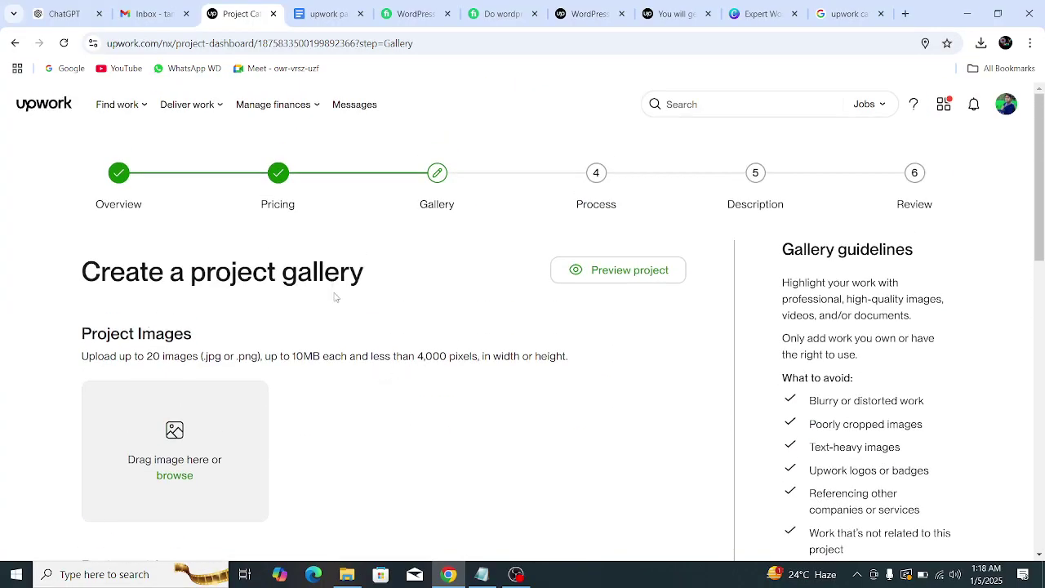
- Upload the WordPress Developer Responsive Design SEO image from the Desktop folder upwork-catelog as a project image
scroll(377, 380, "down", 2)
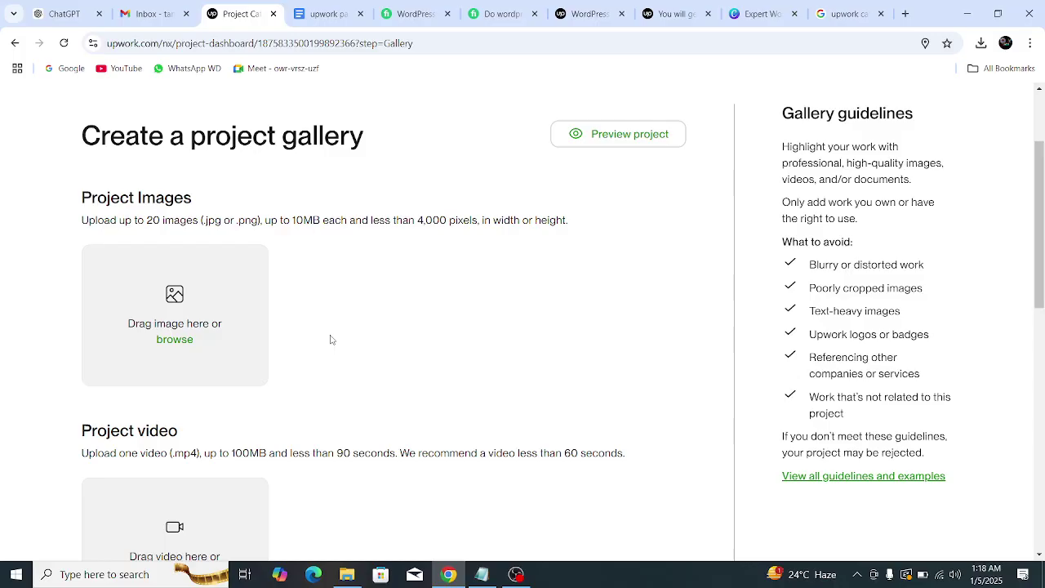
scroll(333, 343, "down", 2)
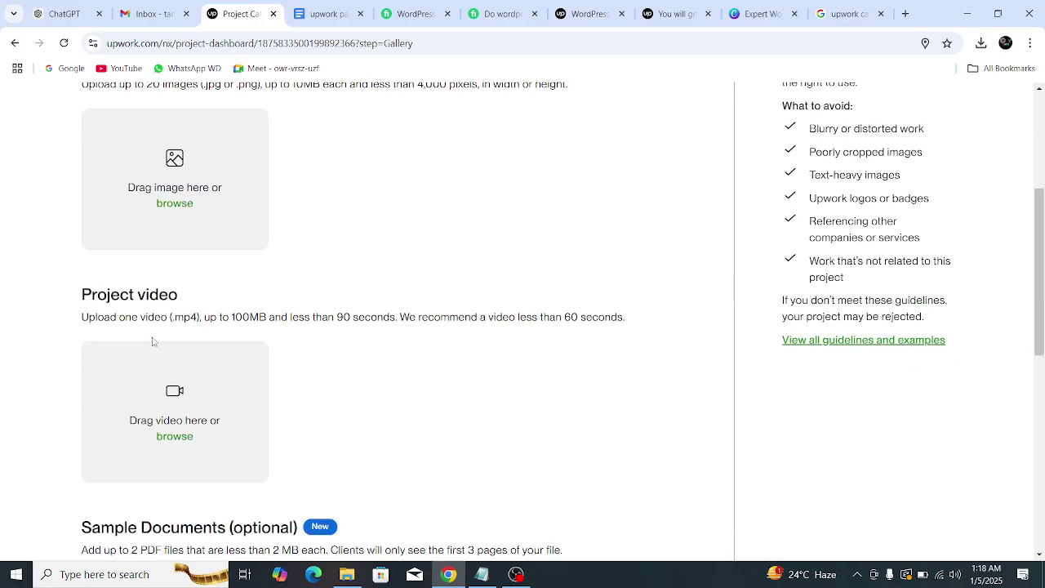
scroll(245, 353, "down", 3)
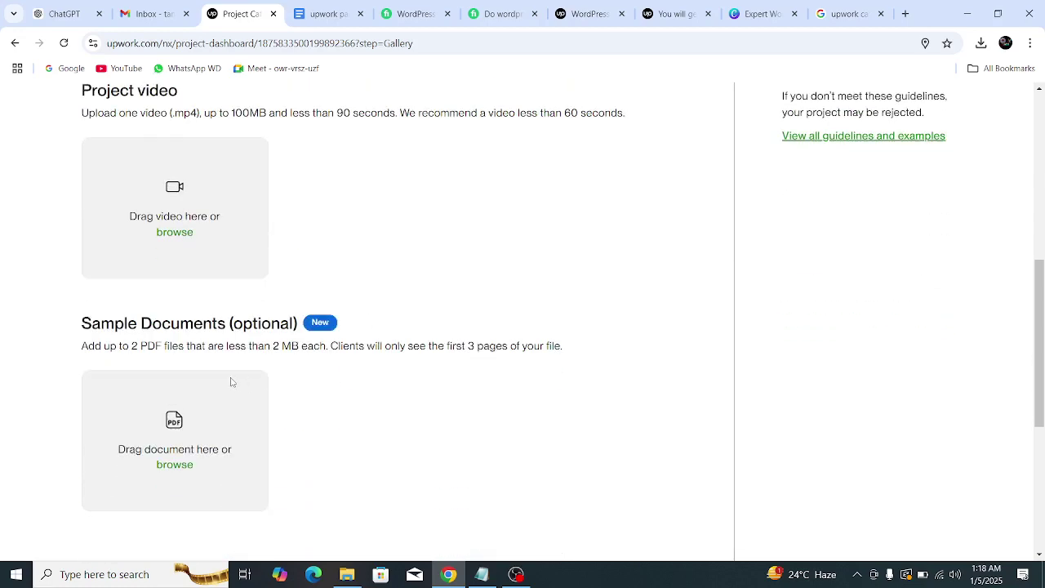
scroll(361, 457, "up", 5)
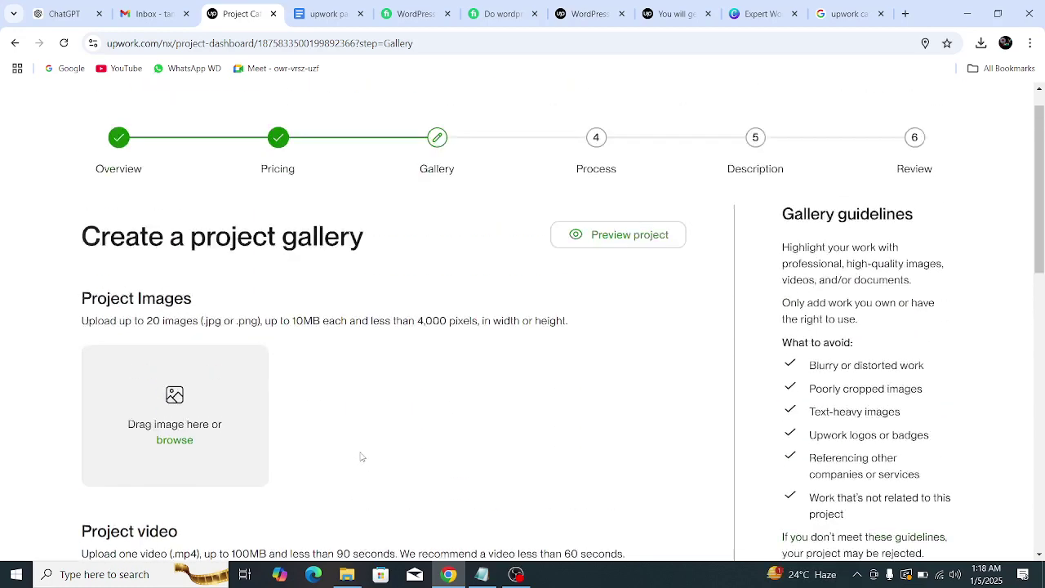
scroll(250, 381, "down", 2)
scroll(216, 322, "up", 2)
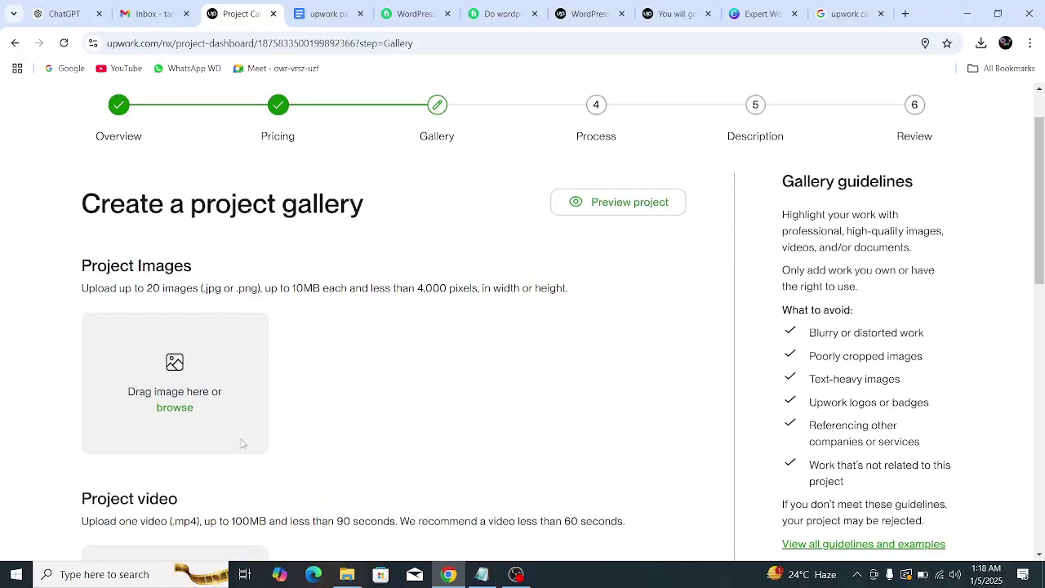
left_click(178, 409)
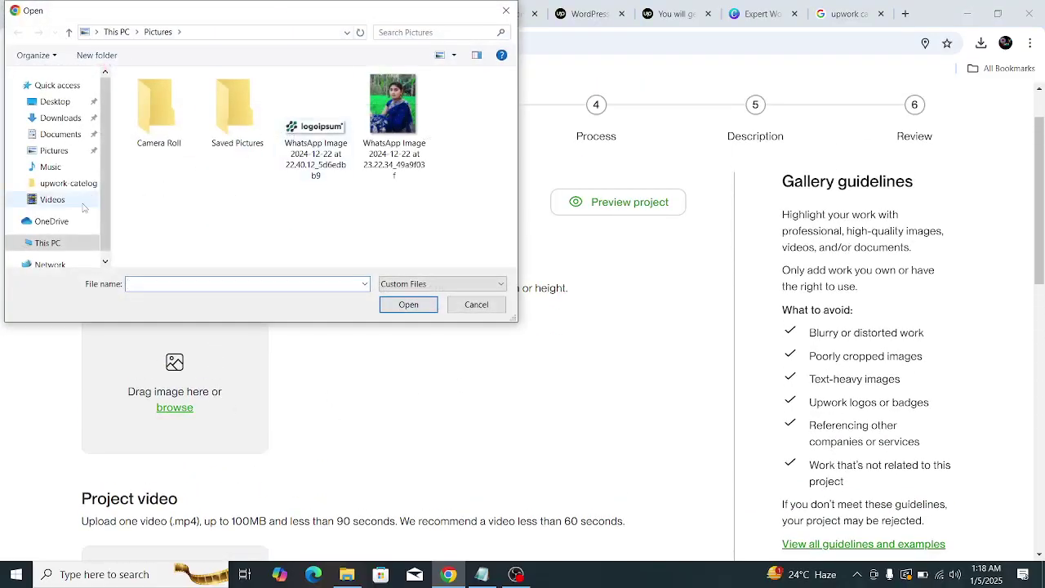
left_click(61, 103)
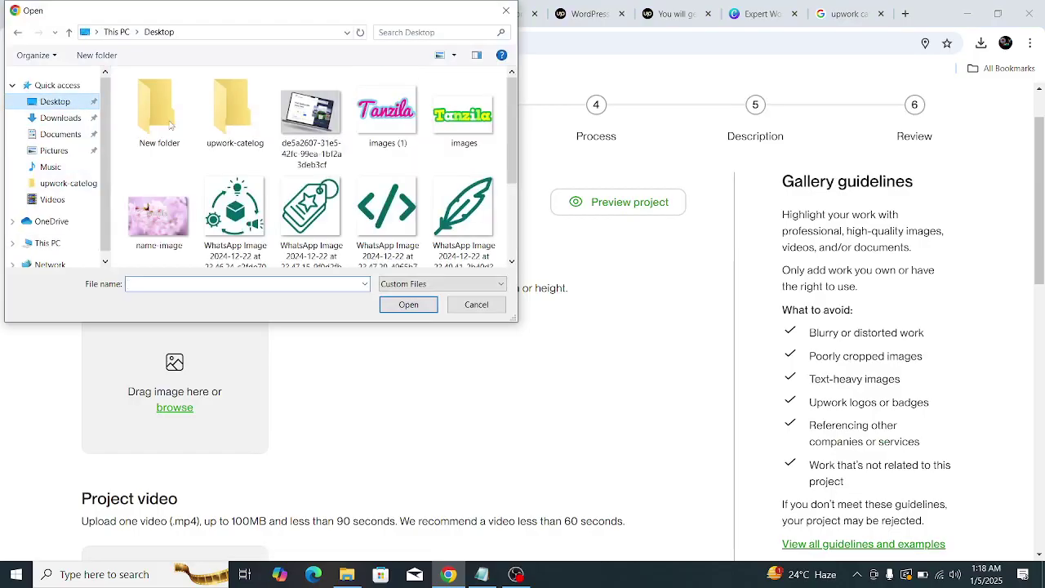
double_click(231, 121)
left_click(164, 105)
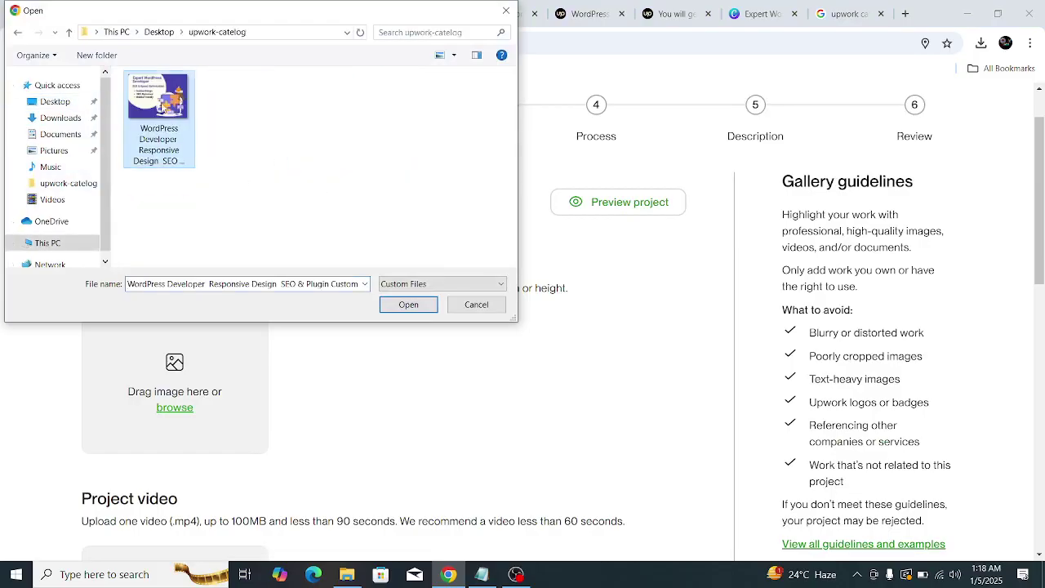
left_click(408, 305)
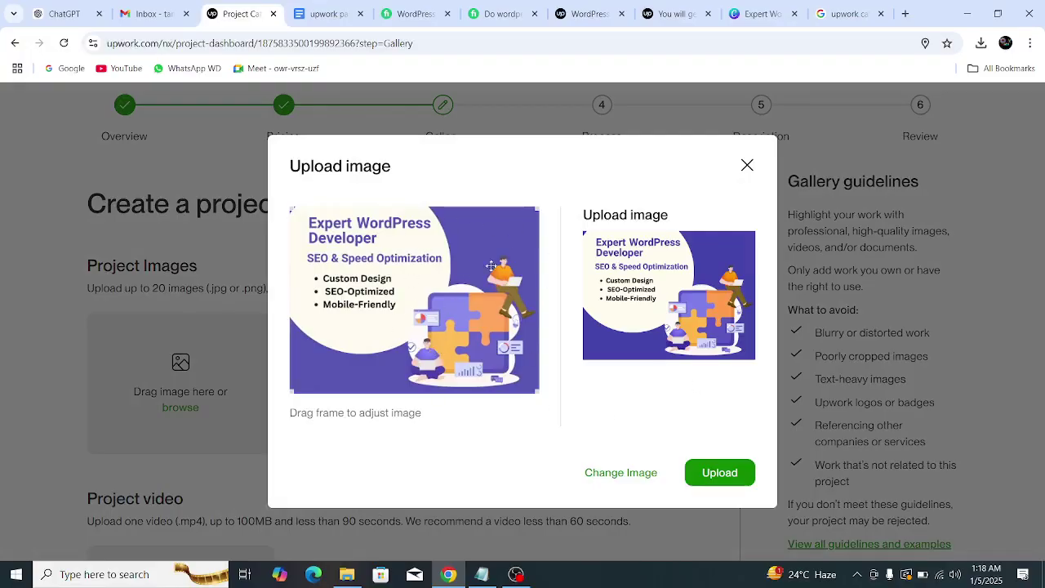
left_click(709, 477)
- Leave the project video and sample documents empty and continue to the Process stage
scroll(447, 378, "down", 3)
scroll(447, 378, "up", 1)
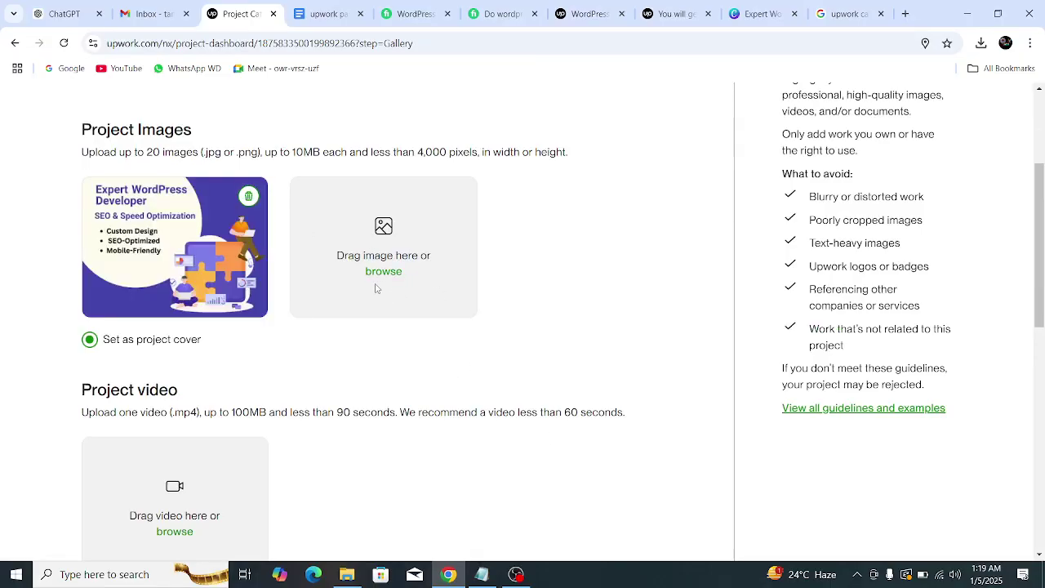
scroll(588, 310, "down", 8)
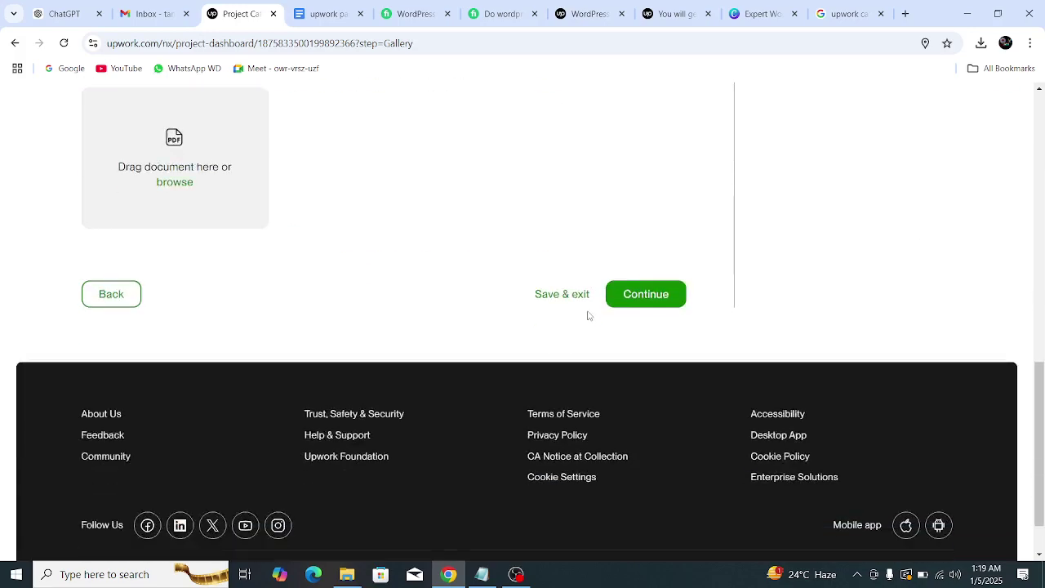
left_click(650, 295)
- Examine which client requirements and project step details the Requirements and steps form asks for
scroll(544, 343, "up", 4)
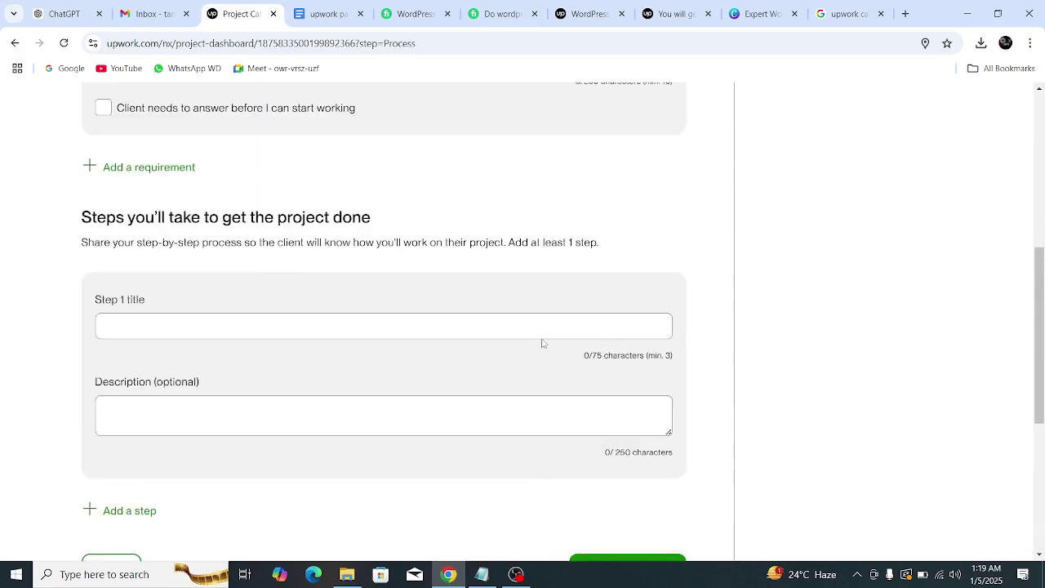
left_click(263, 333)
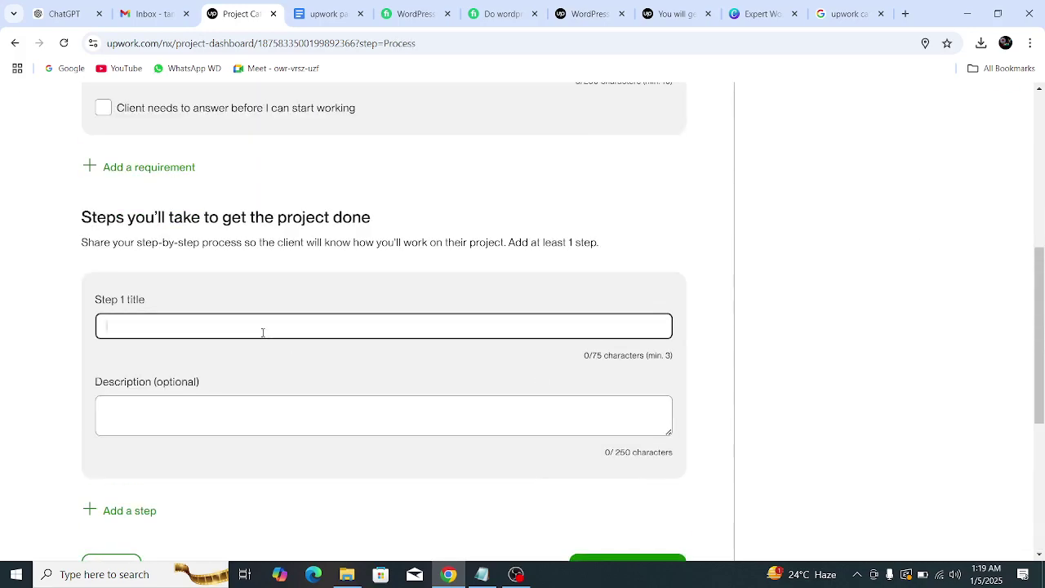
scroll(274, 335, "up", 3)
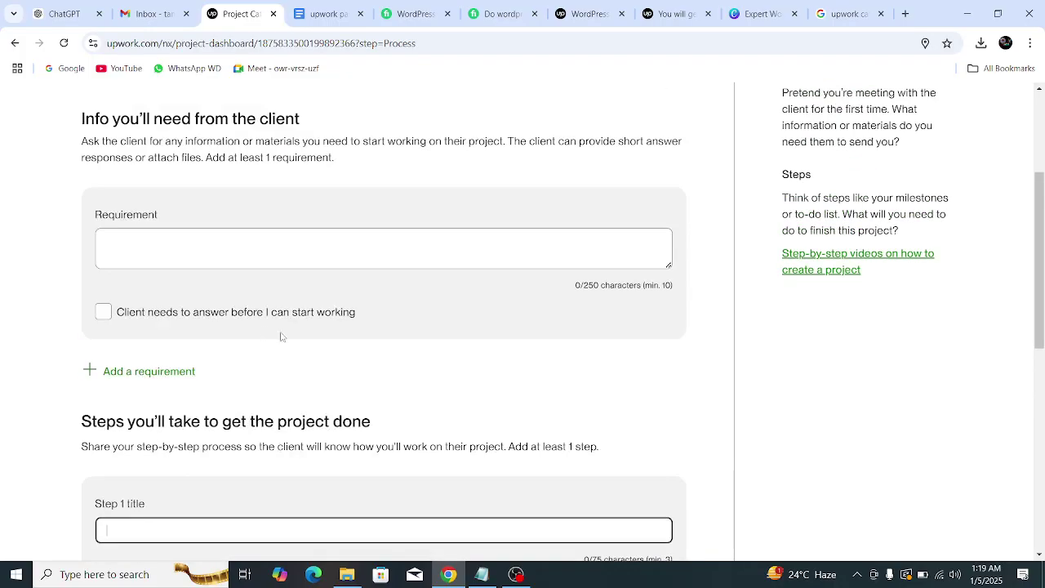
scroll(367, 339, "up", 3)
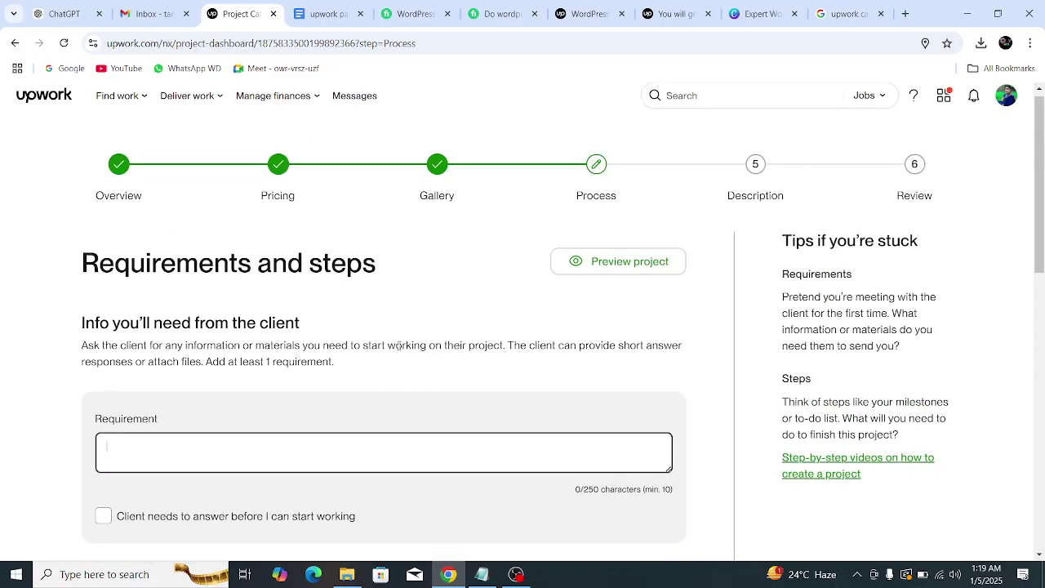
scroll(398, 345, "down", 2)
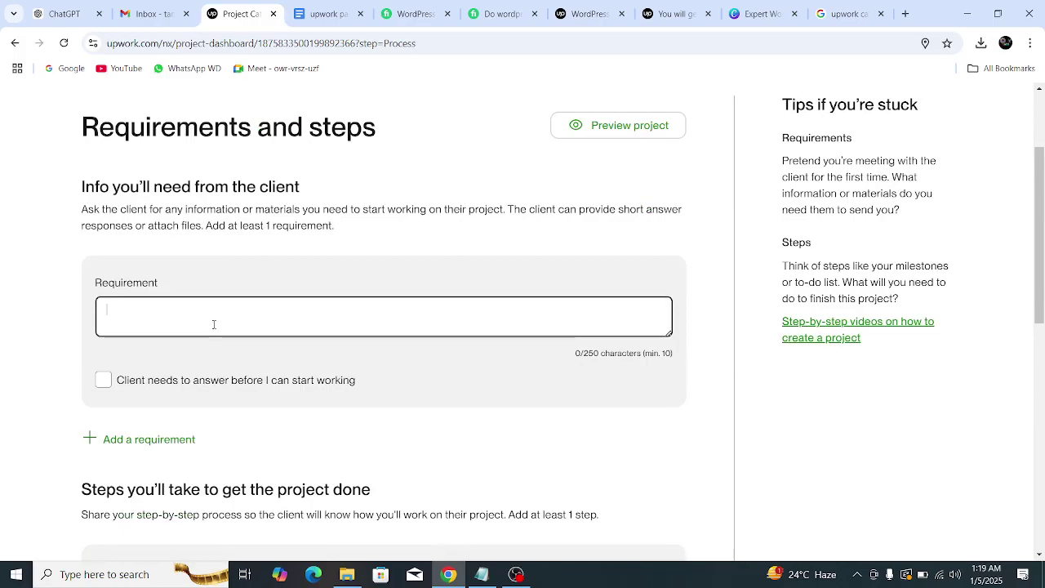
scroll(392, 372, "up", 2)
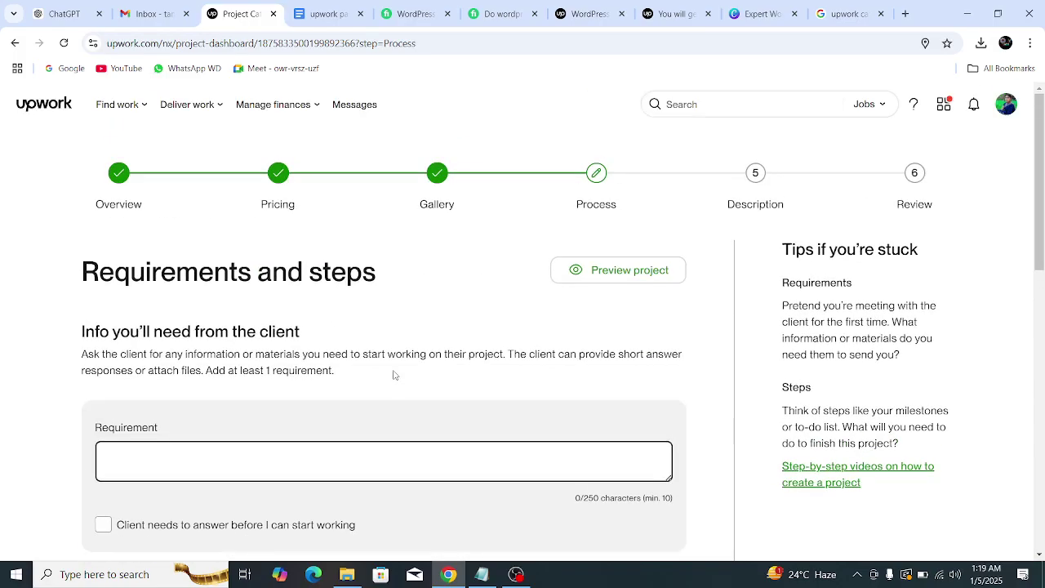
scroll(393, 375, "down", 8)
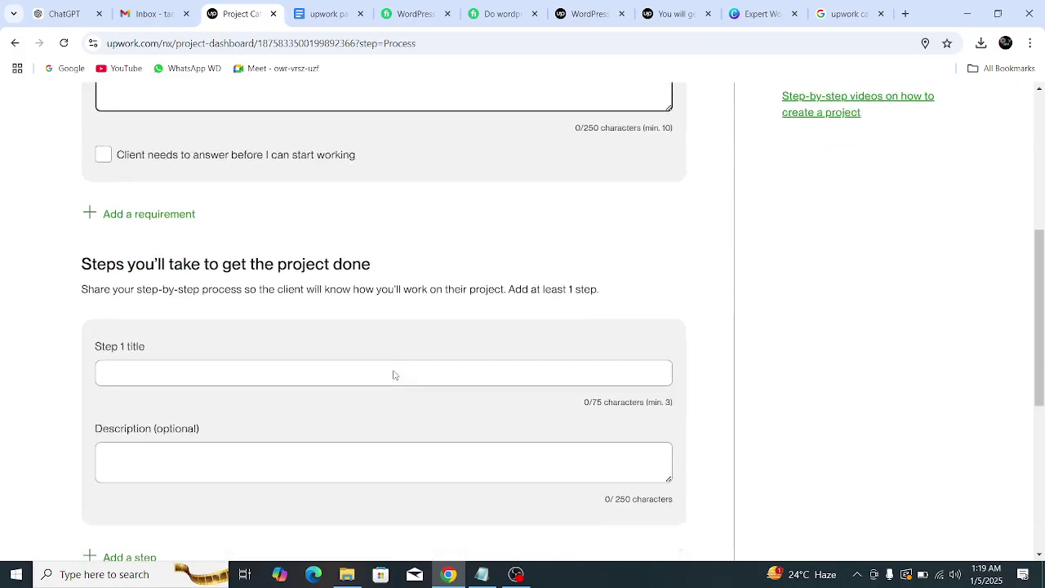
scroll(393, 375, "up", 4)
scroll(393, 375, "up", 3)
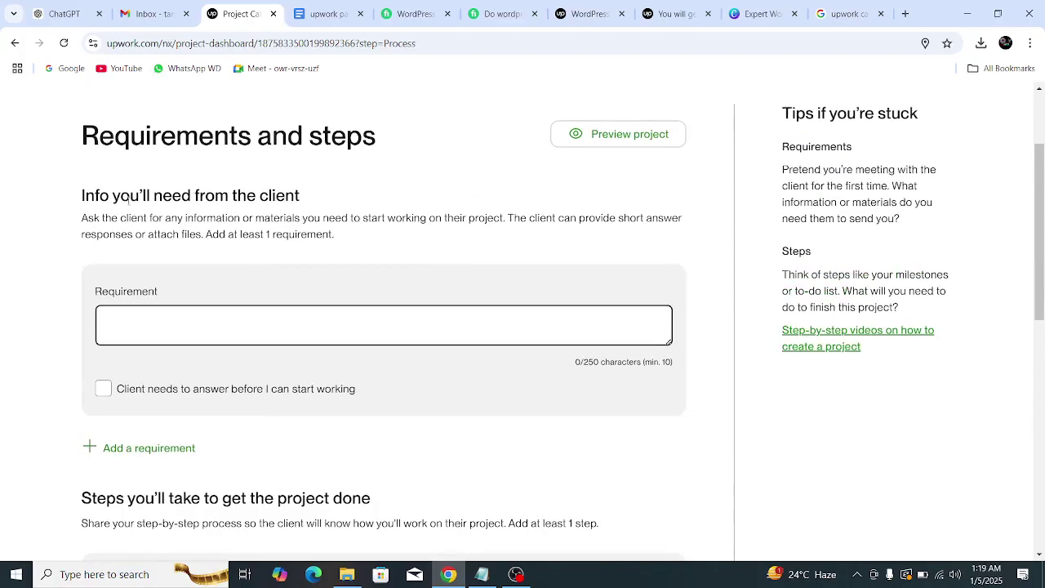
scroll(126, 198, "up", 1)
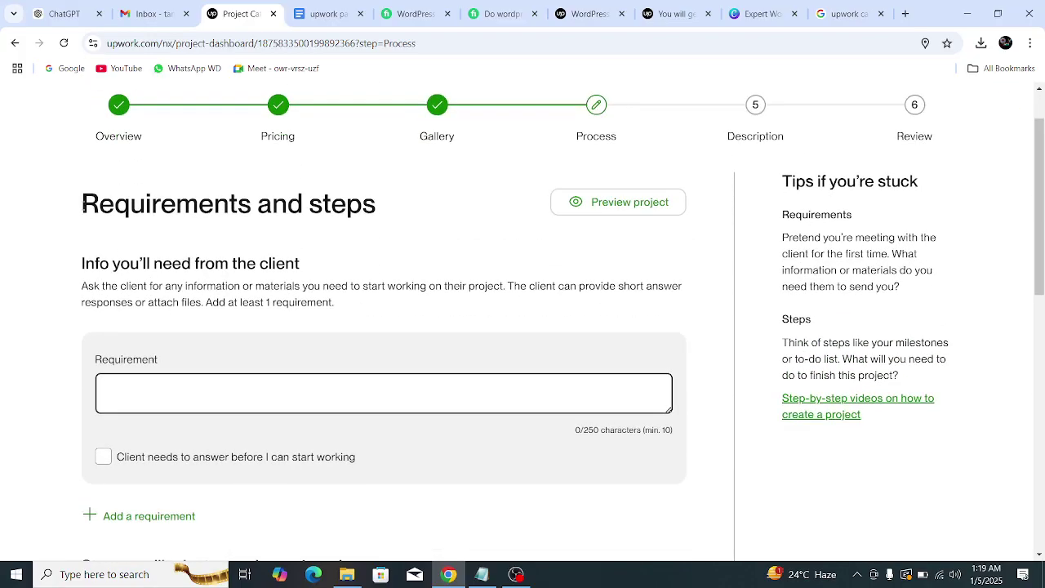
- Ask ChatGPT to send the requirements and steps, quoting the form's heading and its "Info you'll need from the client" text
left_click_drag(83, 207, 360, 312)
key("ctrl+c")
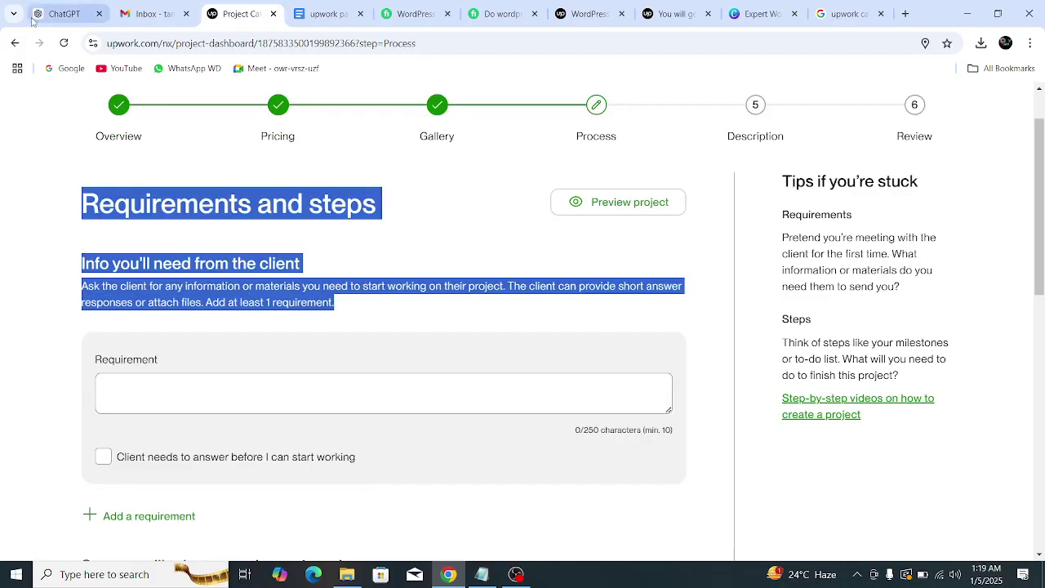
key("ctrl+1")
left_click(608, 449)
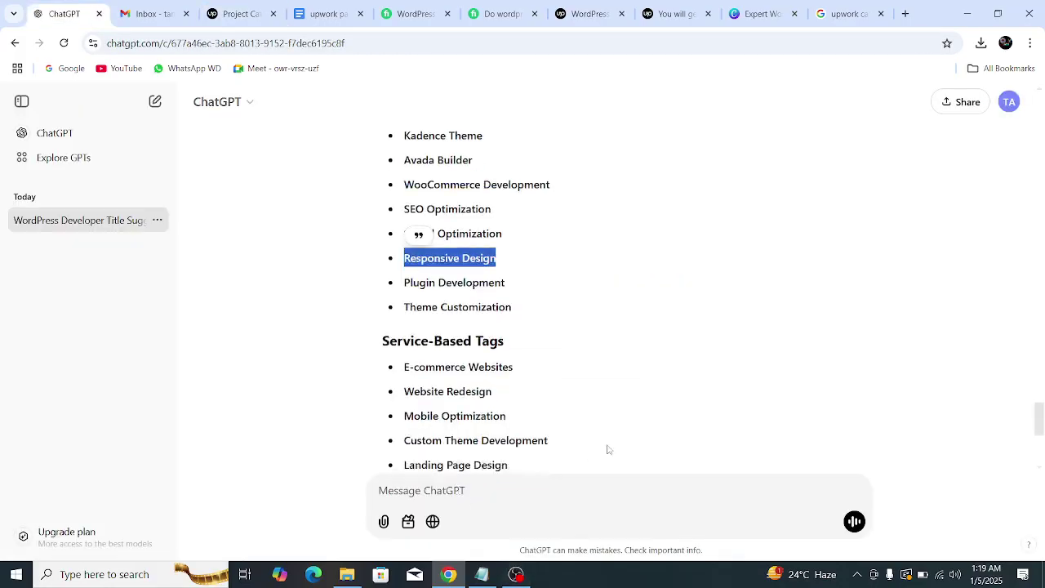
type("please")
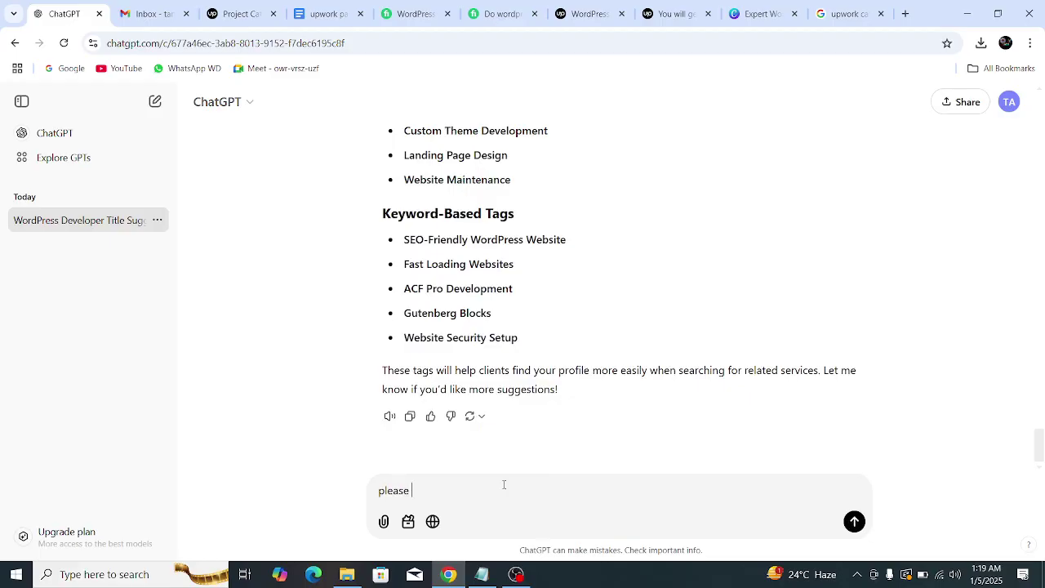
type(" send me")
key("ctrl+v")
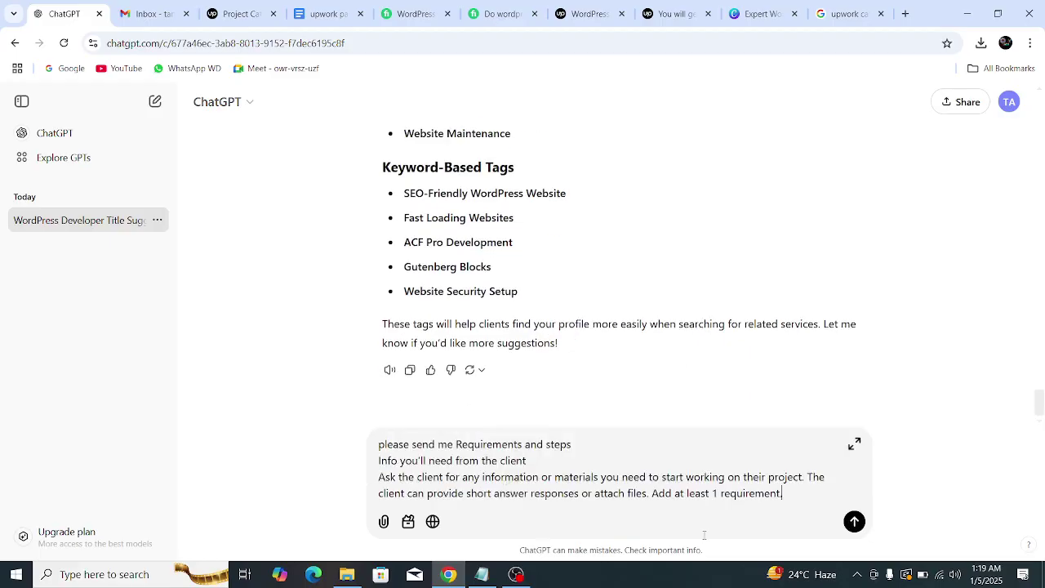
key("Return")
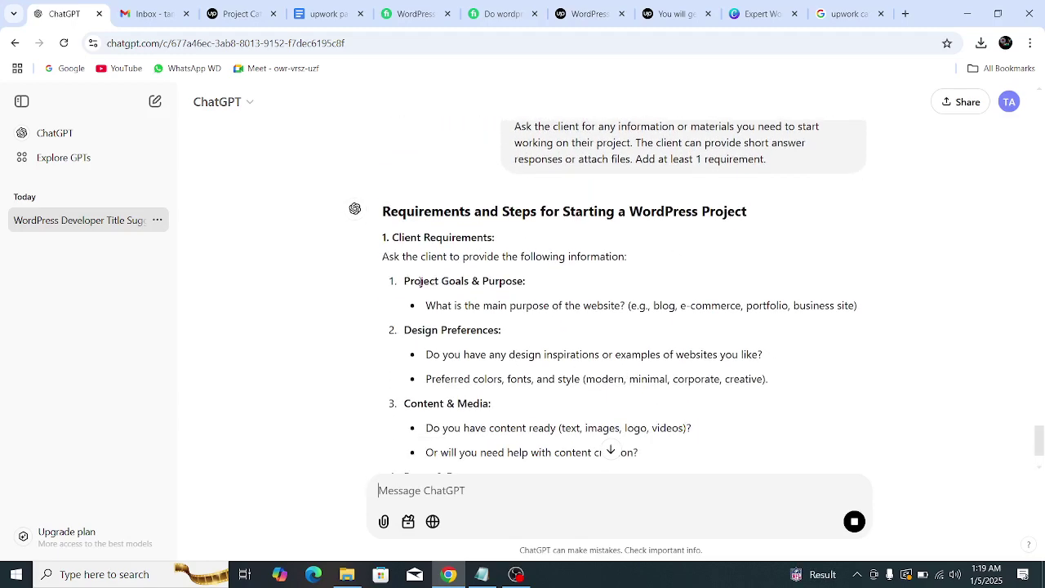
- Copy the heading "Project Goals & Purpose:" from ChatGPT's answer into the Upwork client requirement
left_click_drag(400, 285, 535, 289)
key("ctrl+c")
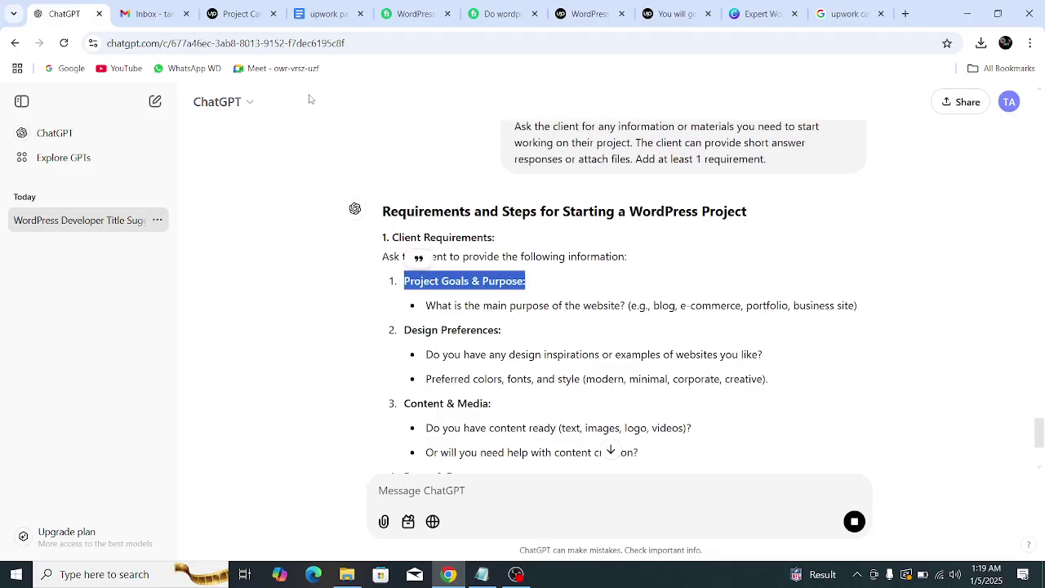
left_click(256, 19)
left_click(151, 384)
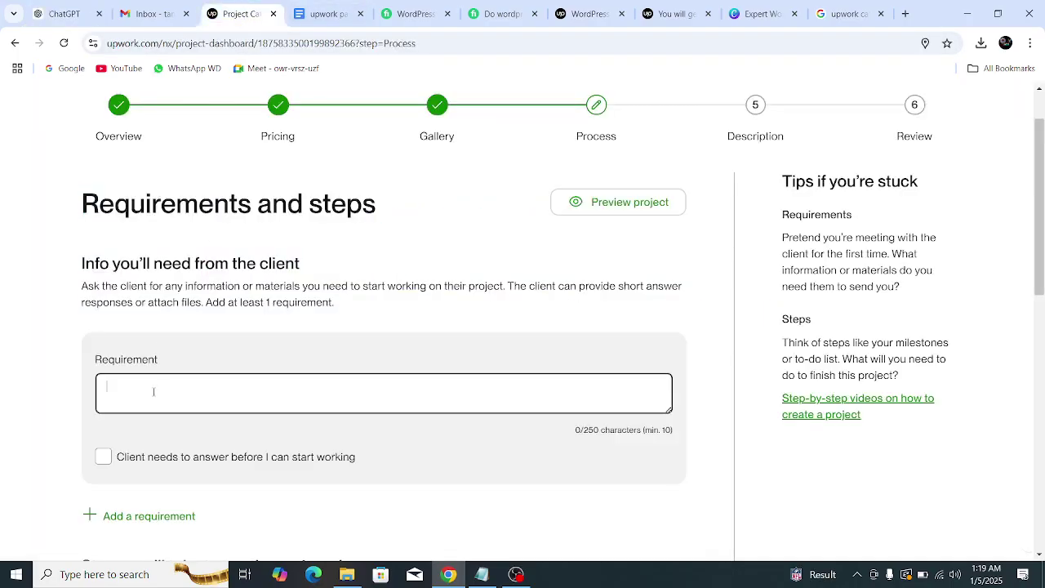
key("ctrl+v")
scroll(314, 373, "down", 2)
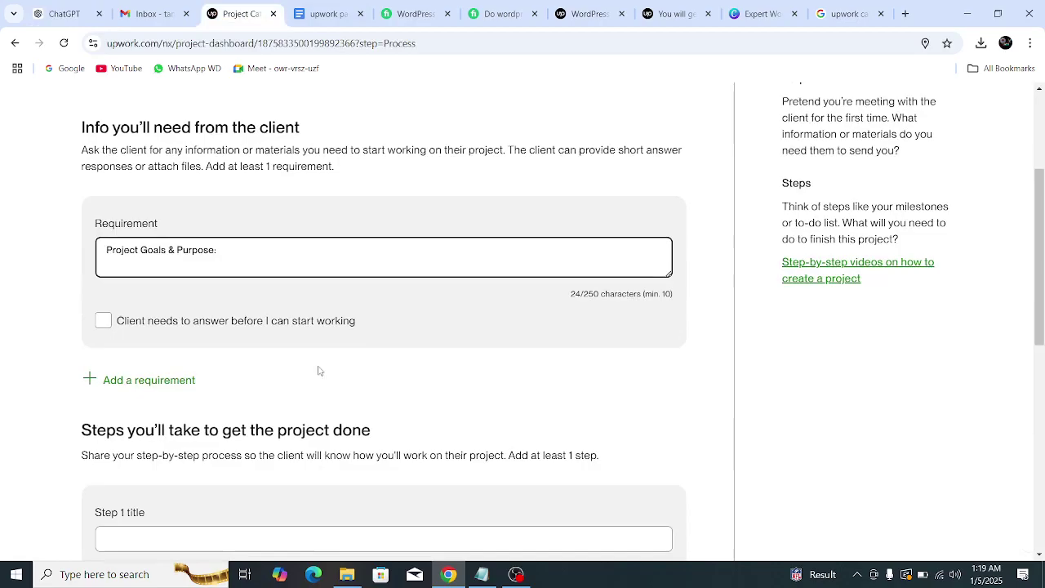
- Add a second line to the requirement with "ans:" followed by ChatGPT's question about the main purpose of the website
left_click(66, 13)
left_click_drag(425, 305, 864, 316)
key("ctrl+c")
left_click(237, 14)
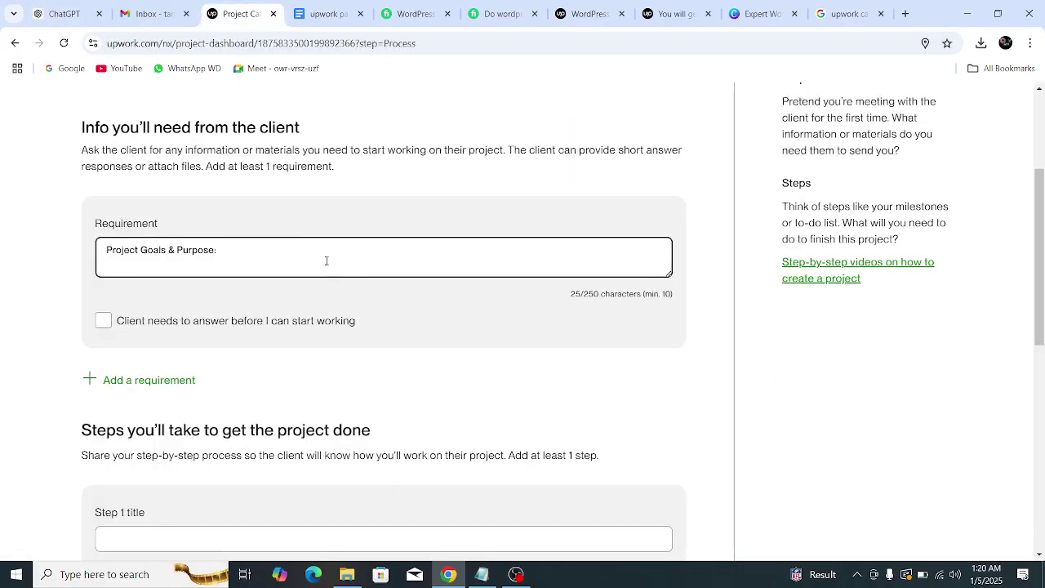
type("ans:")
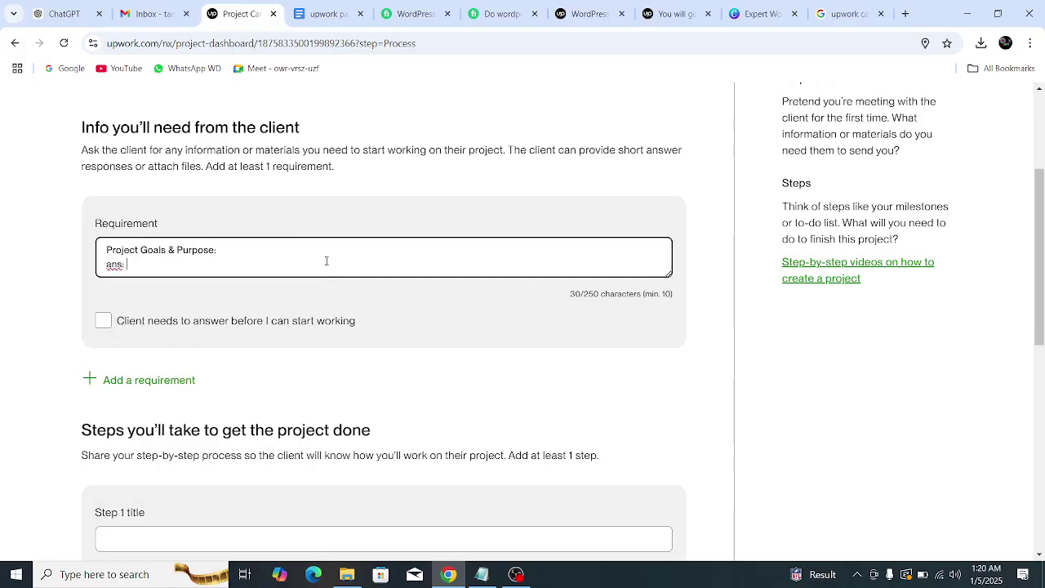
key("ctrl+v")
- Ask ChatGPT to send the project steps, quoting the form's "Steps you'll take to get the project done" heading and instructions
scroll(387, 322, "down", 3)
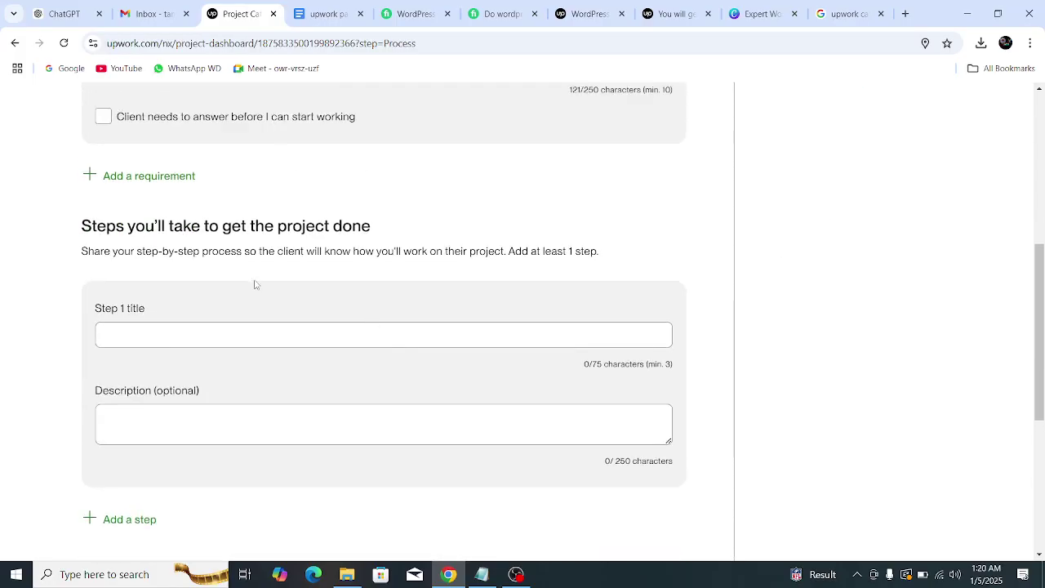
left_click_drag(79, 225, 620, 262)
key("ctrl+c")
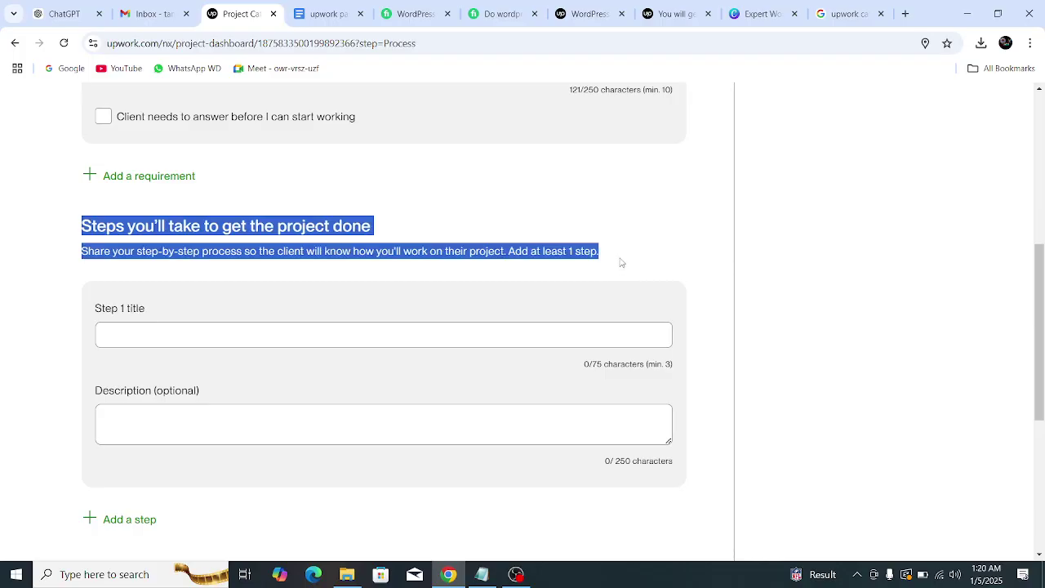
scroll(387, 320, "down", 4)
scroll(387, 321, "up", 3)
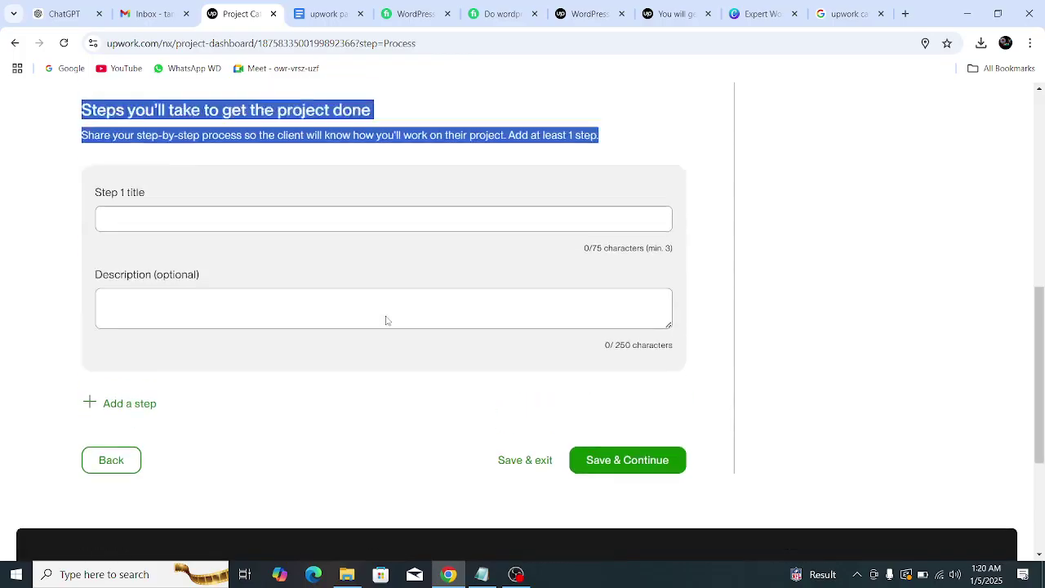
left_click(77, 19)
scroll(481, 486, "down", 3)
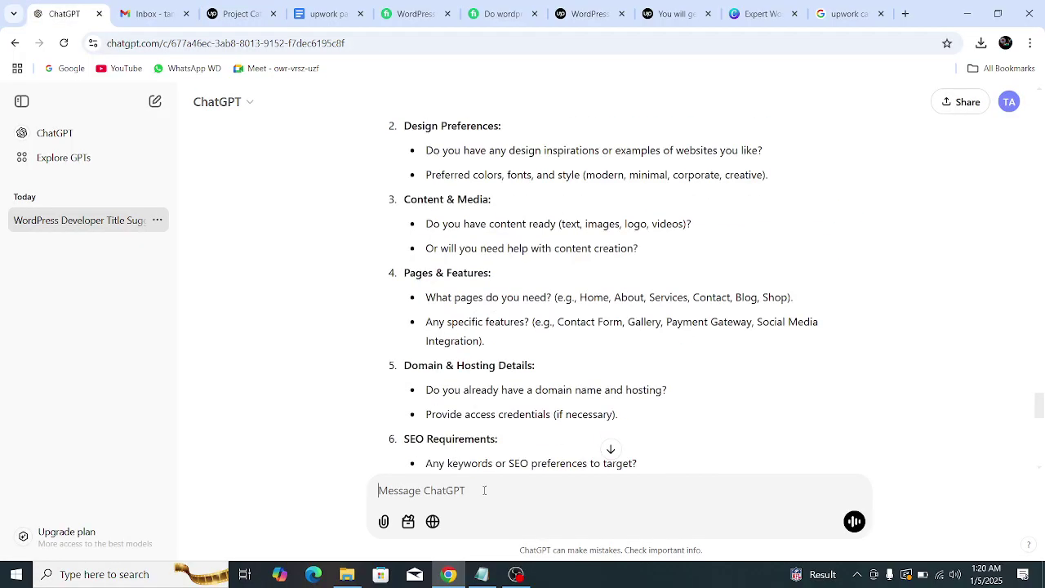
key("ctrl+v")
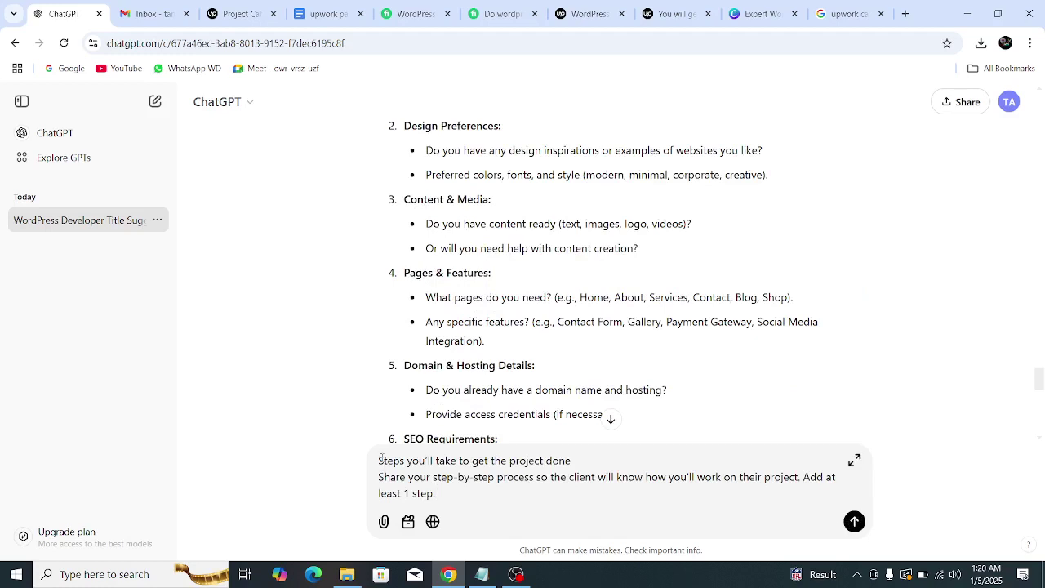
type("please send me")
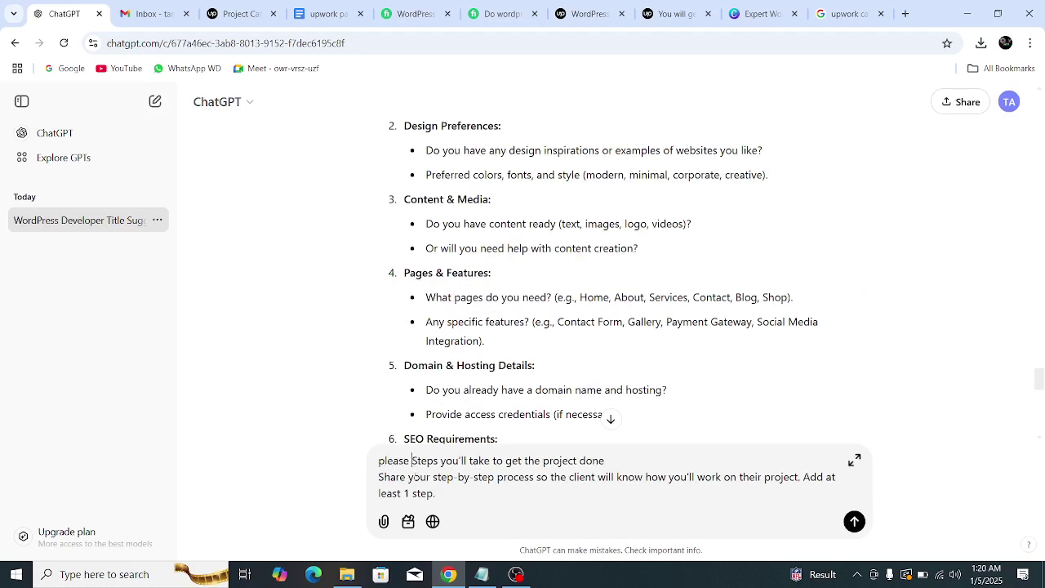
key("Return")
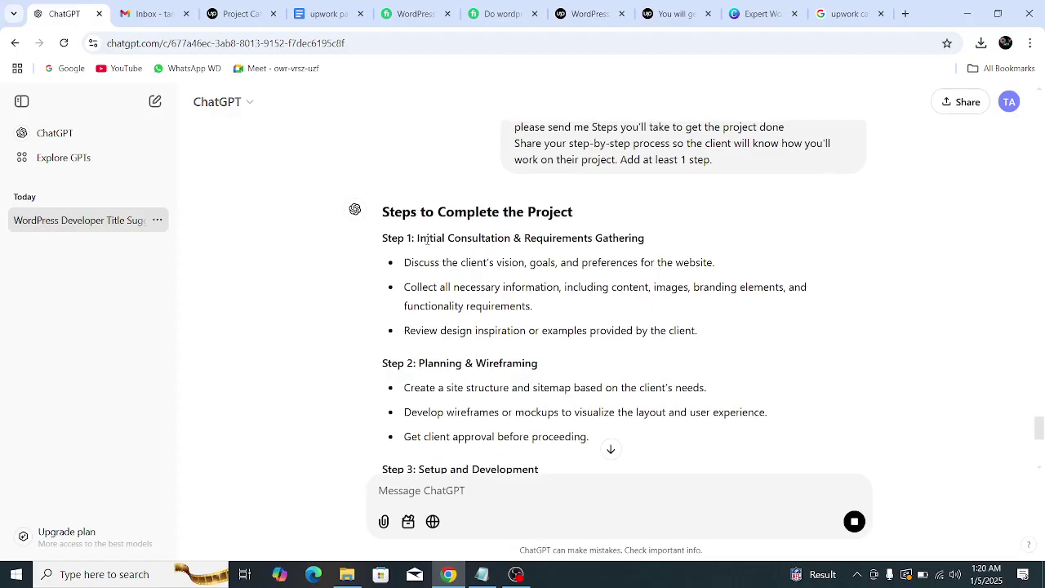
left_click_drag(426, 239, 645, 238)
left_click_drag(382, 237, 704, 336)
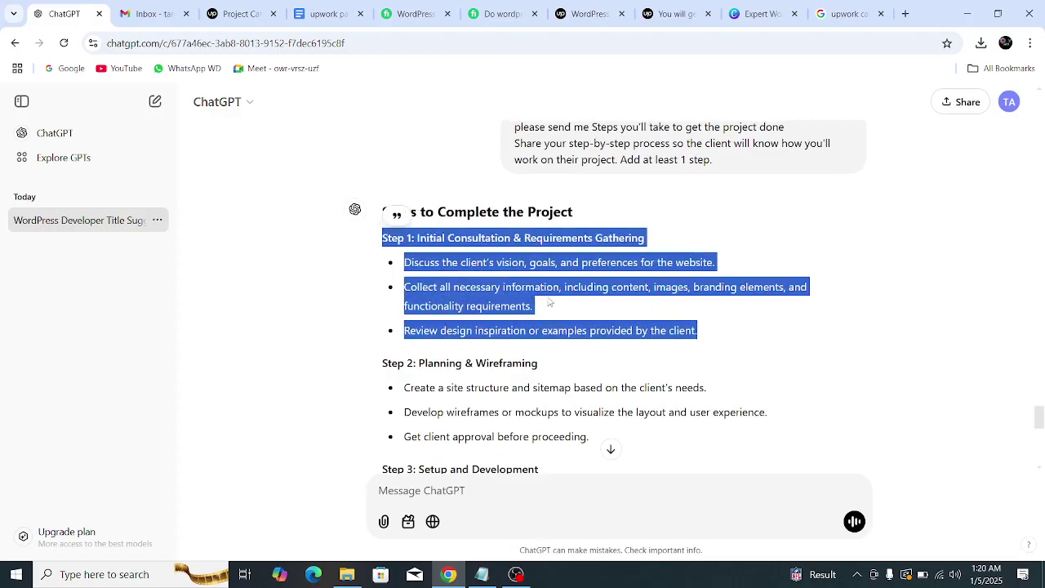
left_click(237, 13)
left_click(231, 279)
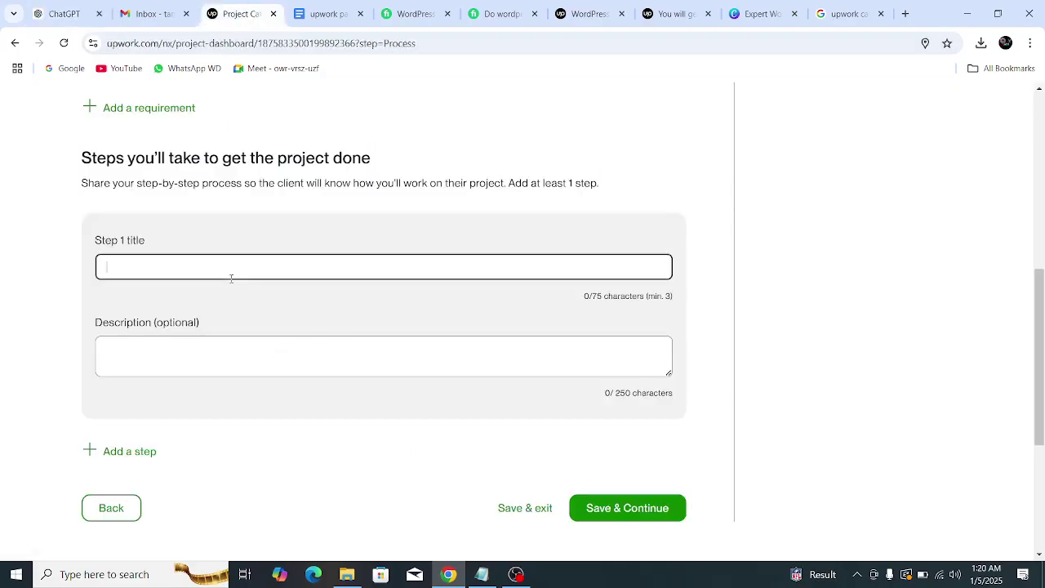
type("...ntent, images, branding elements, and functionality requirements. Review design inspiration or examples provided by the client.")
key("ctrl+z")
- Copy "Step 1: Initial Consultation & Requirements Gathering" from ChatGPT into the Upwork Step 1 title
left_click(62, 23)
left_click(437, 256)
left_click_drag(383, 238, 660, 244)
key("ctrl+c")
left_click(241, 13)
key("ctrl+v")
- Copy ChatGPT's three bullet points under Step 1 into the step's description on Upwork
left_click(62, 14)
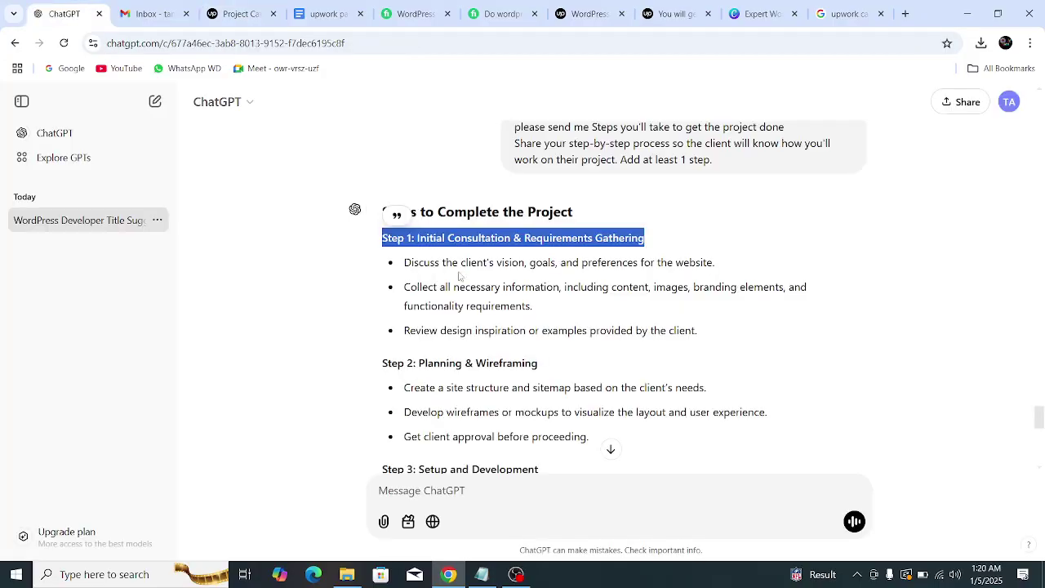
left_click(406, 263)
left_click_drag(406, 263, 707, 336)
key("ctrl+c")
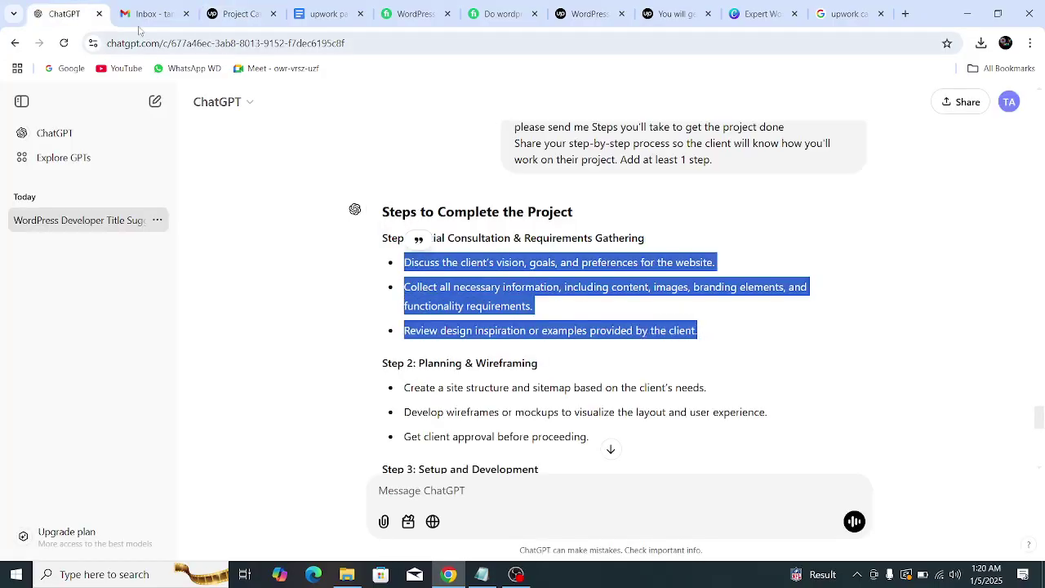
left_click(240, 14)
left_click(242, 343)
key("ctrl+v")
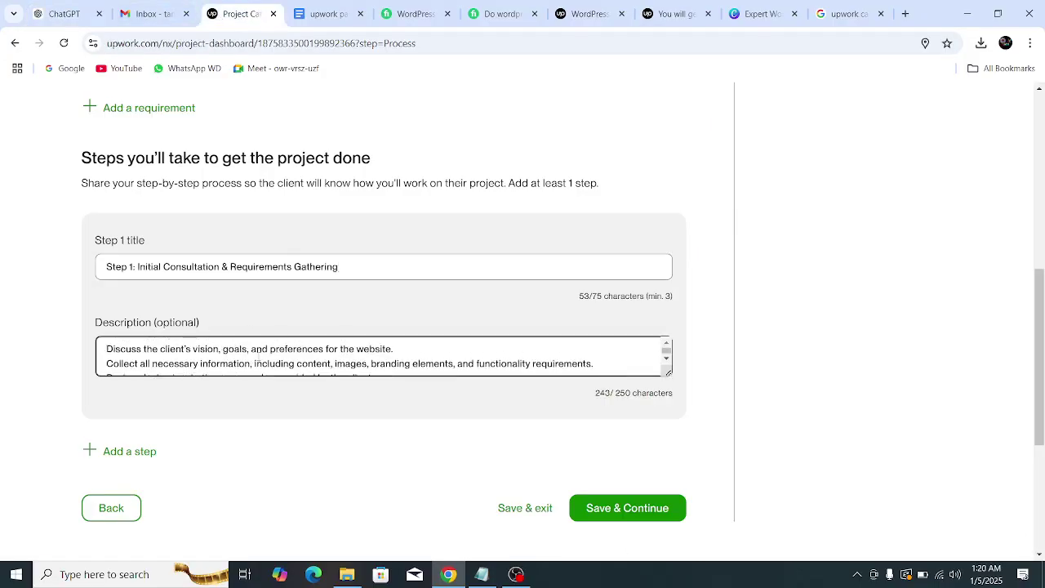
- Number the three lines of the Step 1 description 1., 2. and 3., and try to save and continue
left_click(107, 349)
type("1.")
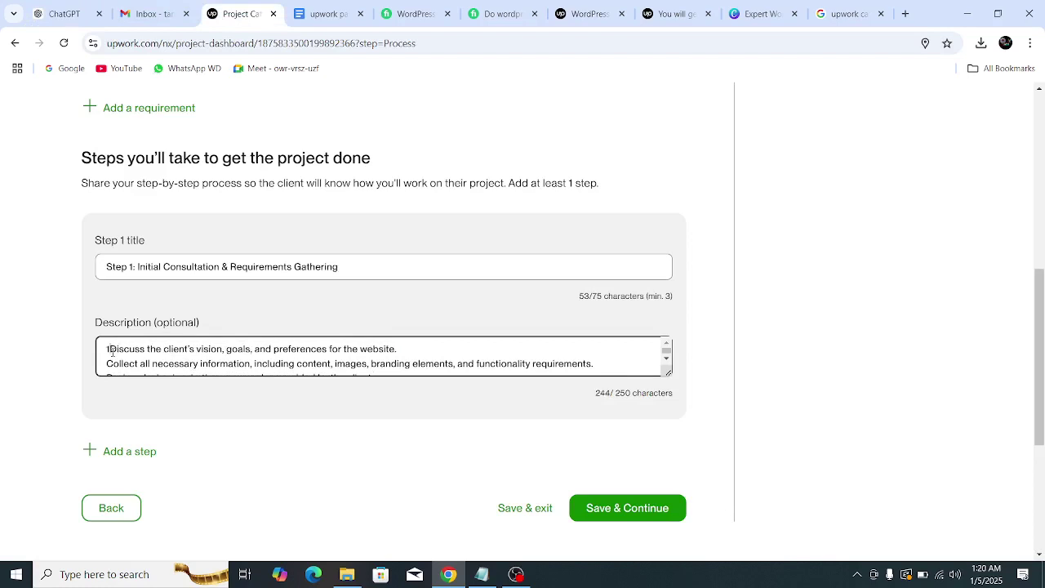
left_click(111, 363)
type("2.")
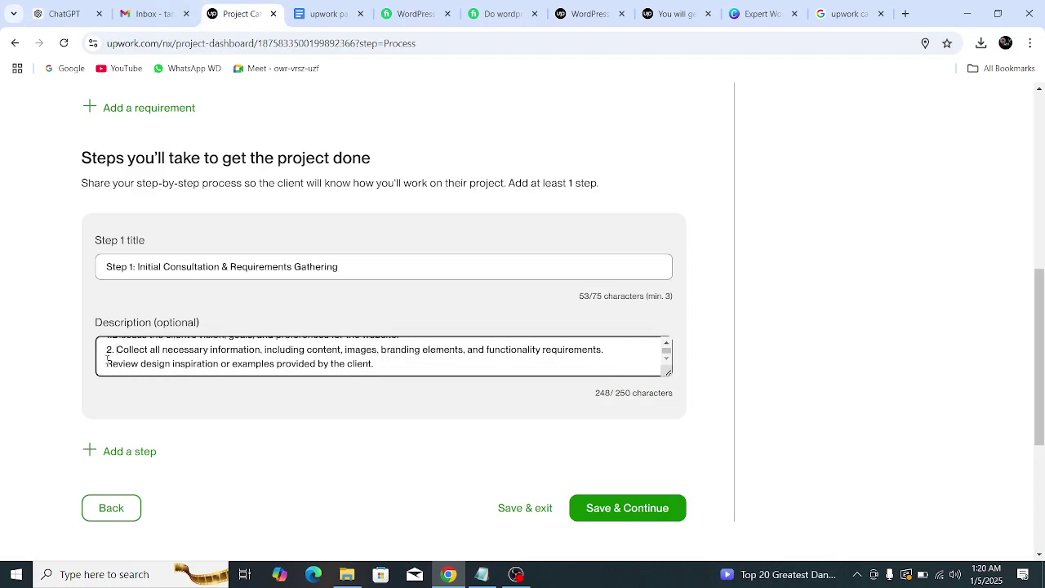
left_click(106, 363)
type("3.")
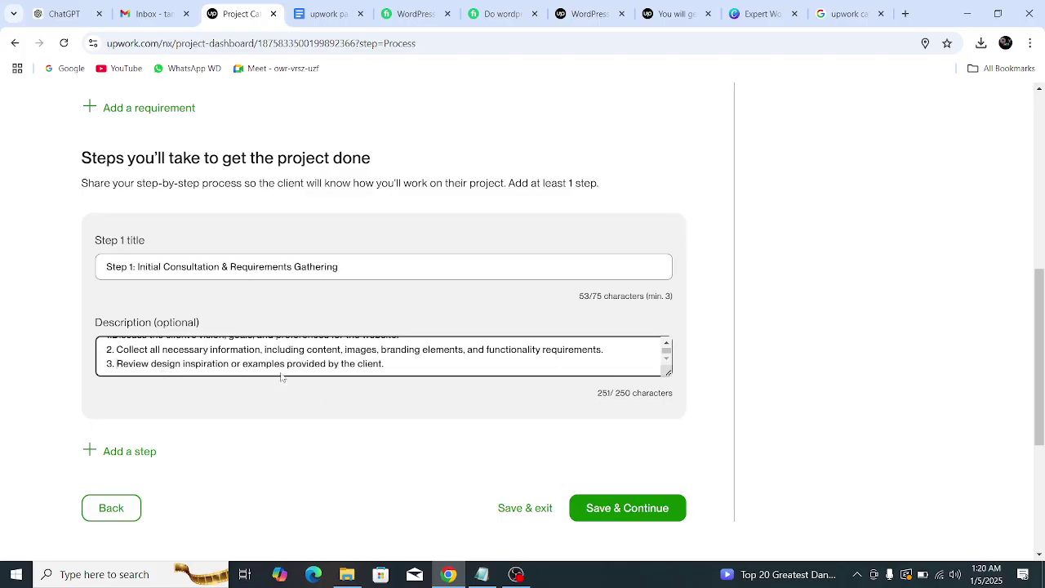
scroll(145, 360, "up", 2)
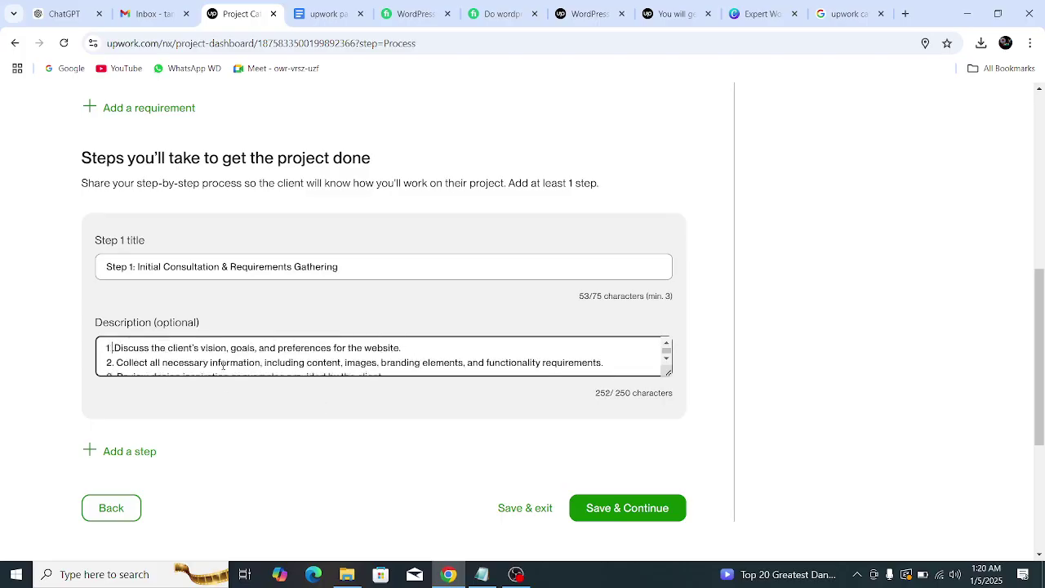
scroll(384, 356, "down", 2)
left_click(627, 507)
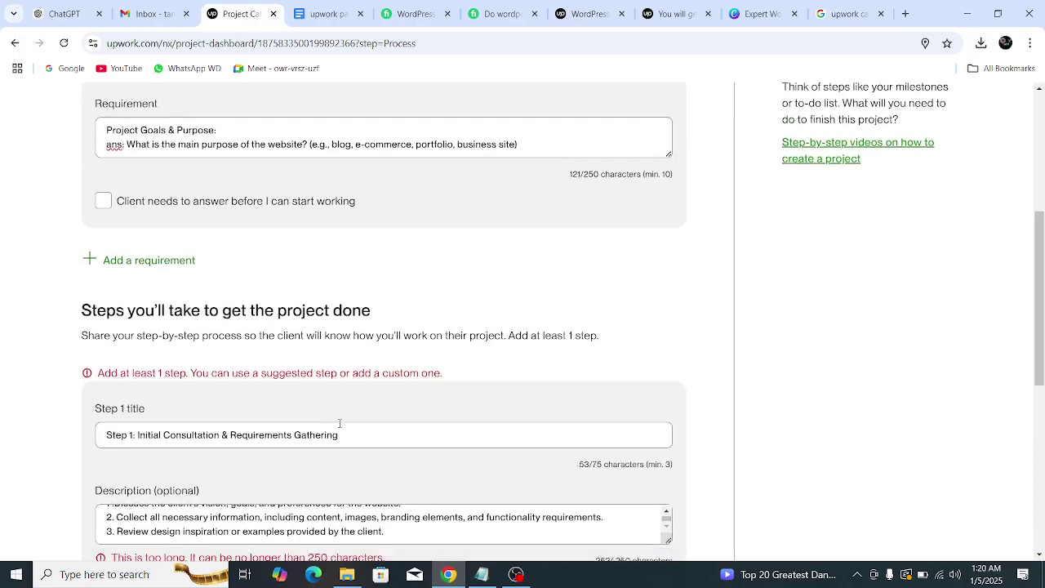
- Delete the third line about reviewing design inspiration from the Step 1 description, and save to continue to the Description stage
scroll(404, 425, "down", 1)
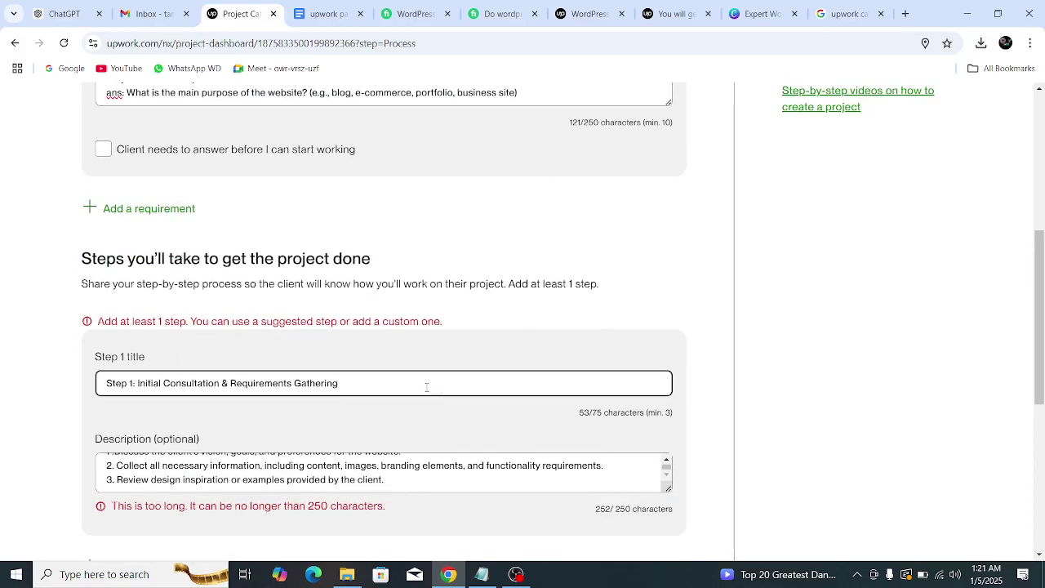
scroll(426, 387, "down", 2)
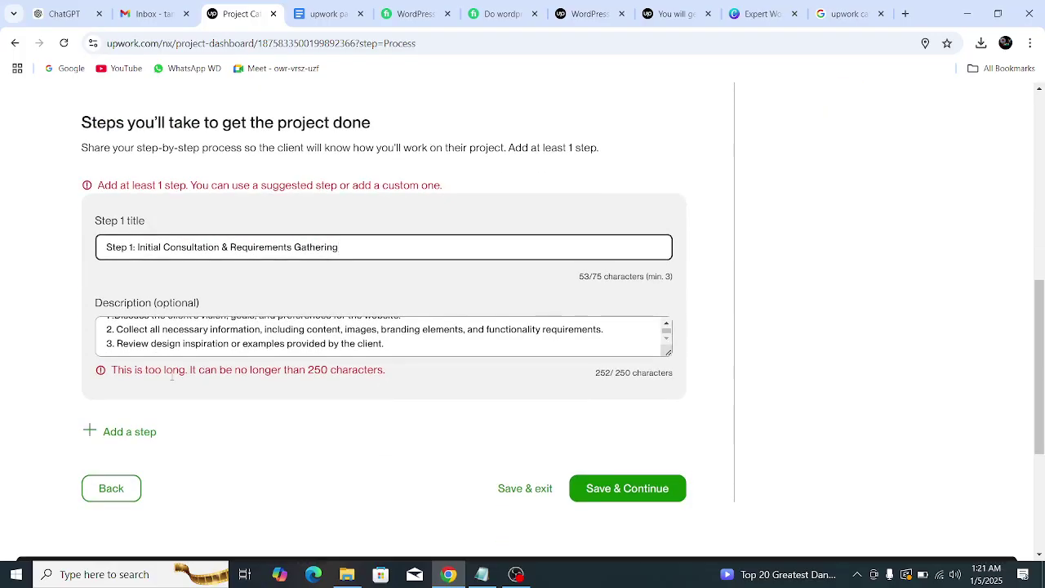
left_click(408, 343)
scroll(408, 344, "up", 1)
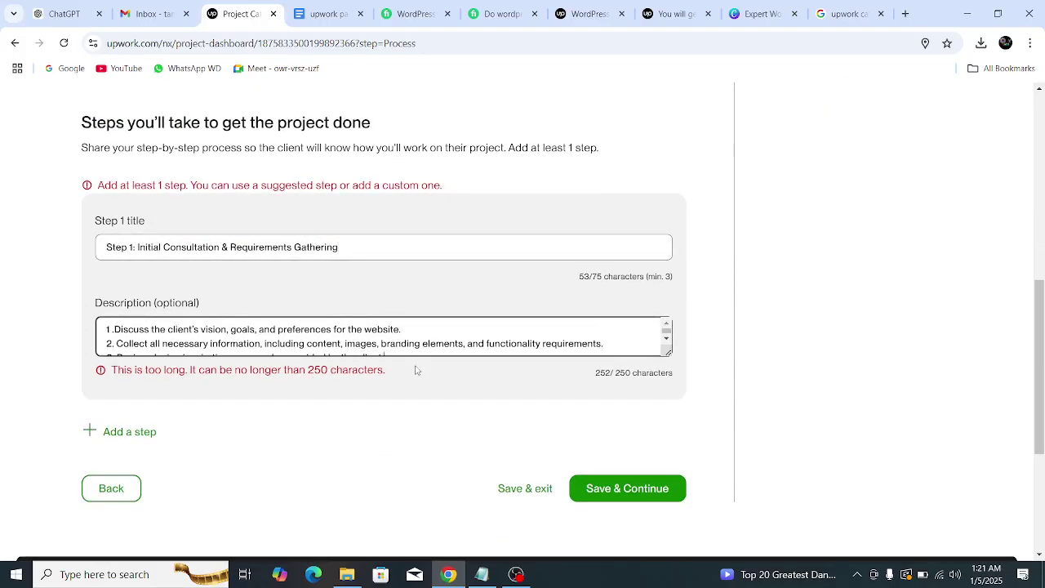
scroll(416, 369, "down", 1)
scroll(415, 370, "up", 1)
left_click_drag(384, 344, 102, 343)
key("BackSpace")
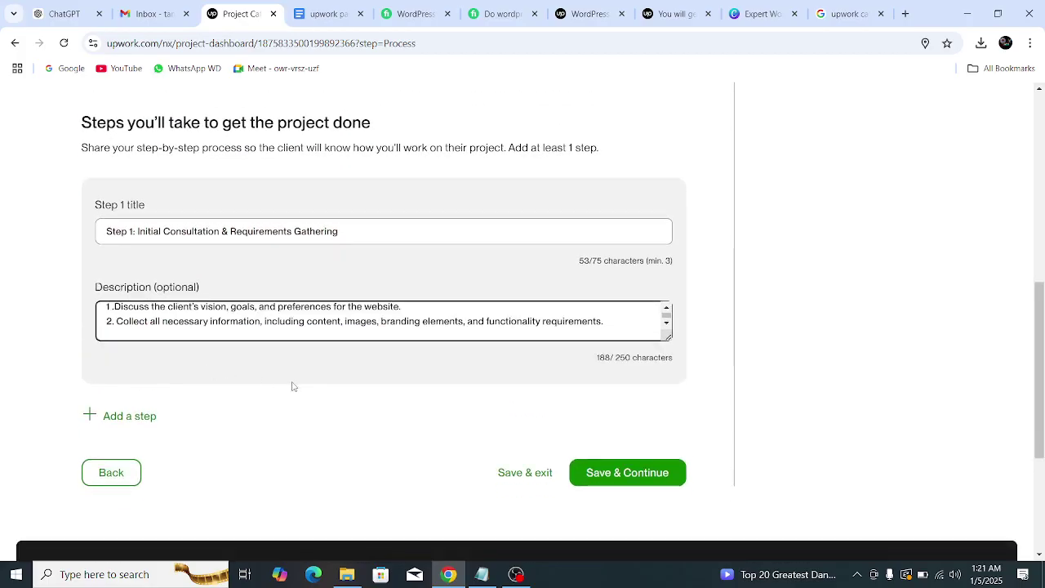
key("BackSpace")
left_click(641, 470)
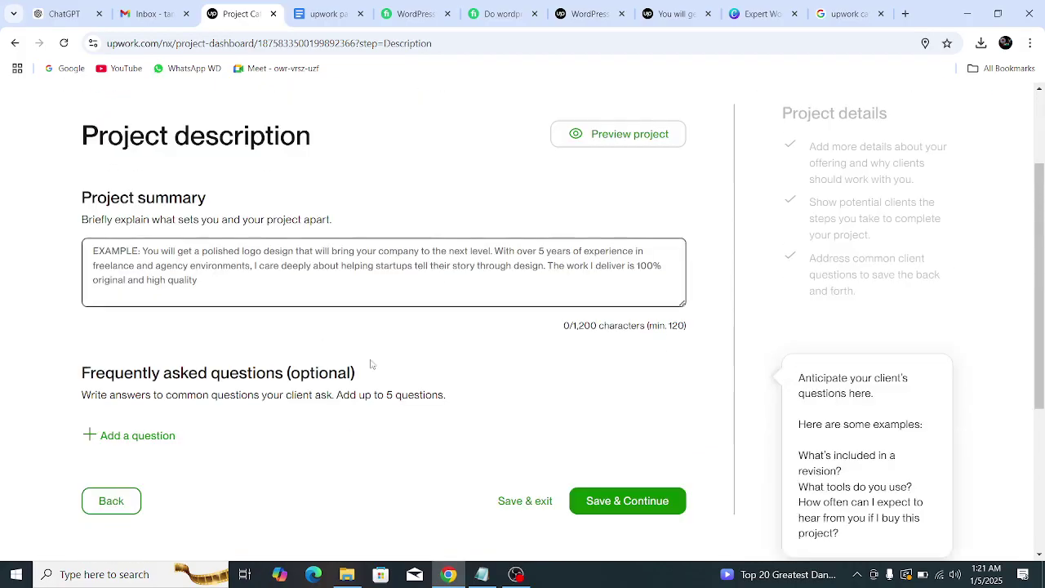
- Copy the description, from "Are you searching" to "get started!", out of the catelog Notepad file into the Upwork project summary
left_click(482, 574)
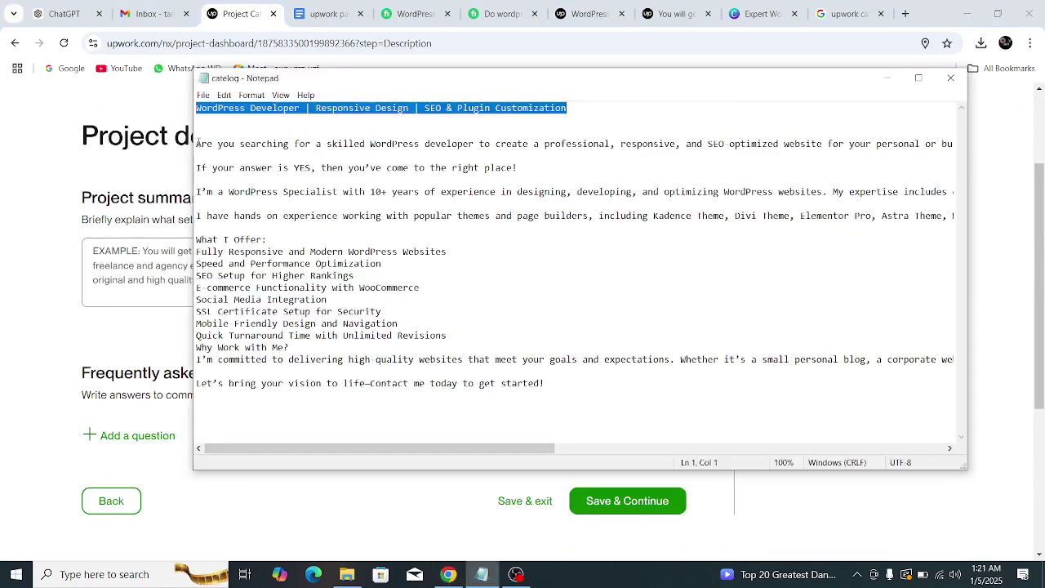
left_click_drag(197, 144, 564, 397)
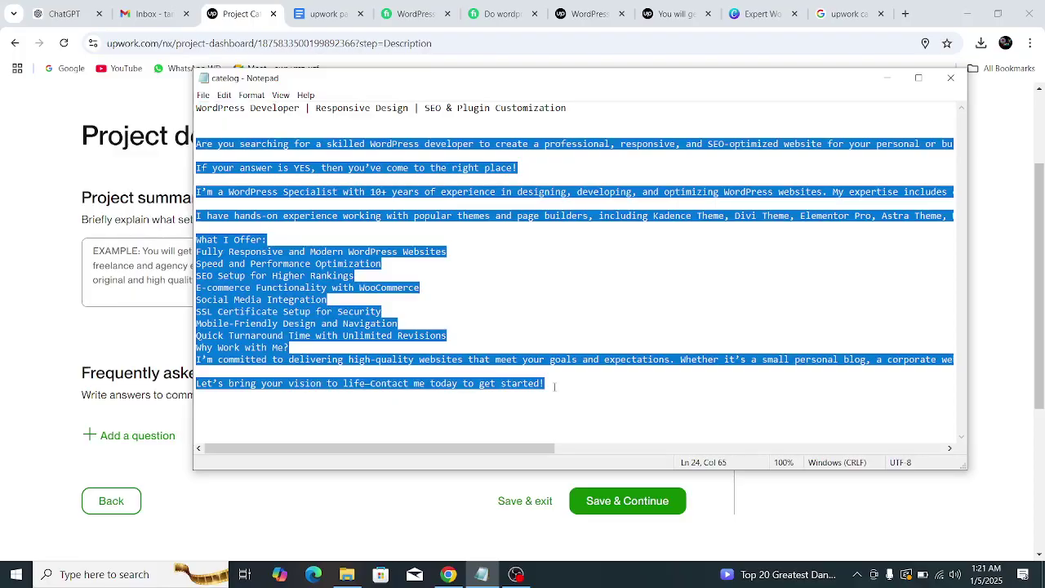
left_click(123, 286)
key("ctrl+v")
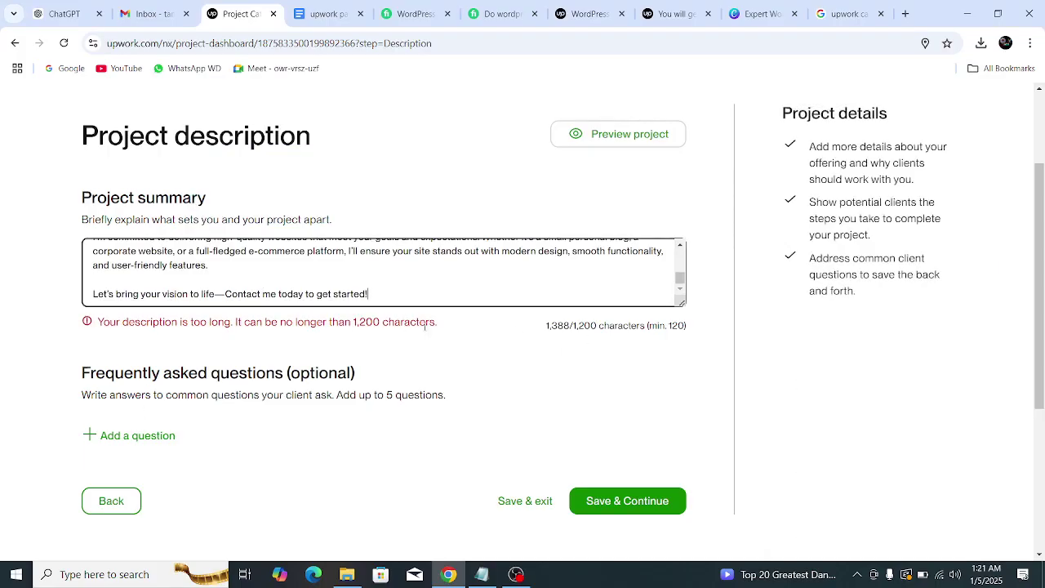
- Delete the closing line "Let's bring your vision to life—Contact me today to get started!" and the blank lines before it from the project summary
left_click_drag(369, 295, 91, 295)
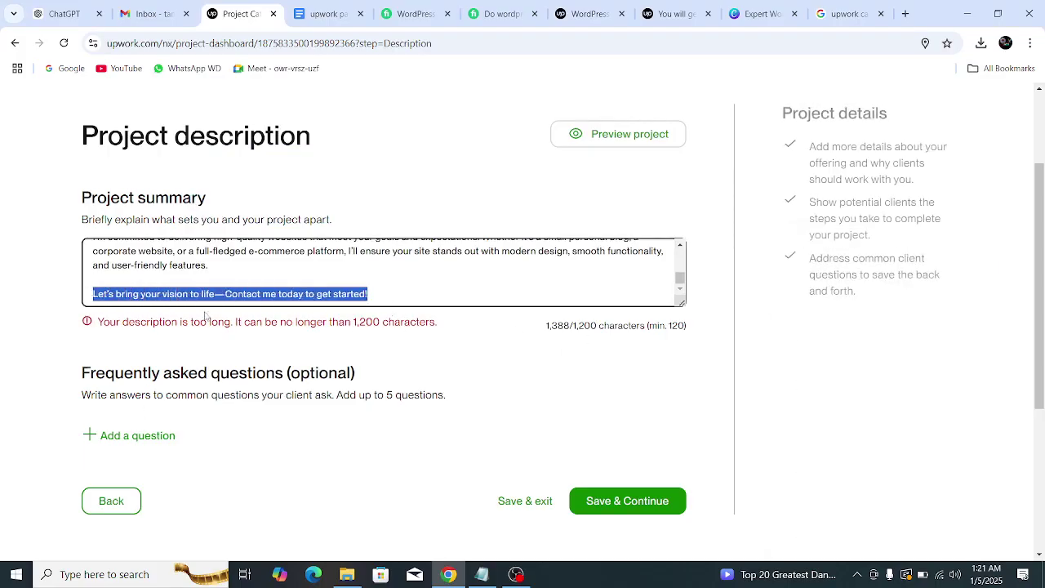
key("BackSpace")
key("BackSpace")
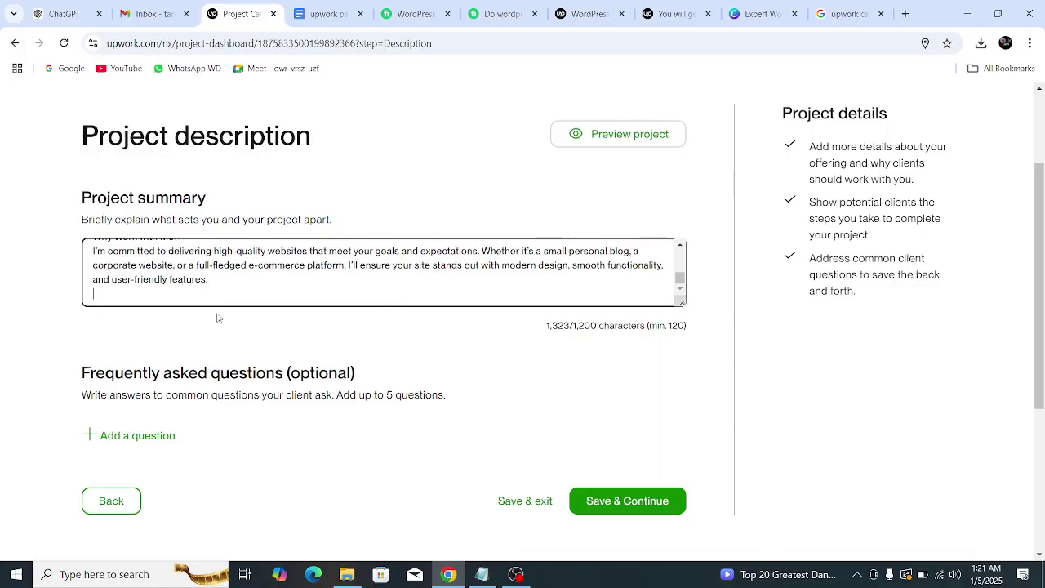
scroll(256, 290, "up", 3)
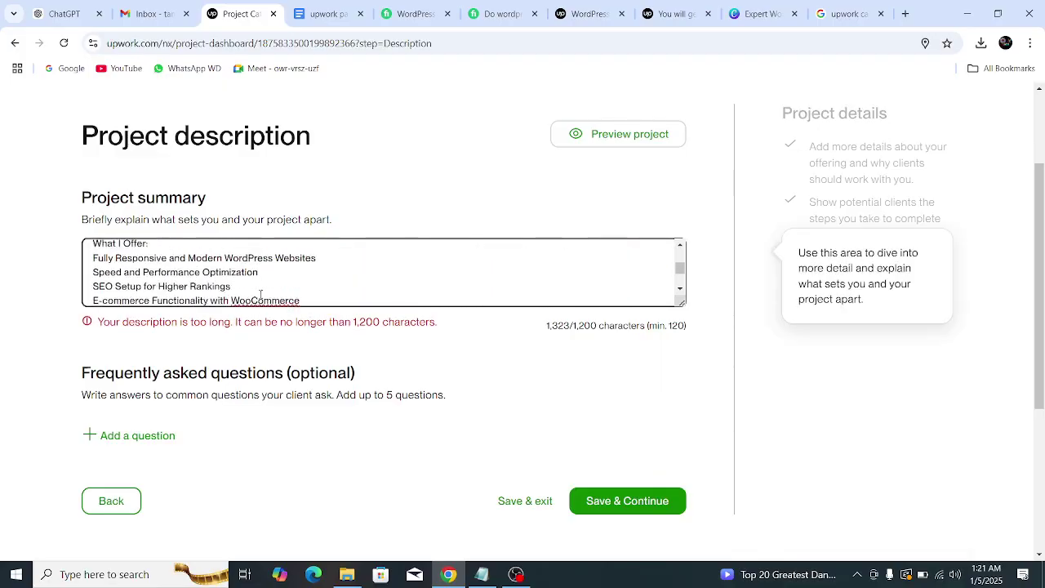
scroll(276, 294, "down", 3)
key("BackSpace")
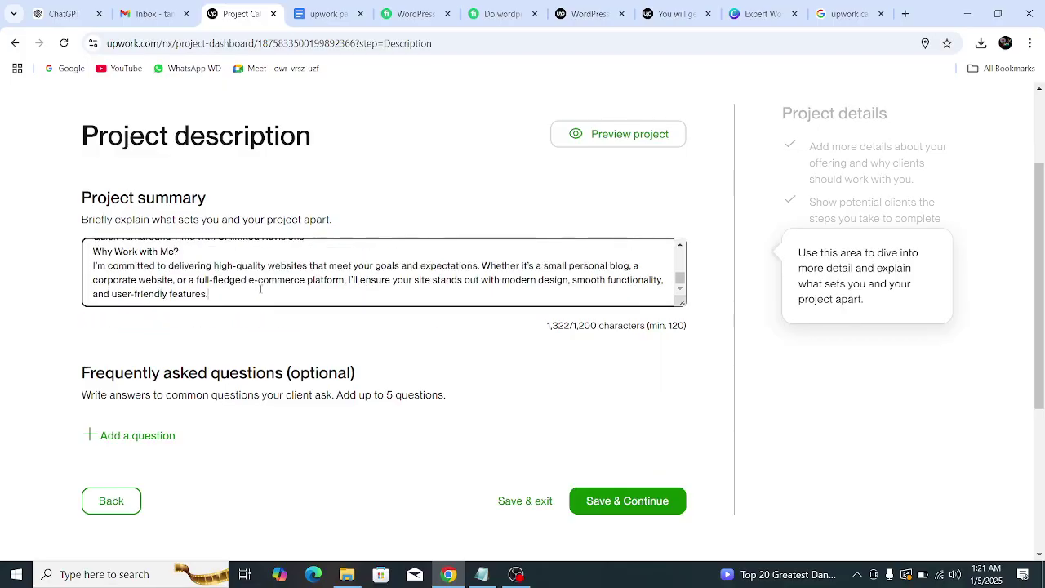
- Remove the blank lines above "I have hands-on experience" and above "What I Offer:" in the project summary
scroll(296, 297, "up", 5)
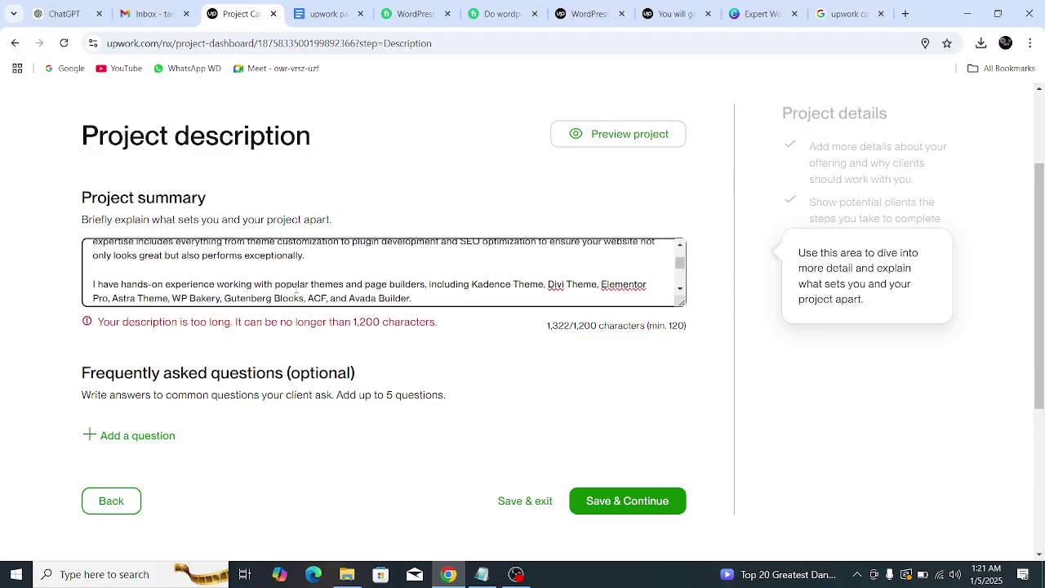
left_click(140, 270)
key("BackSpace")
scroll(172, 266, "down", 2)
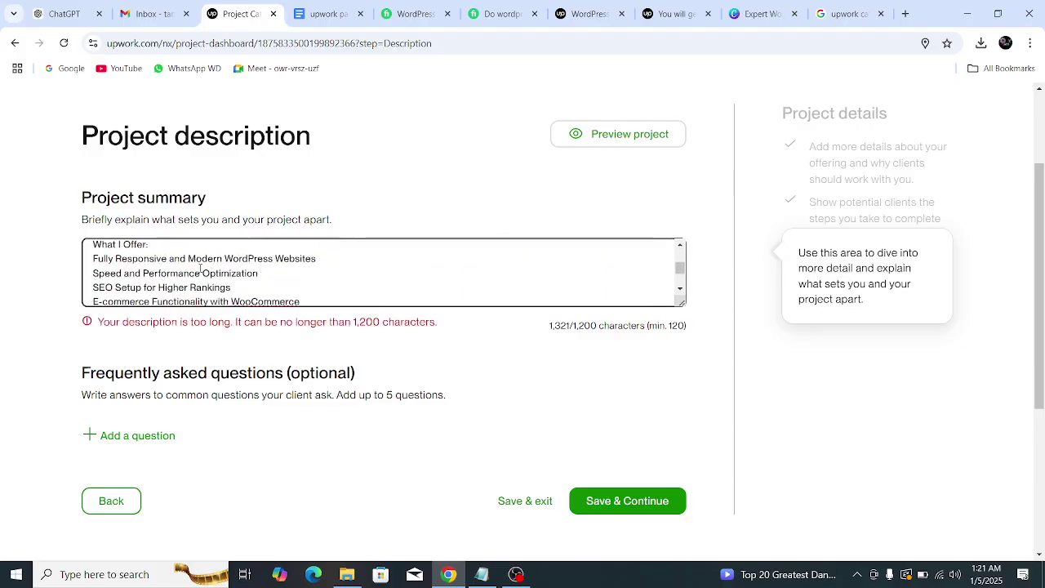
scroll(181, 262, "up", 1)
scroll(163, 273, "up", 1)
key("BackSpace")
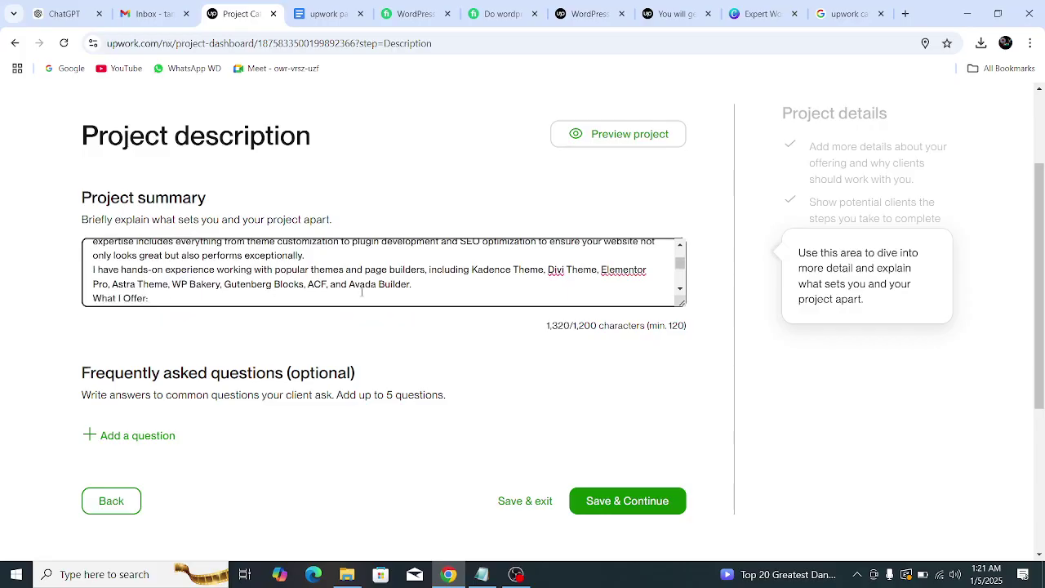
- Look through the project summary for text to shorten, enlarging its text box to show more lines
scroll(362, 292, "down", 5)
scroll(326, 286, "up", 2)
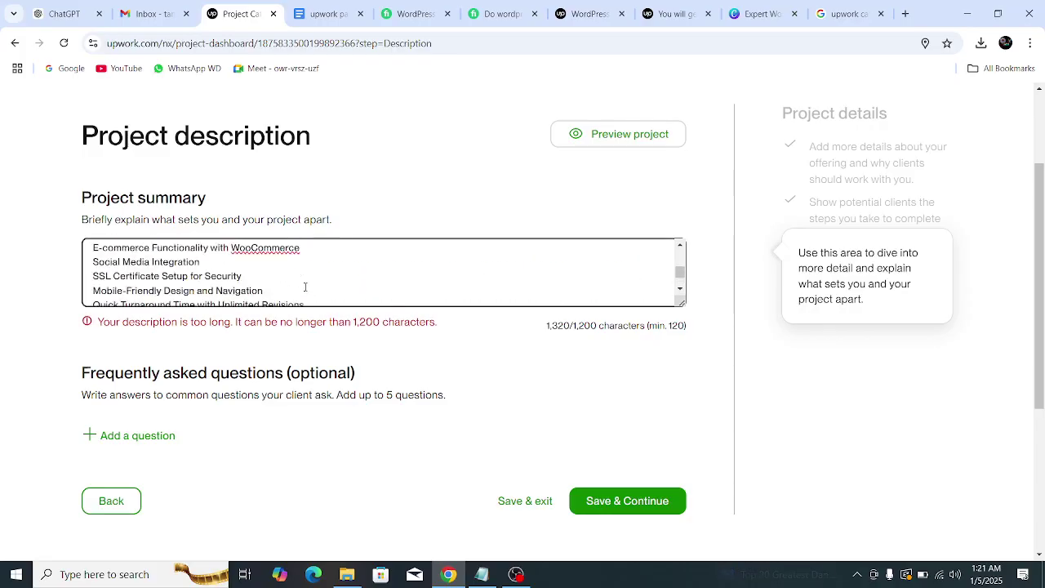
scroll(306, 286, "down", 2)
scroll(315, 285, "up", 2)
scroll(315, 285, "down", 2)
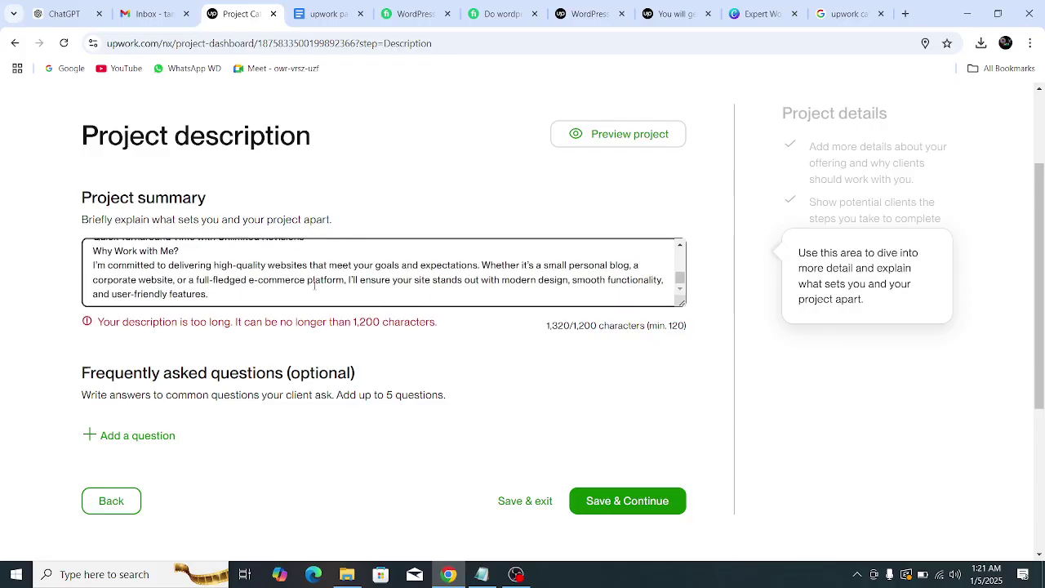
scroll(270, 261, "up", 2)
scroll(271, 261, "down", 2)
left_click(680, 310)
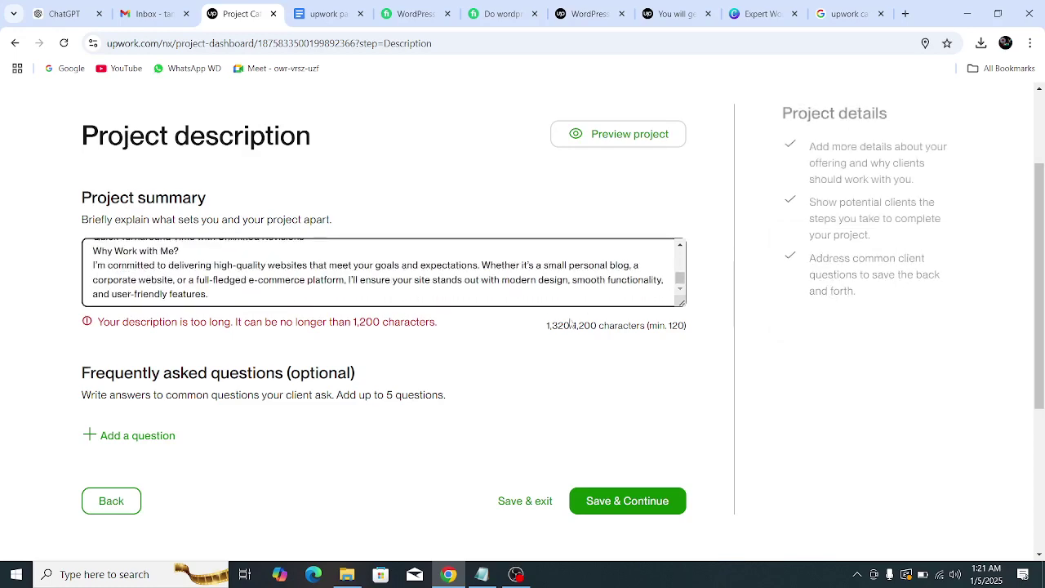
left_click_drag(682, 304, 709, 430)
scroll(391, 321, "up", 3)
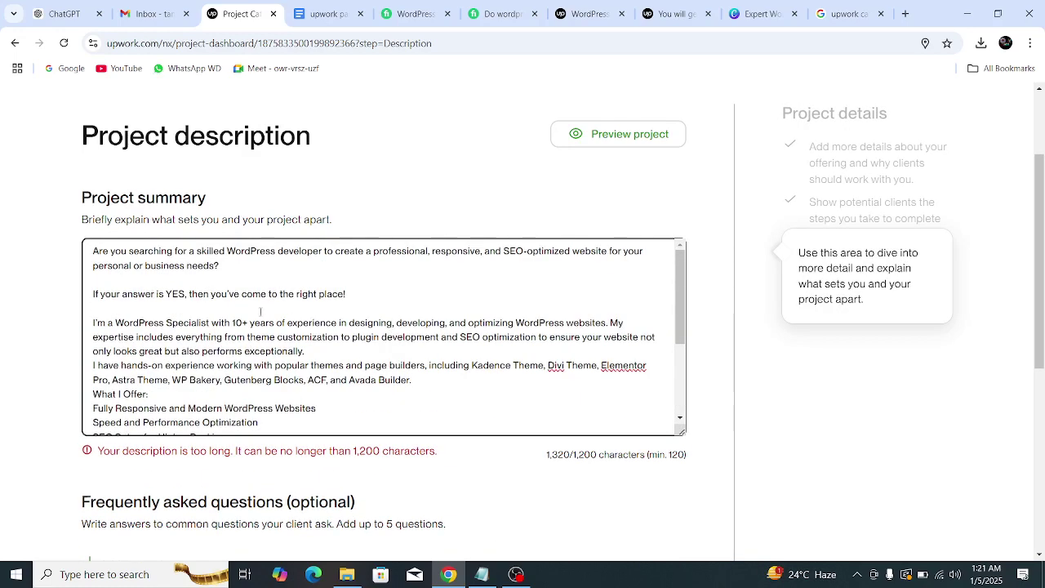
key("BackSpace")
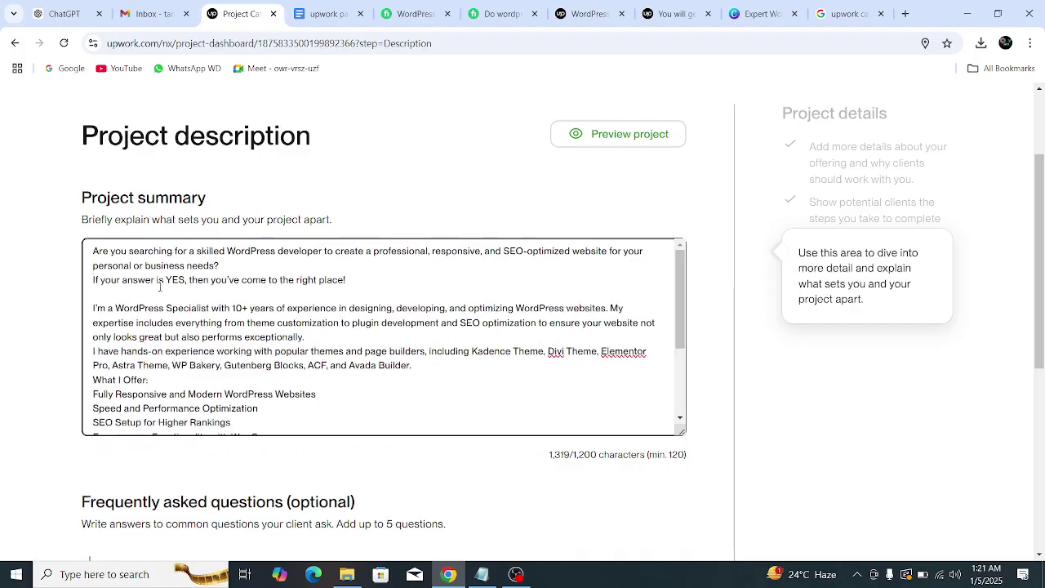
key("BackSpace")
scroll(355, 318, "down", 3)
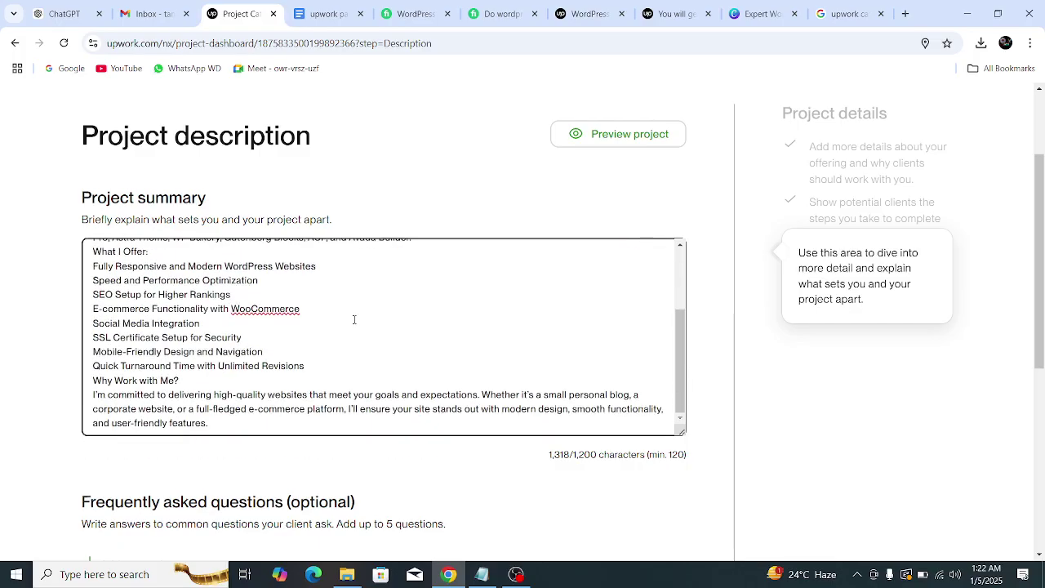
scroll(354, 320, "up", 3)
left_click(247, 263)
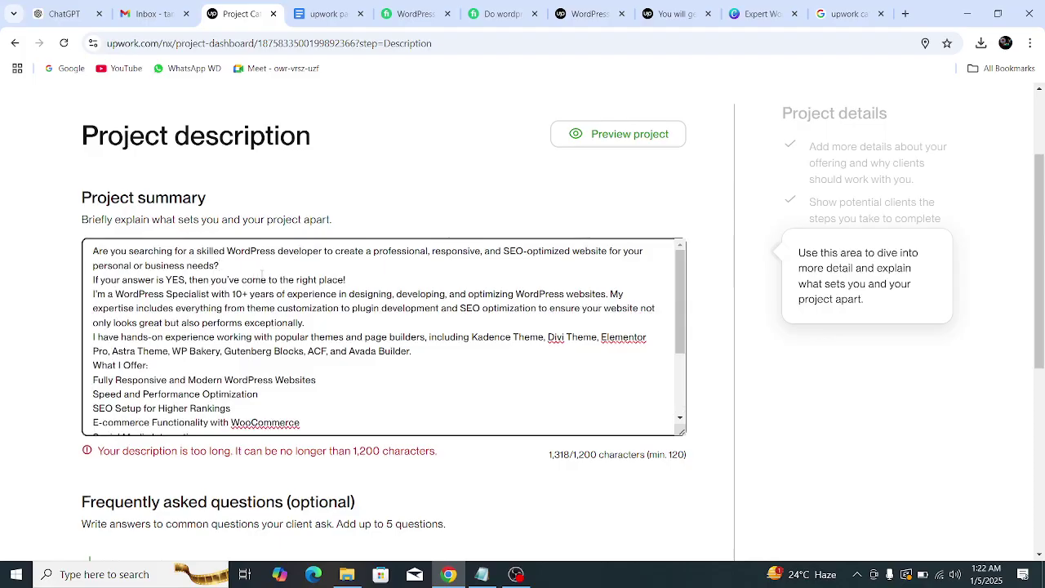
key("Return")
left_click(381, 294)
key("Return")
- Insert a blank line above and below the "Why Work with Me?" heading in the project summary
scroll(355, 320, "down", 1)
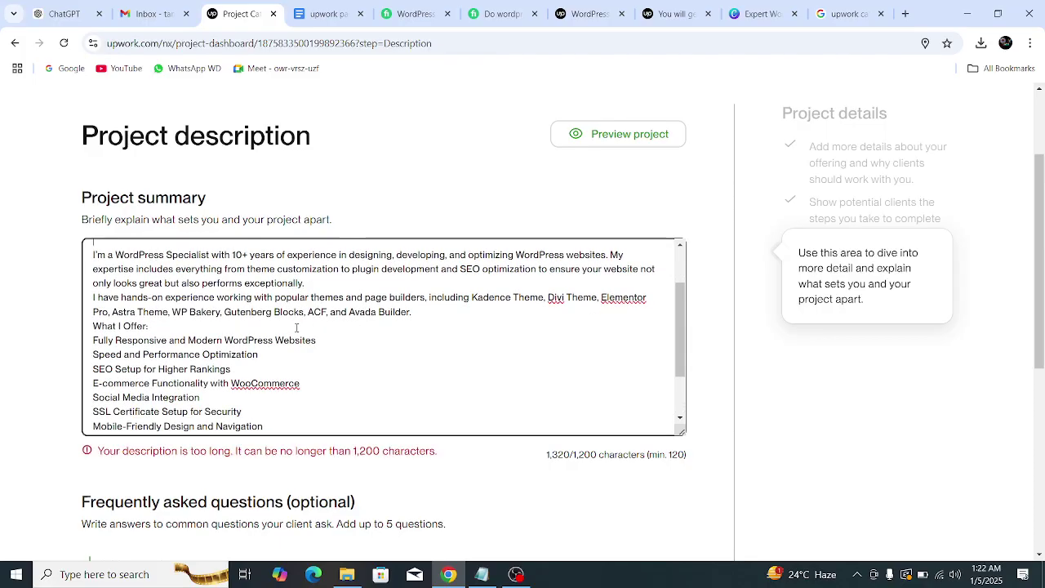
scroll(296, 327, "down", 4)
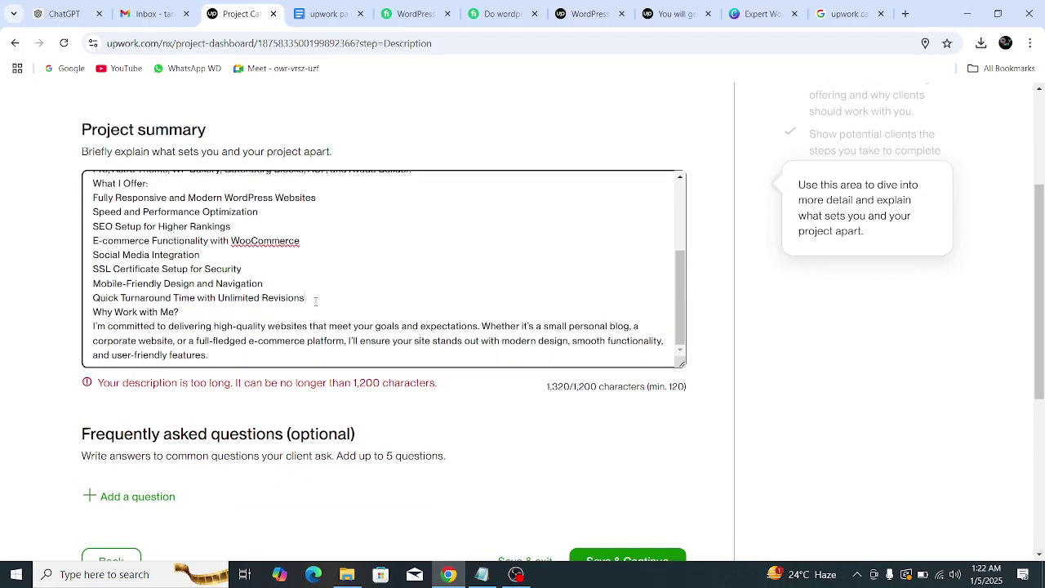
key("Return")
left_click(297, 309)
key("Return")
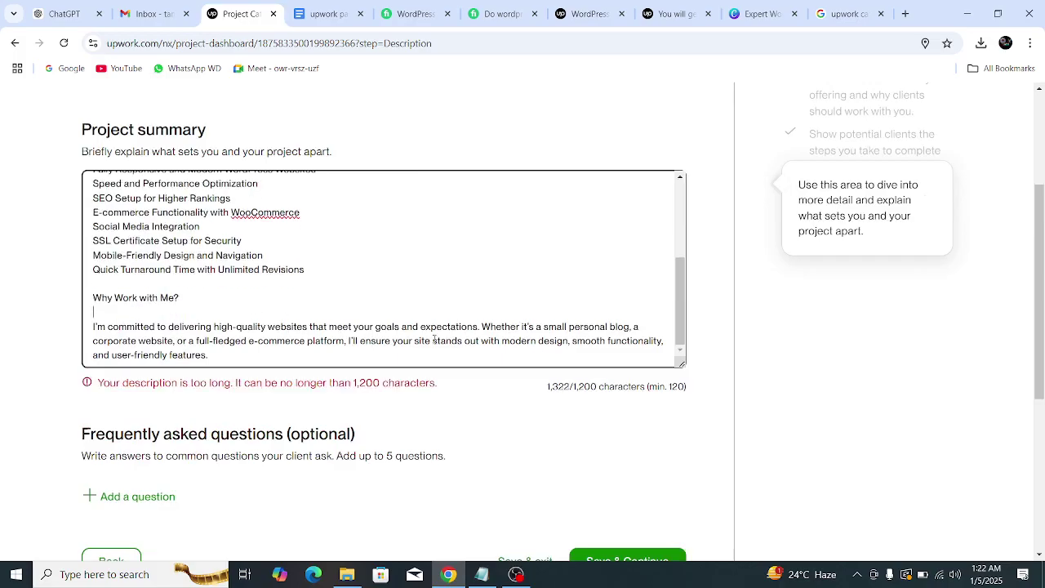
- Delete the last sentence of the project summary, from "Whether it's a small personal blog" to "user-friendly features."
left_click_drag(351, 339, 402, 356)
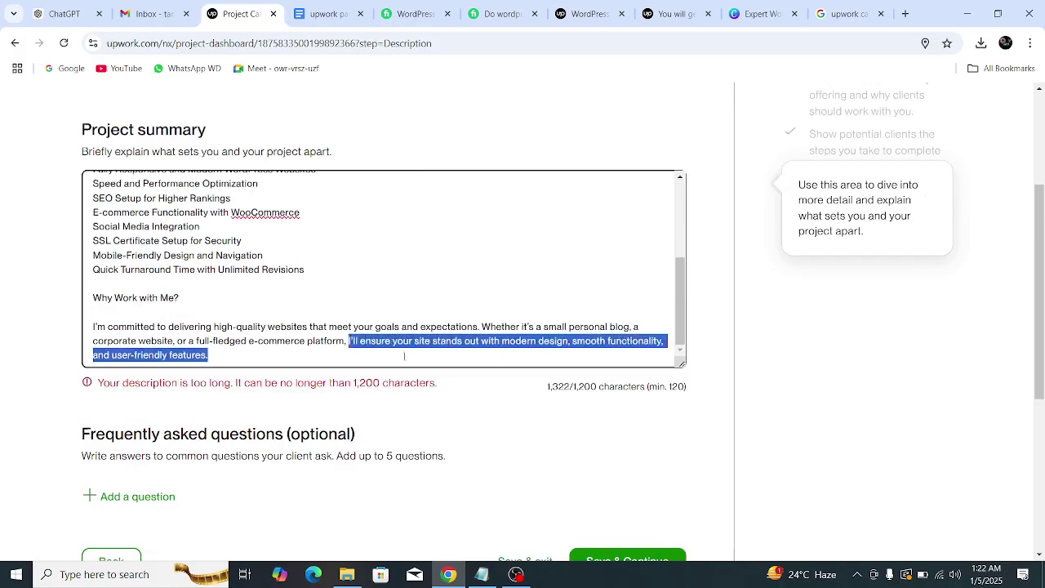
key("BackSpace")
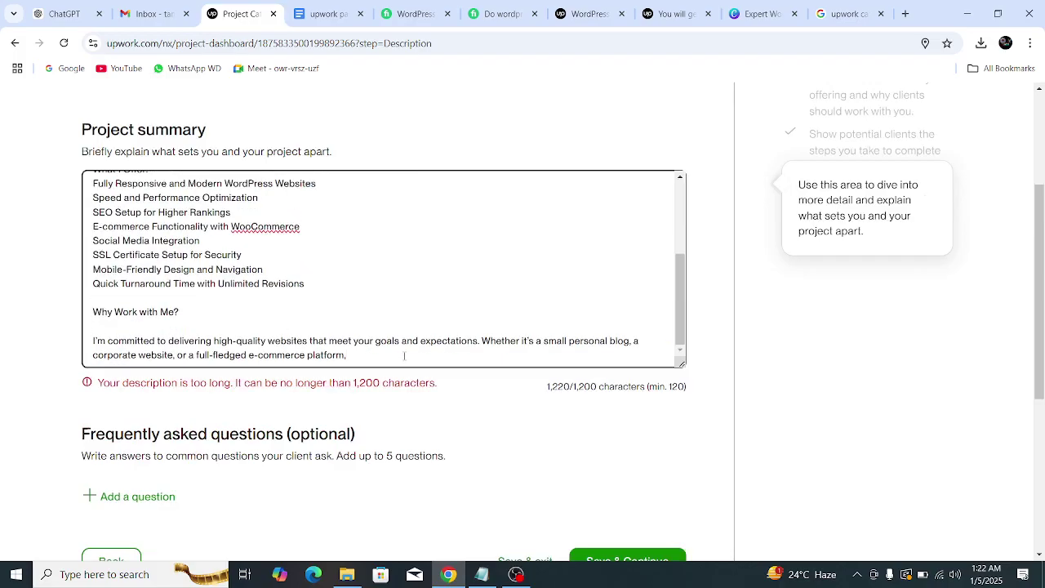
key("BackSpace")
left_click_drag(370, 352, 482, 342)
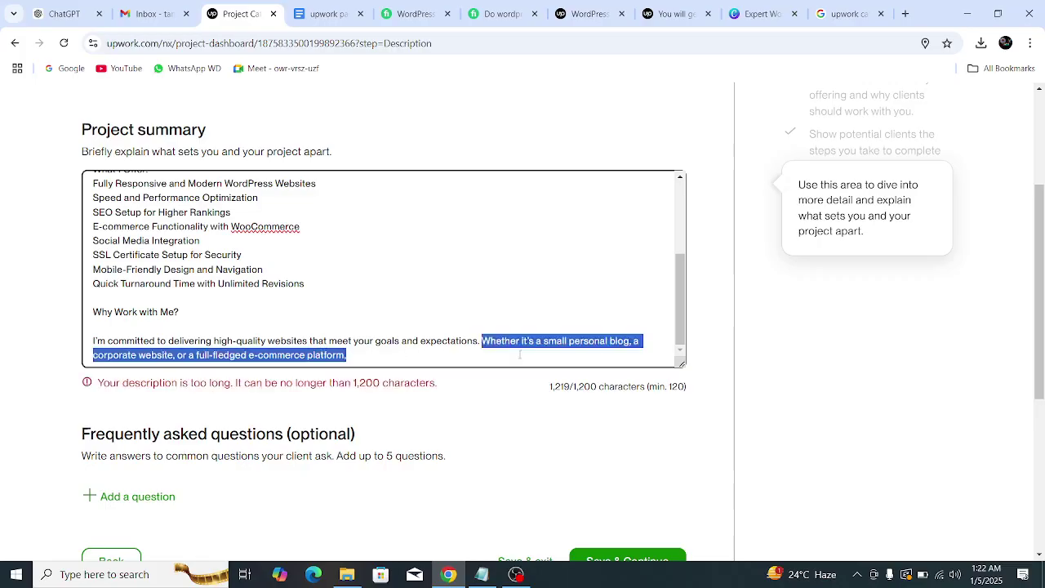
key("BackSpace")
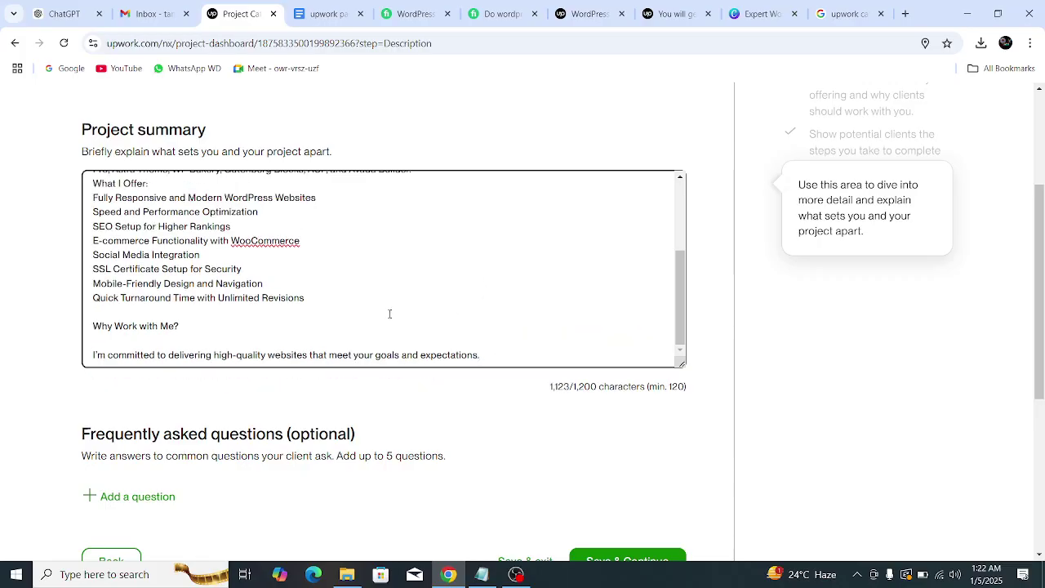
scroll(390, 313, "up", 5)
scroll(367, 319, "down", 5)
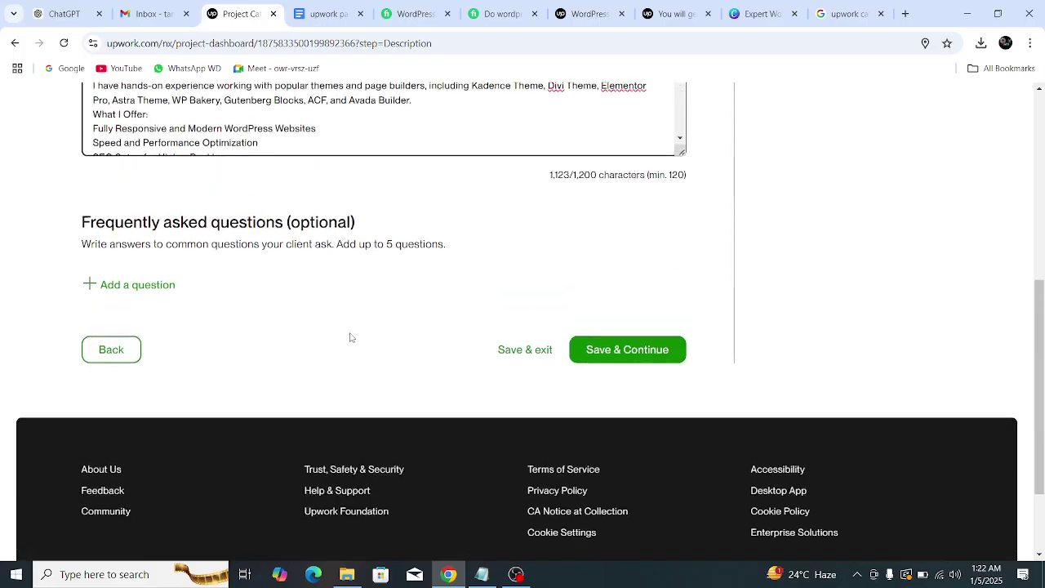
- Leave the optional frequently asked questions empty, and save the Description stage to continue to Review
left_click_drag(171, 230, 385, 234)
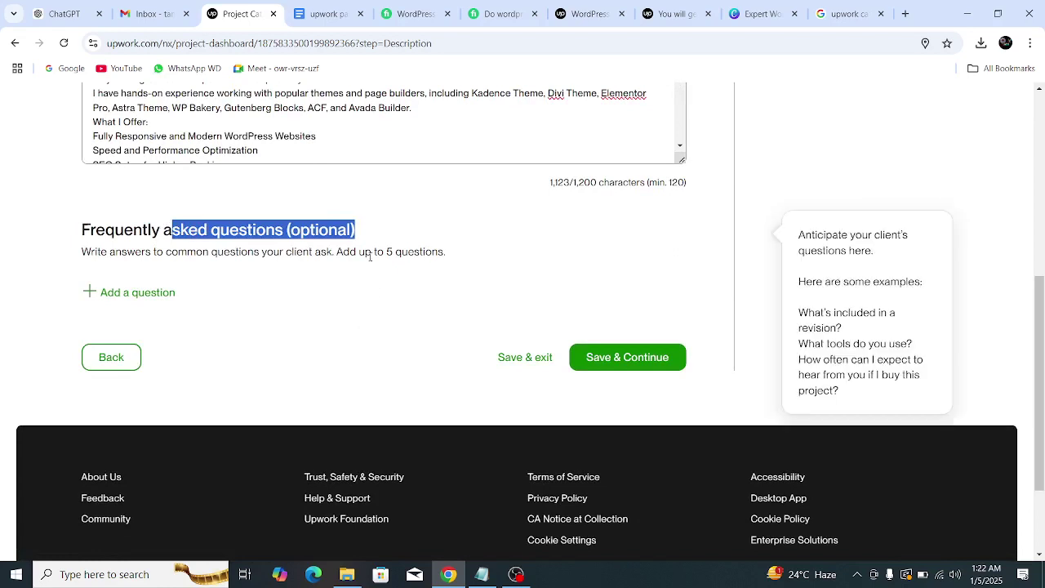
left_click(371, 269)
triple_click(373, 251)
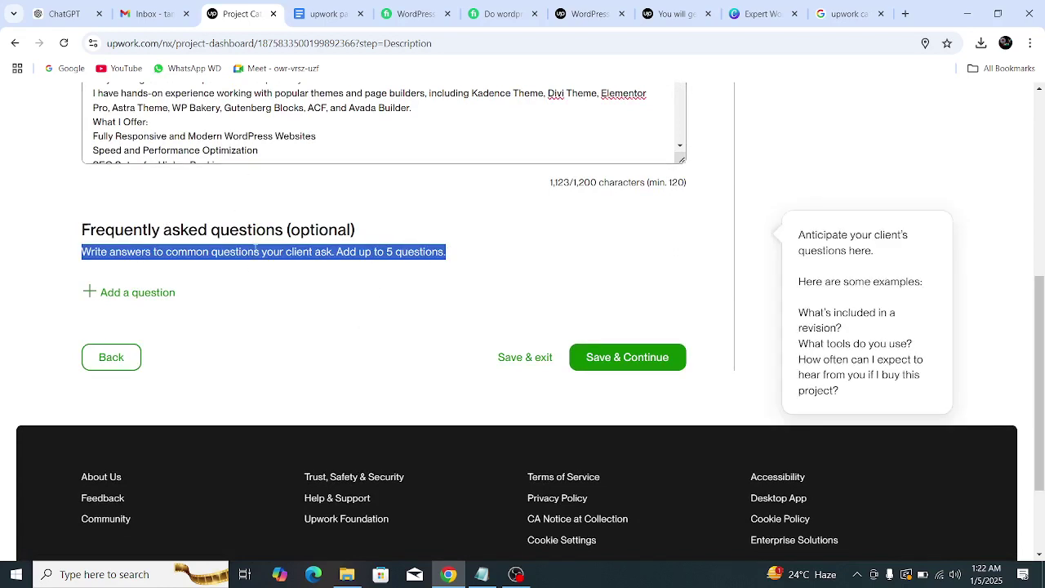
left_click_drag(221, 231, 410, 261)
left_click(395, 254)
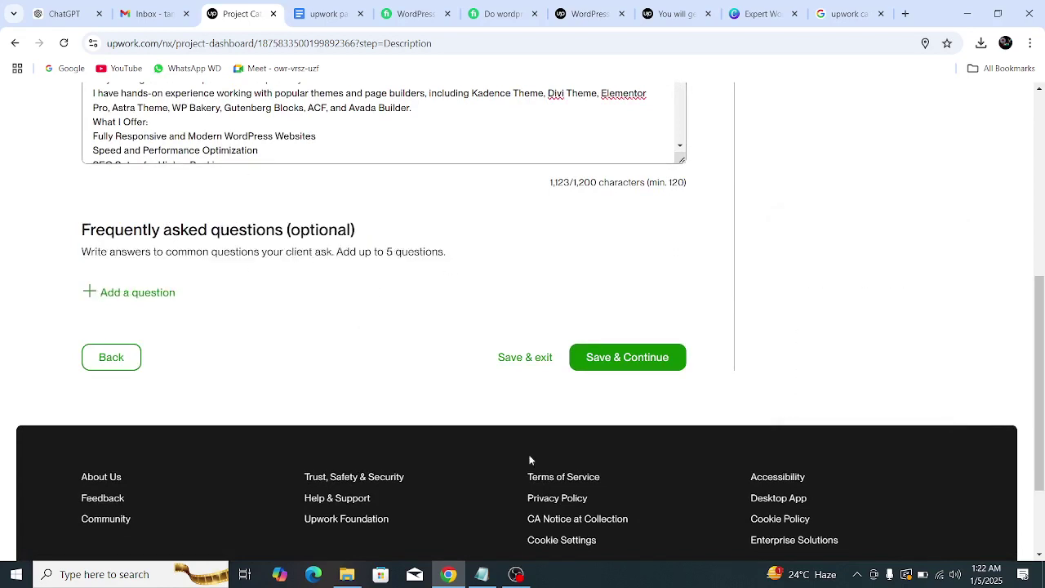
left_click(624, 361)
scroll(479, 420, "down", 2)
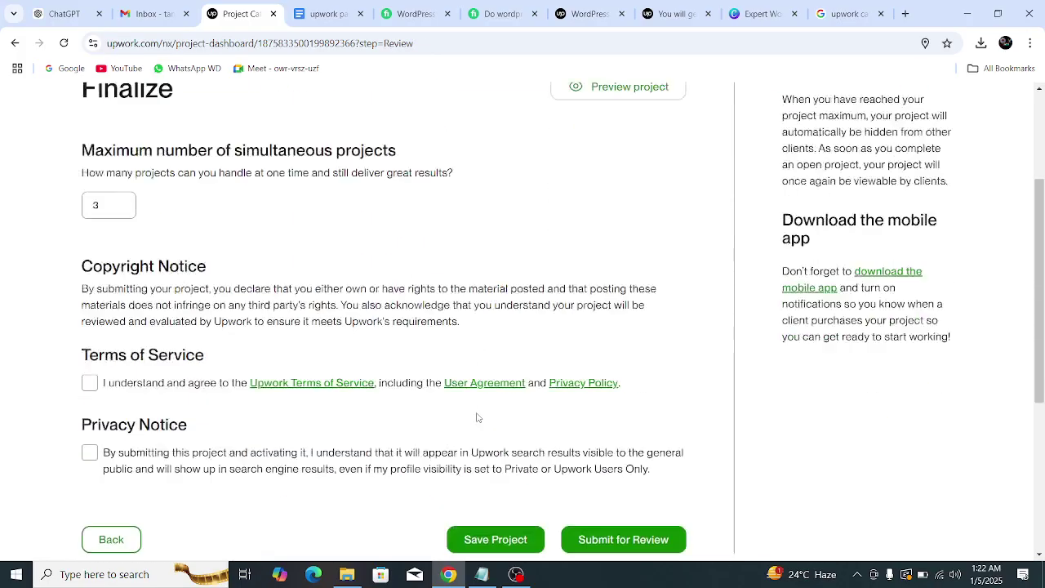
- Set the maximum number of simultaneous projects to 5
scroll(185, 252, "up", 2)
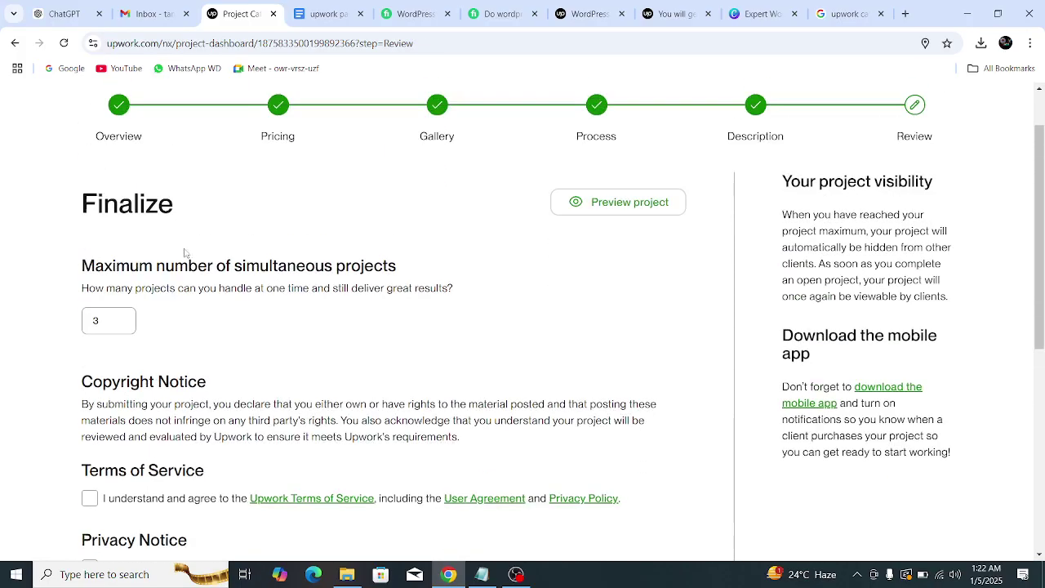
left_click_drag(246, 269, 380, 274)
left_click(278, 273)
left_click_drag(347, 270, 397, 273)
triple_click(455, 296)
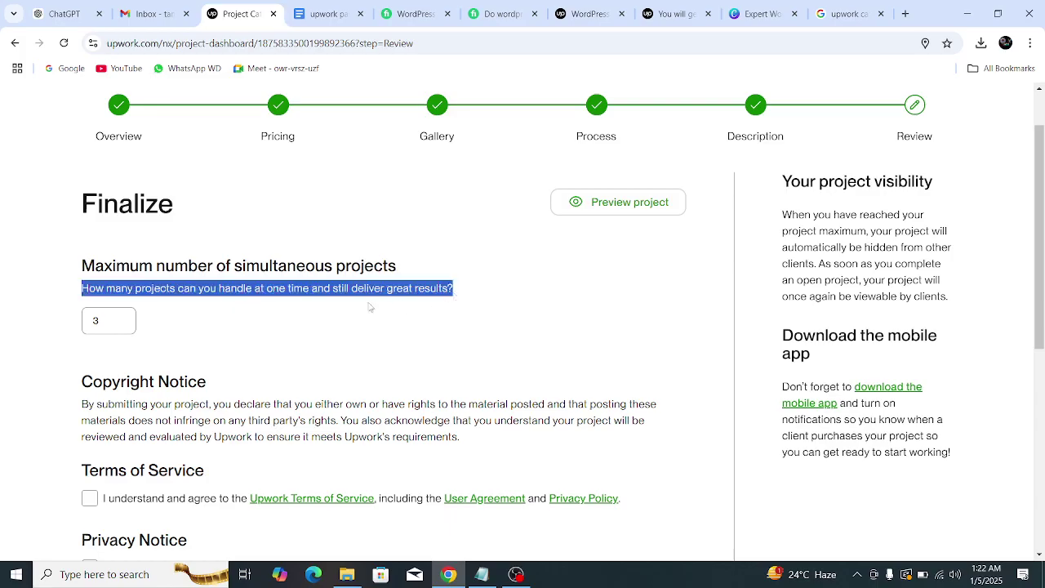
left_click(117, 312)
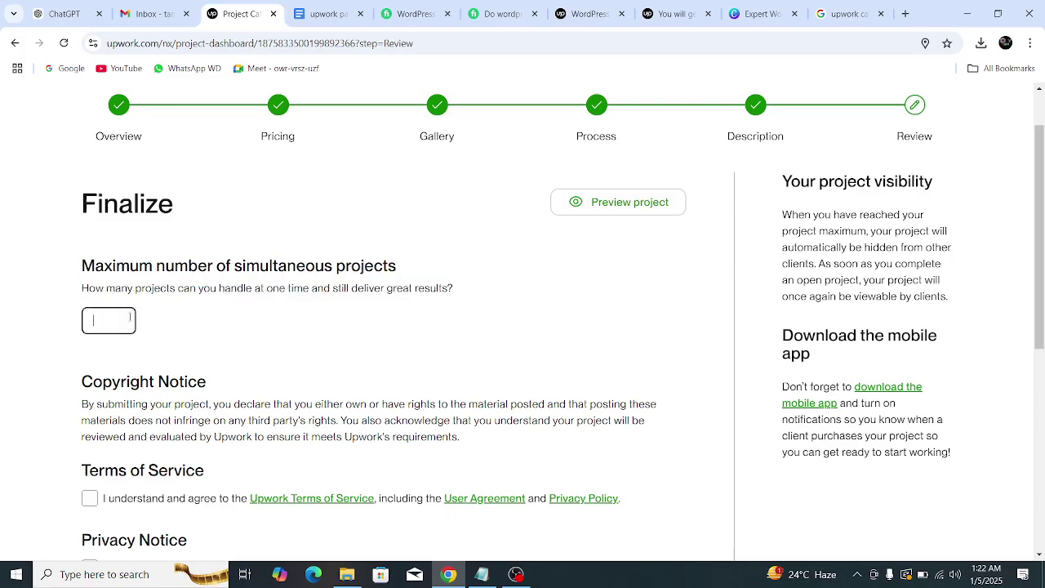
left_click(220, 326)
- Agree to the Upwork Terms of Service and accept the Privacy Notice for the project
scroll(220, 326, "down", 3)
left_click(89, 227)
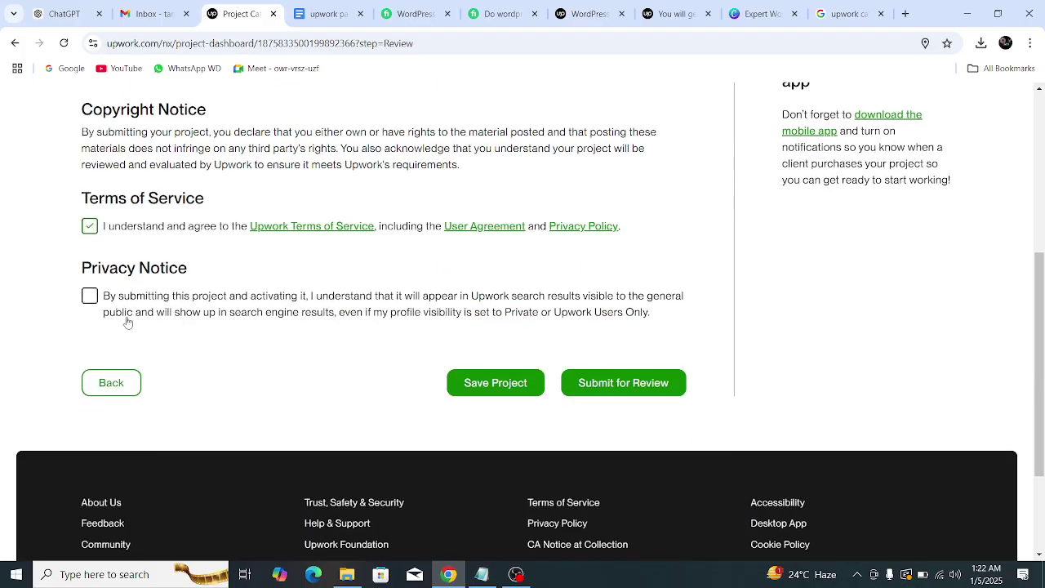
left_click(90, 296)
- Check the Finalize page, submit the project for review and confirm sending it
scroll(338, 448, "up", 3)
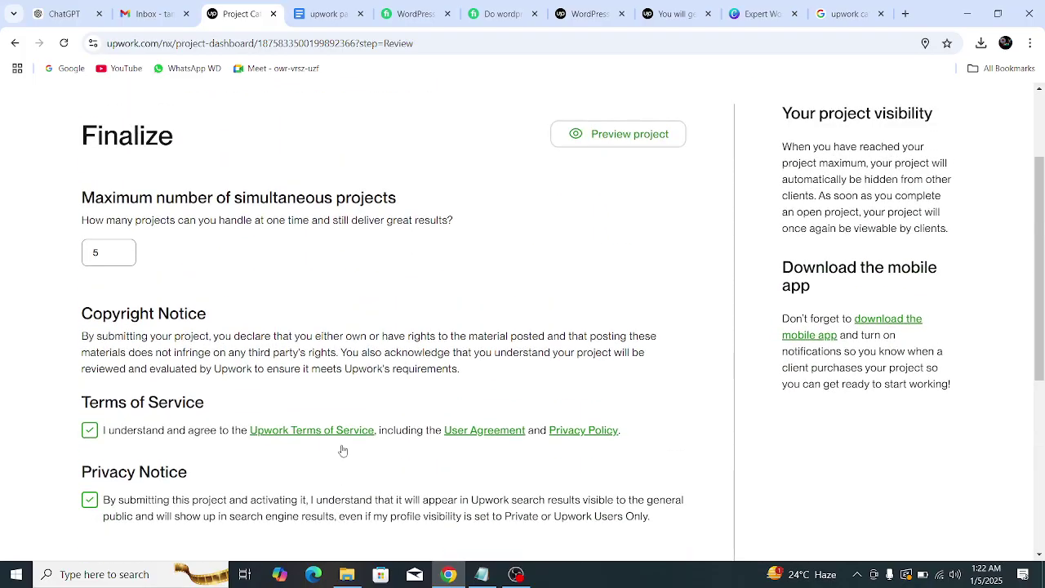
scroll(359, 441, "down", 3)
scroll(380, 426, "up", 5)
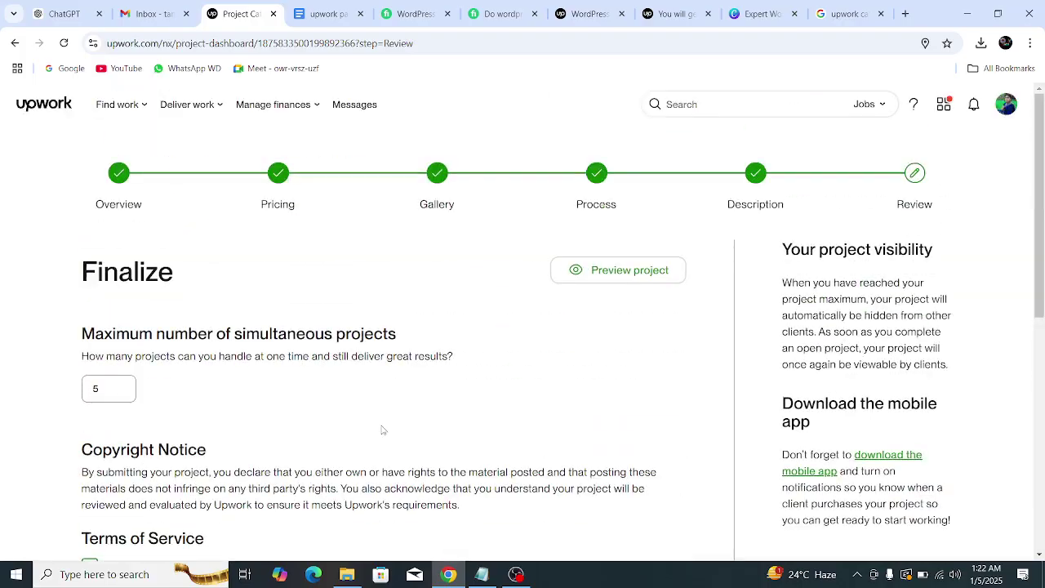
scroll(576, 448, "down", 3)
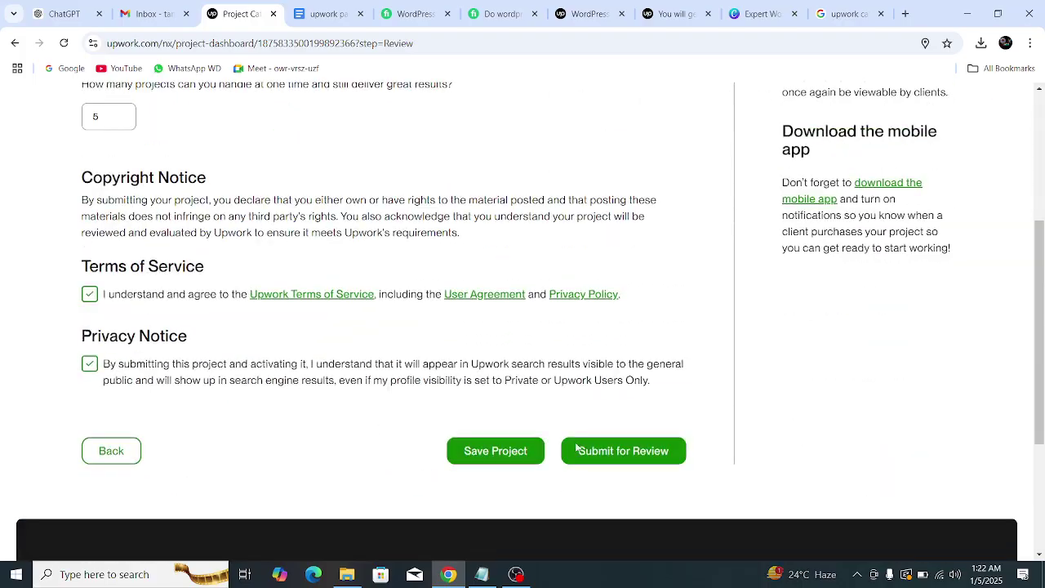
left_click(625, 455)
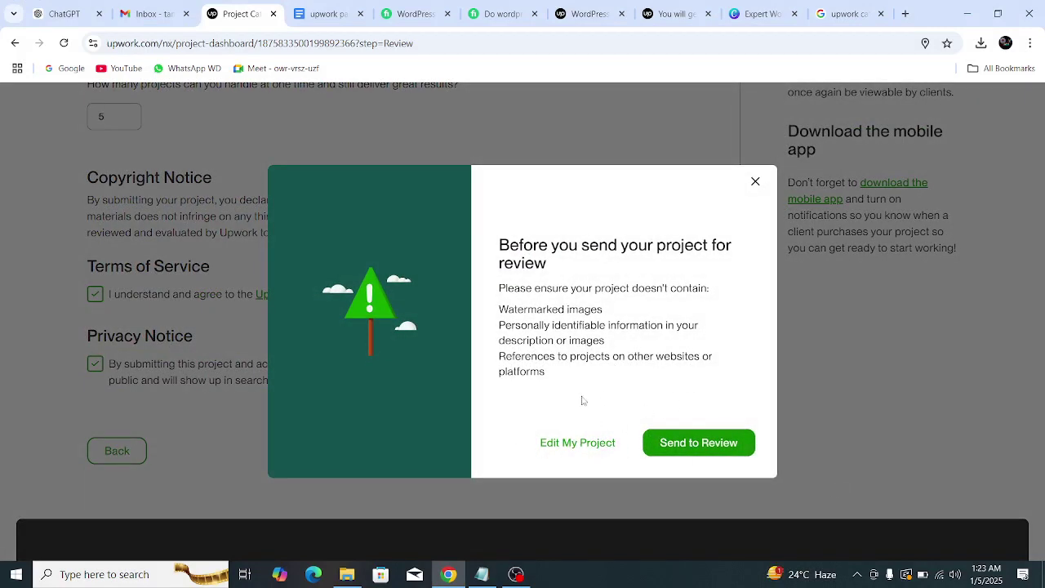
left_click(711, 446)
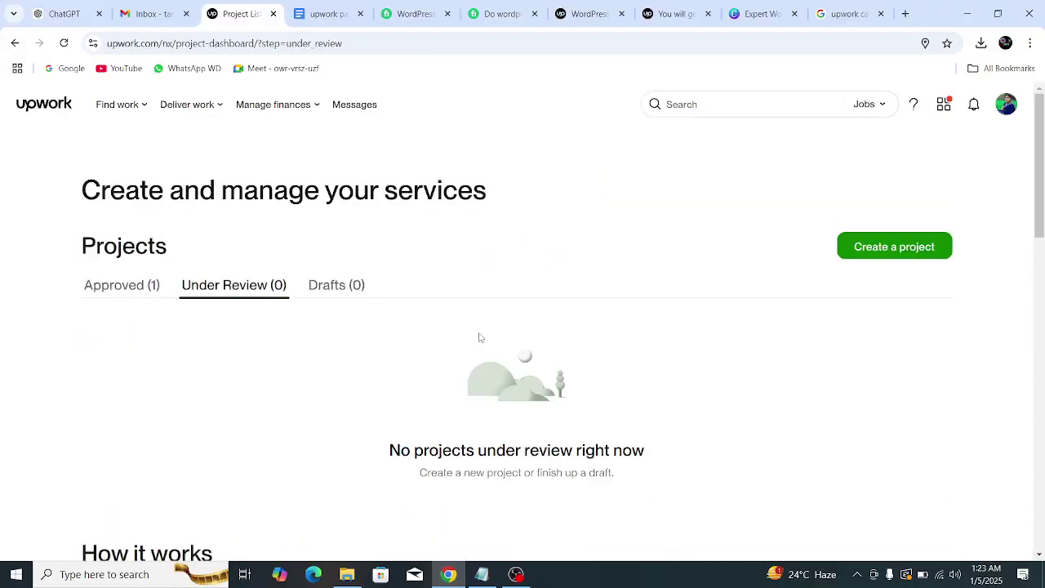
- Open the WordPress Developer project from the approved projects and examine its image, service tiers and project details
left_click(123, 288)
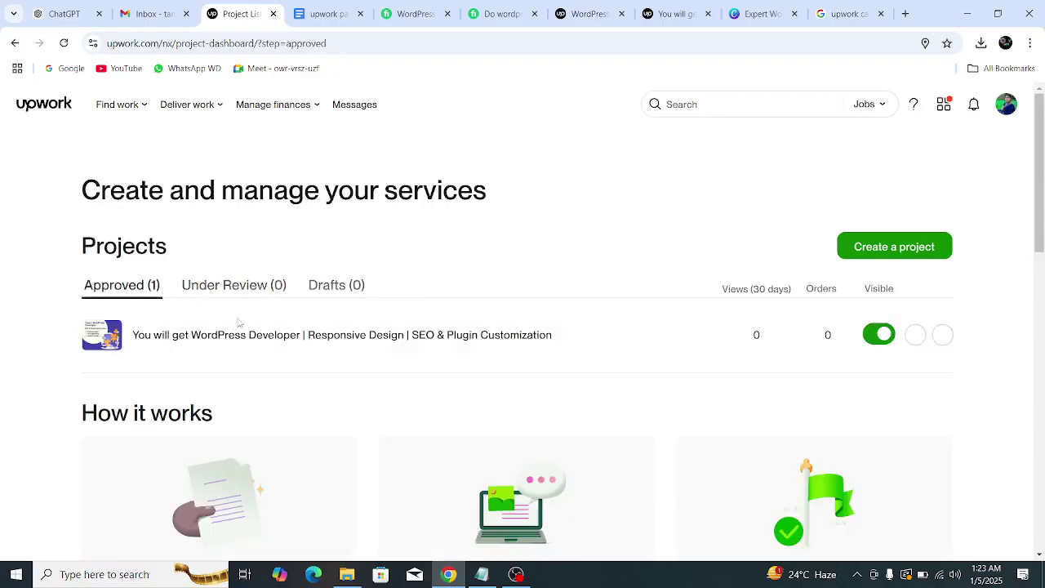
left_click(299, 340)
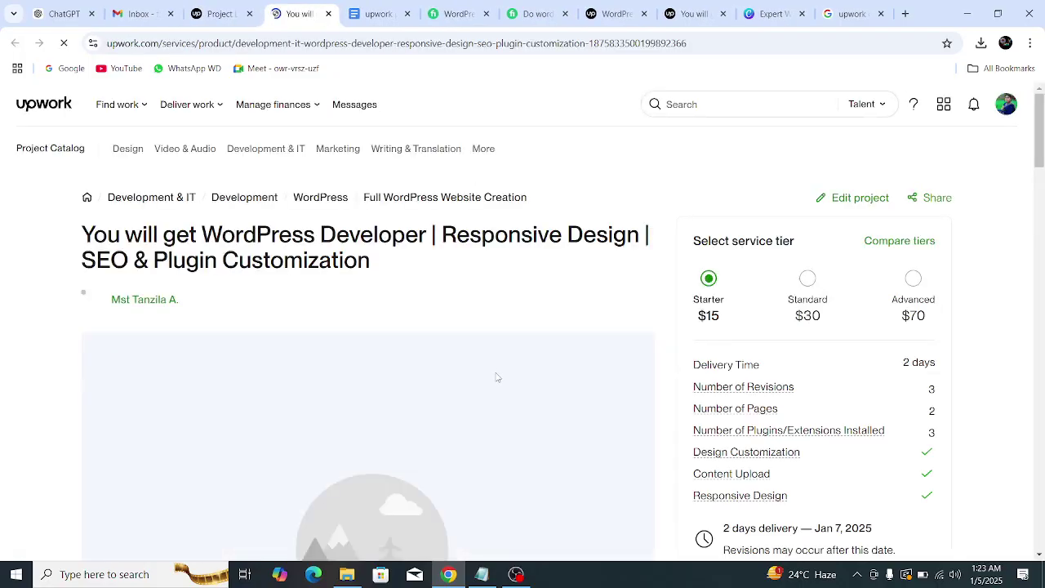
scroll(352, 377, "down", 5)
scroll(471, 287, "up", 2)
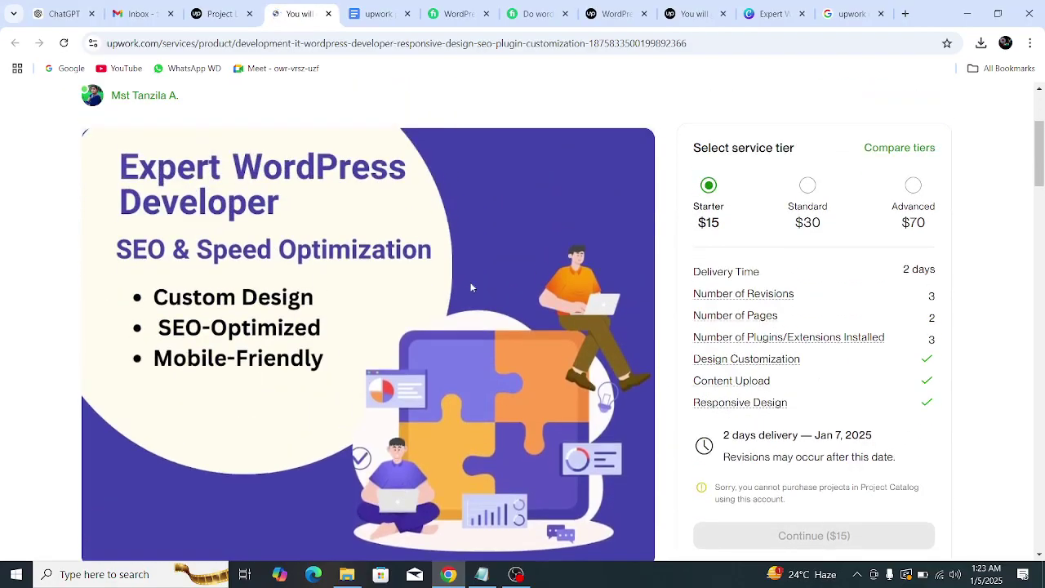
scroll(424, 393, "down", 6)
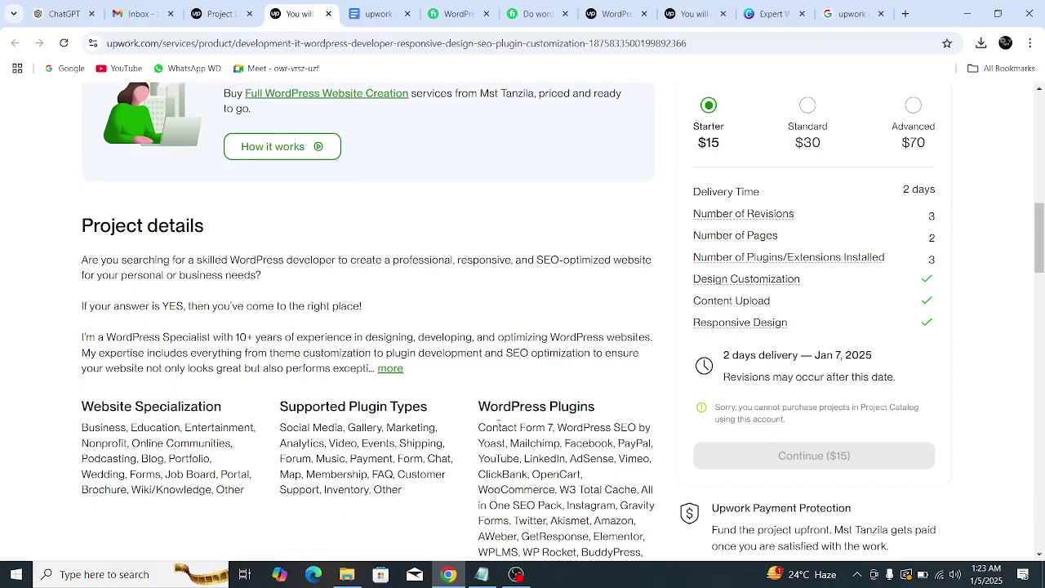
scroll(452, 430, "down", 1)
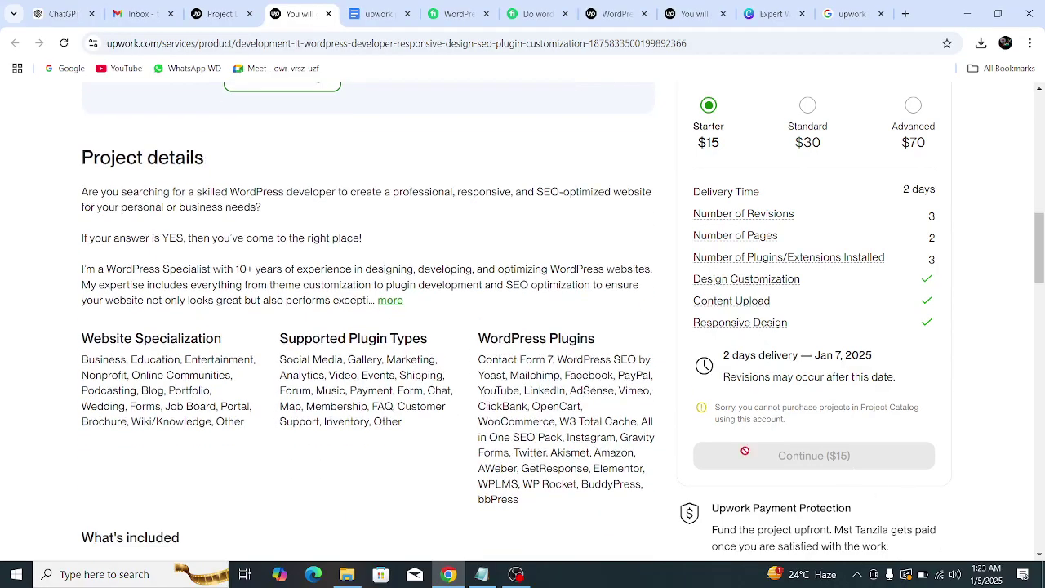
scroll(485, 424, "up", 7)
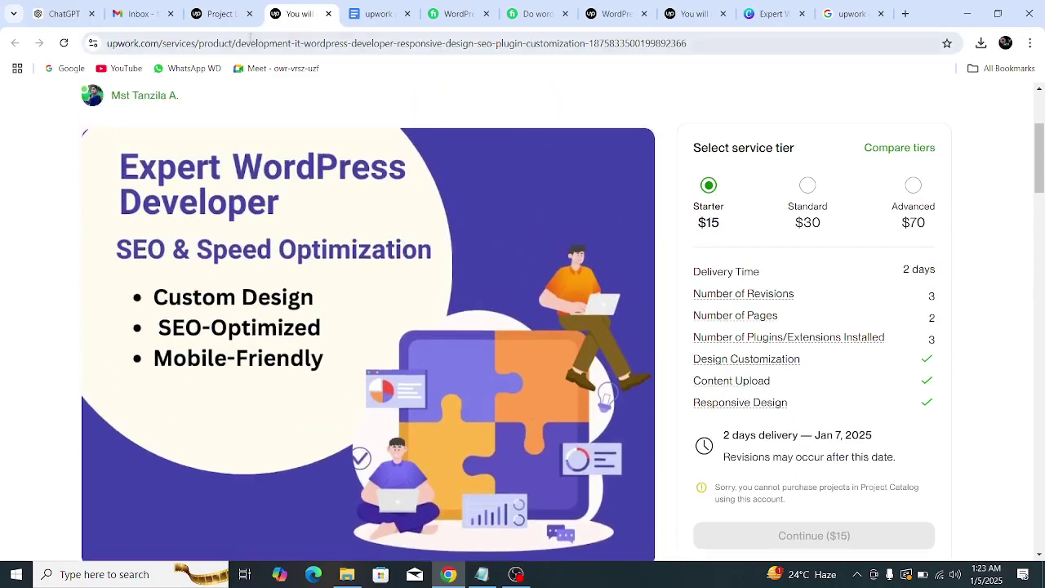
- Copy the web address of the approved project's public page
left_click(259, 42)
right_click(262, 47)
left_click(317, 169)
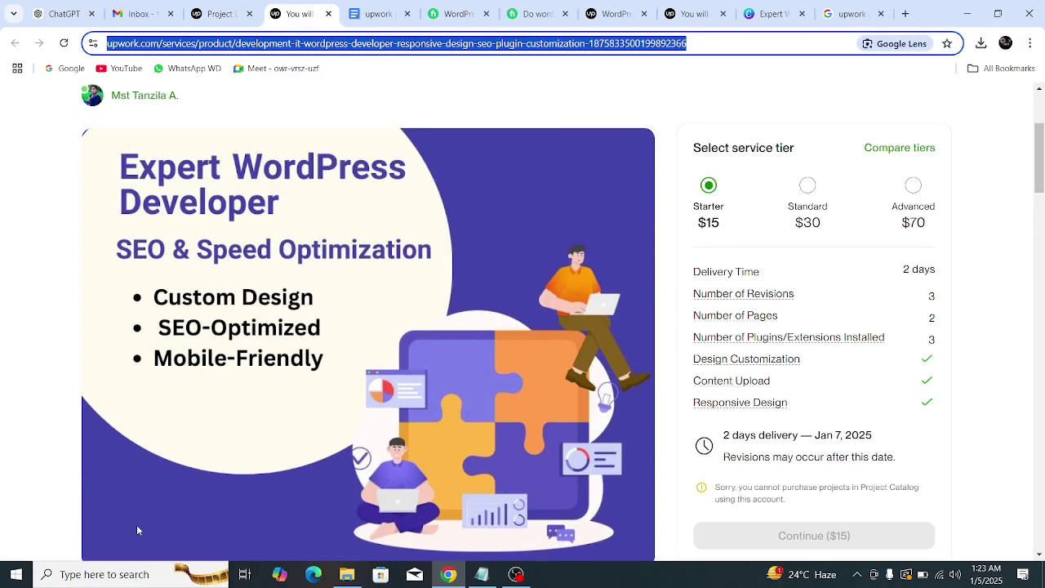
- Switch to WhatsApp, send the copied project link to the Natore WD Batch -01 group, and close WhatsApp
left_click(124, 577)
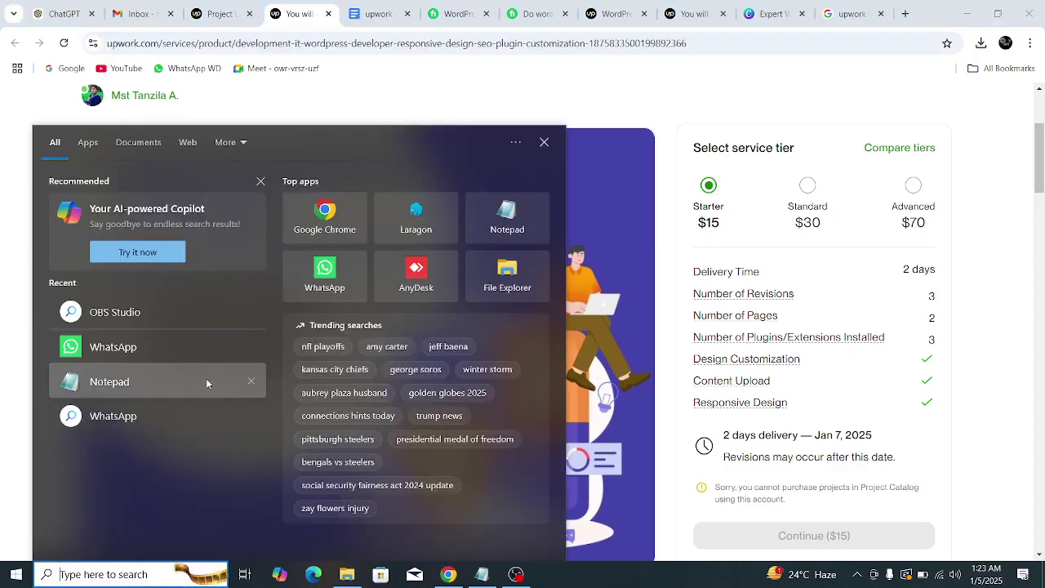
left_click(192, 355)
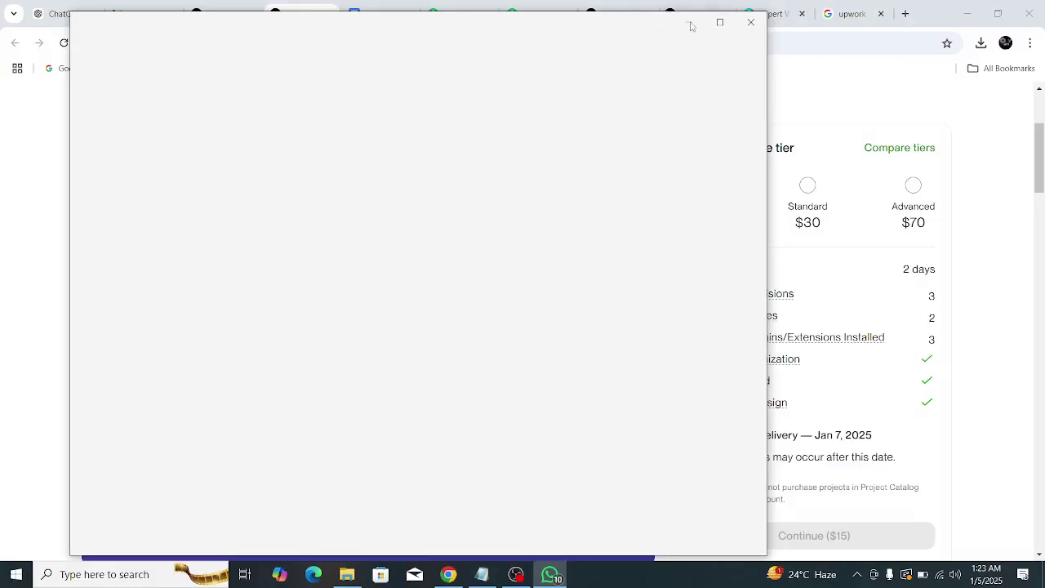
left_click(716, 27)
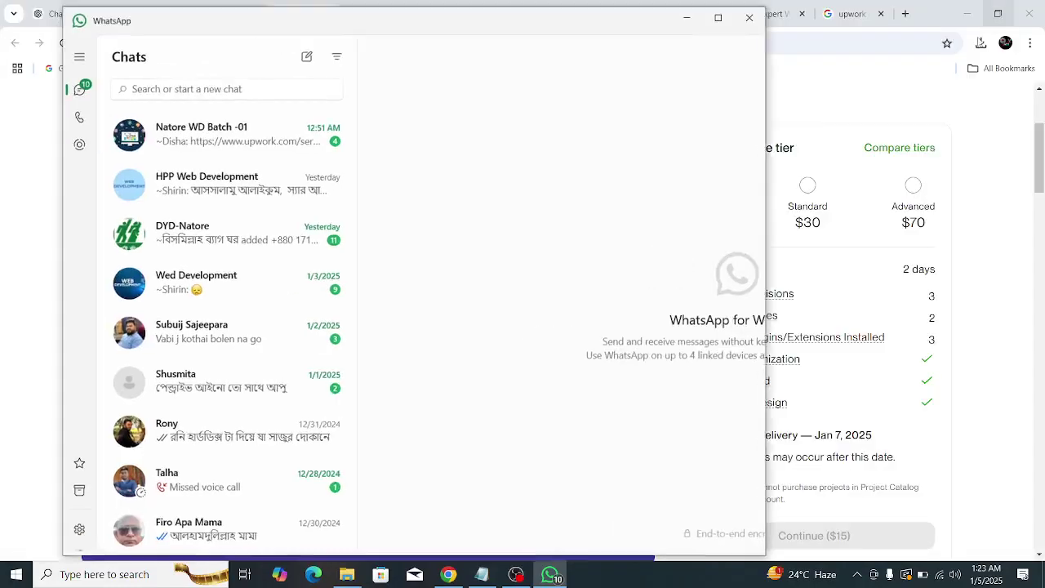
left_click(208, 137)
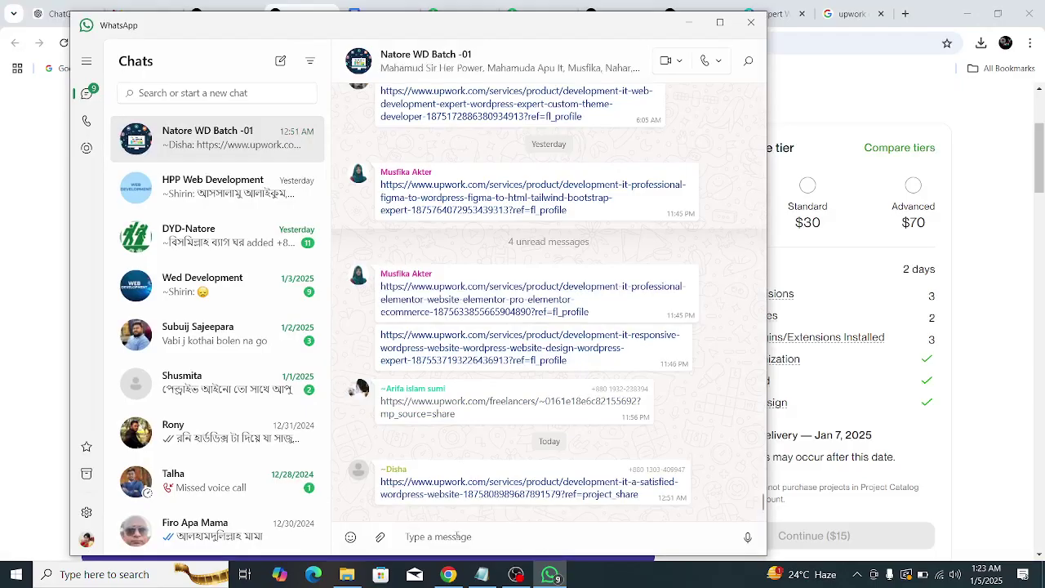
mouse_move(522, 33)
left_mouse_down()
mouse_move(591, 30)
mouse_move(529, 30)
left_mouse_up()
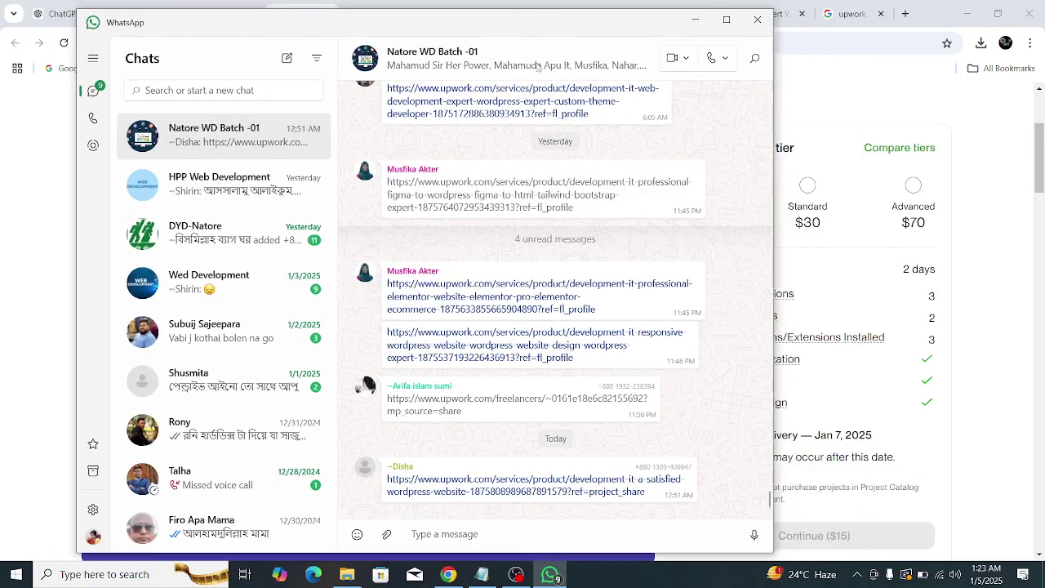
key("ctrl+v")
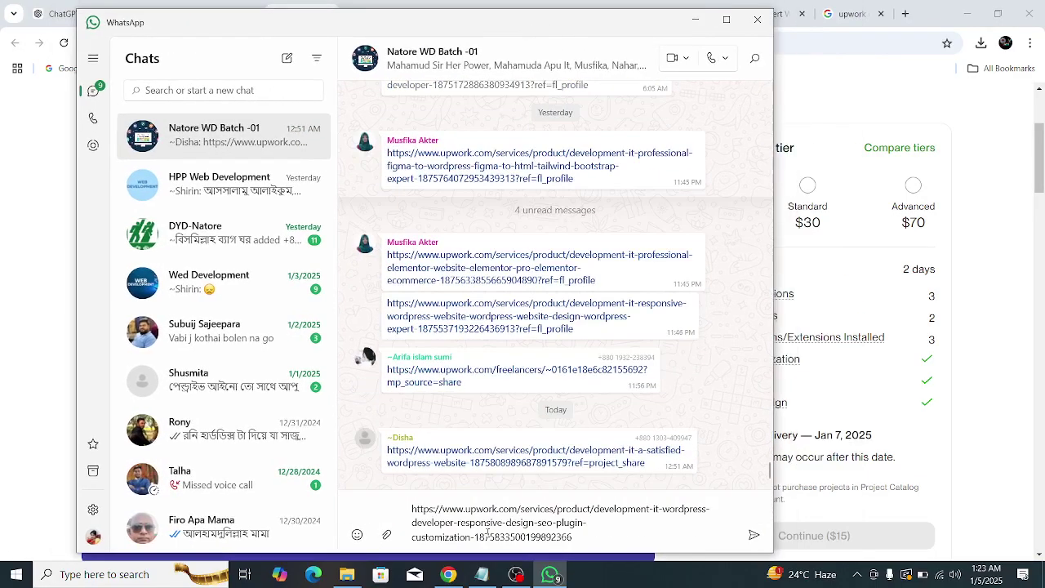
left_click(753, 536)
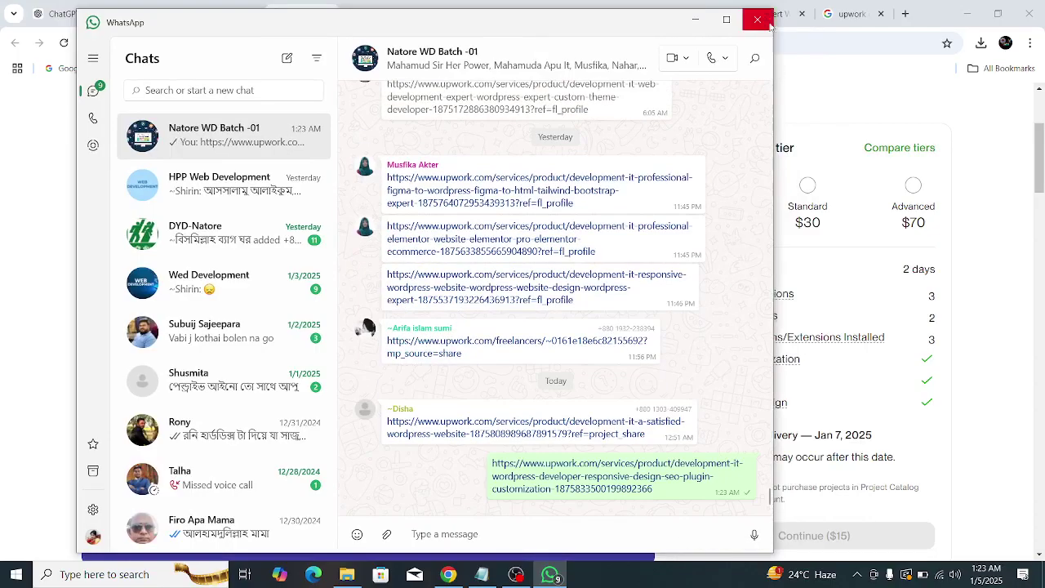
left_click(755, 21)
- Open the copied project link in a guest browser window and accept all of the site's cookies
left_click(1005, 43)
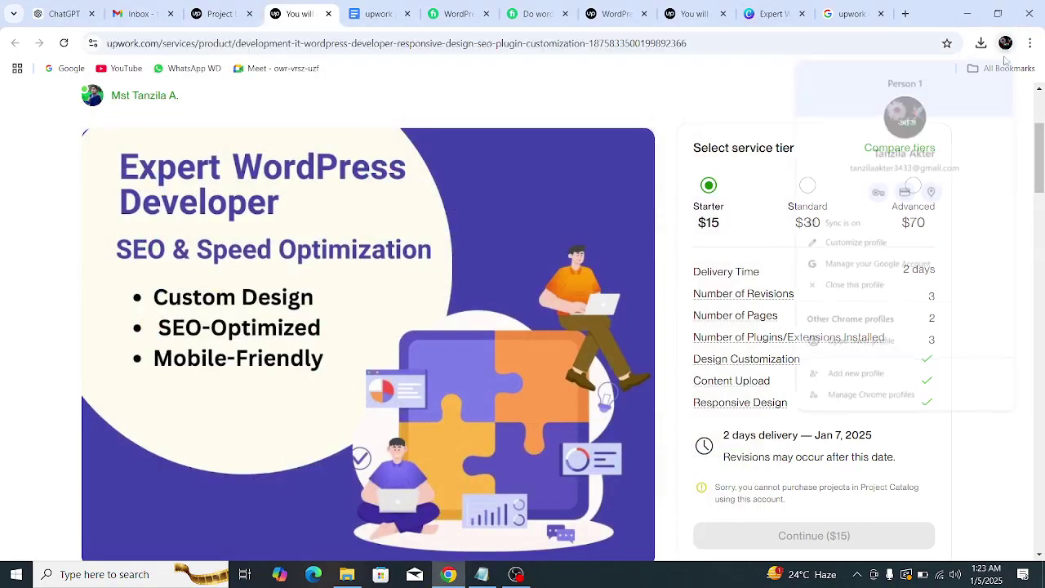
left_click(880, 343)
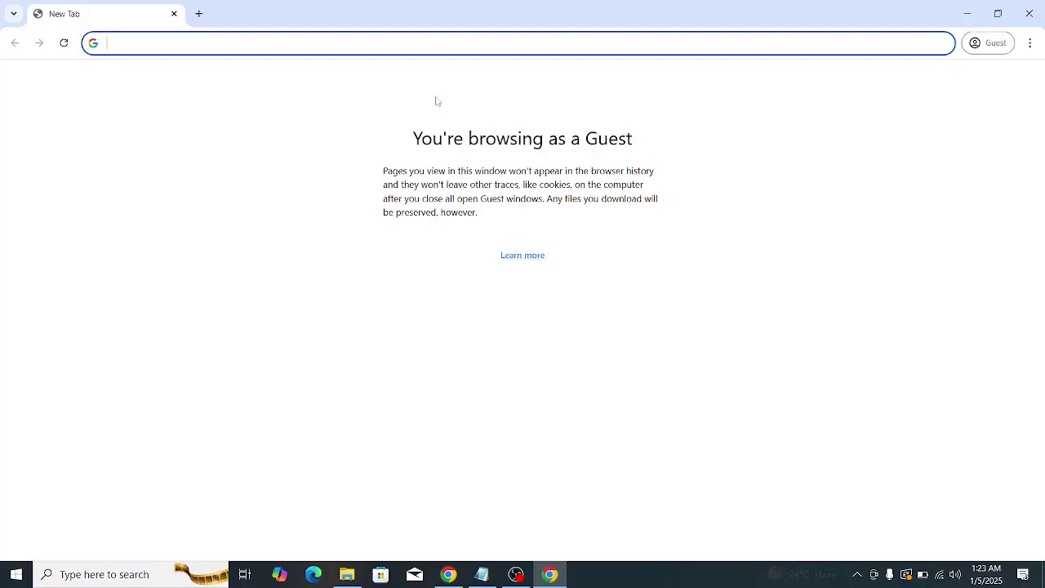
right_click(393, 44)
left_click(473, 177)
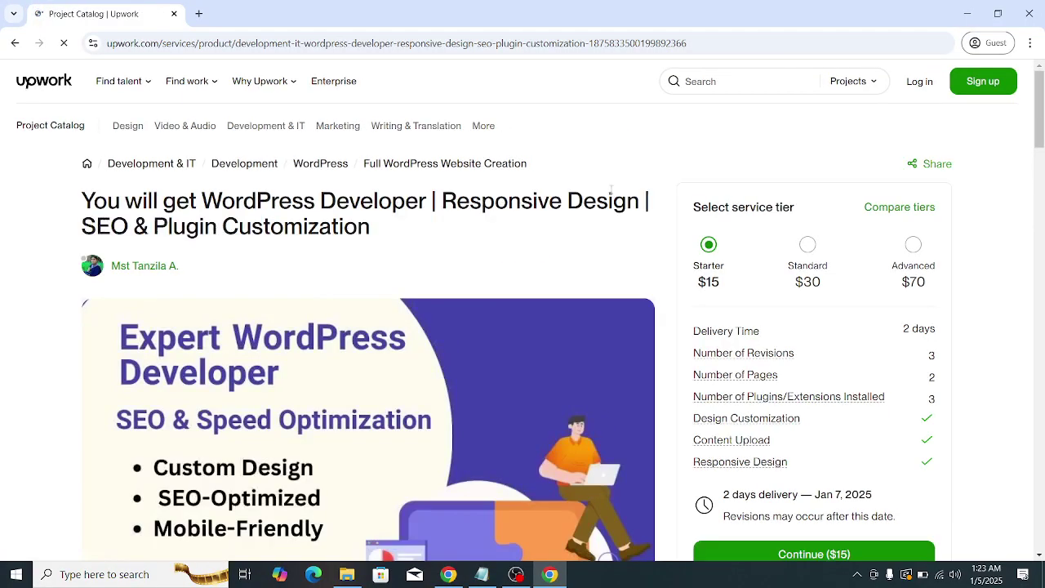
left_click_drag(199, 226, 370, 230)
triple_click(370, 229)
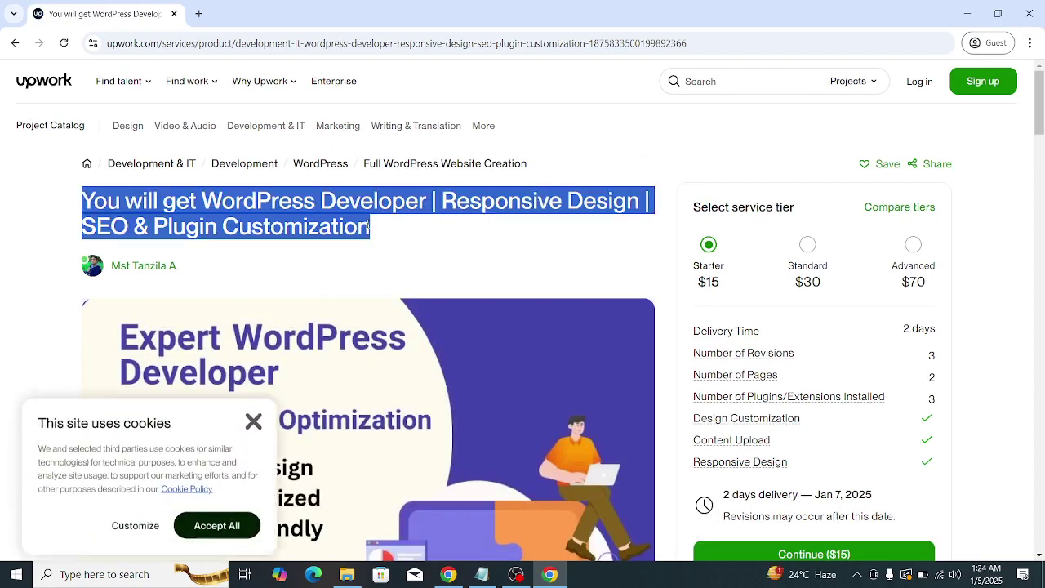
left_click(217, 509)
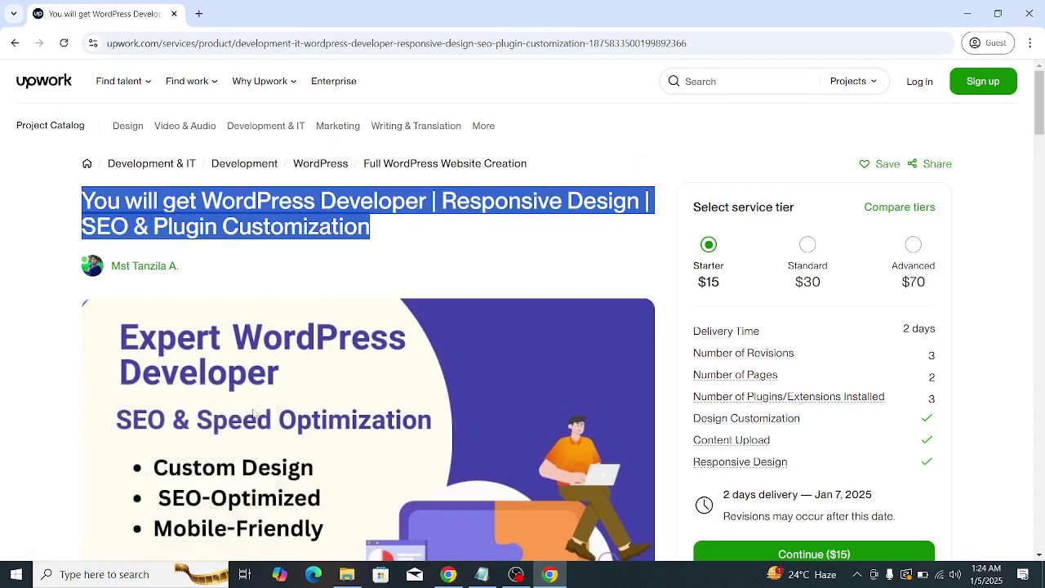
- Examine the project listing as a guest visitor, including its title, cover image, Starter tier and project details
scroll(155, 360, "down", 5)
scroll(322, 215, "up", 4)
left_click(351, 167)
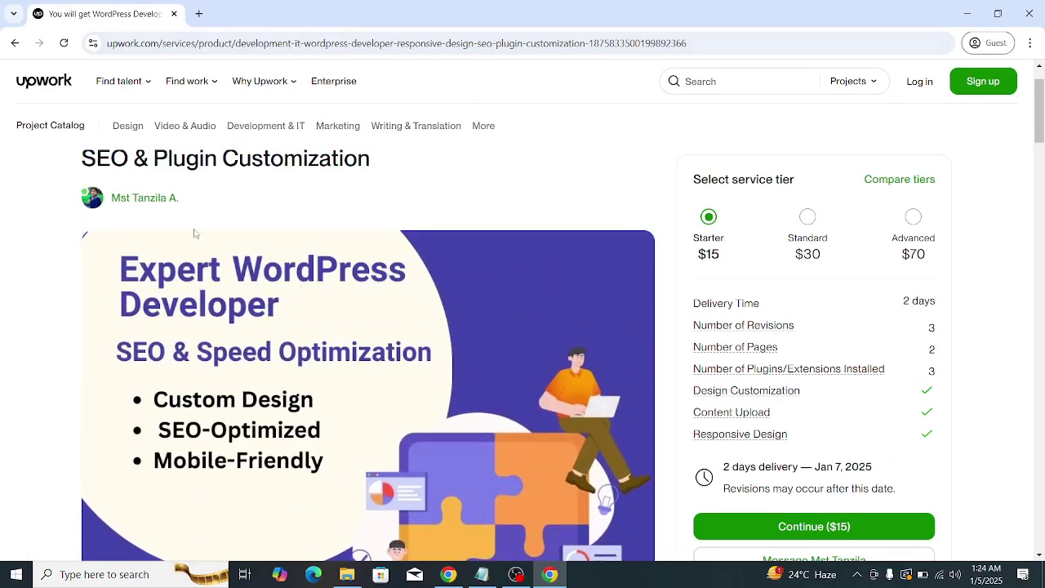
scroll(194, 245, "up", 1)
scroll(194, 280, "down", 2)
scroll(124, 300, "up", 2)
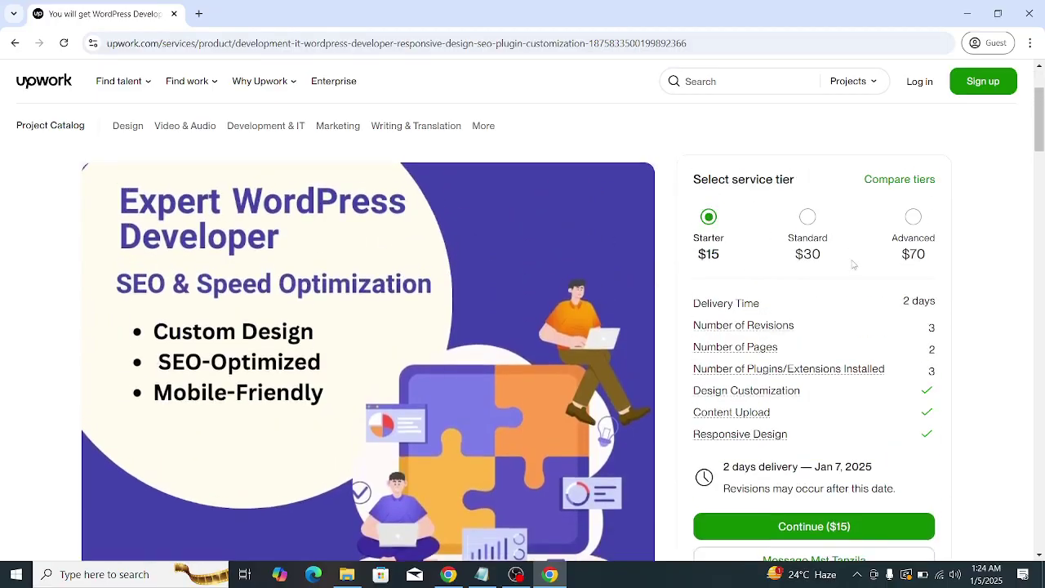
scroll(516, 333, "down", 2)
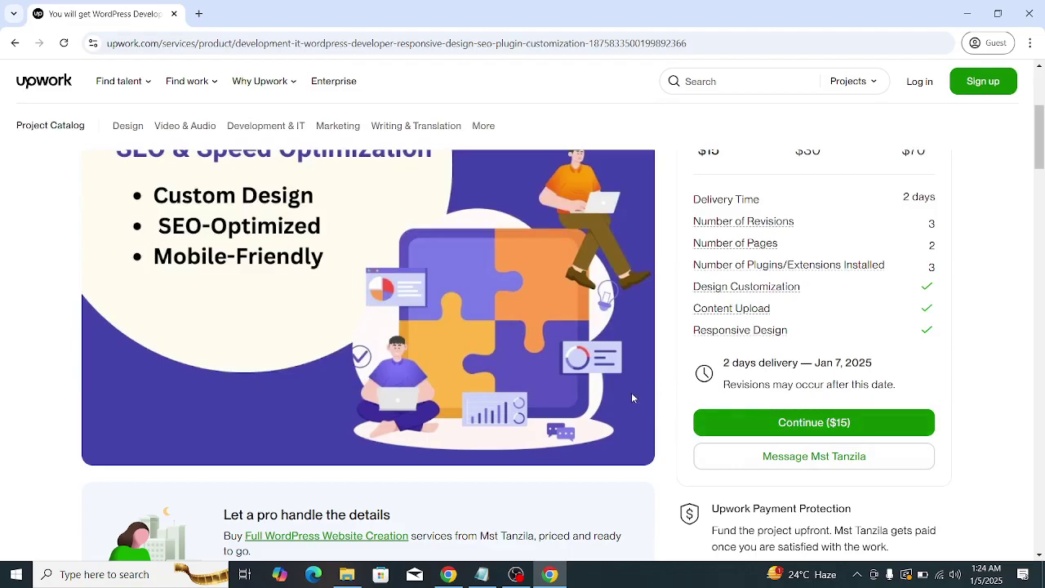
scroll(603, 397, "down", 5)
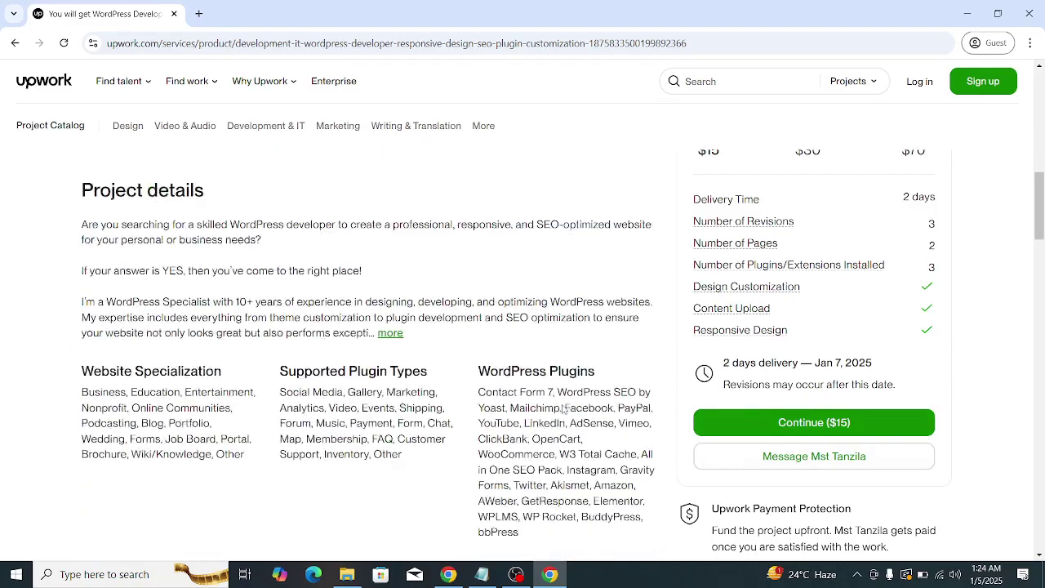
scroll(531, 412, "up", 5)
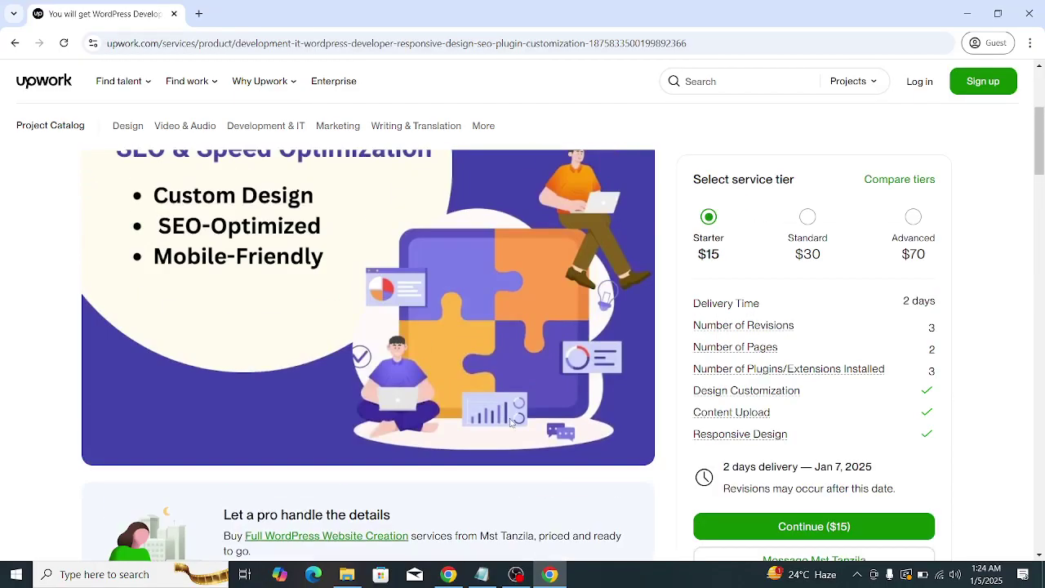
- Compare the Starter, Standard and Advanced service tiers of the listing, ending with Advanced selected
left_click(807, 217)
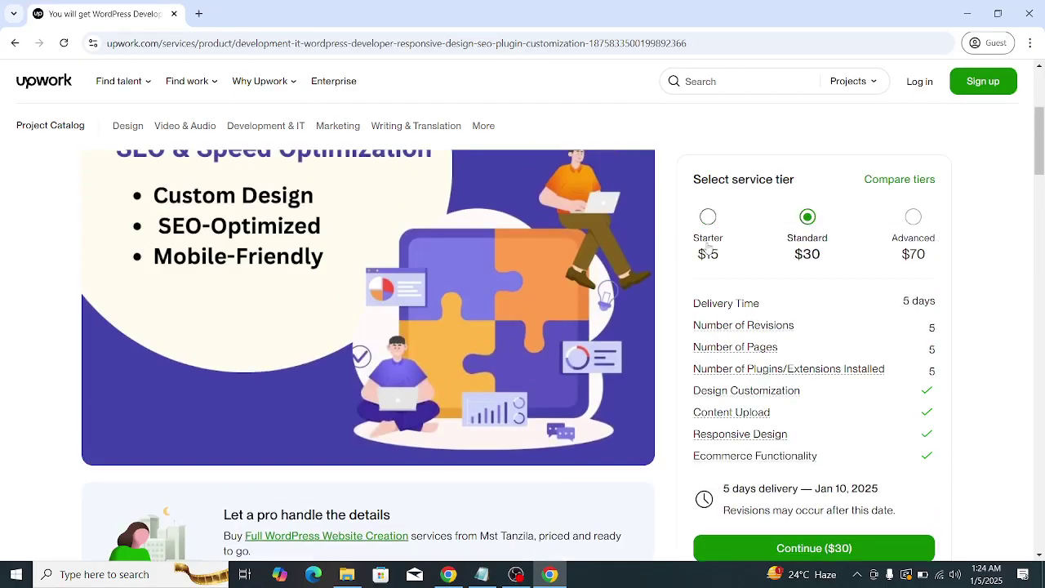
left_click(913, 216)
left_click(708, 215)
scroll(905, 370, "up", 1)
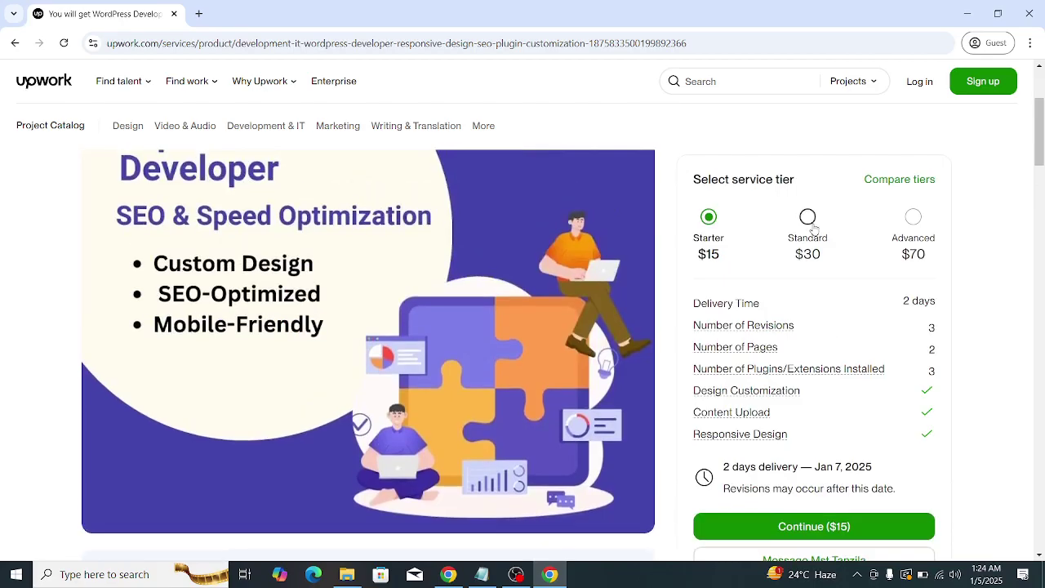
left_click(807, 217)
left_click(913, 216)
scroll(544, 363, "up", 3)
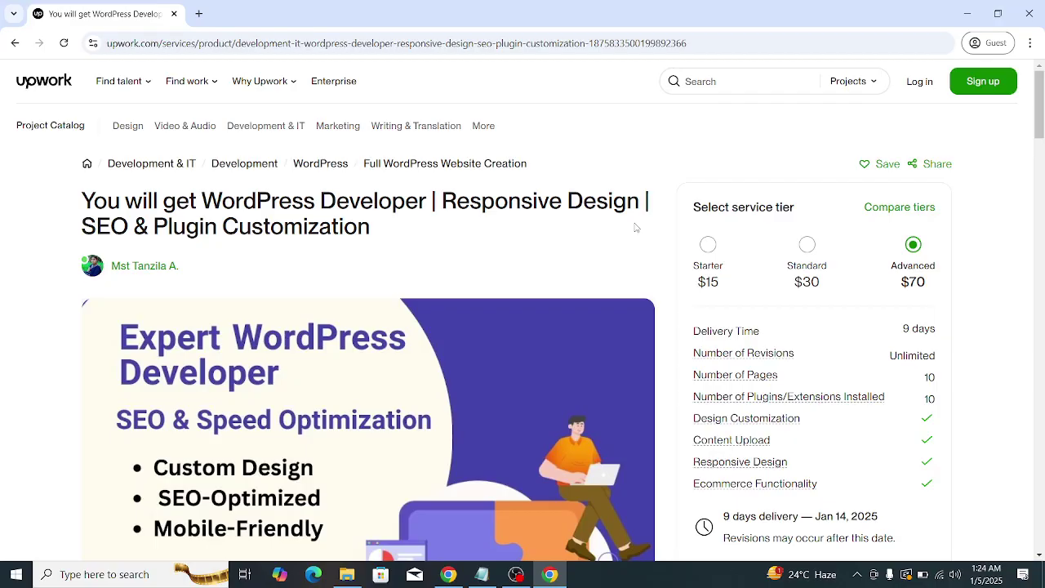
left_click(517, 573)
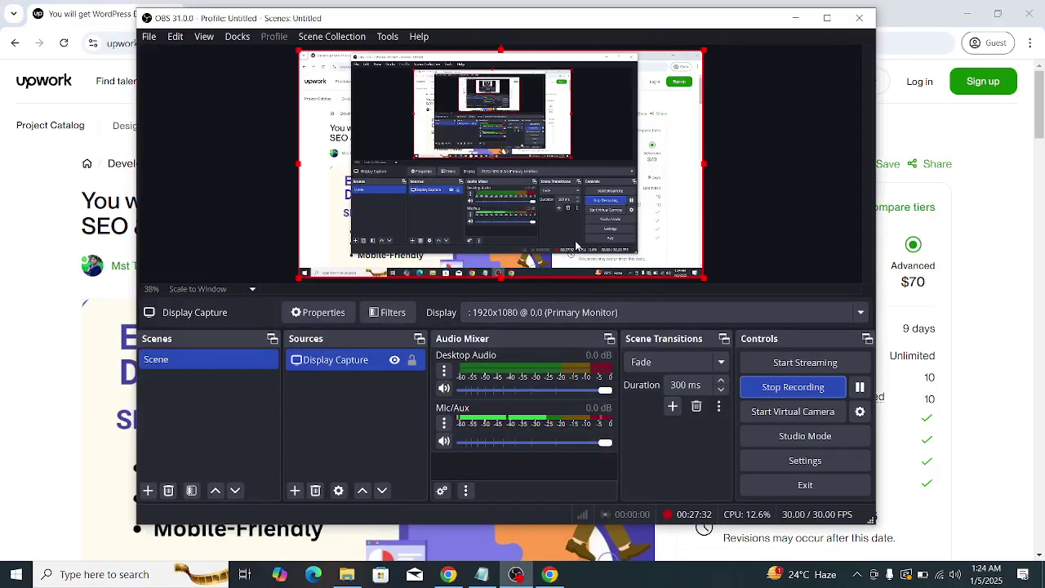